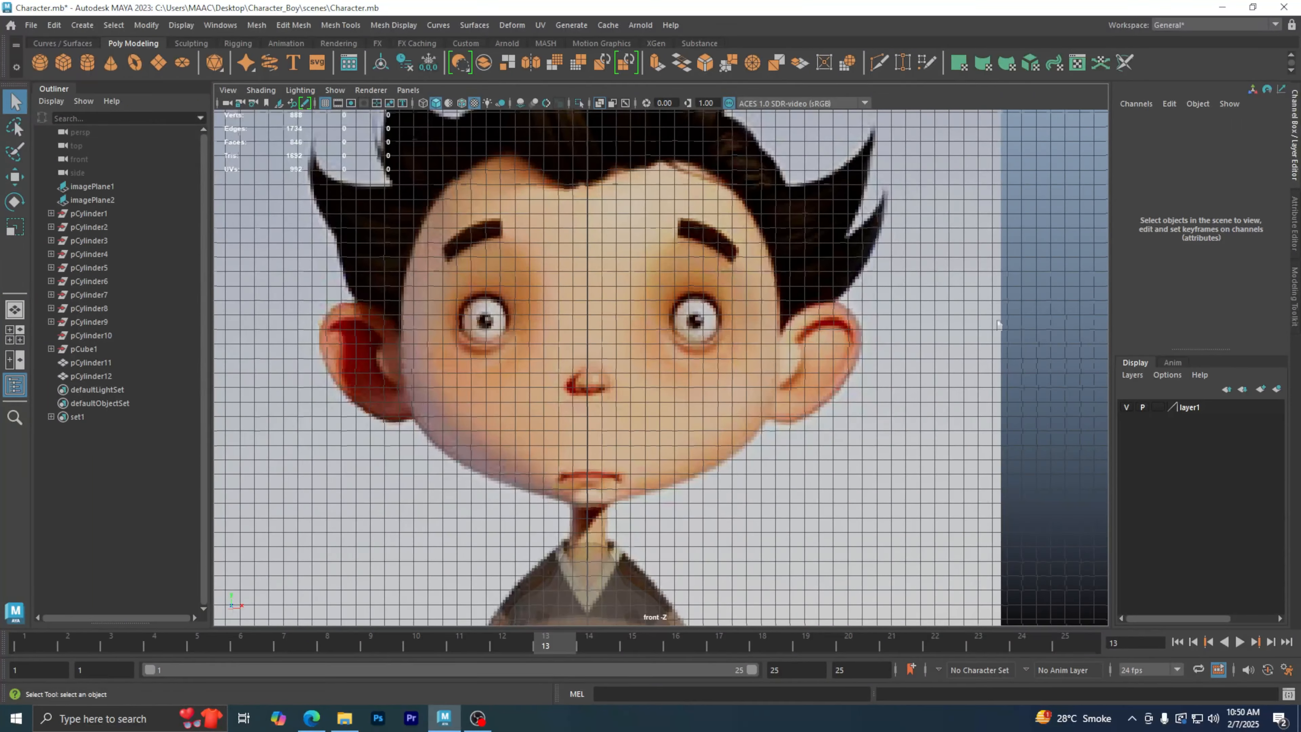
- Create a polygon sphere and place it over the eye in the front view, at about X 7.53, Y 71.63
scroll(763, 390, "up", 5)
scroll(902, 352, "down", 8)
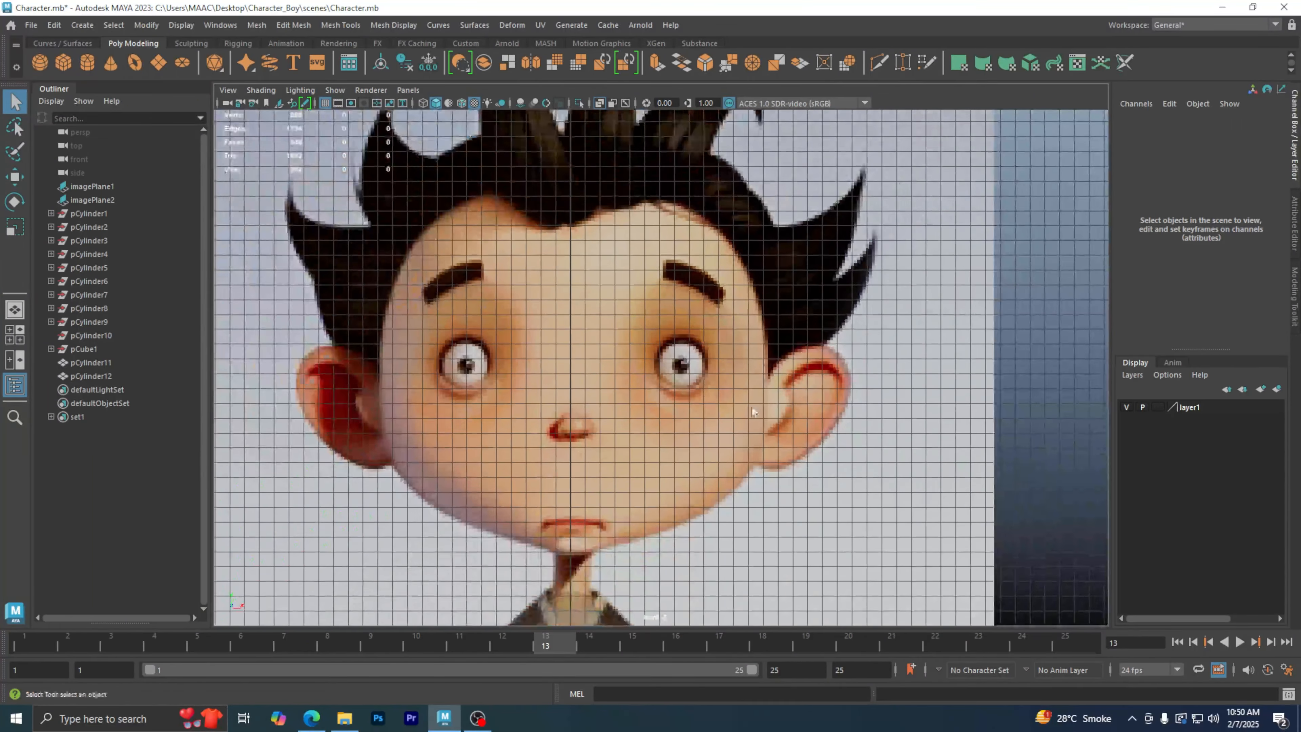
left_click(35, 66)
scroll(858, 436, "down", 6)
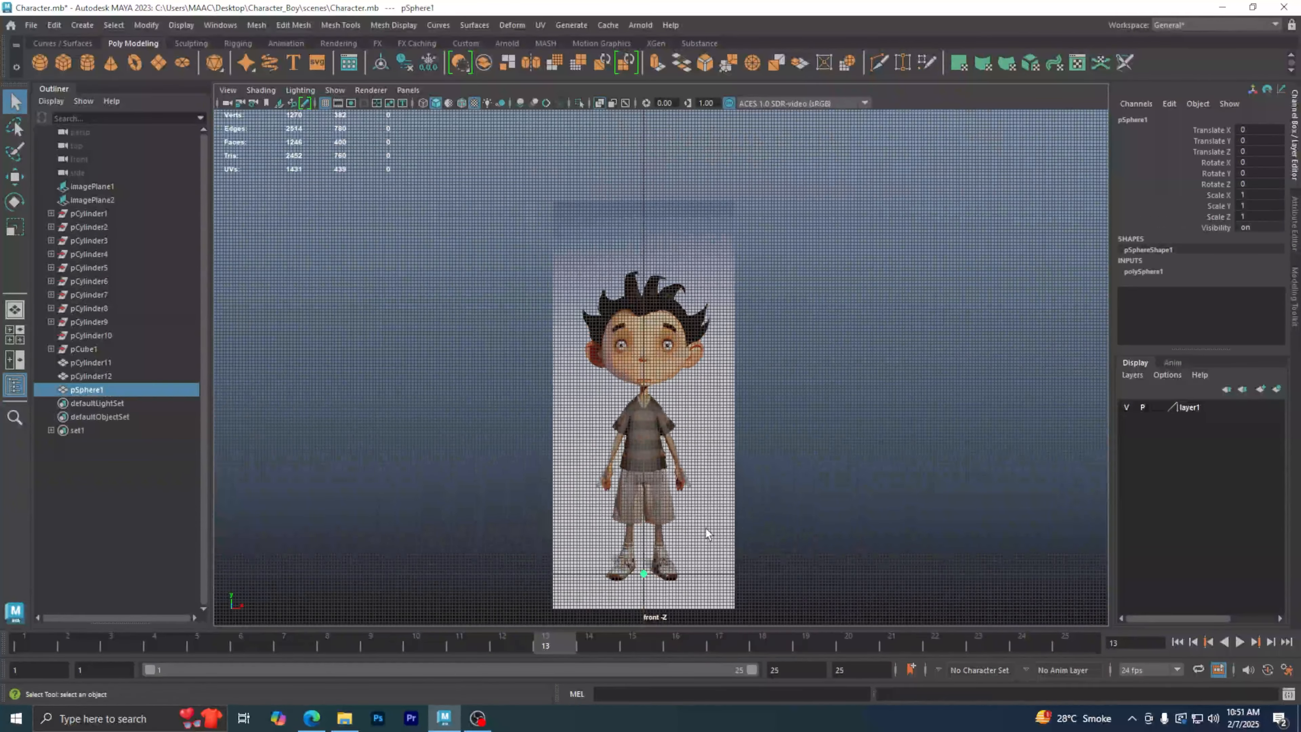
key("w")
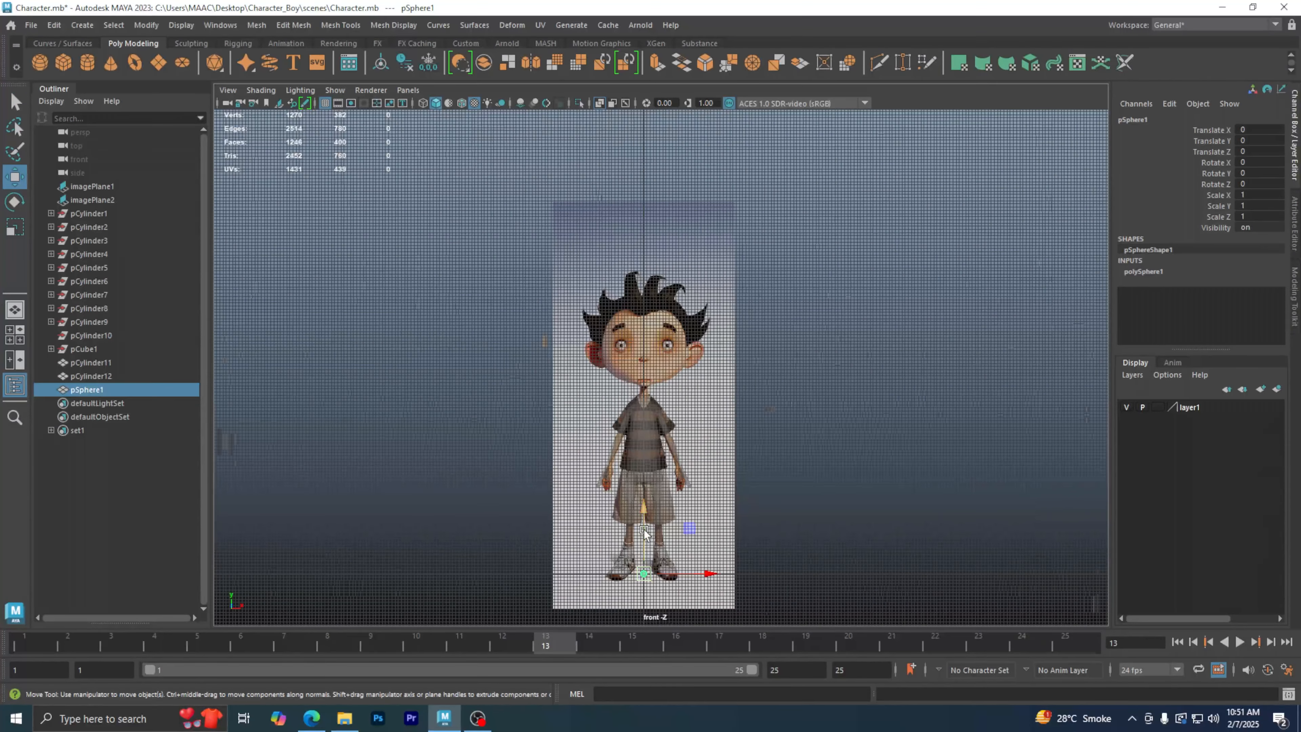
left_click_drag(643, 533, 666, 344)
scroll(666, 338, "up", 10)
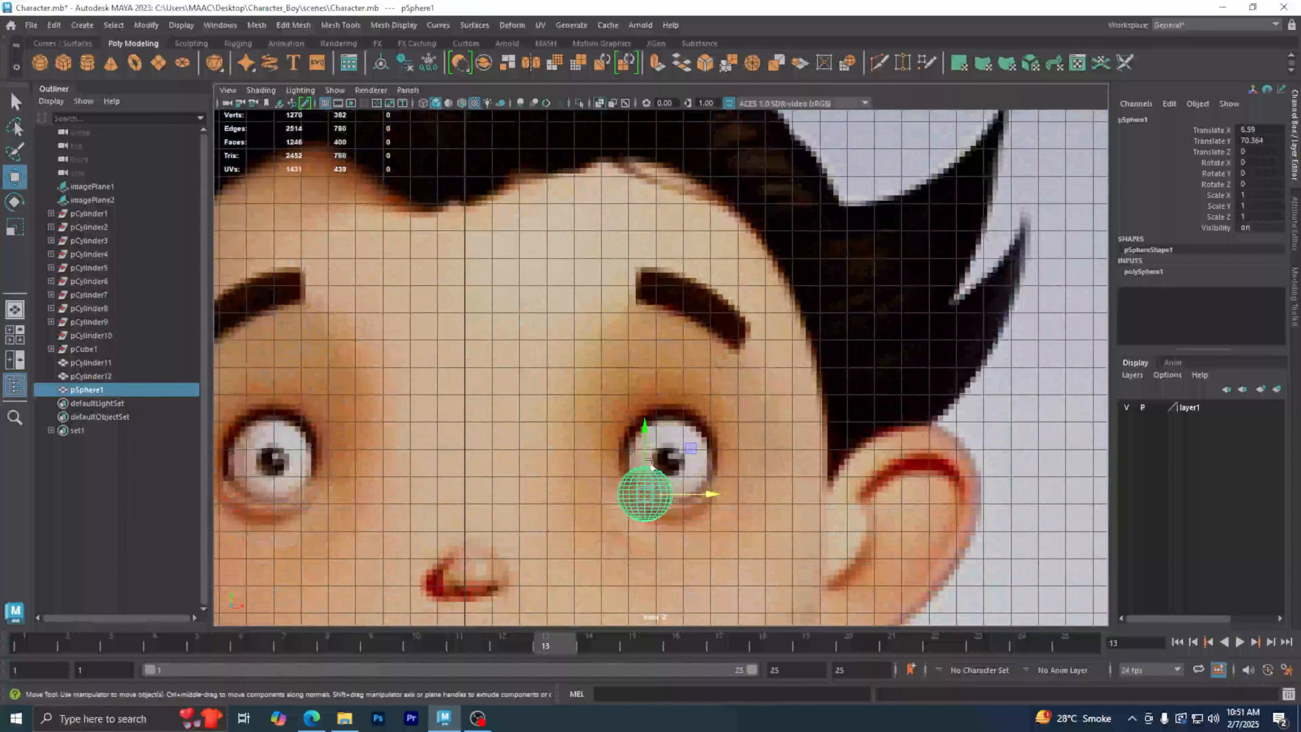
left_click_drag(701, 494, 726, 493)
left_click_drag(668, 454, 668, 419)
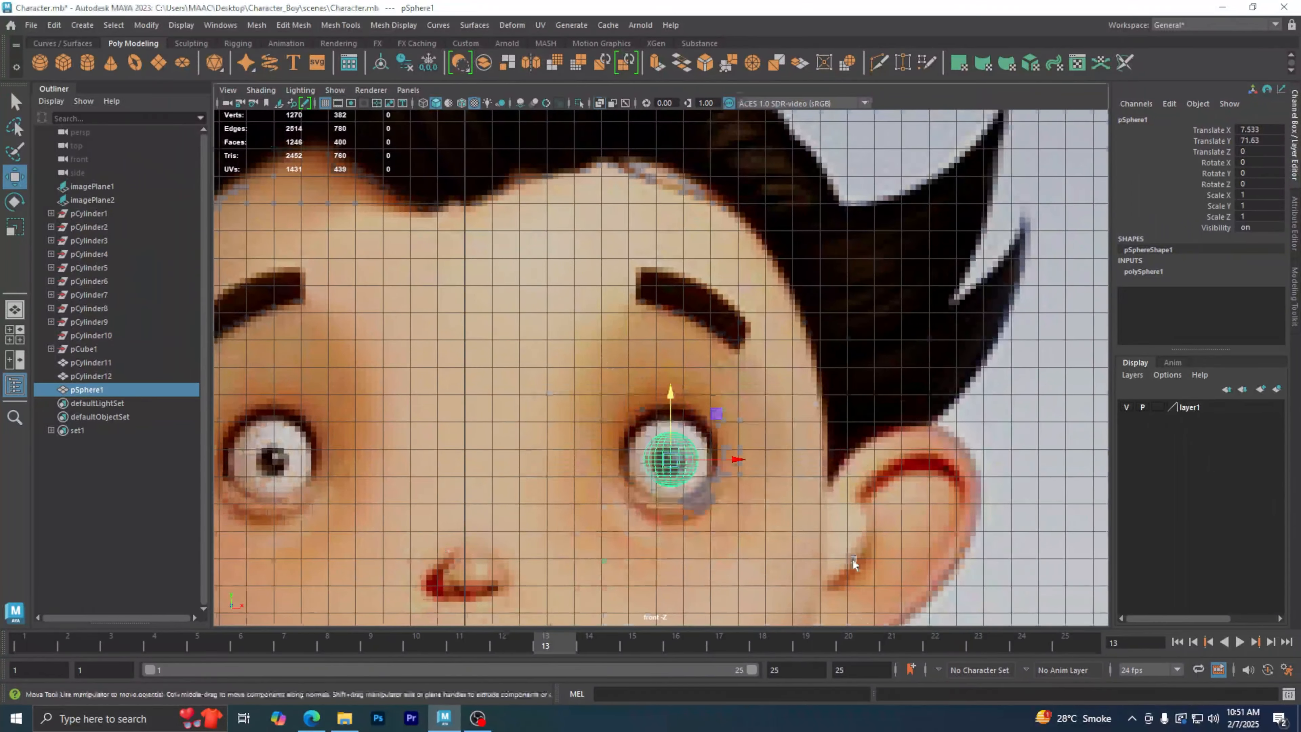
- Move the sphere forward in the side view to just behind the reference eye, at about Z 9.49
key("space")
key("space")
scroll(690, 338, "up", 3)
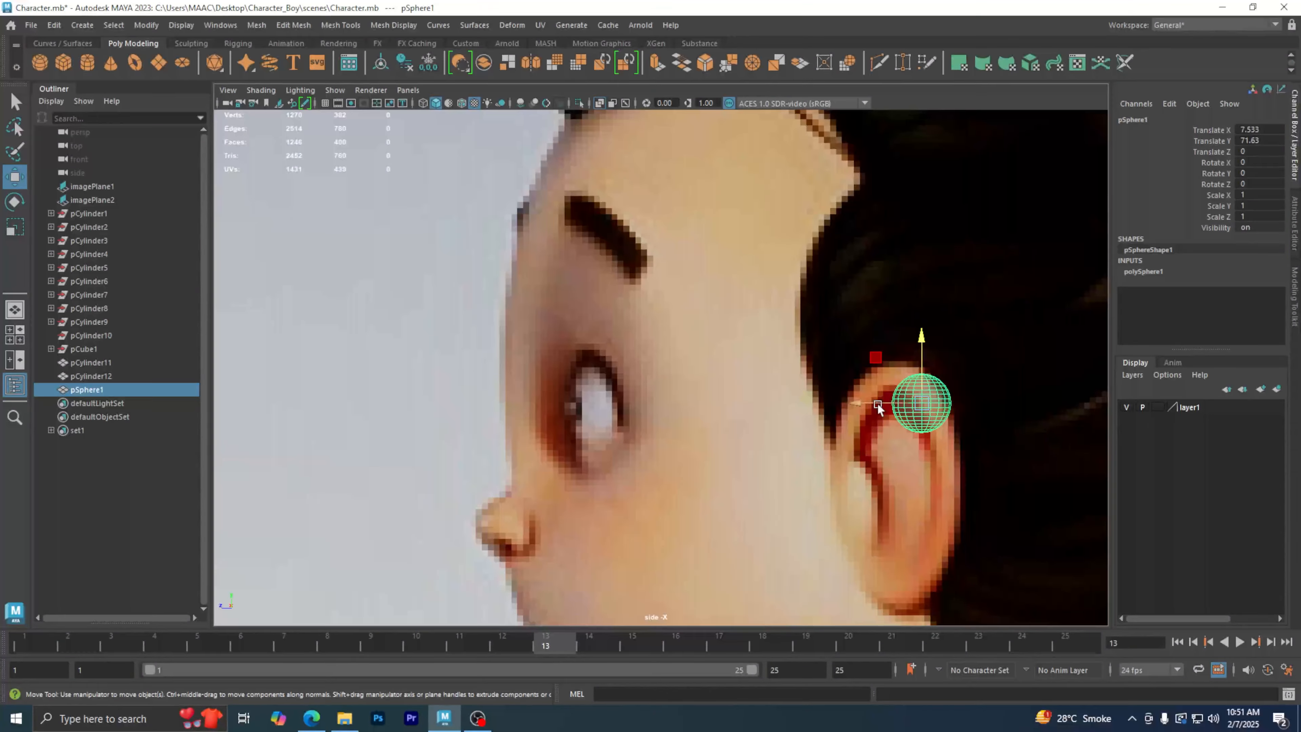
left_click_drag(878, 403, 588, 417)
scroll(799, 424, "up", 3)
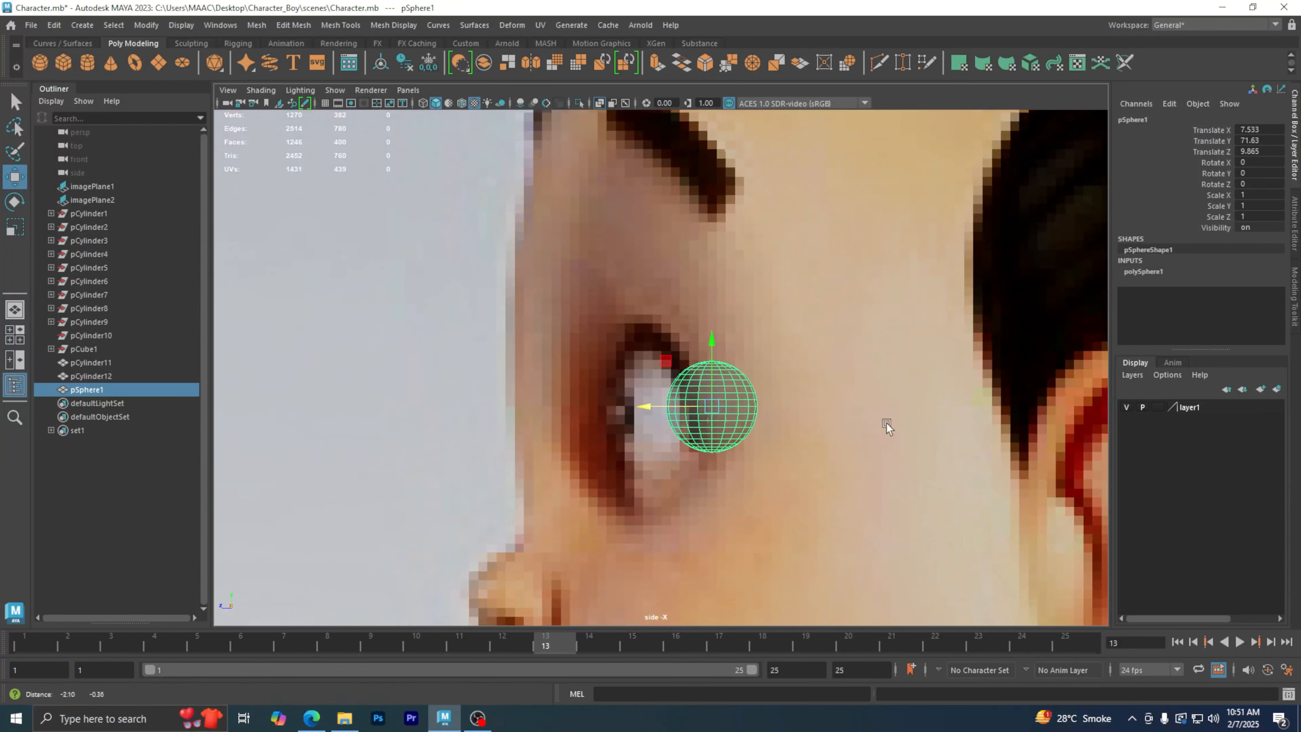
middle_click_drag(806, 429, 782, 424, "alt")
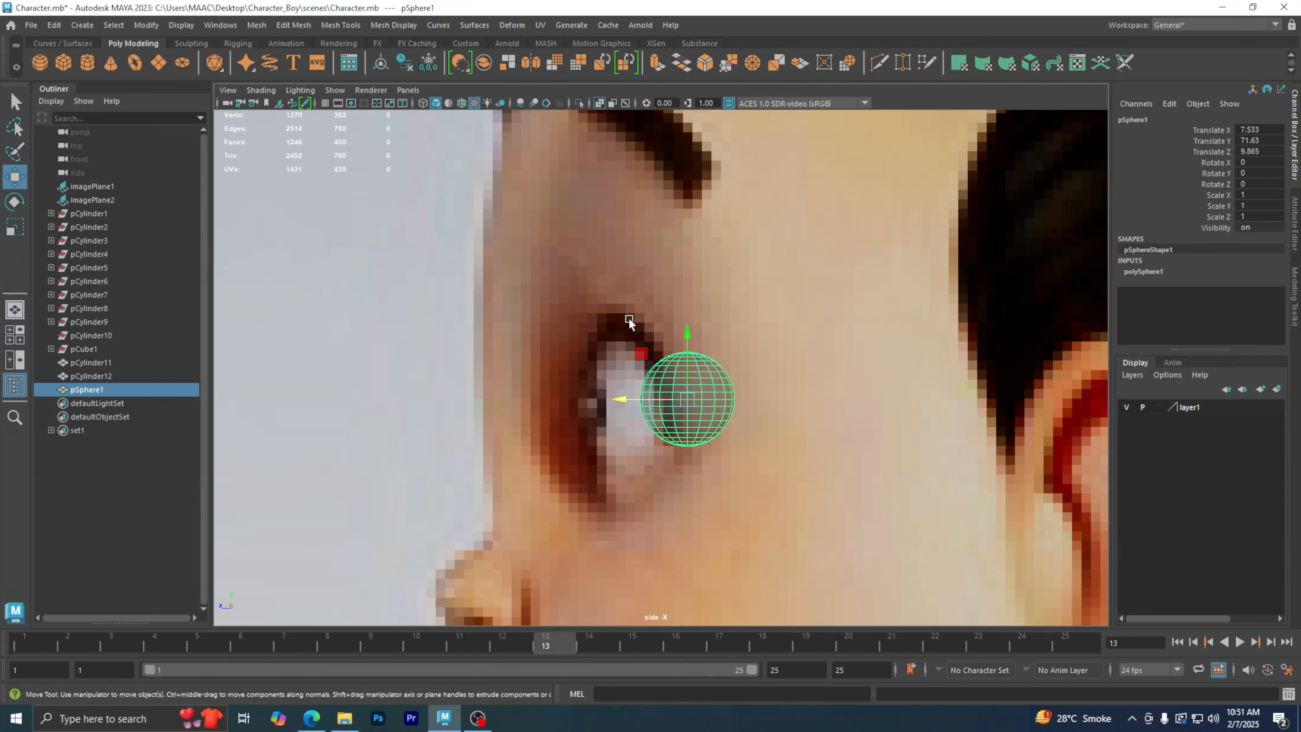
left_click_drag(686, 399, 703, 397)
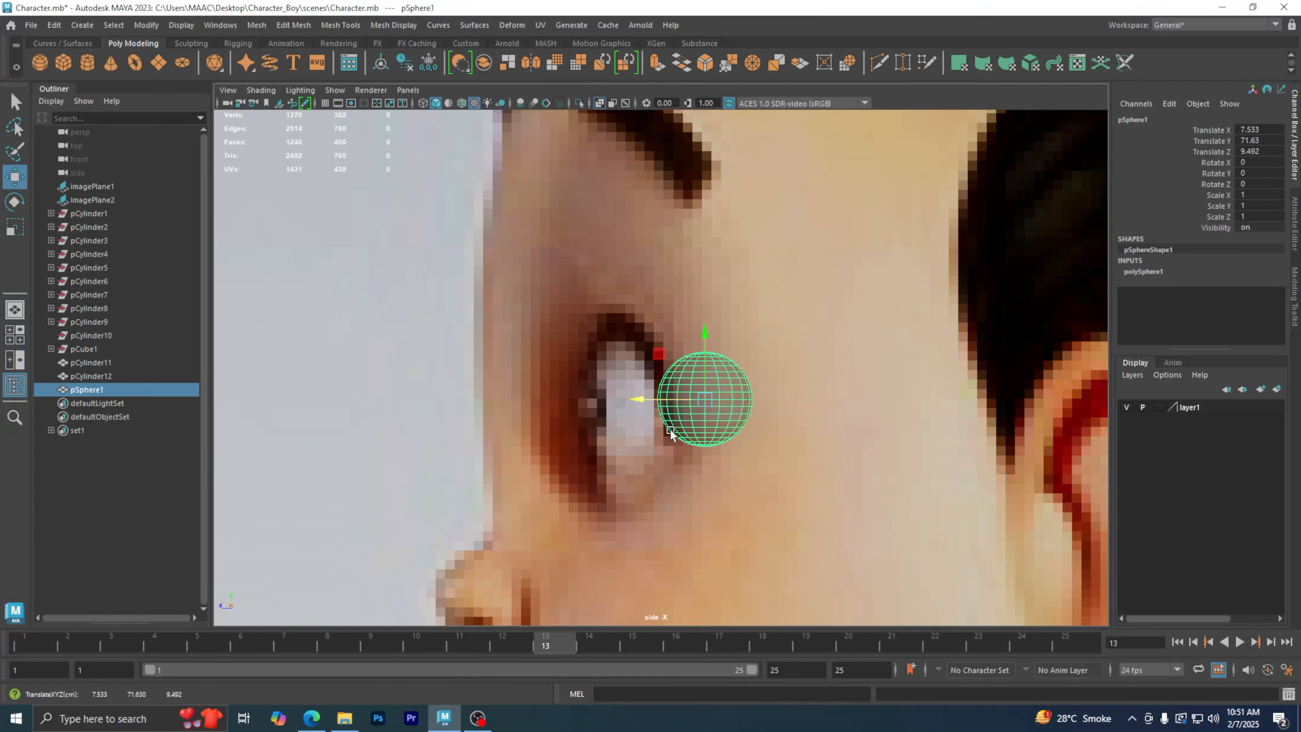
- Scale the sphere uniformly to about 1.91 and shift it forward to about Z 10.01 to fit the eye
key("r")
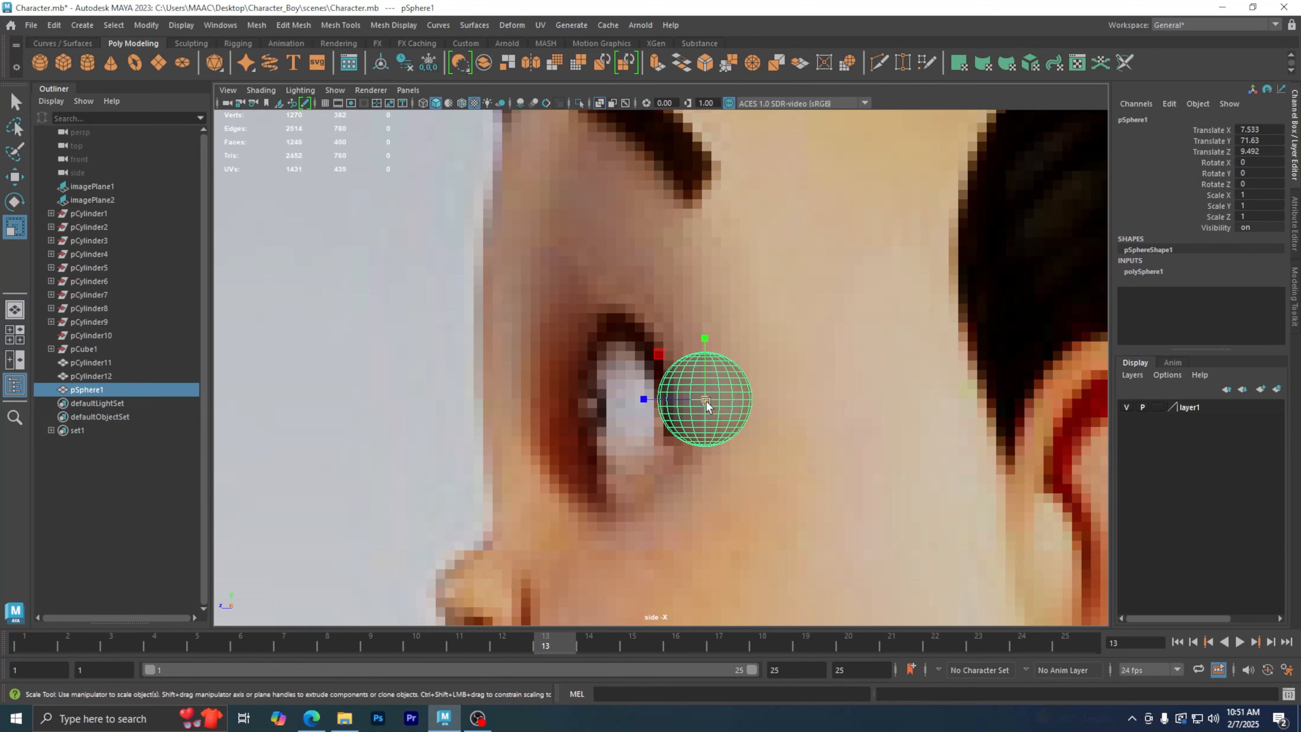
left_click_drag(705, 399, 781, 368)
key("w")
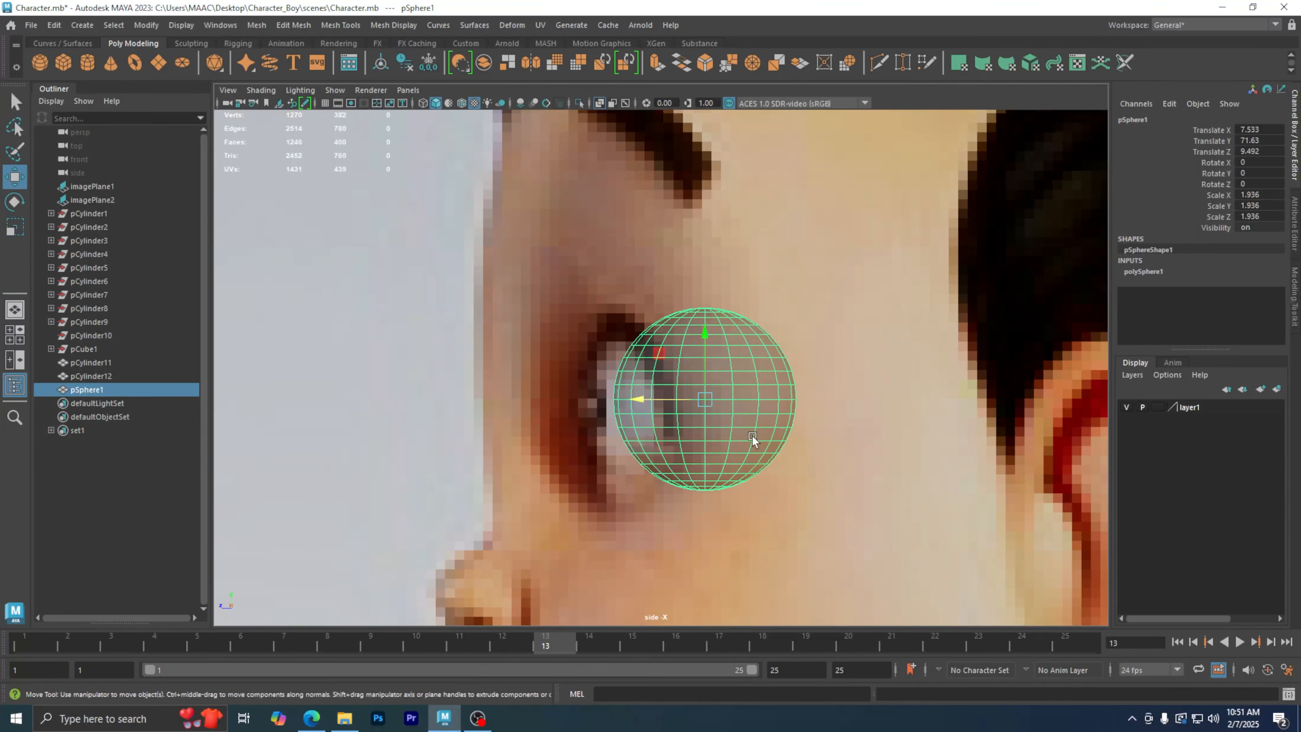
mouse_move(660, 404)
left_mouse_down()
mouse_move(635, 403)
mouse_move(709, 398)
mouse_move(649, 407)
left_mouse_up()
key("r")
key("w")
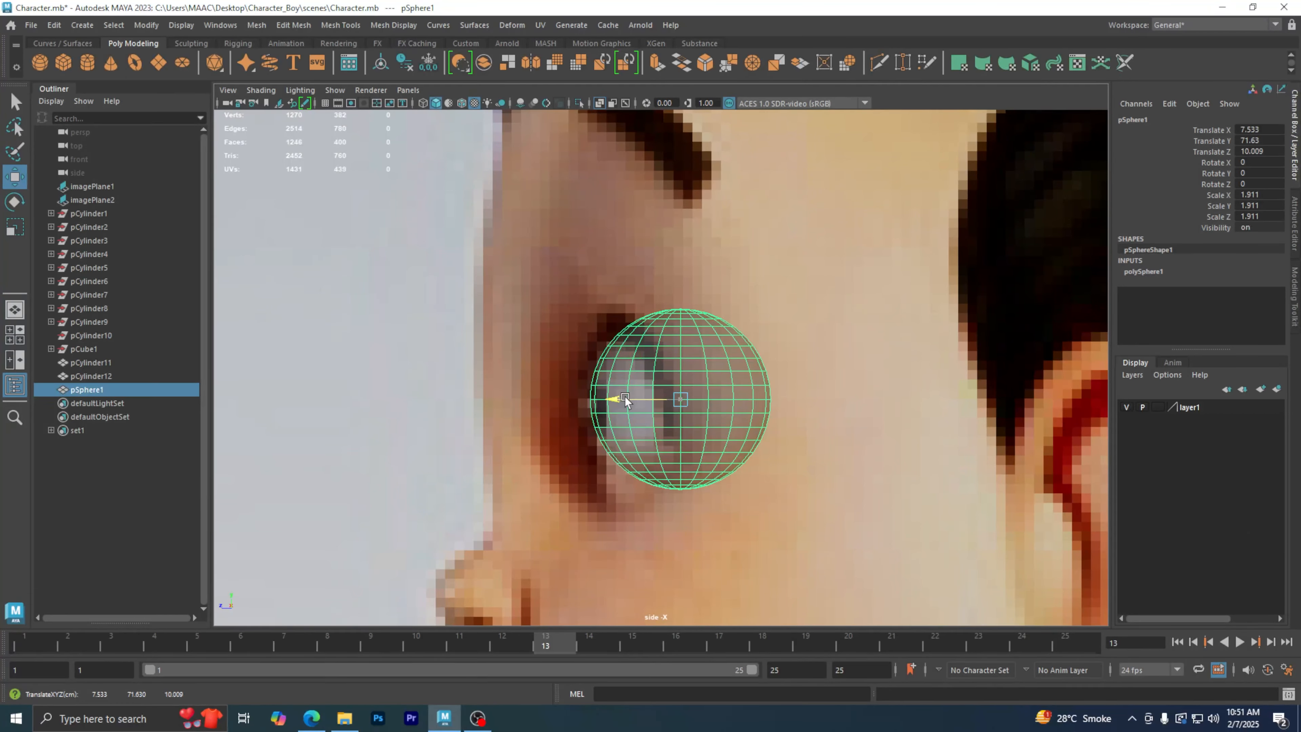
- Examine the sphere's fit against the front reference and compare it with the character's other eye
key("space")
key("space")
scroll(618, 461, "up", 3)
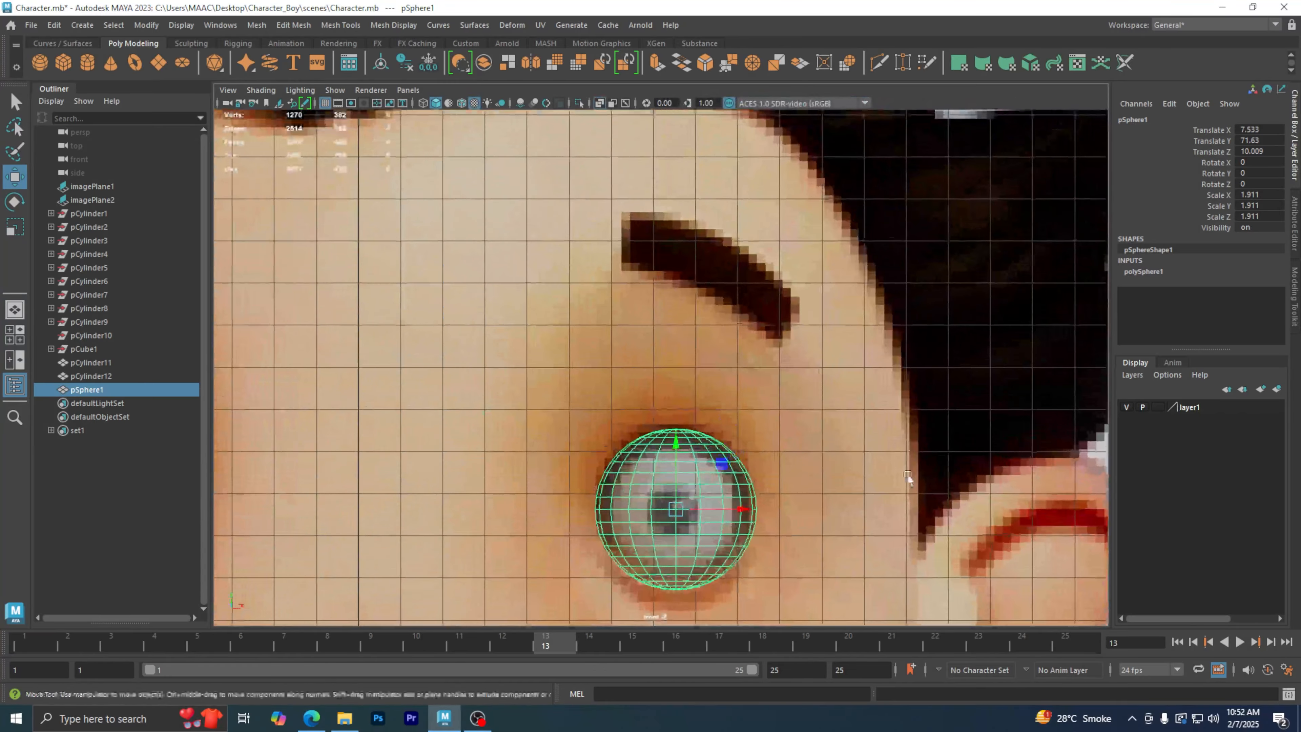
left_click(834, 428)
left_click(734, 476)
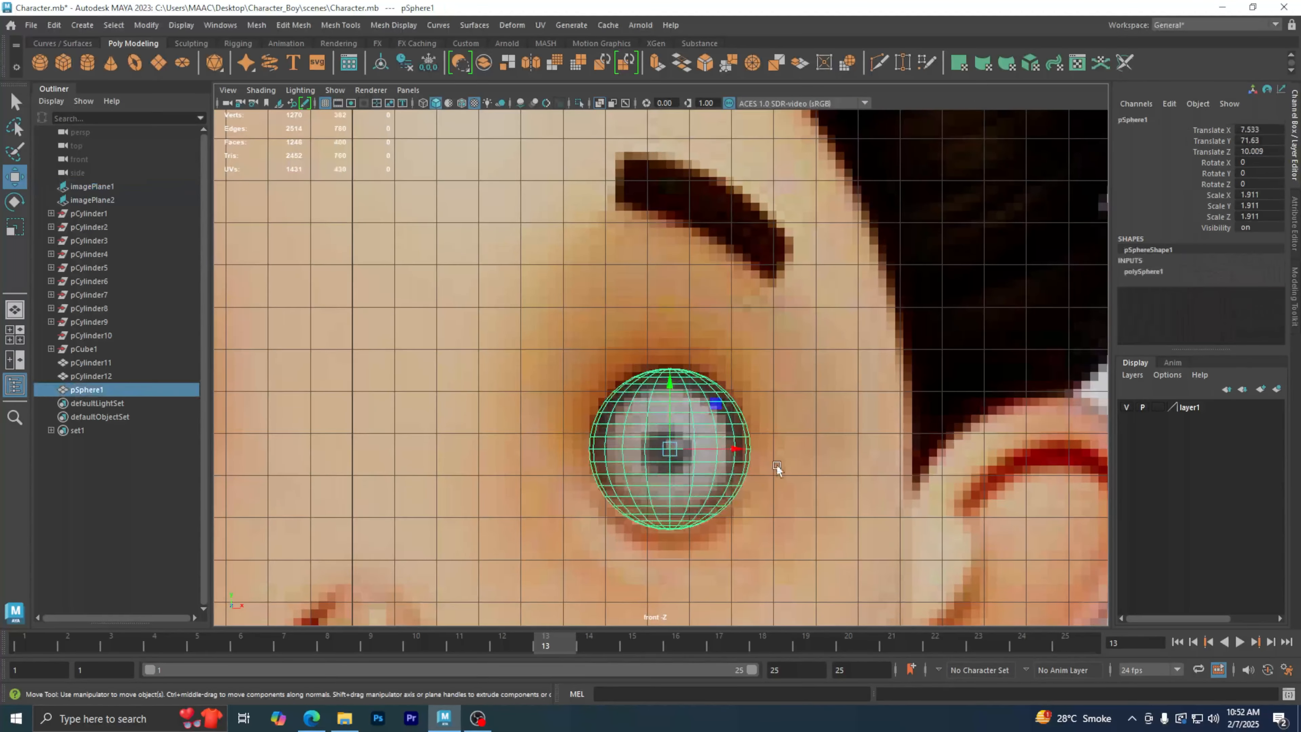
mouse_move(774, 456)
middle_mouse_down("alt")
mouse_move(817, 411)
mouse_move(776, 418)
mouse_move(774, 438)
middle_mouse_up("alt")
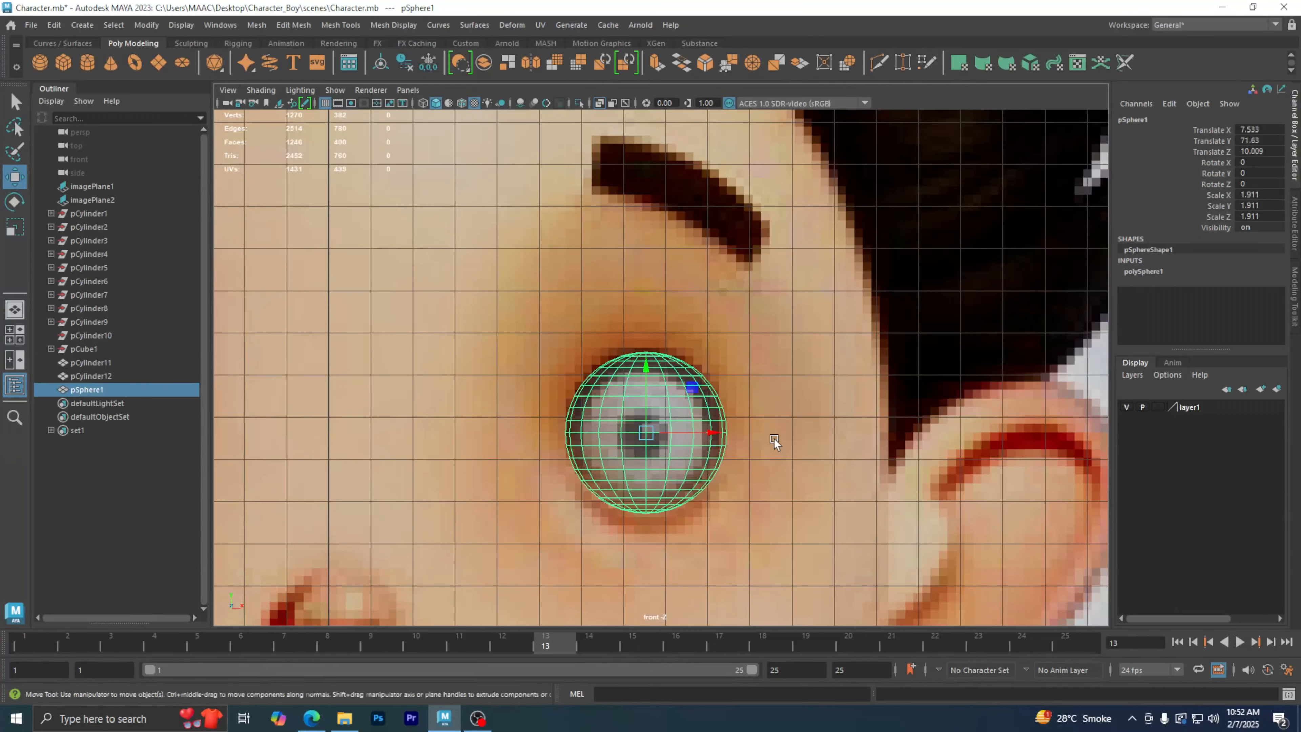
left_click(772, 453)
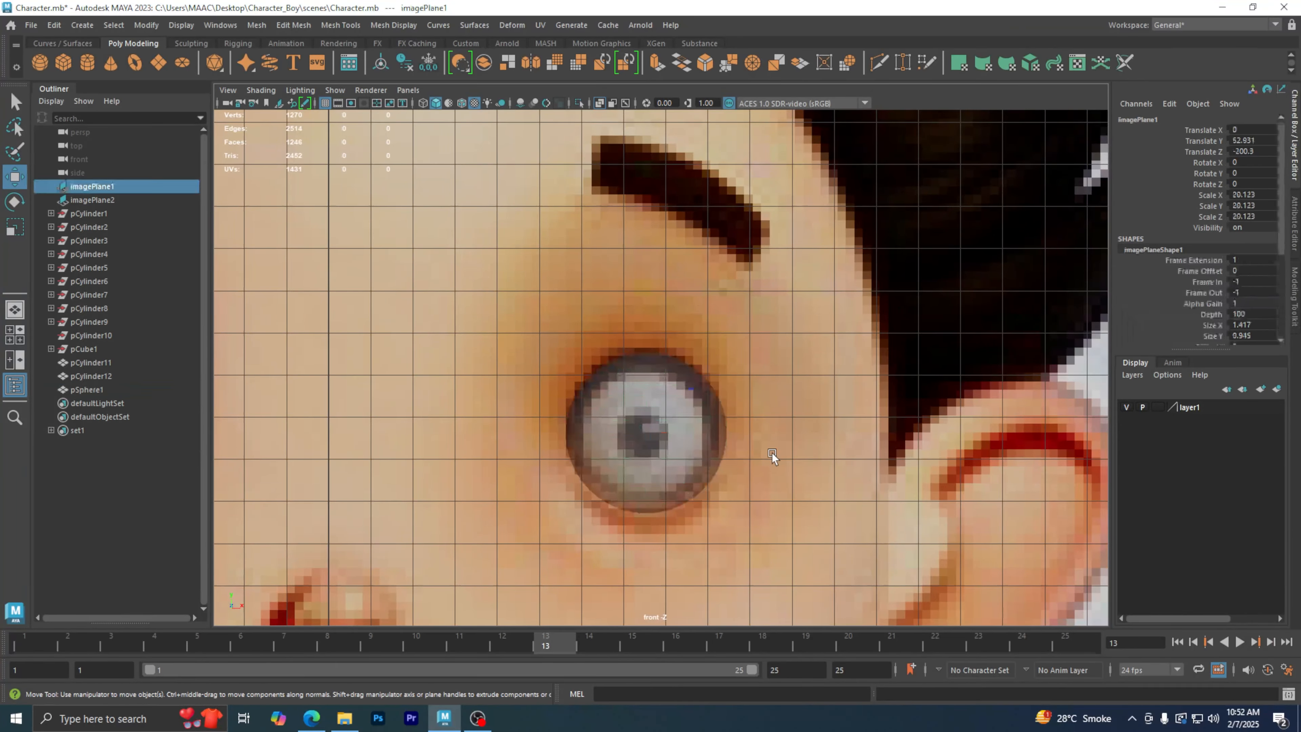
left_click(660, 447)
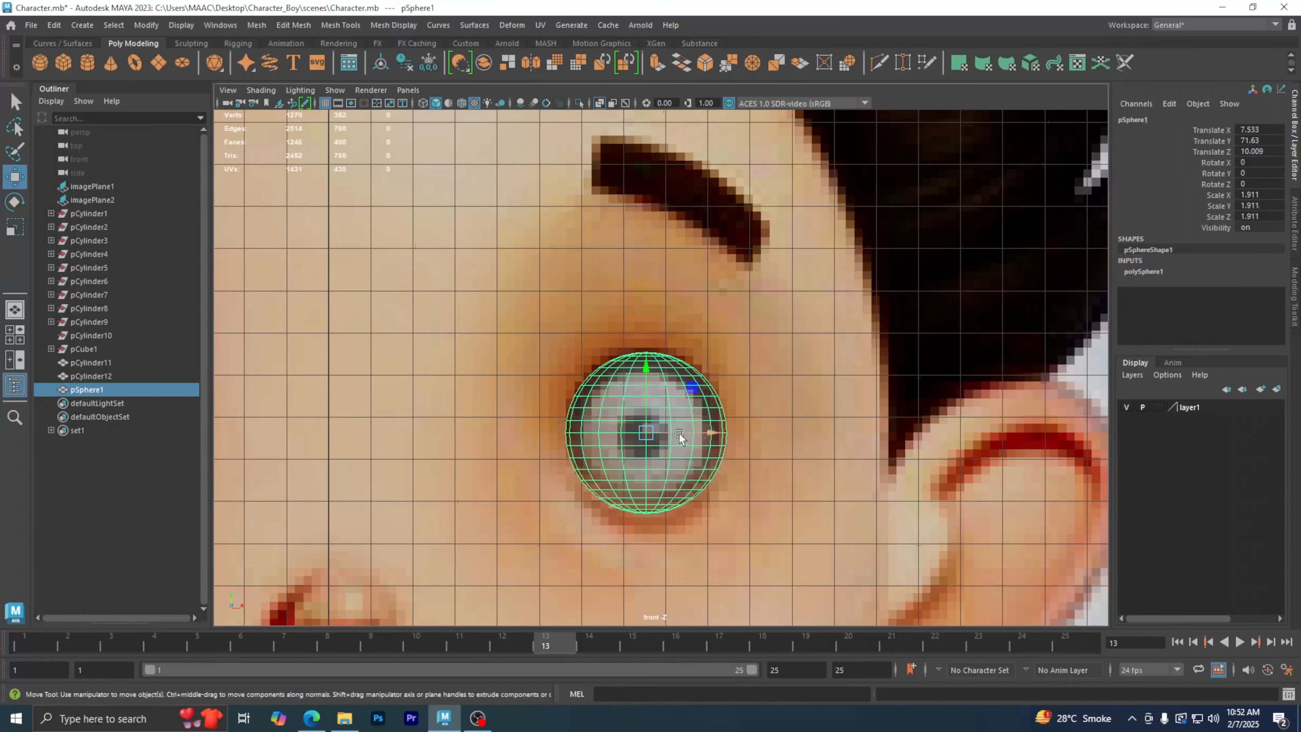
left_click(769, 426)
middle_click_drag(385, 430, 964, 411, "alt")
middle_click_drag(618, 416, 666, 418, "alt")
scroll(666, 418, "up", 2)
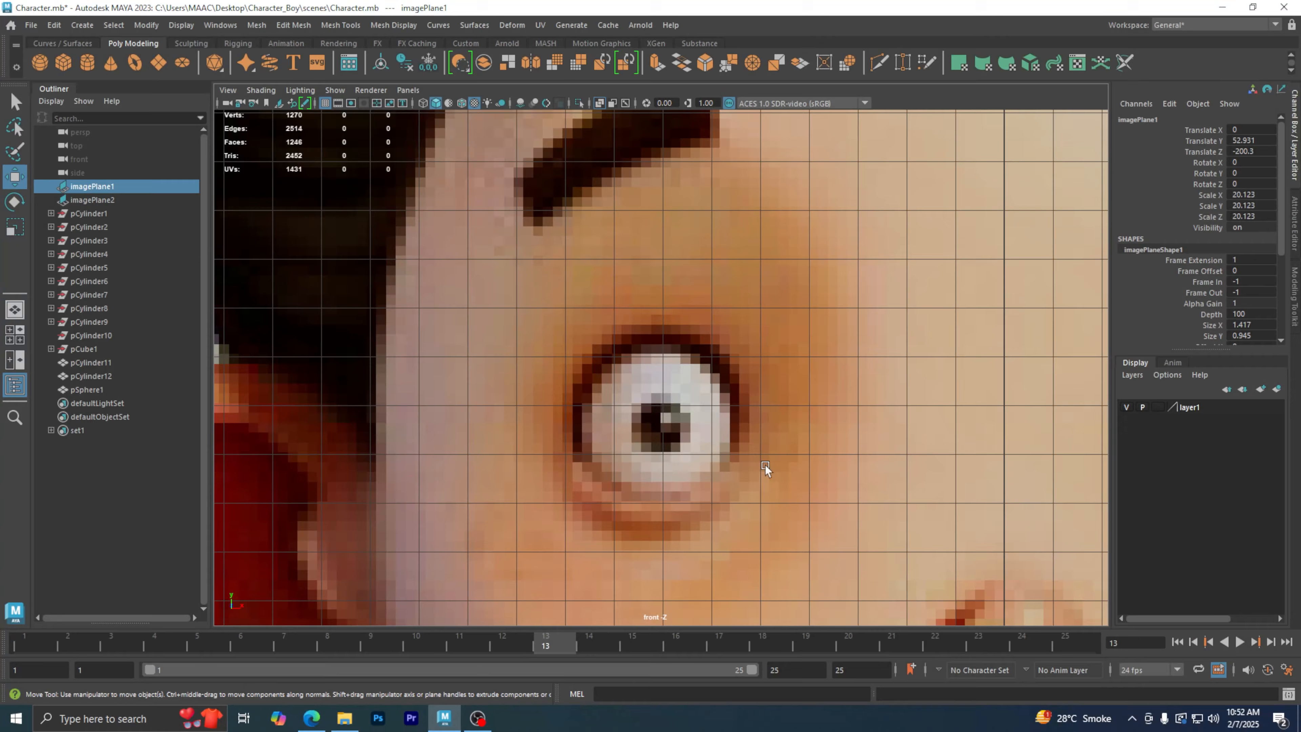
middle_click_drag(1017, 458, 526, 412, "alt")
middle_click_drag(649, 404, 485, 442, "alt")
left_click(661, 421)
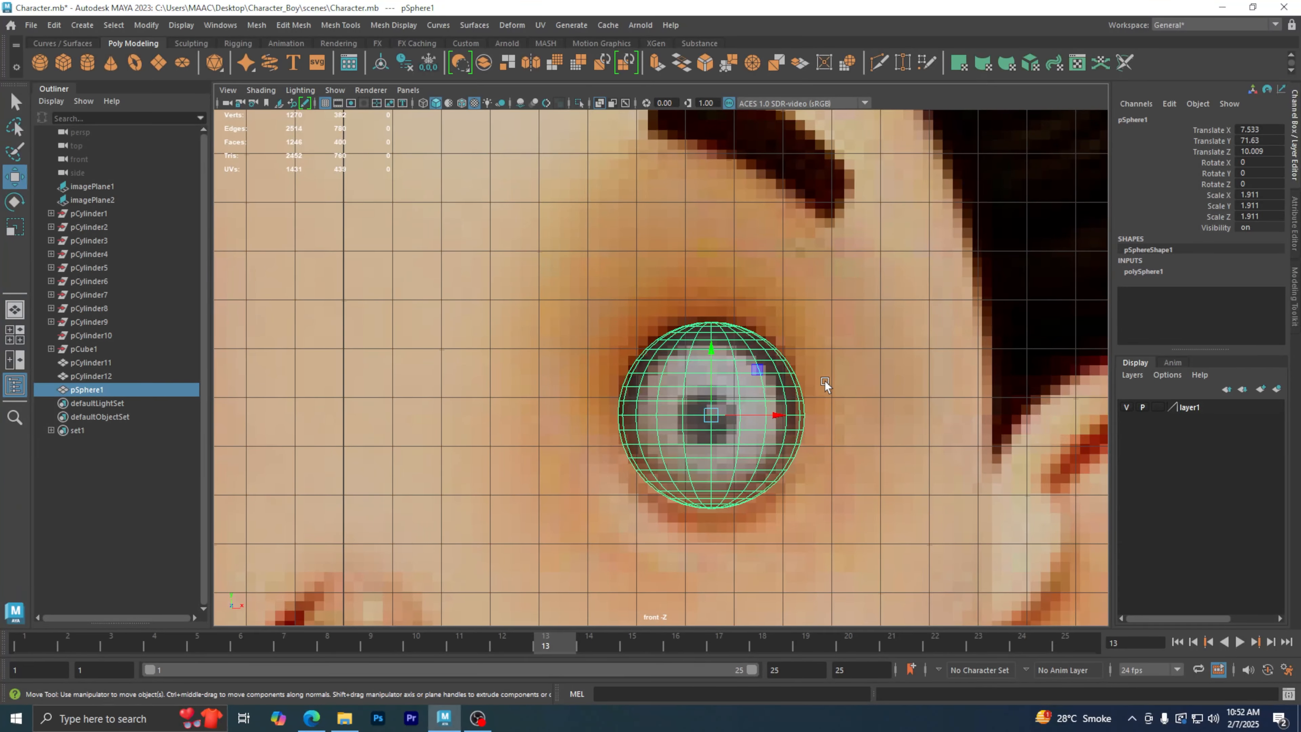
- Make the eye sphere a live surface in the perspective view
key("space")
key("space")
middle_click_drag(811, 328, 704, 492, "alt")
left_click_drag(617, 356, 647, 384, "alt")
right_click_drag(648, 384, 989, 392, "alt")
middle_click_drag(742, 415, 581, 402, "alt")
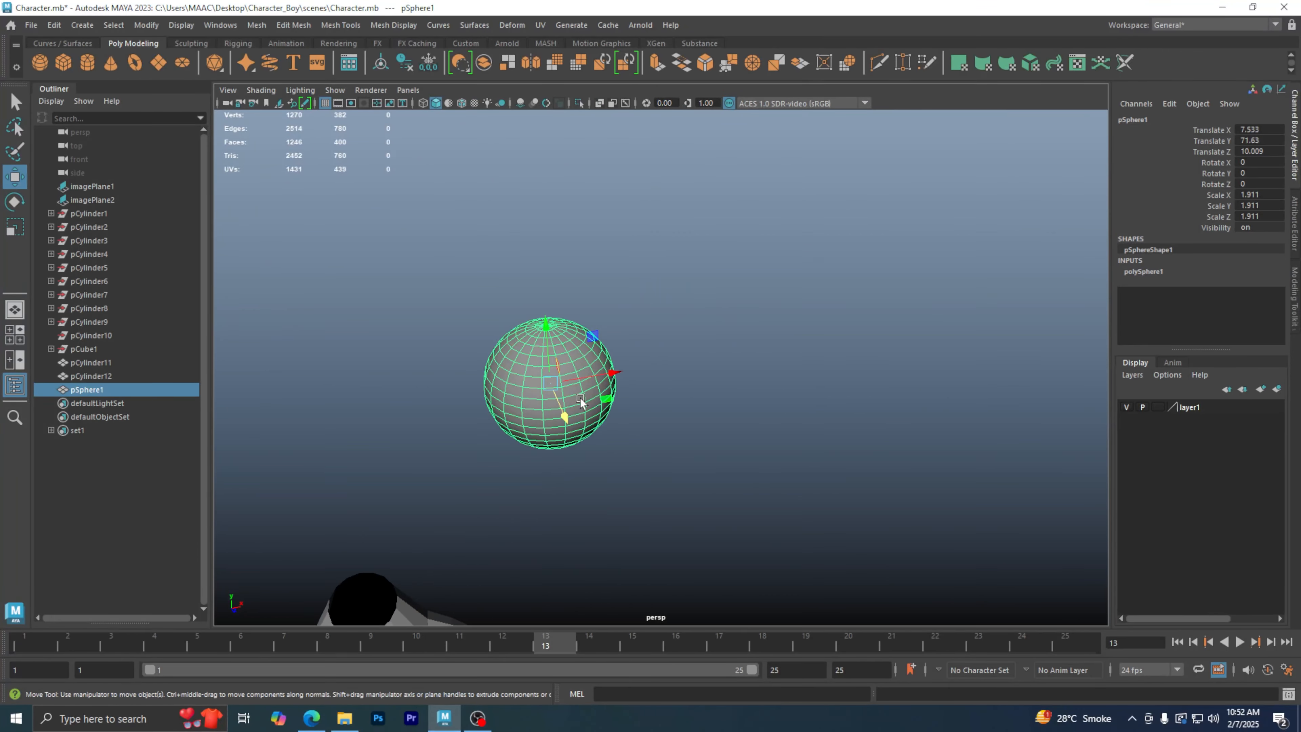
right_click_drag(581, 402, 625, 412, "alt")
middle_click_drag(605, 403, 674, 420, "alt")
scroll(594, 410, "up", 3)
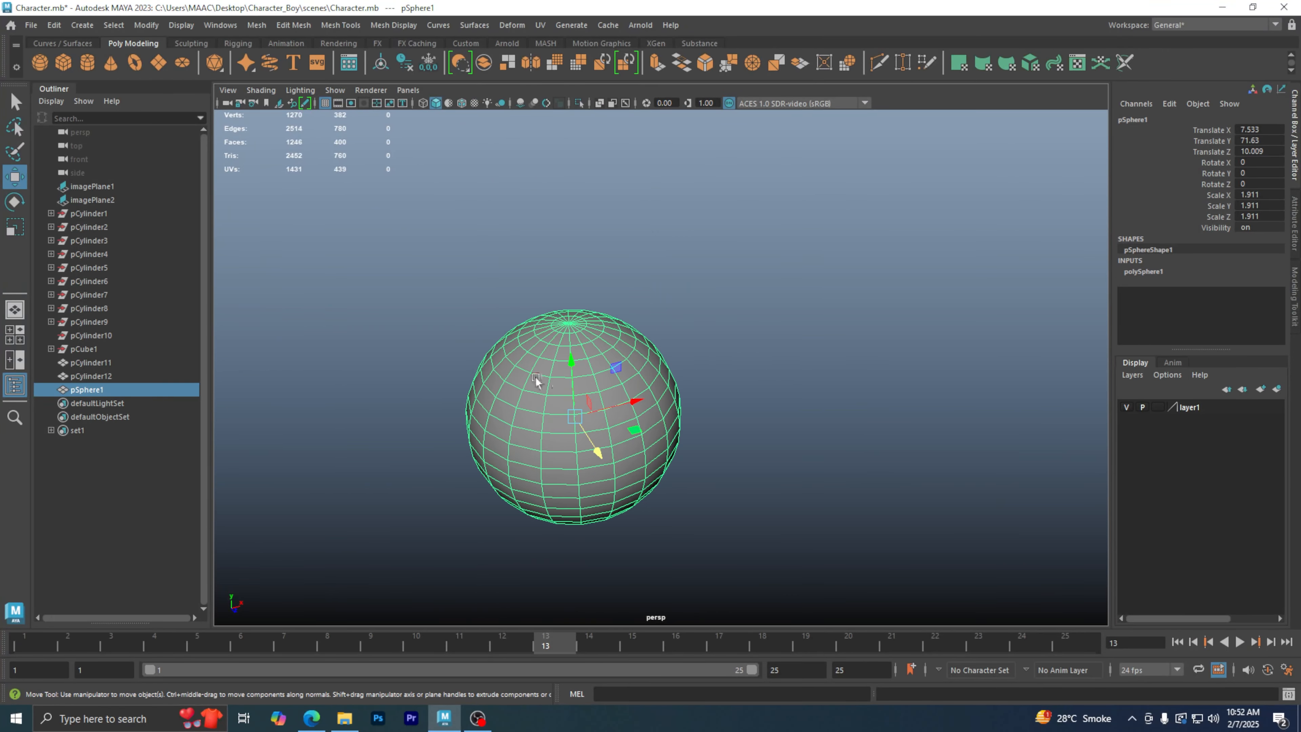
left_click_drag(694, 437, 719, 430, "alt")
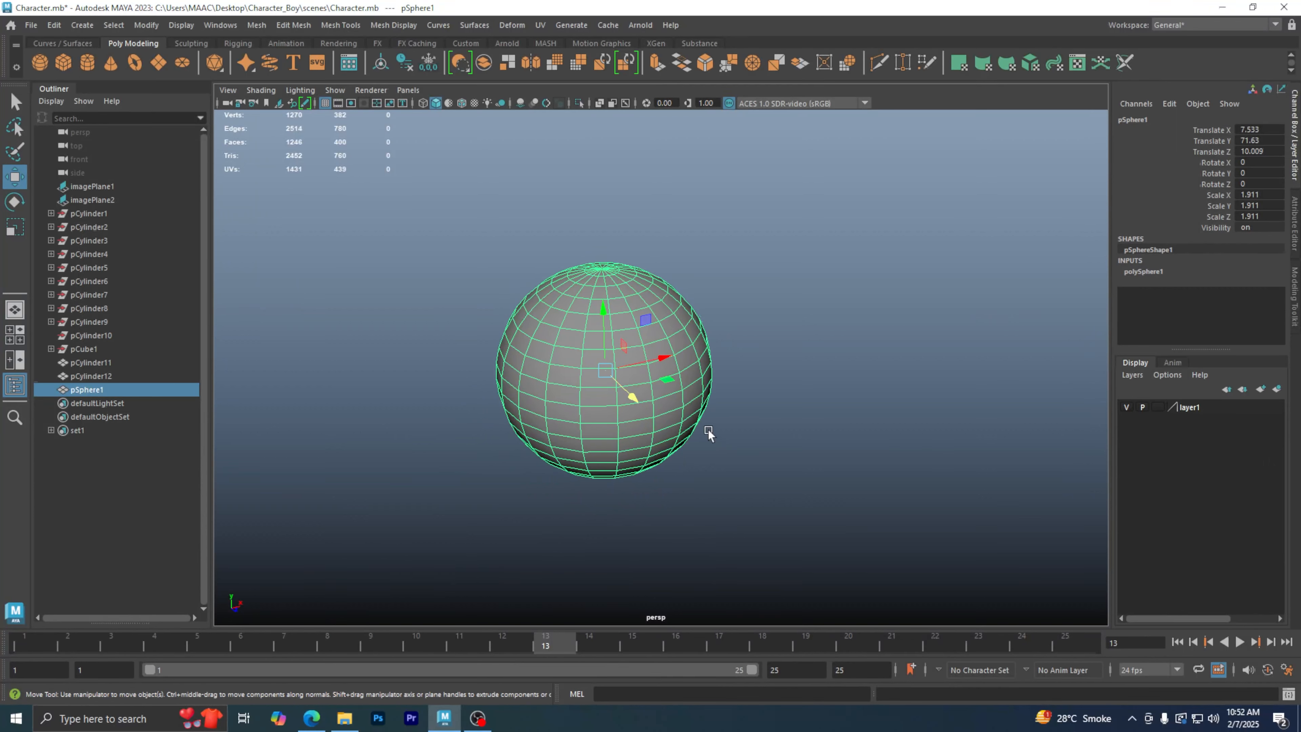
left_click(816, 522)
left_click_drag(815, 521, 564, 348)
left_click(146, 30)
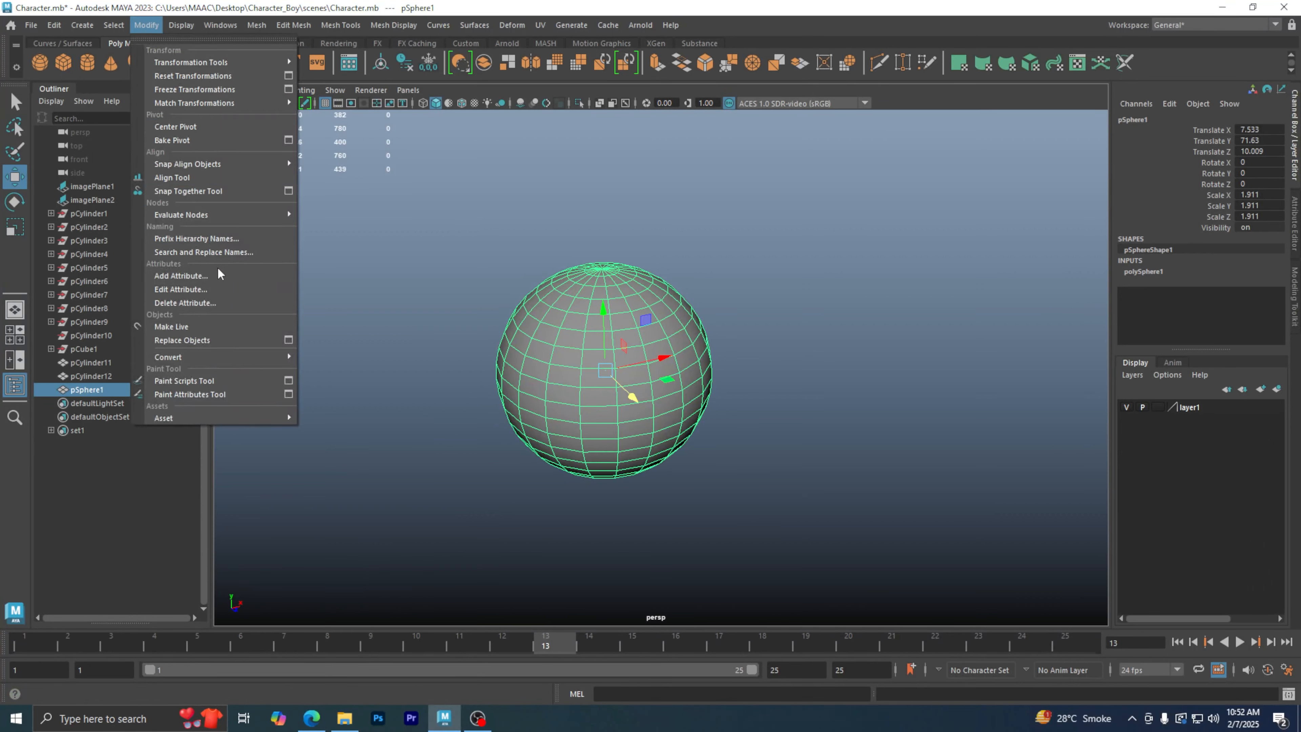
left_click(211, 327)
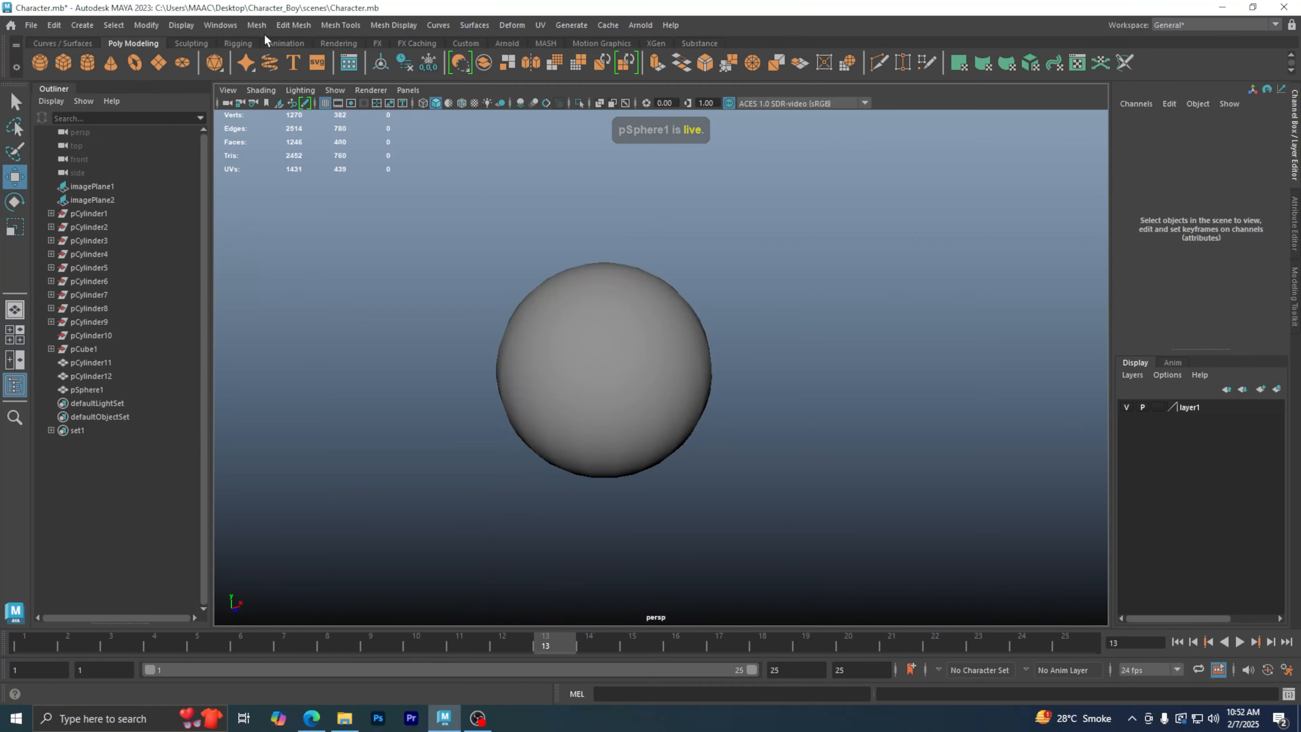
- Draw a five-sided test face on the live sphere with Create Polygon
left_click(289, 30)
left_click(337, 26)
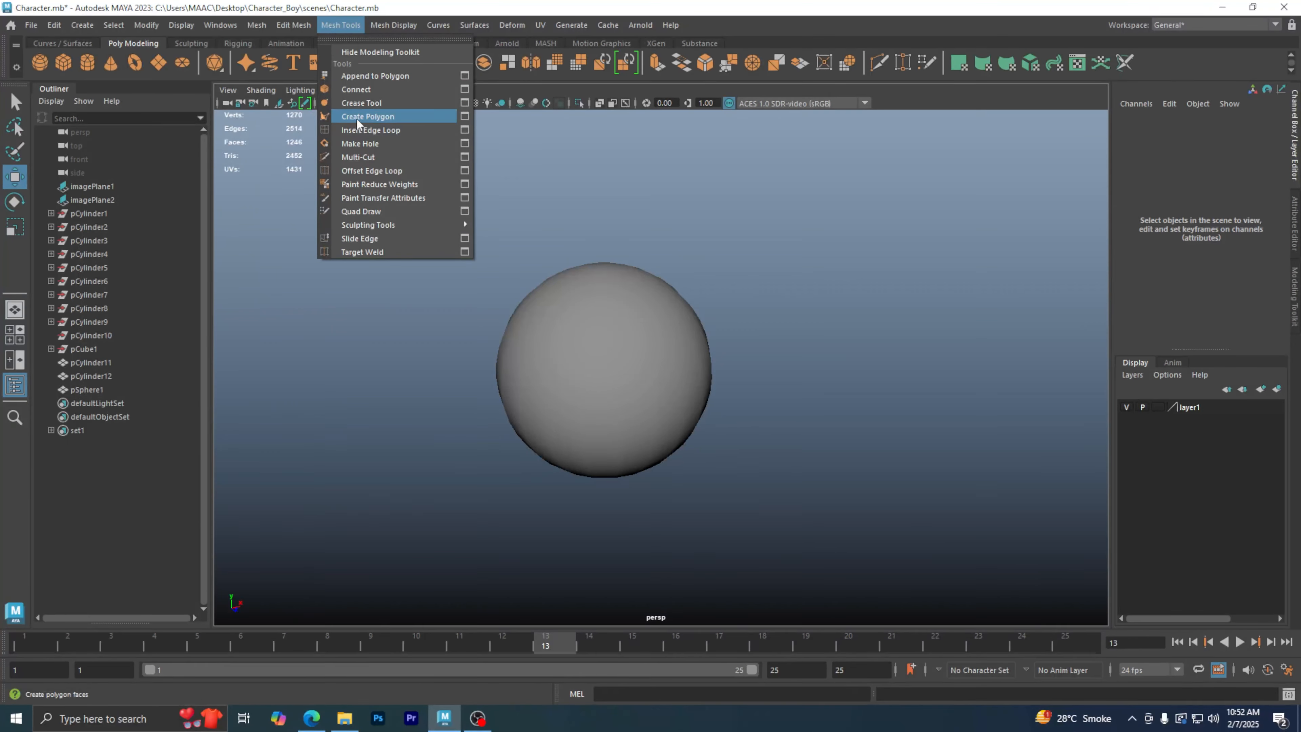
left_click(376, 119)
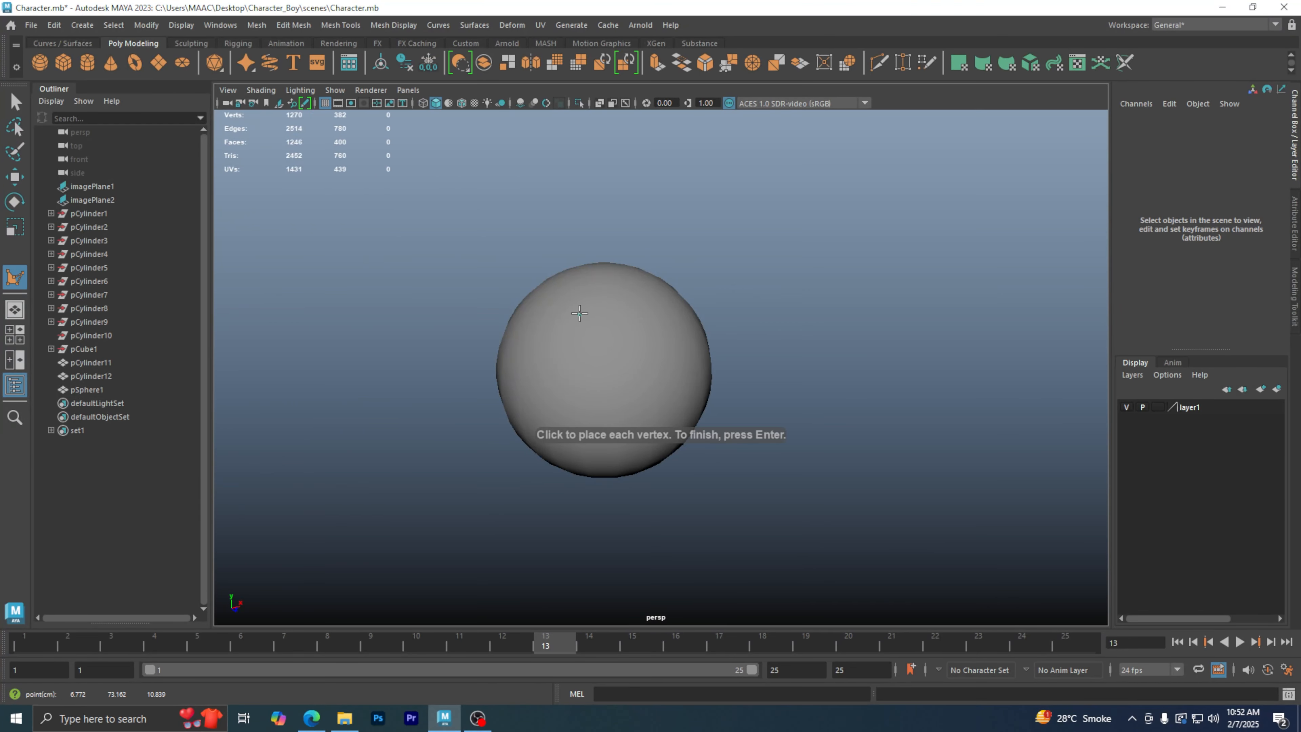
left_click(656, 378)
key("Return")
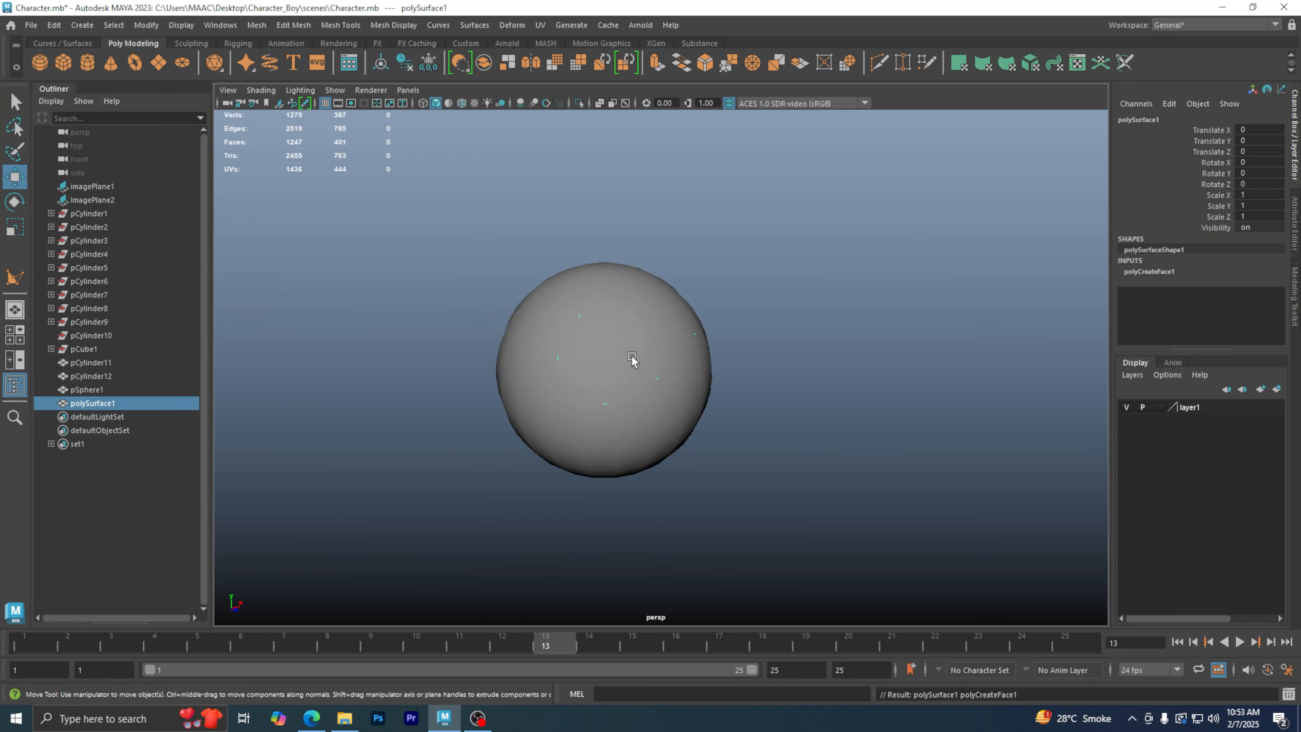
- Center the test polygon's pivot and move it off to the side of the sphere, at about X -1.75, Y -0.63, Z -1.89
left_click(133, 501)
left_click(109, 402)
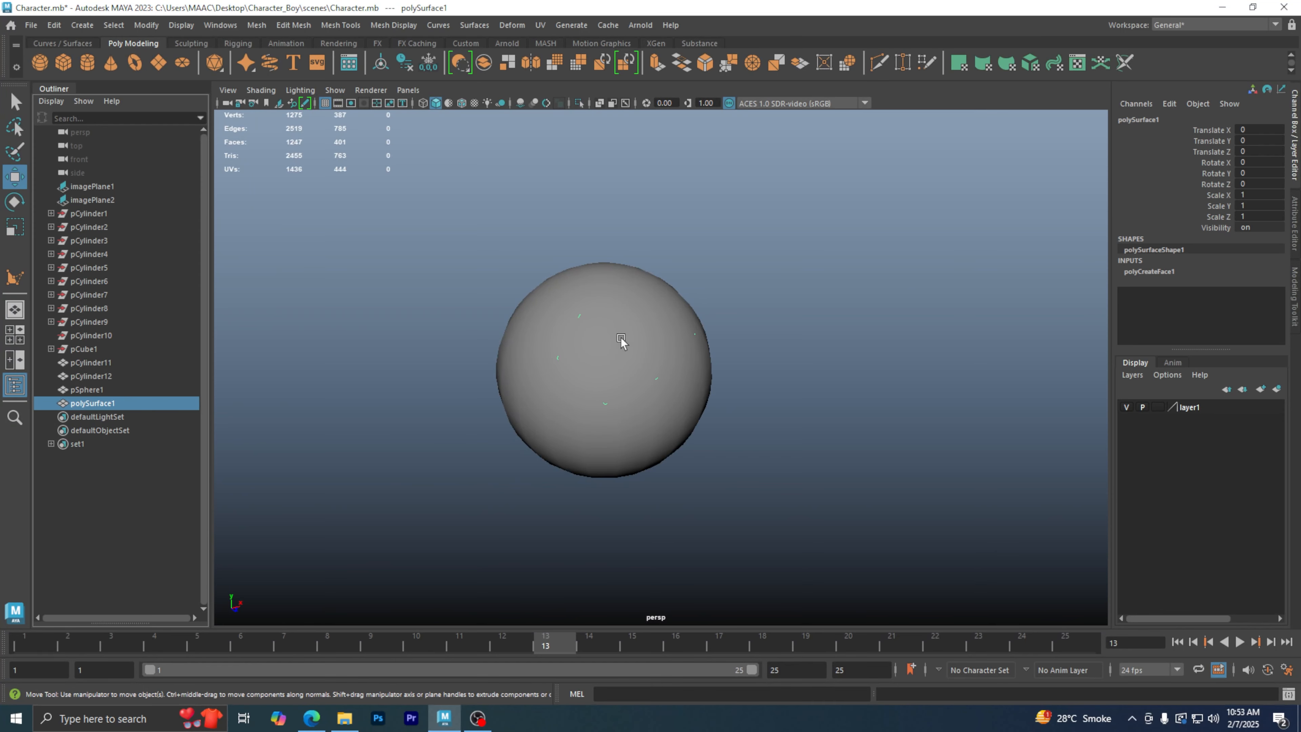
scroll(621, 346, "down", 8)
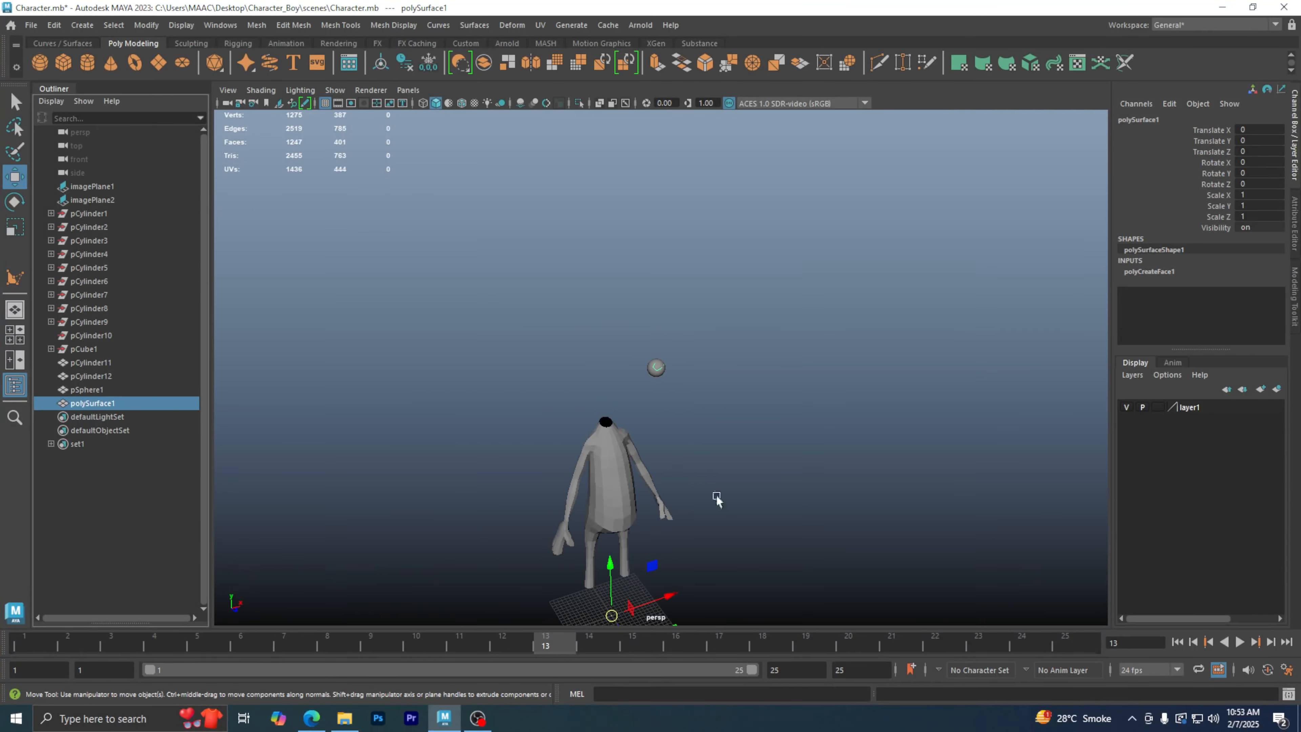
scroll(691, 387, "up", 8)
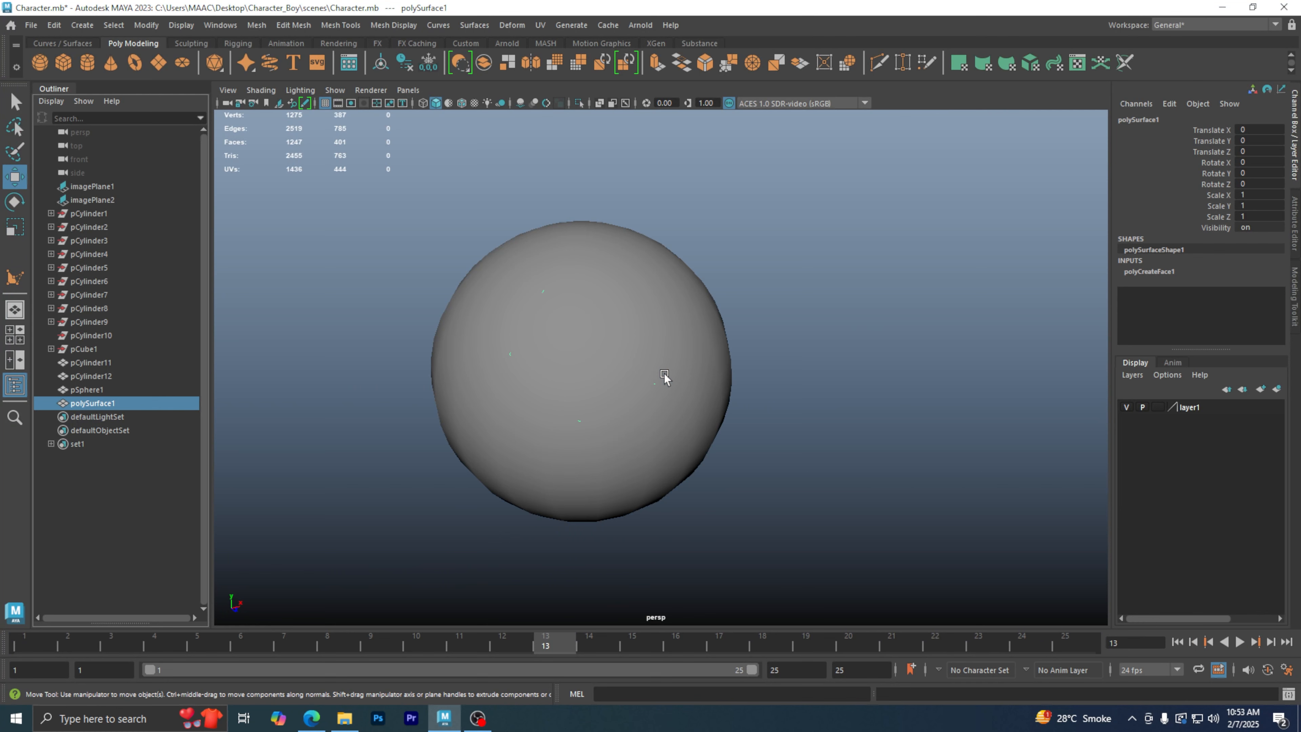
left_click(380, 63)
left_click_drag(620, 345, 307, 329)
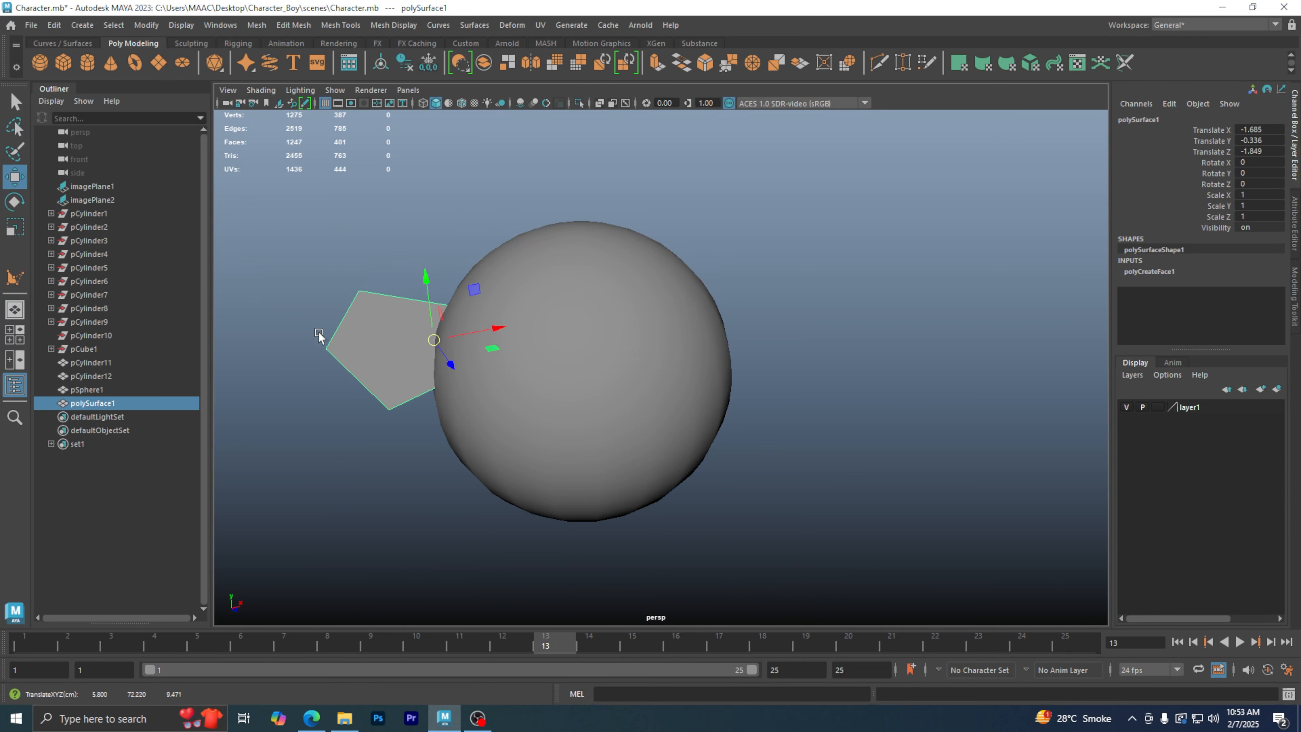
left_click_drag(434, 340, 375, 360)
- Delete the five-sided test polygon beside the sphere
left_click(434, 228)
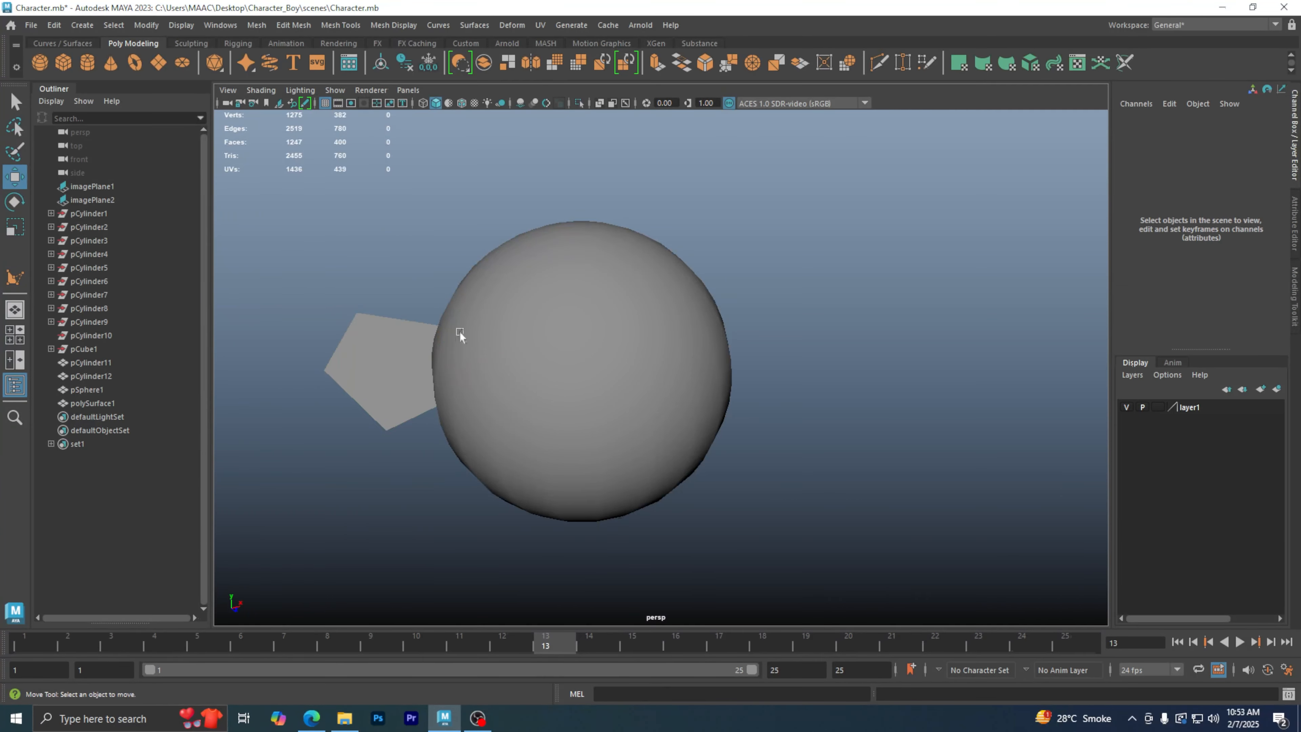
left_click(386, 325)
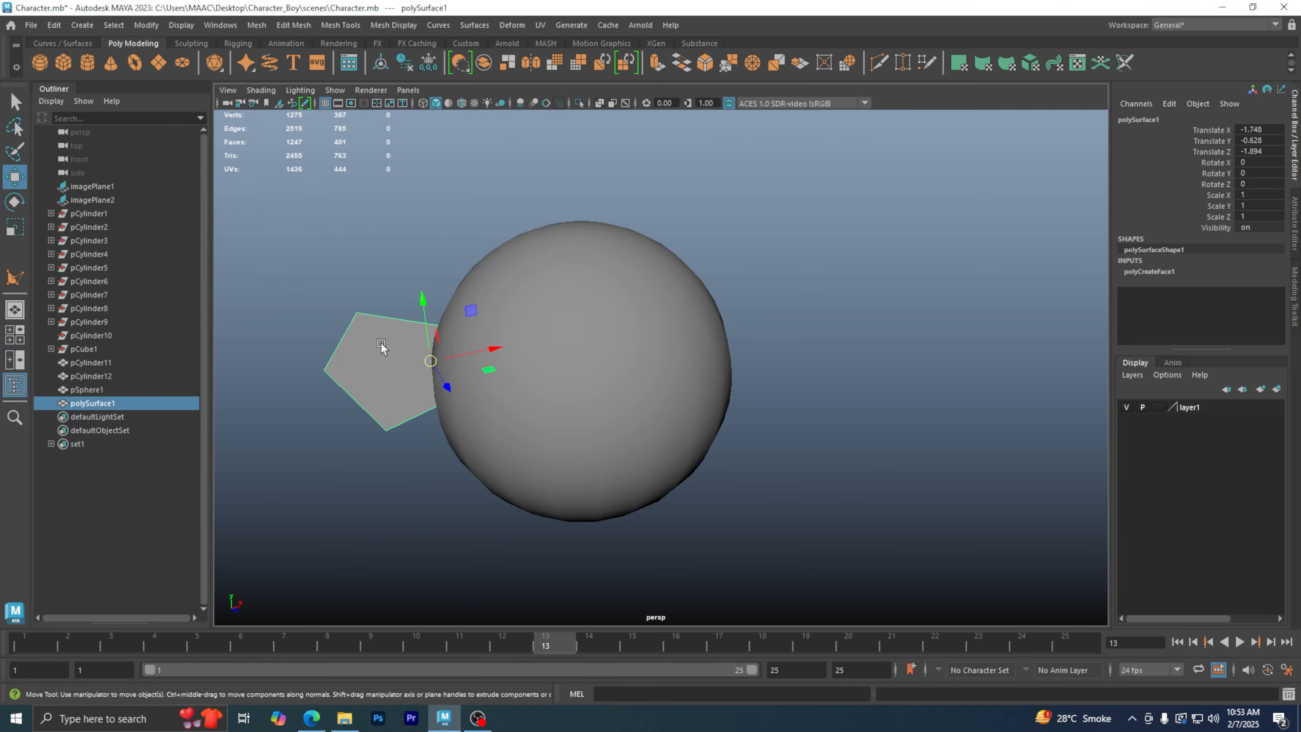
key("Delete")
- Examine the eye sphere against the boy's face, eyes and ear on the front reference image
key("space")
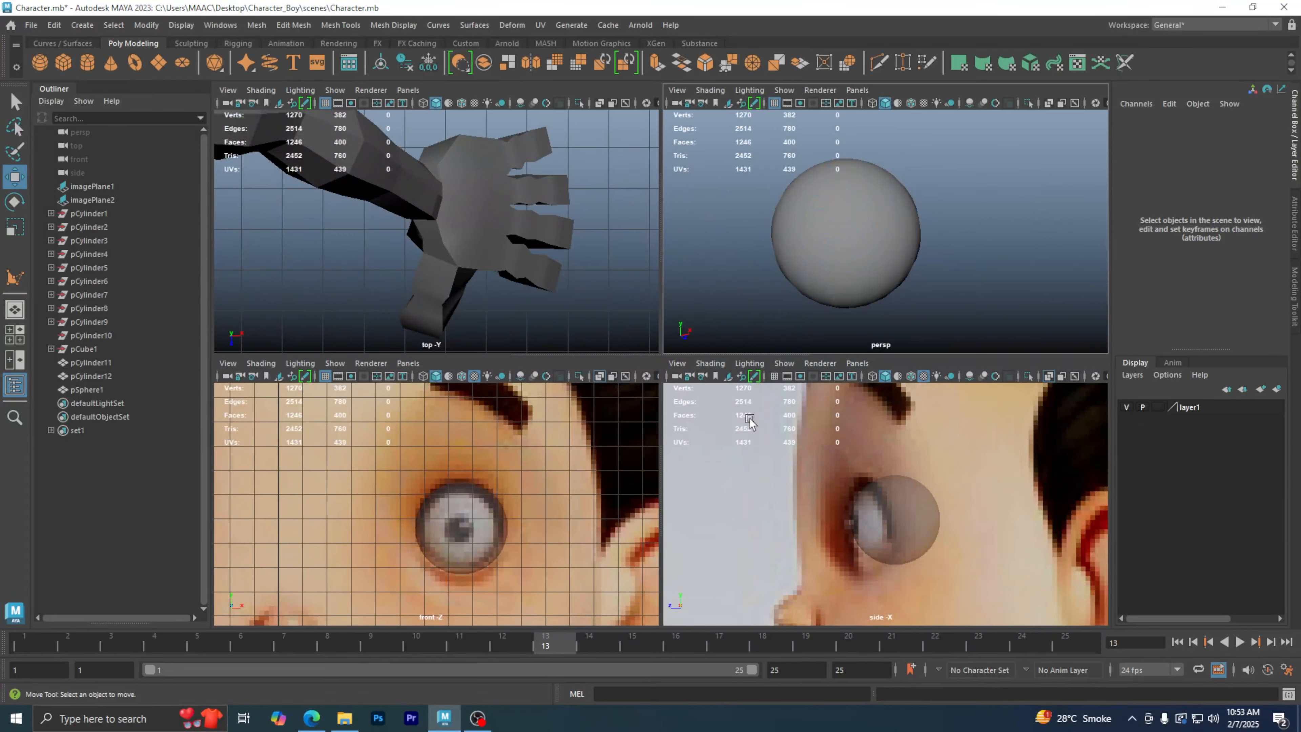
key("space")
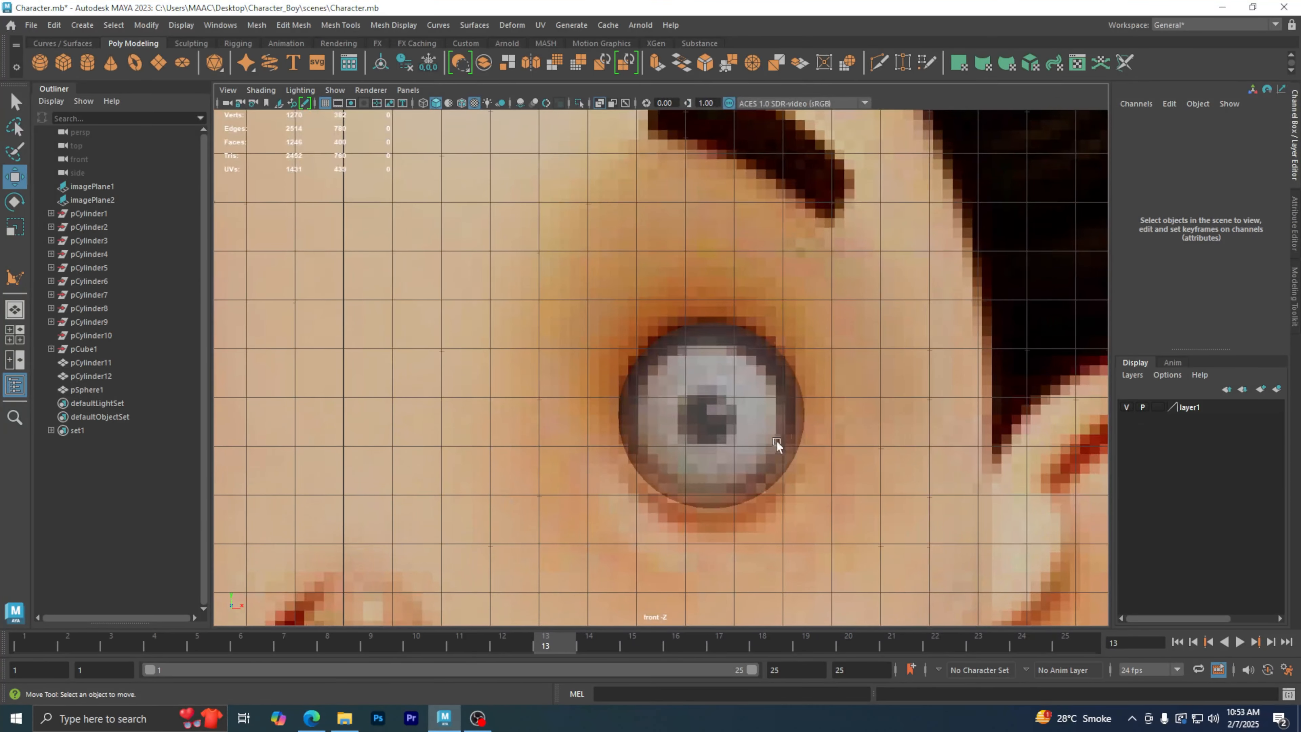
left_click(556, 523)
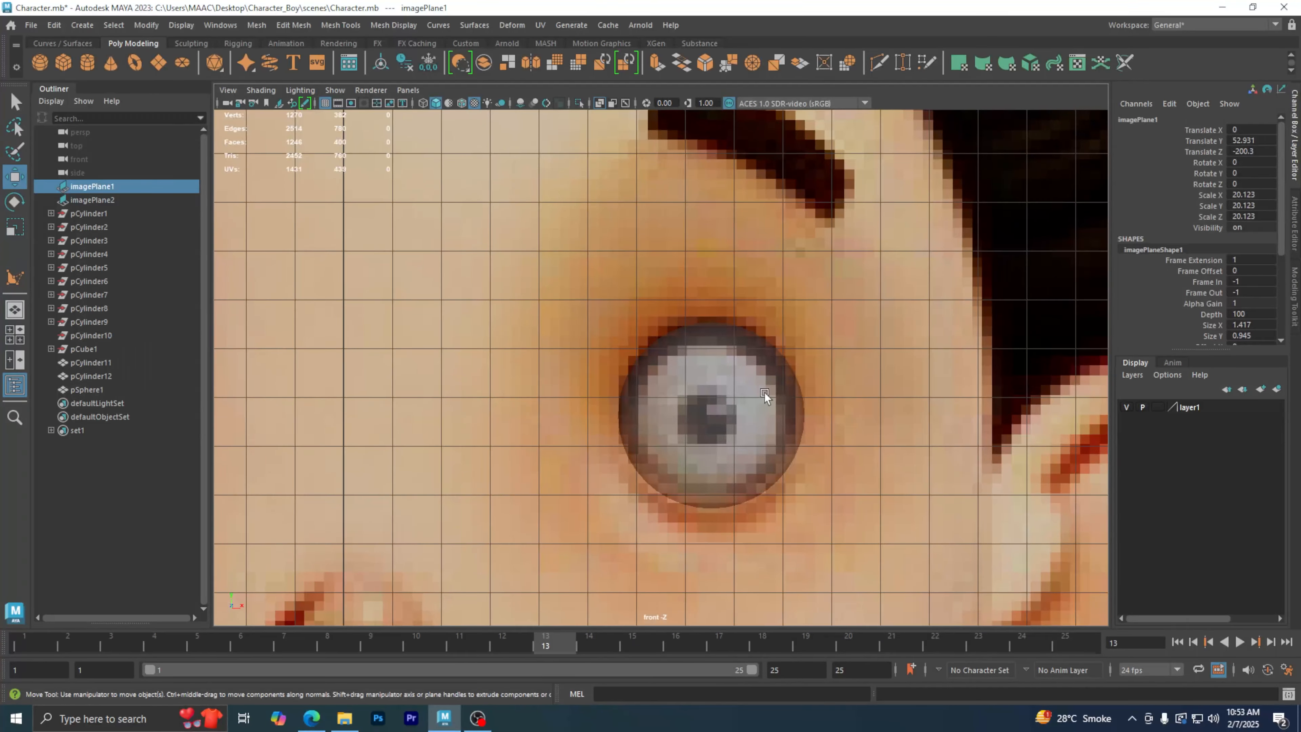
left_click_drag(741, 401, 618, 470)
left_click_drag(717, 417, 765, 387)
scroll(809, 382, "down", 10)
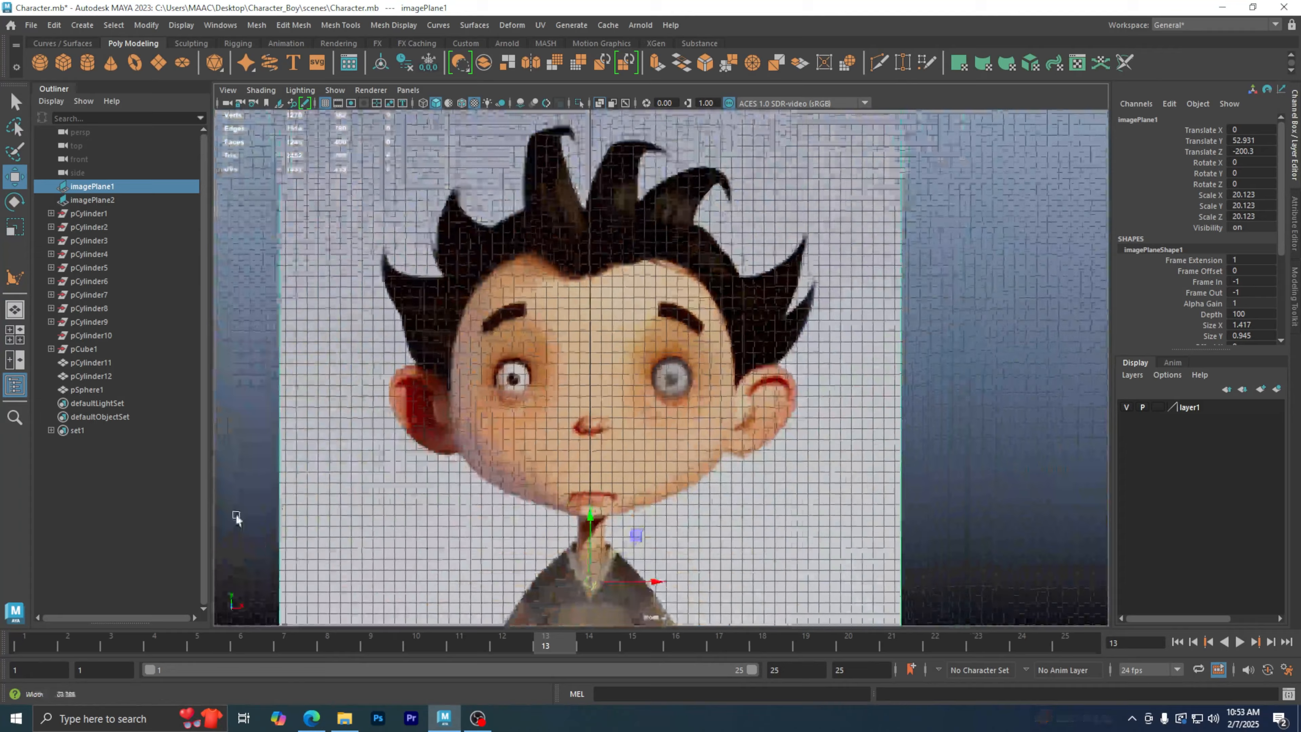
left_click_drag(752, 409, 504, 519)
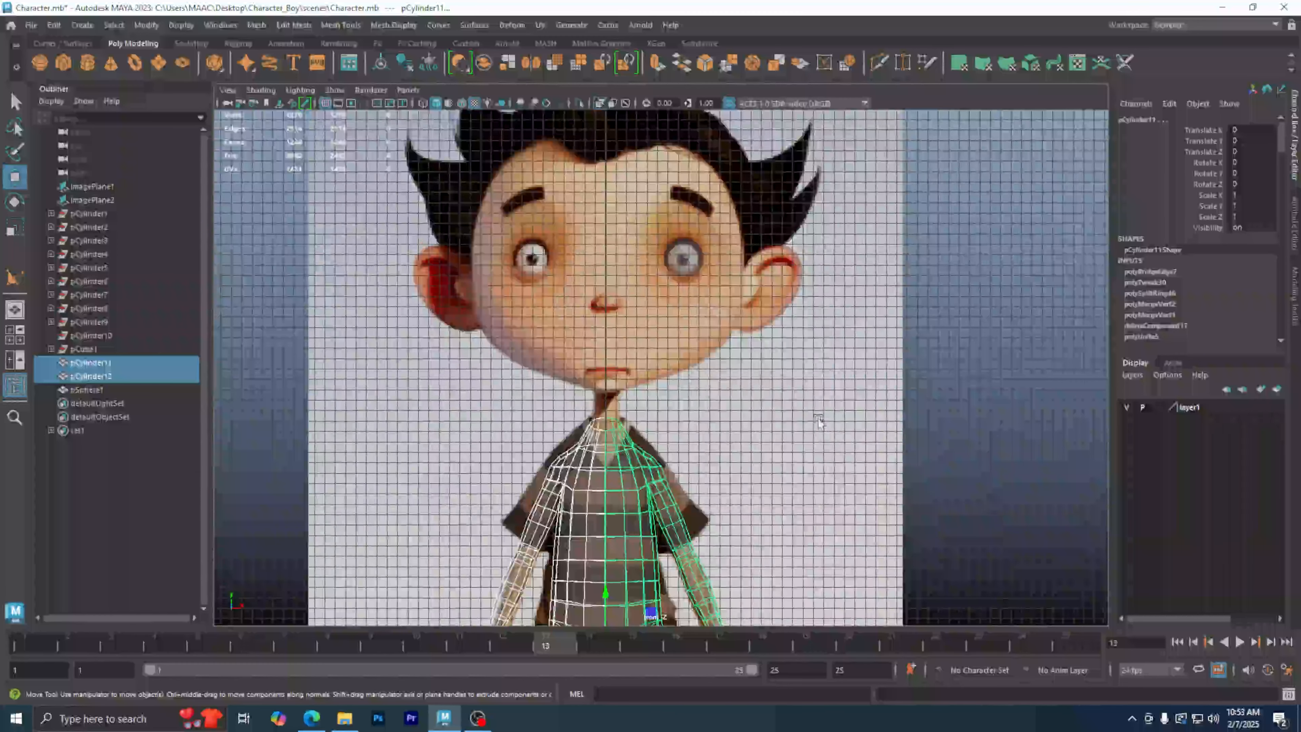
left_click(818, 415)
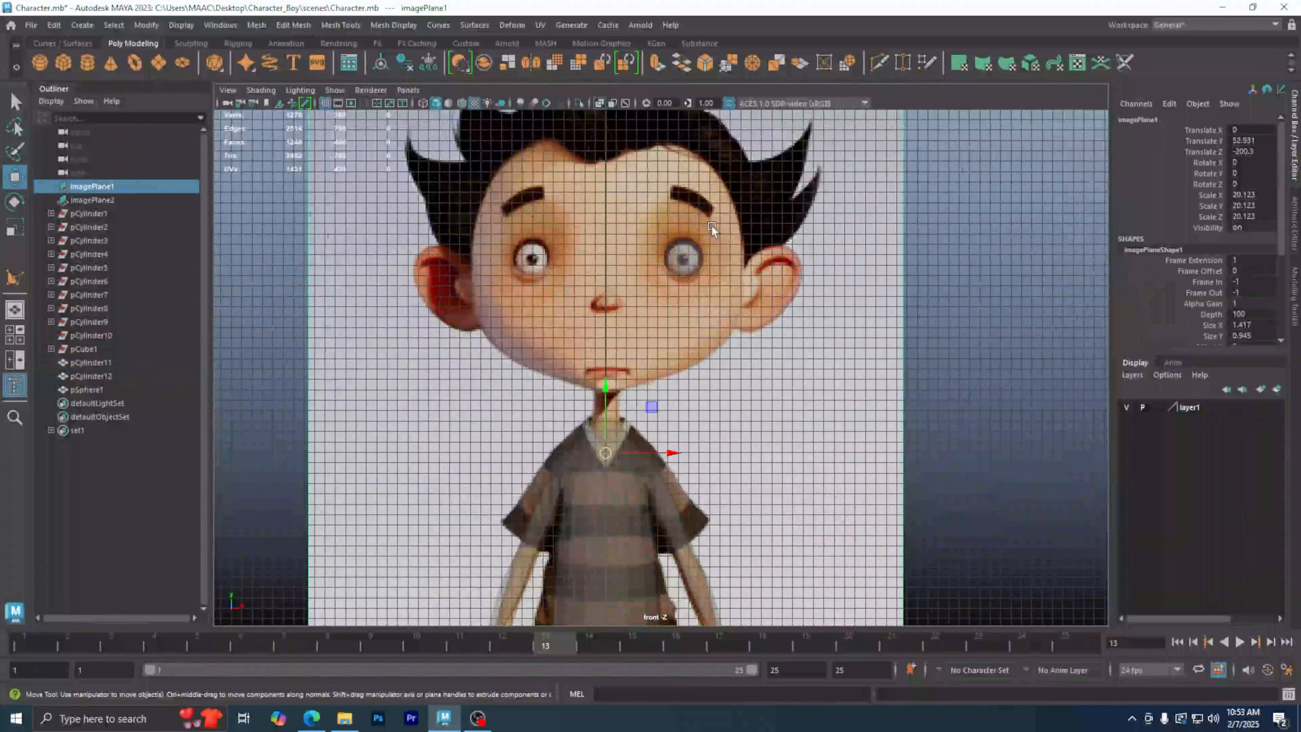
scroll(711, 226, "up", 10)
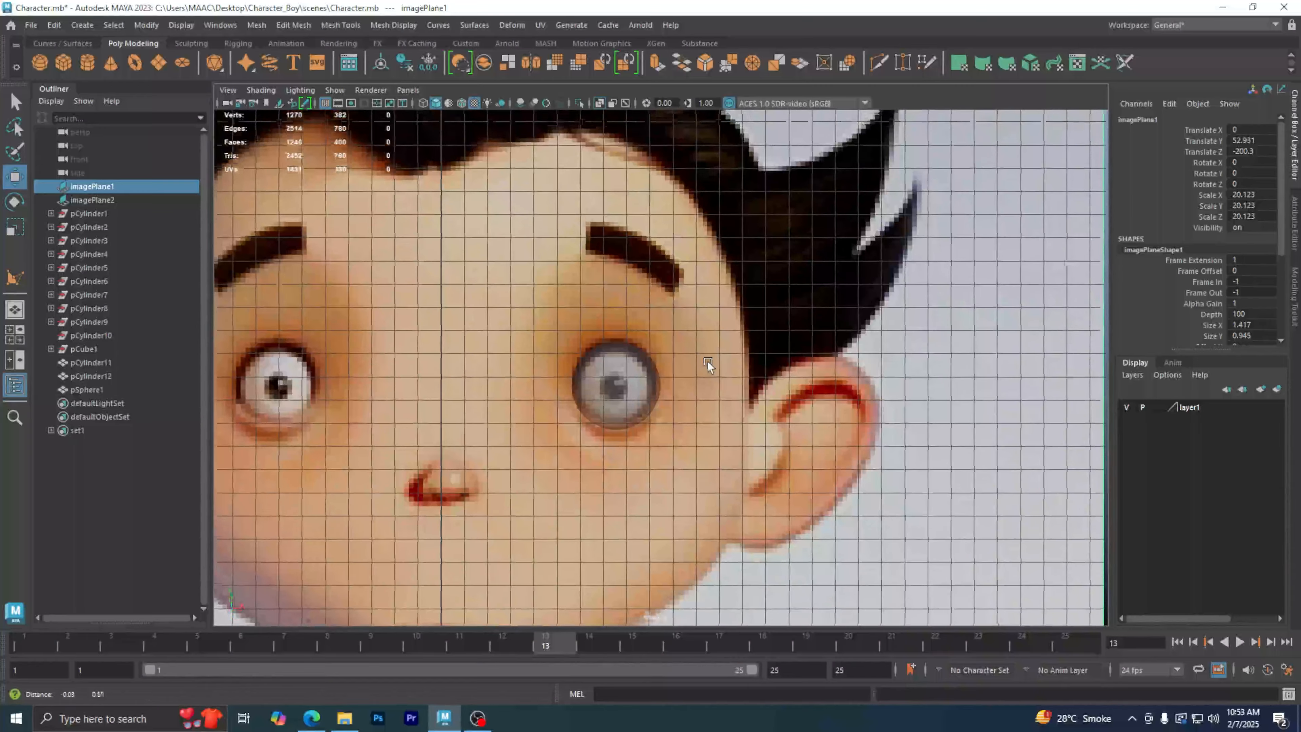
middle_click_drag(708, 361, 710, 366, "alt")
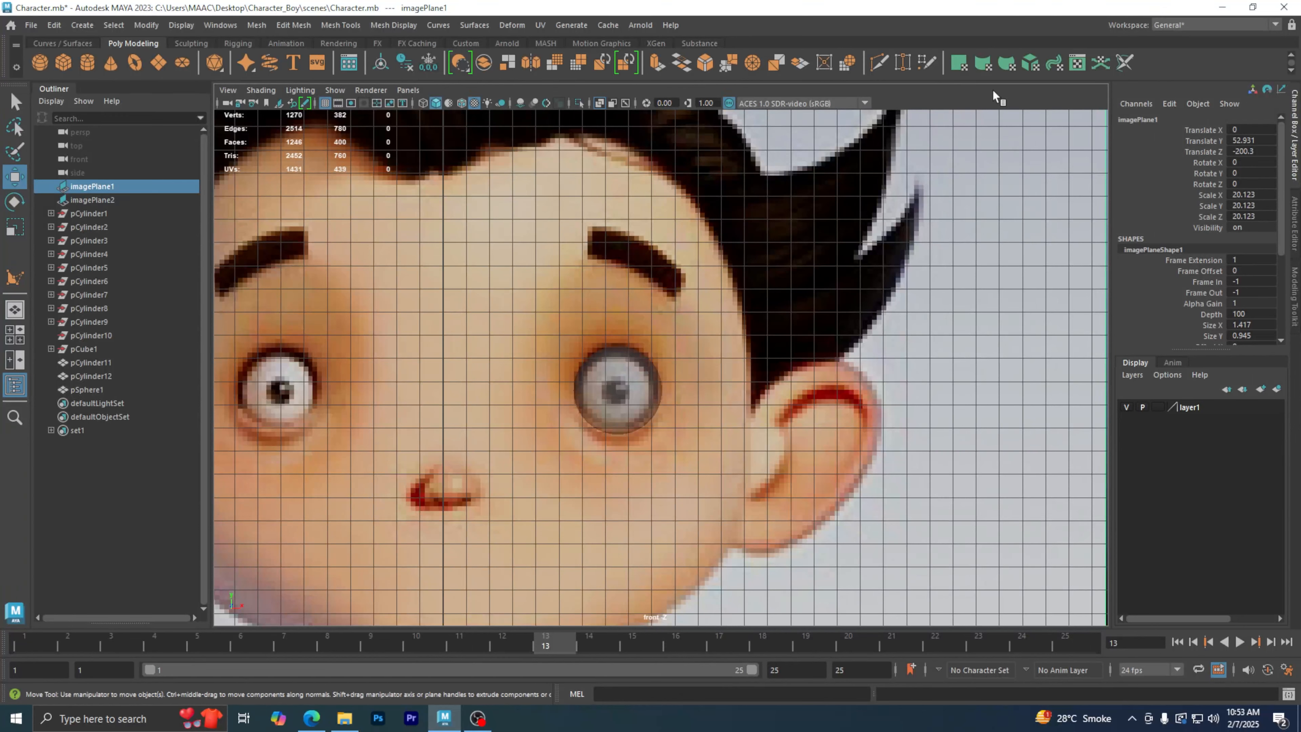
- Reset the current General workspace to its default layout
left_click(1175, 27)
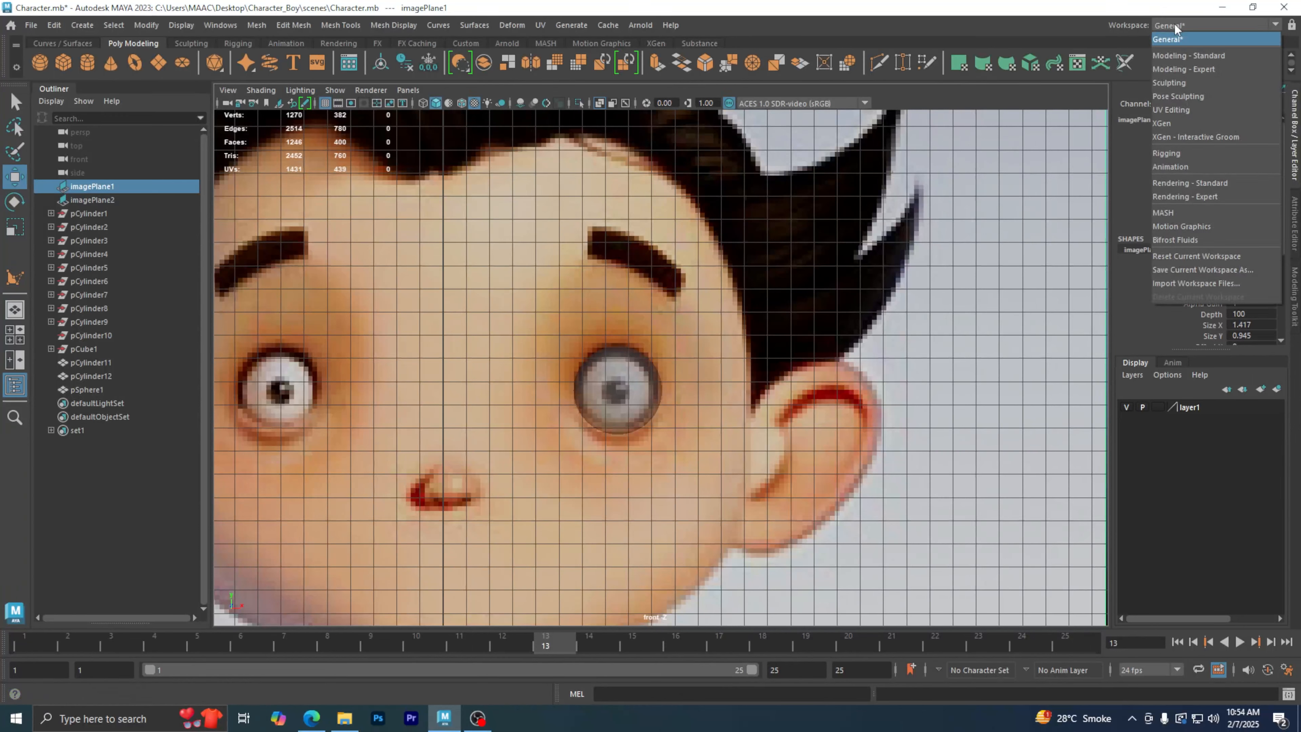
left_click(1191, 255)
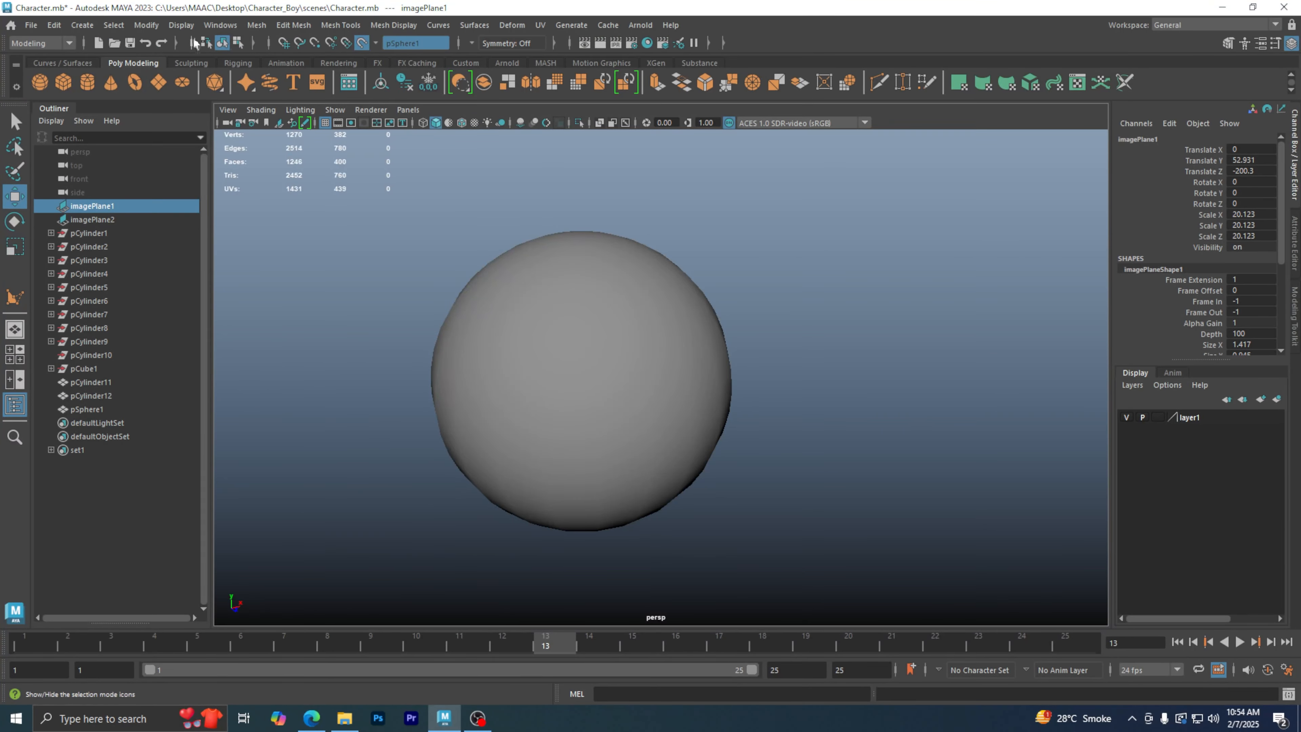
- Make the eye sphere not live with nothing selected in the perspective view
scroll(865, 273, "down", 12)
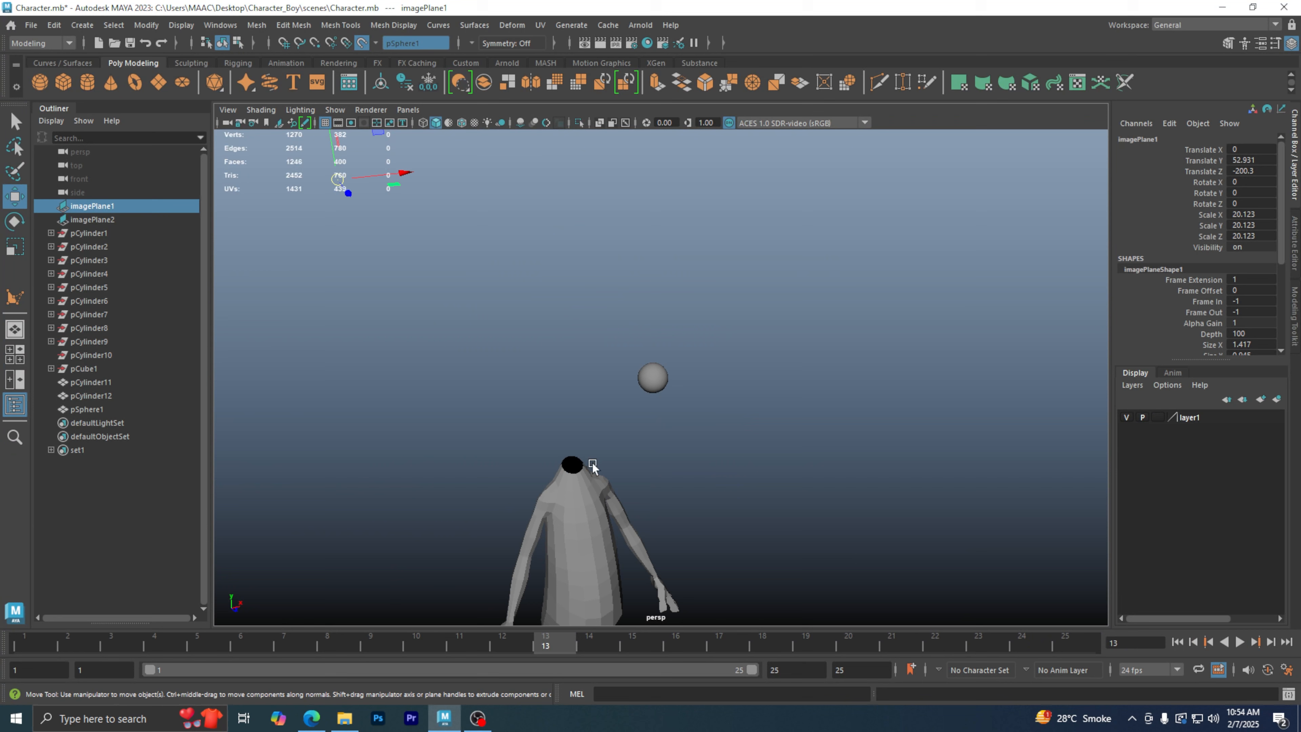
left_click_drag(594, 464, 557, 457, "alt")
left_click(537, 219)
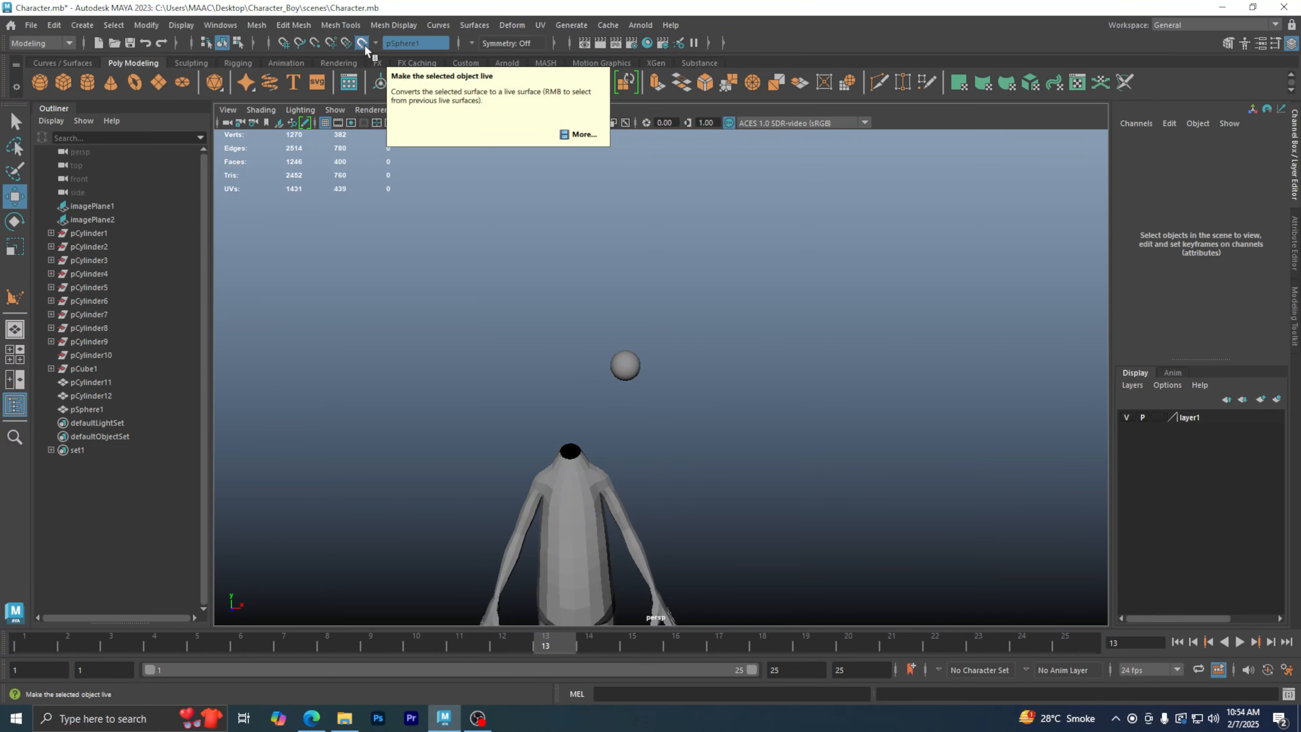
left_click(146, 24)
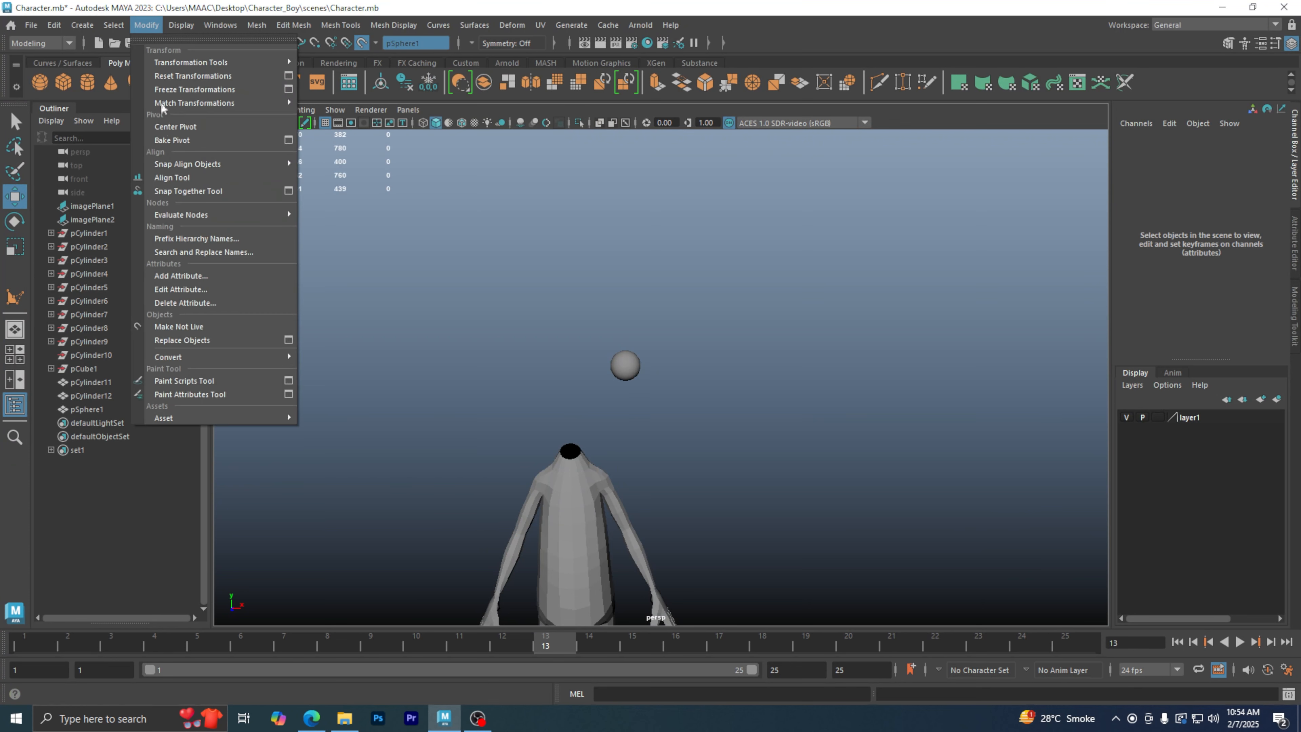
left_click(187, 328)
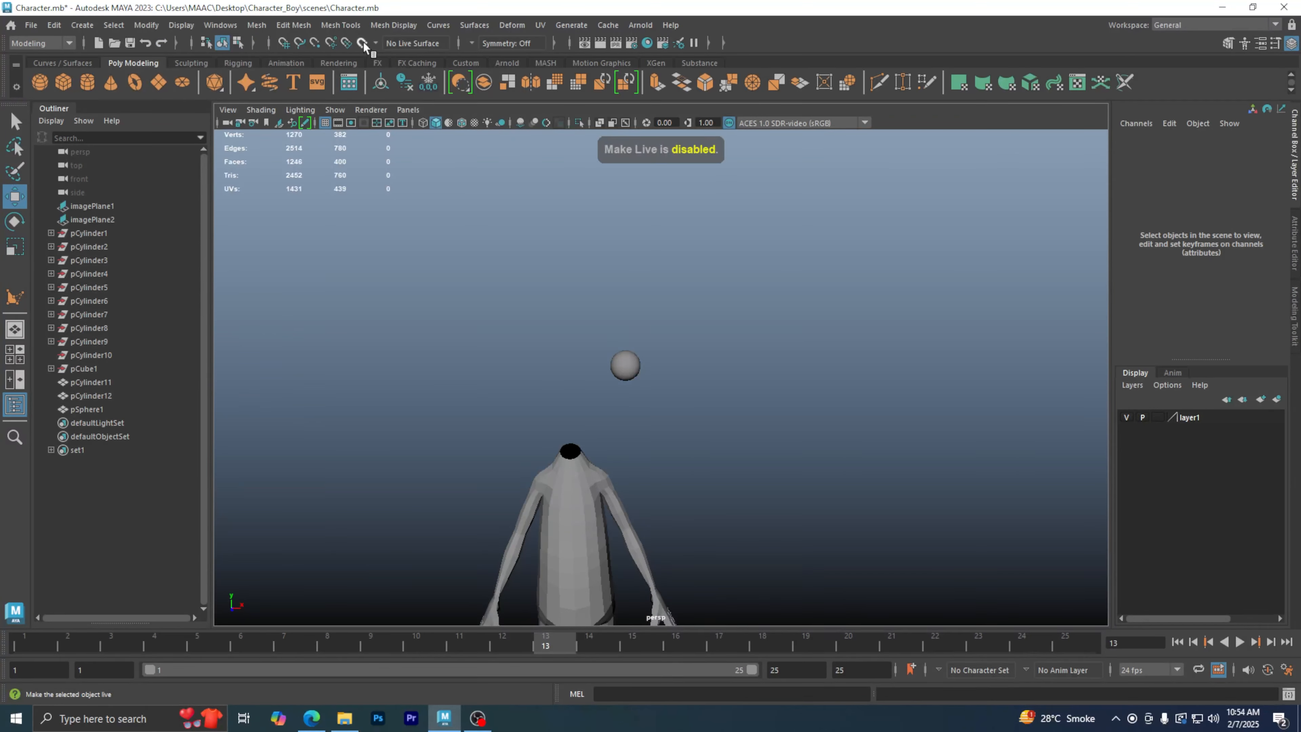
- Select the eye sphere and make it a live surface, with the front view framed closely on the eye
left_click(625, 365)
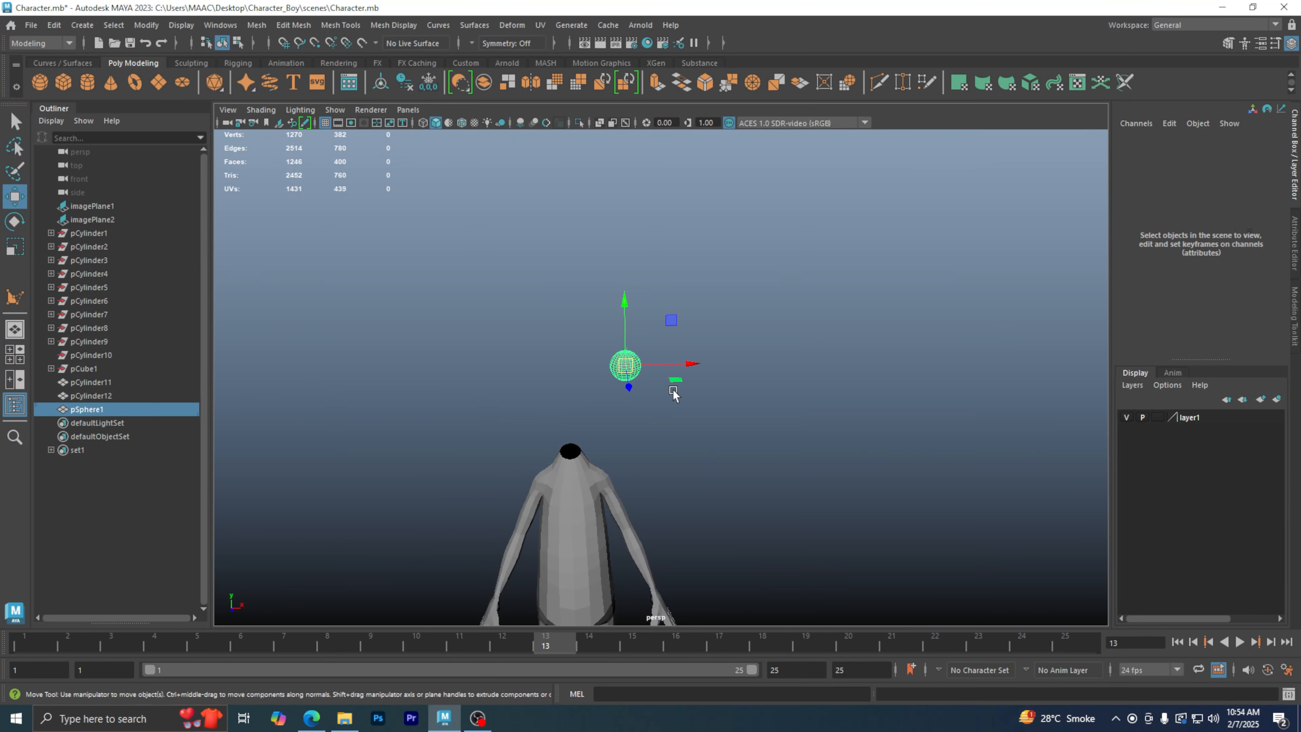
left_click_drag(778, 435, 746, 427, "alt")
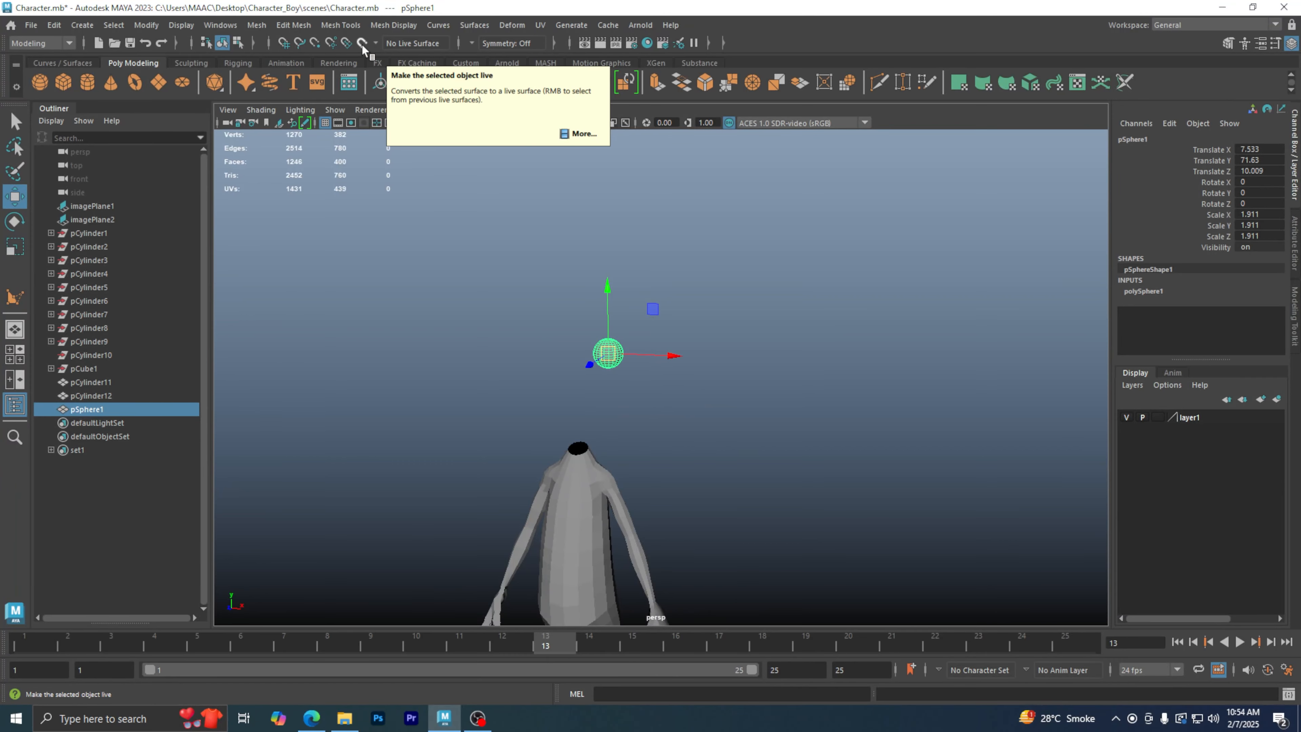
key("space")
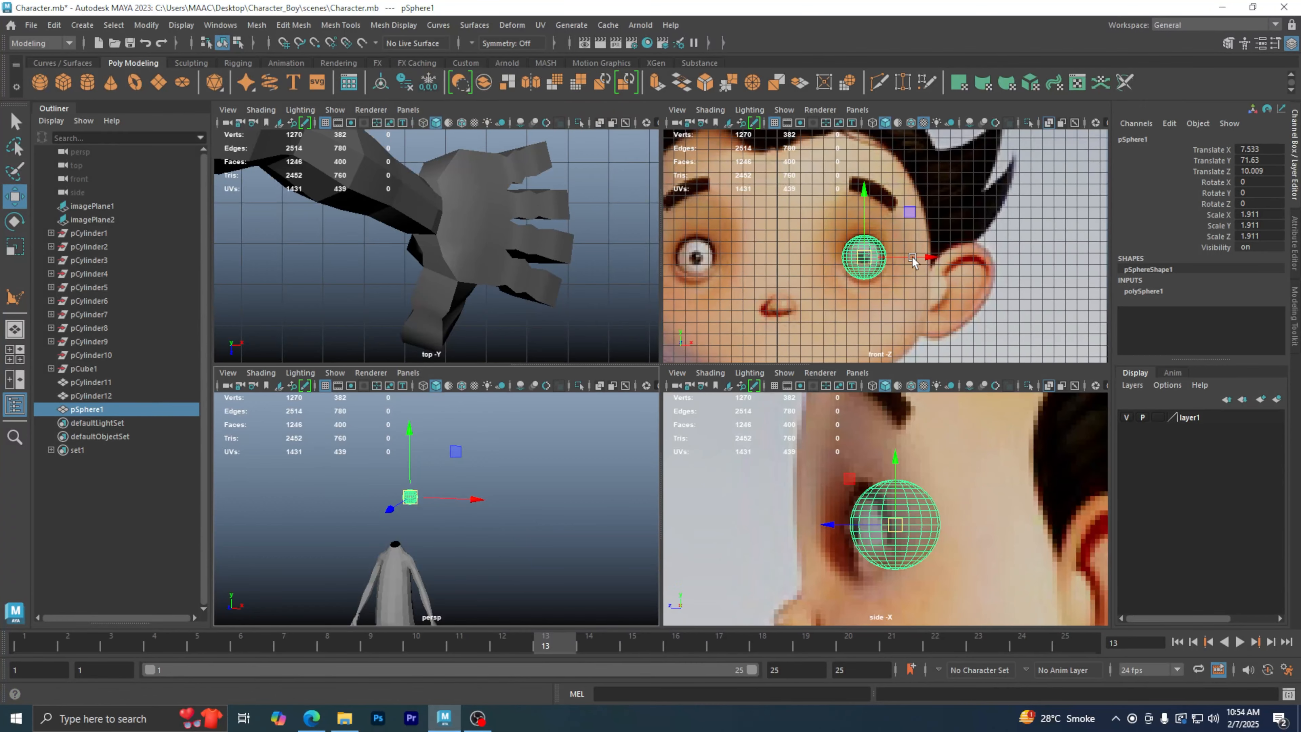
key("space")
scroll(532, 417, "up", 10)
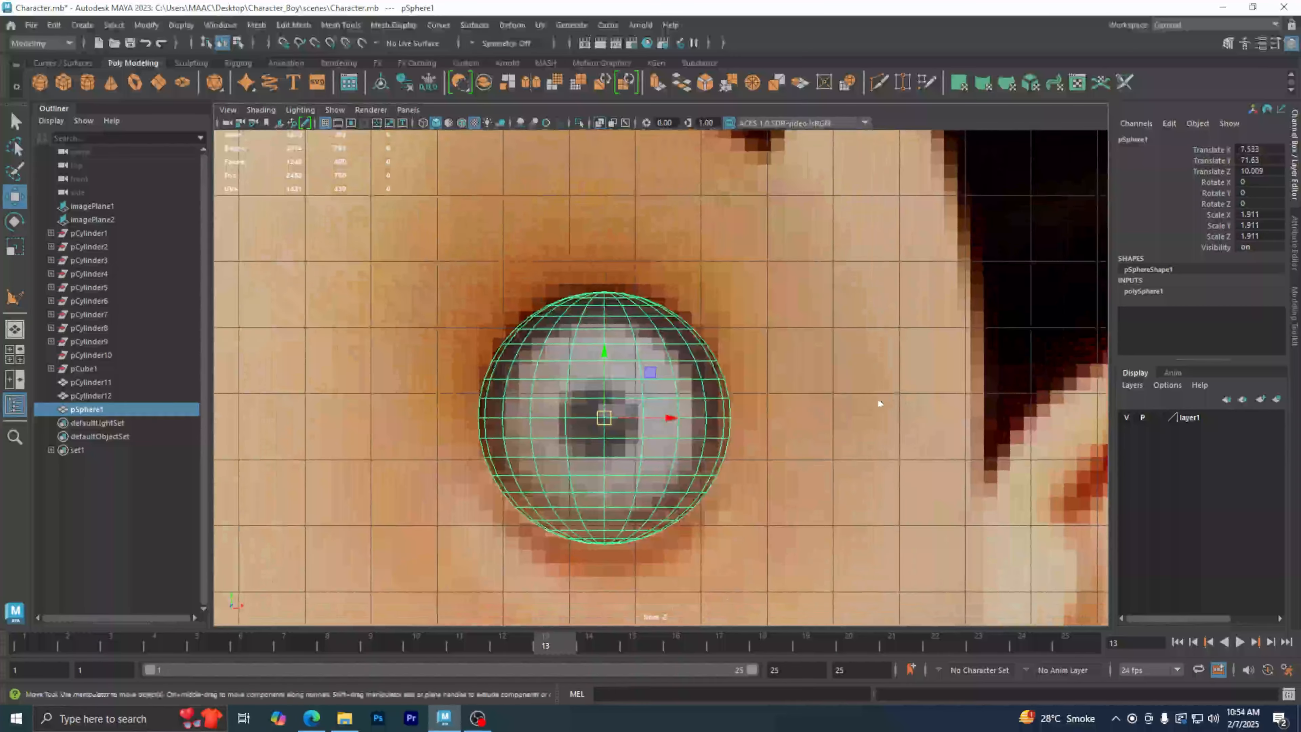
left_click(361, 44)
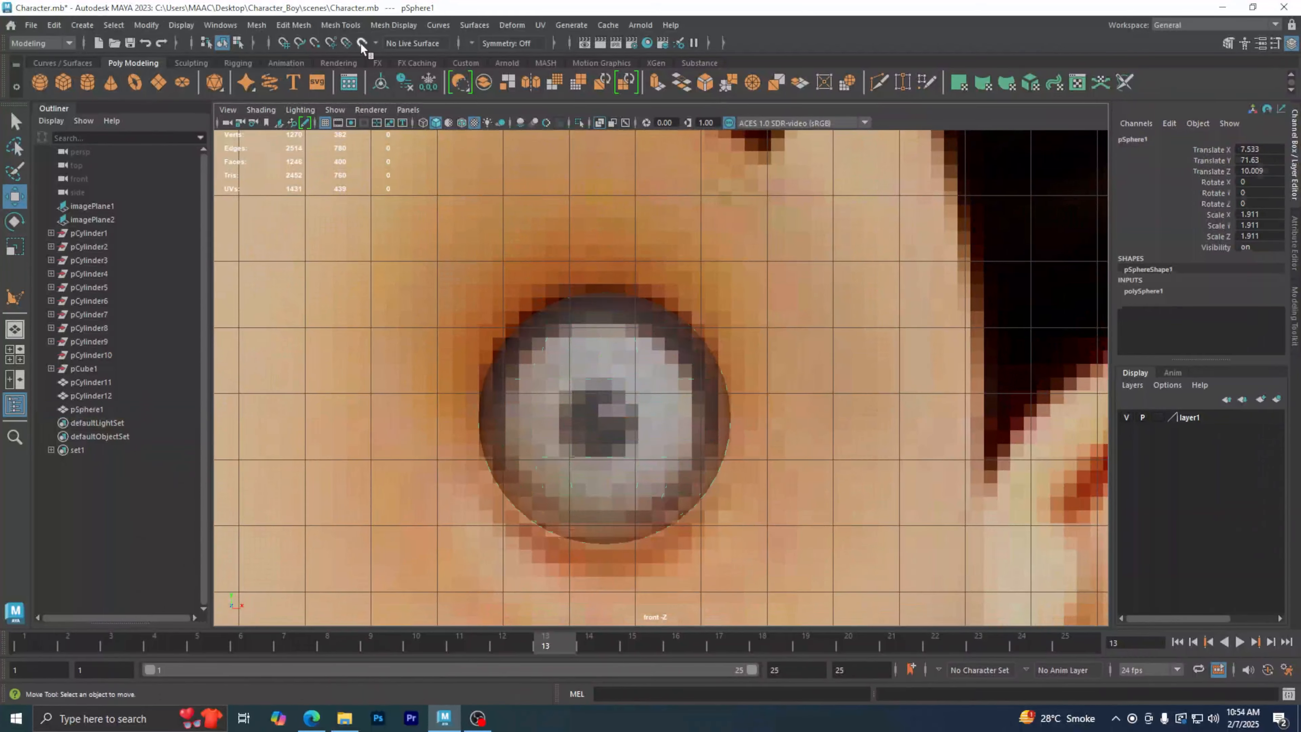
left_click(362, 44)
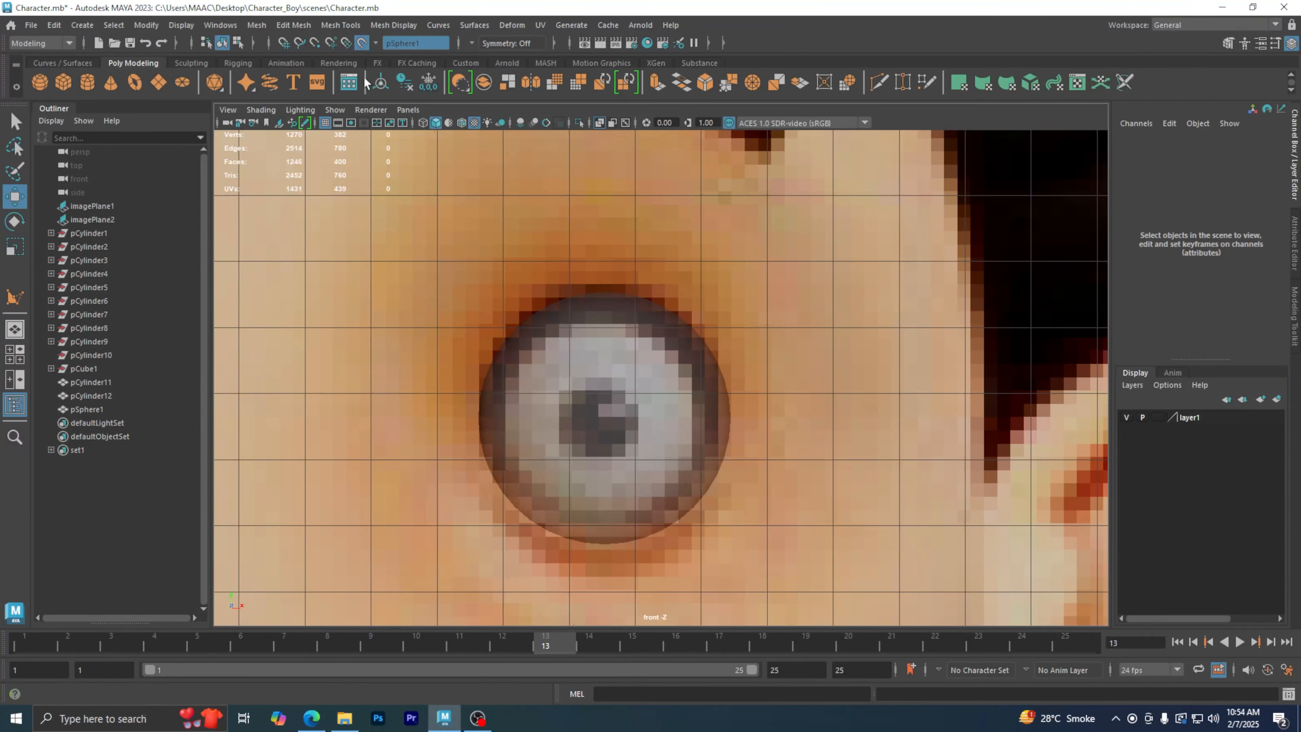
- Draw an eight-sided face with Create Polygon on the live eye sphere, placing its points just inside the sphere's outline in the front view
left_click(329, 29)
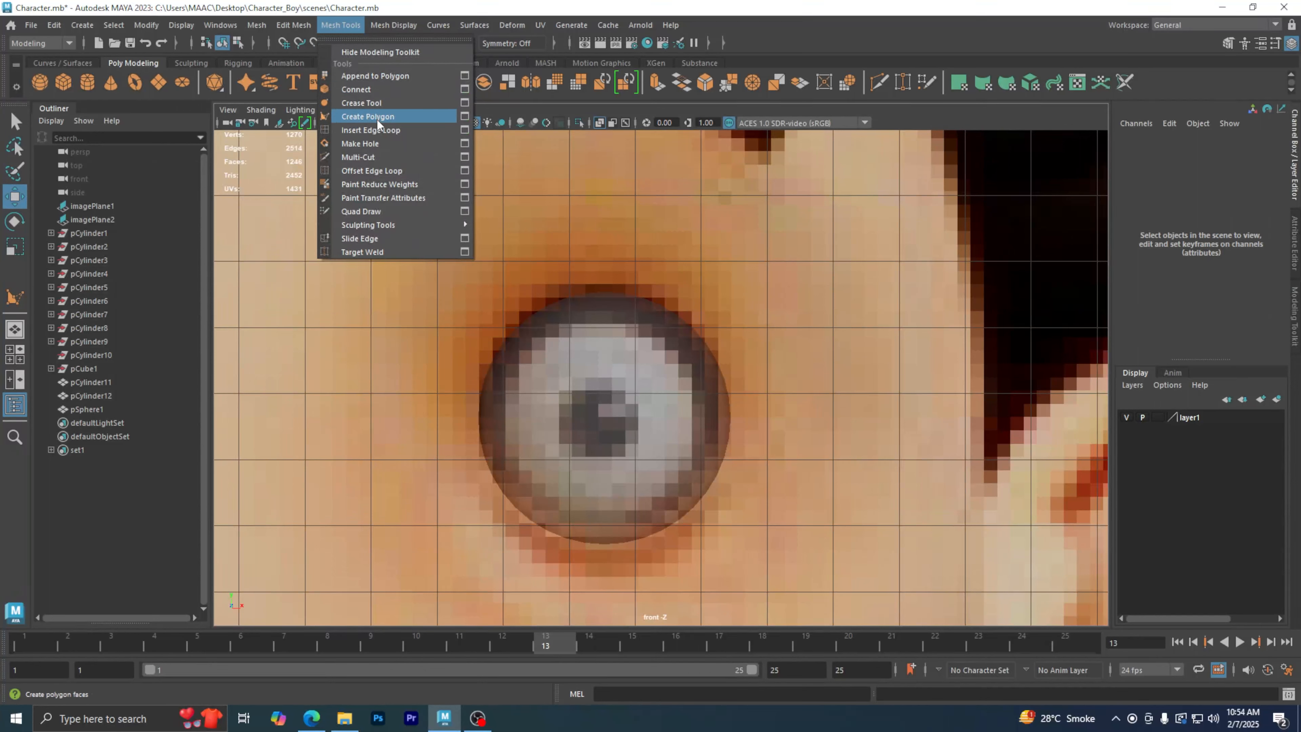
left_click(367, 116)
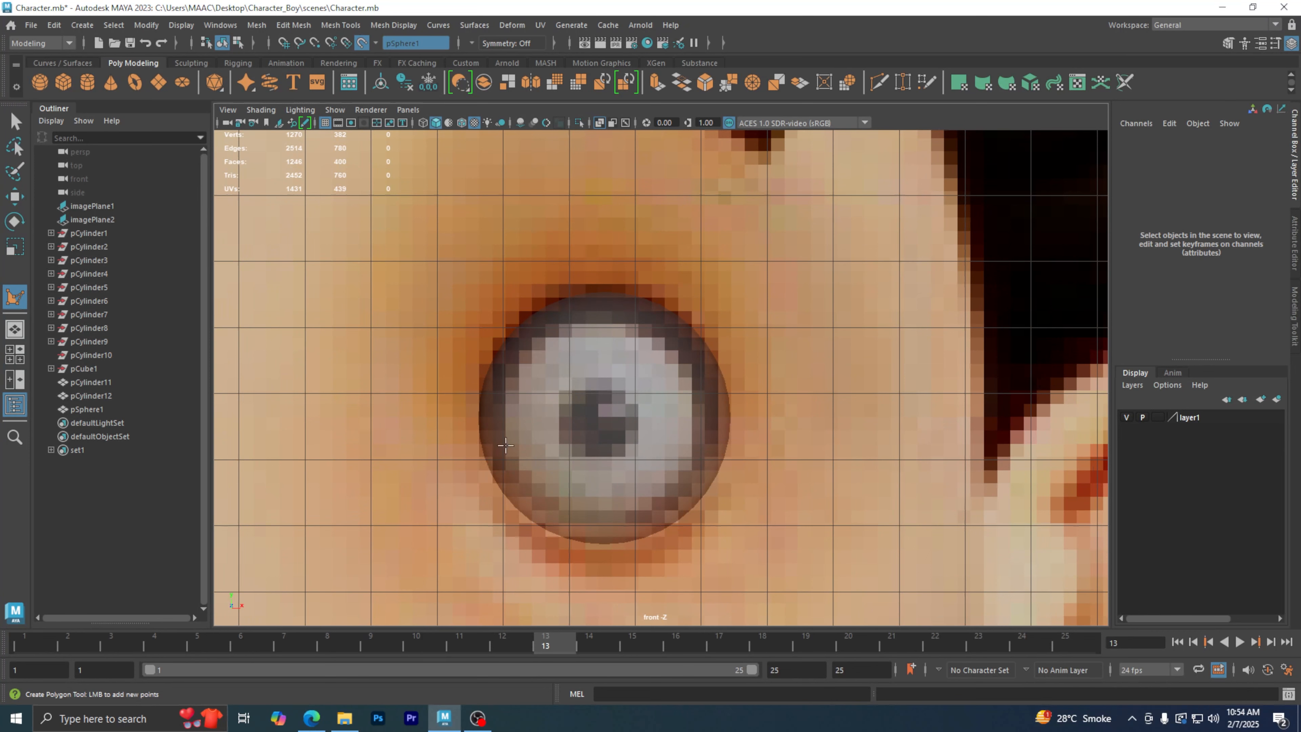
left_click(603, 303)
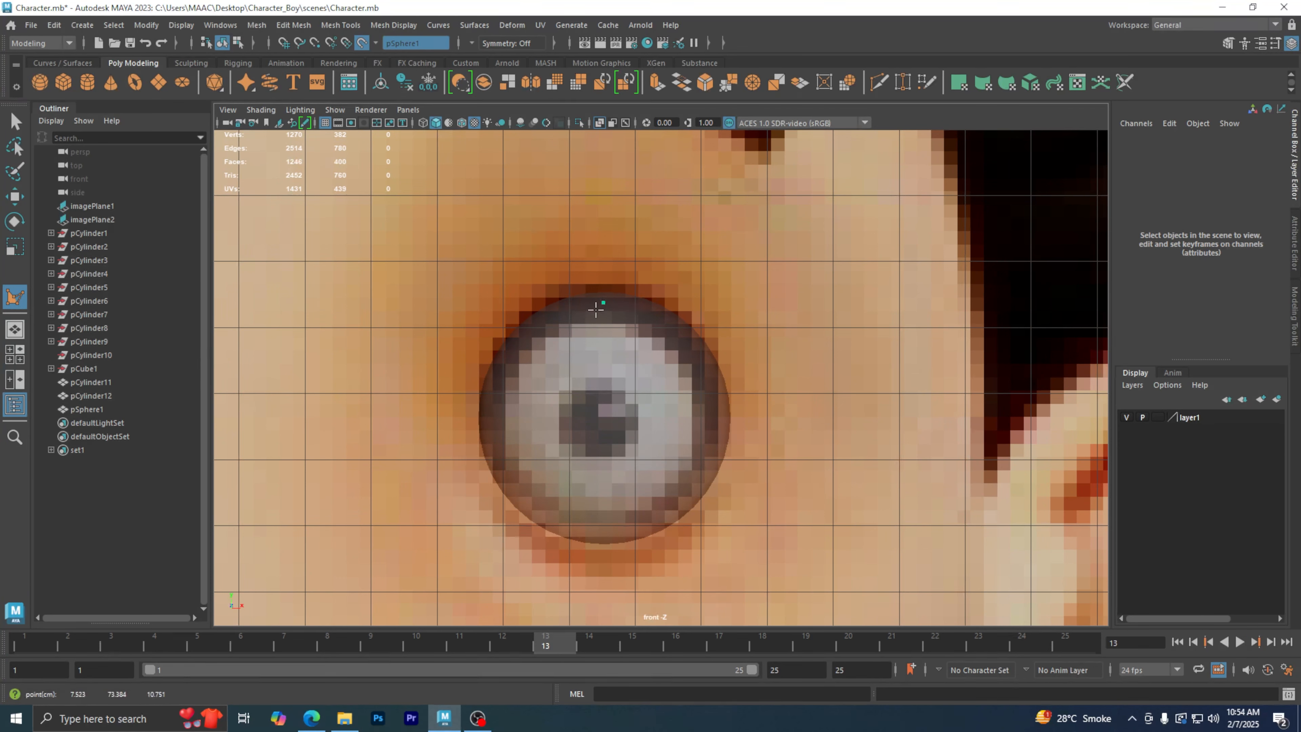
left_click(528, 331)
left_click(489, 409)
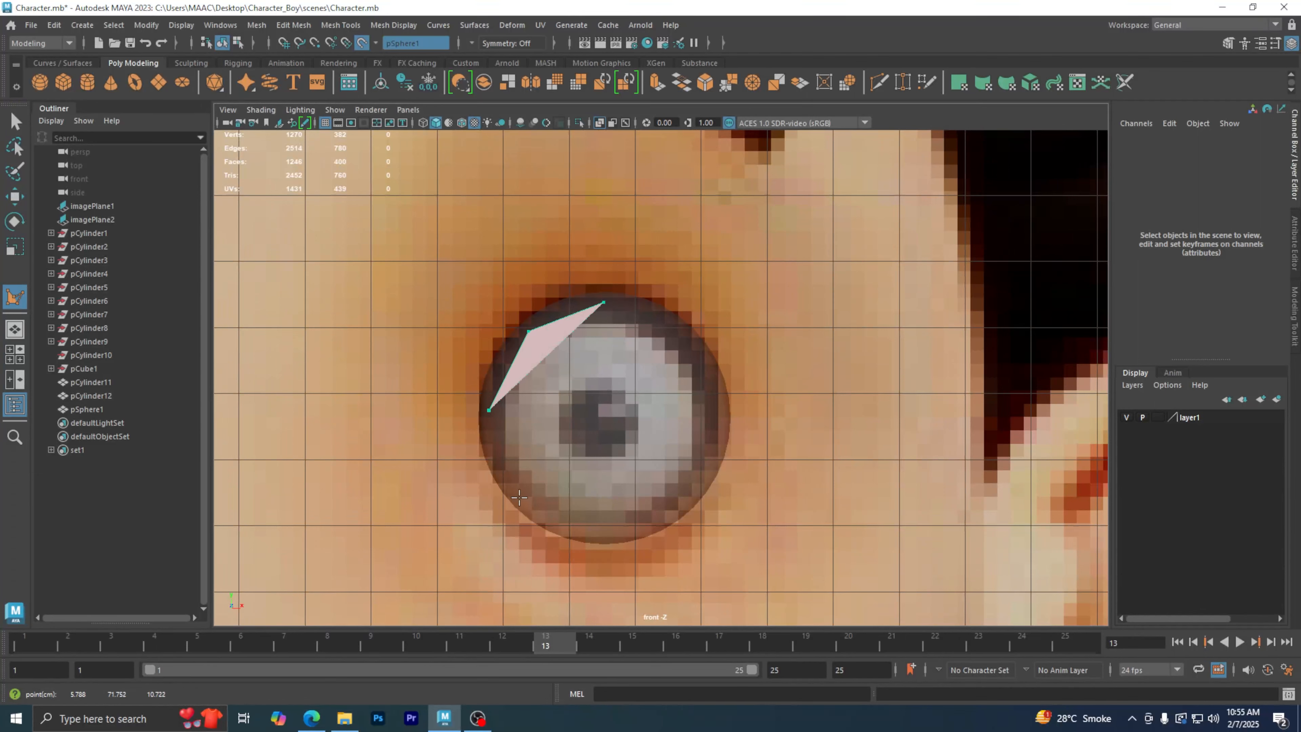
left_click(521, 500)
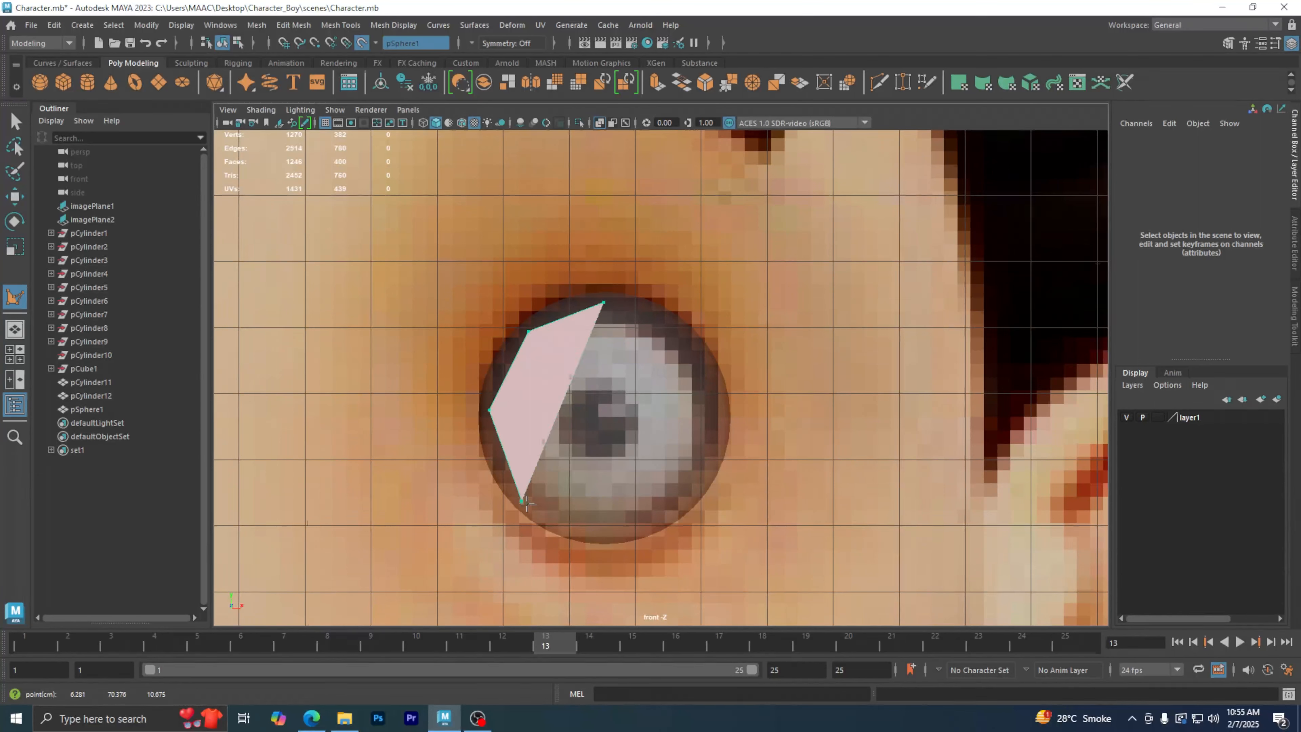
left_click(601, 536)
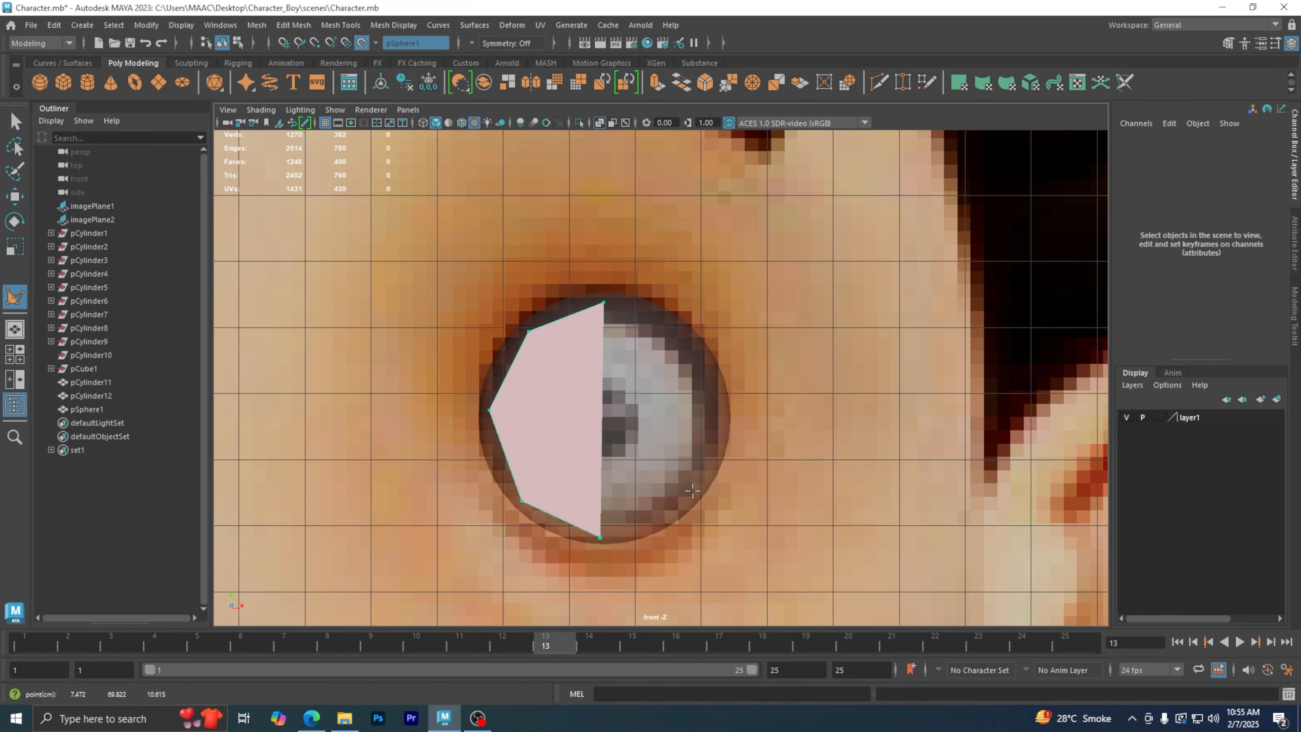
left_click(696, 491)
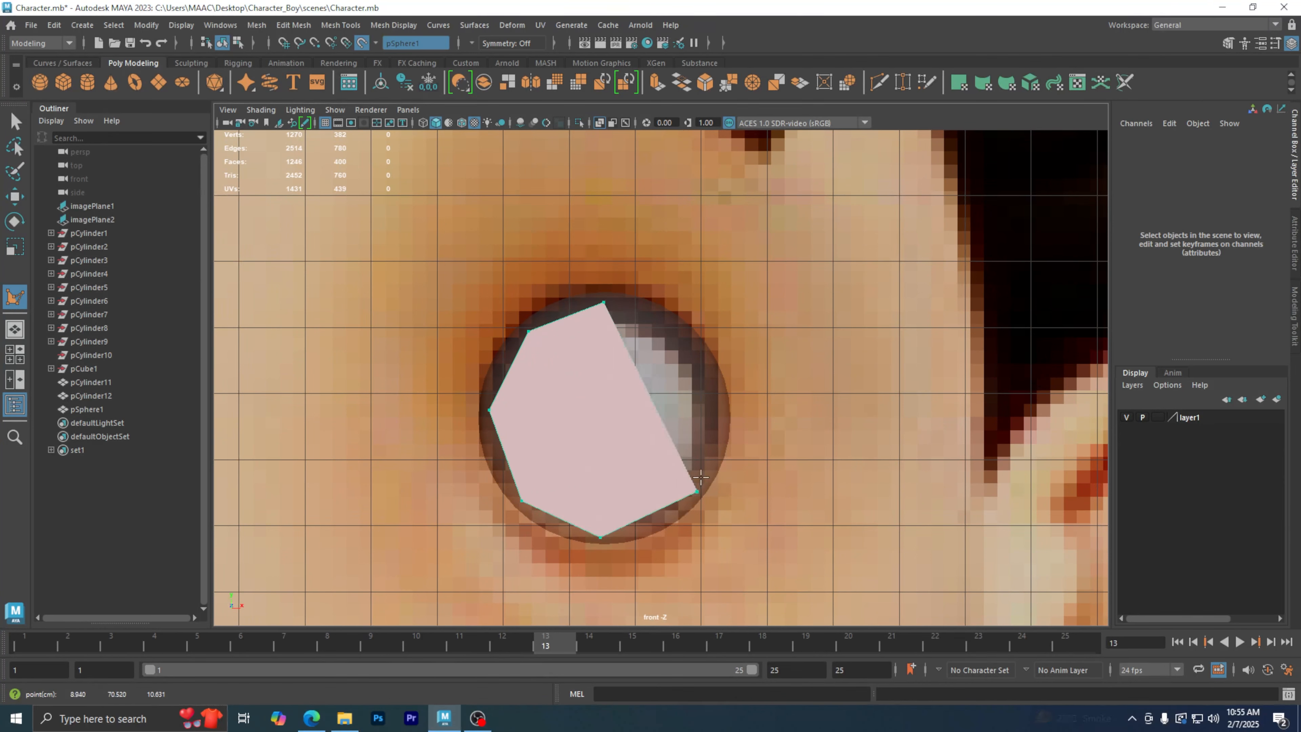
left_click(721, 416)
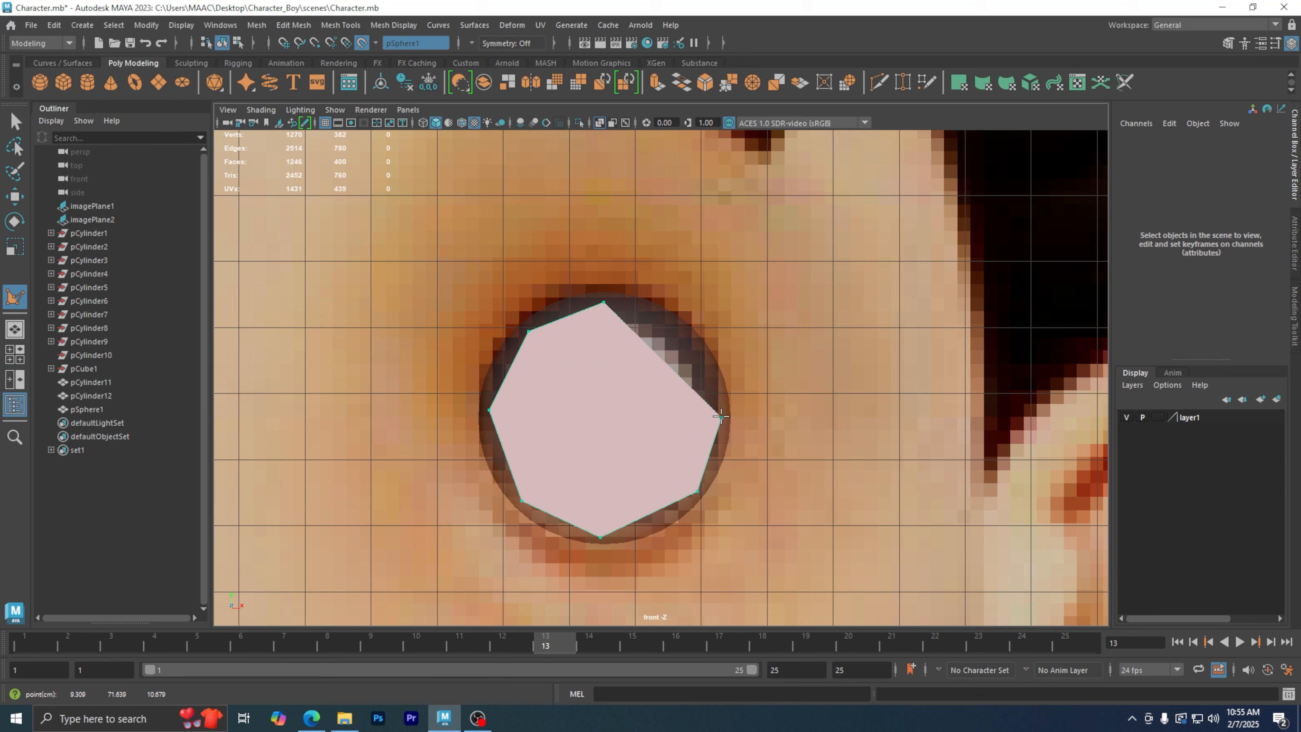
left_click(689, 339)
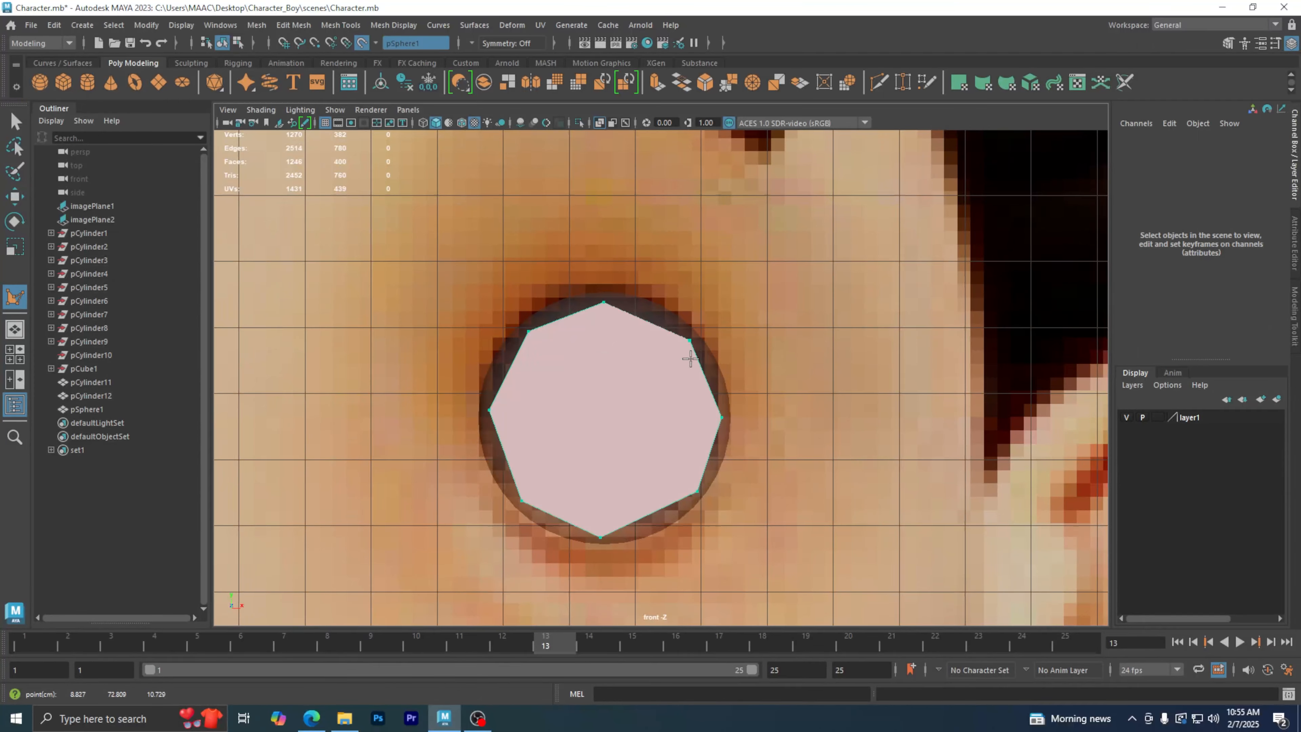
key("Return")
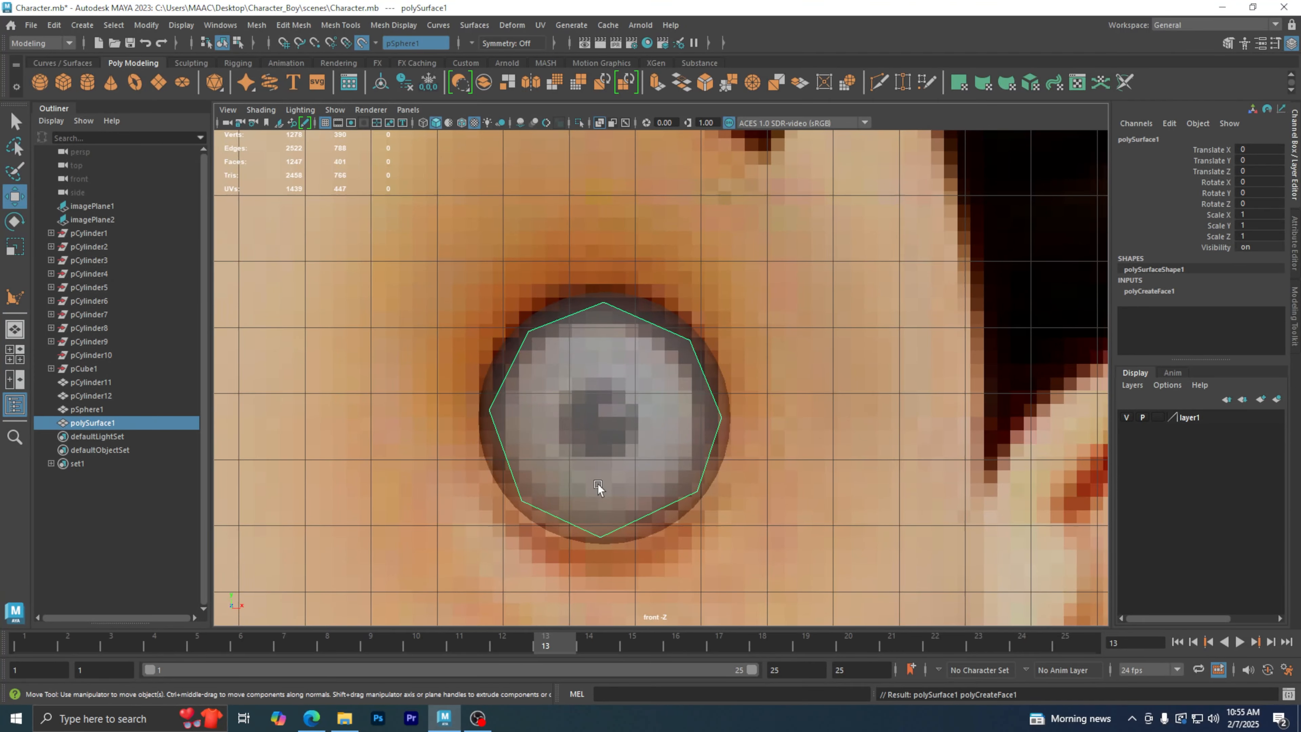
- Inspect the eight-sided face on the eye sphere from several angles in the perspective view, using wireframe display
key("space")
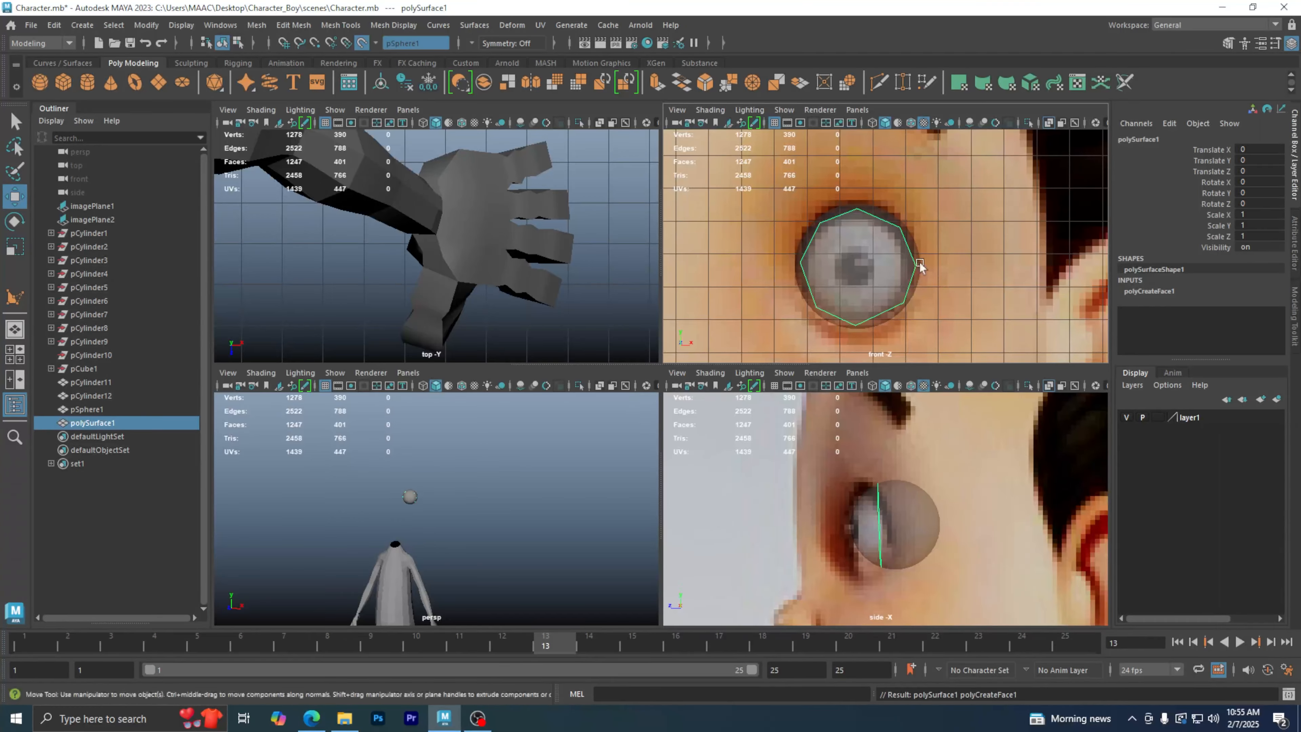
key("space")
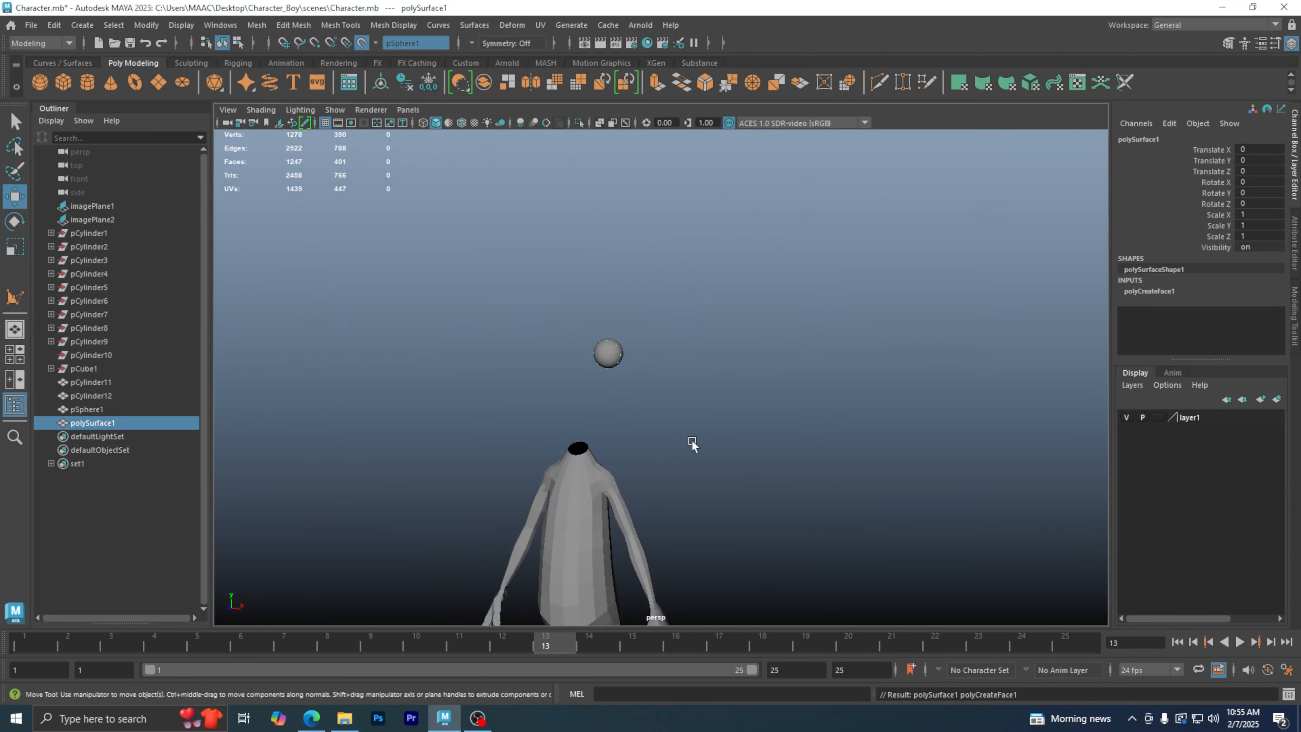
left_click_drag(689, 440, 578, 459, "alt")
right_click_drag(532, 323, 992, 330, "alt")
left_click_drag(468, 325, 580, 330, "alt")
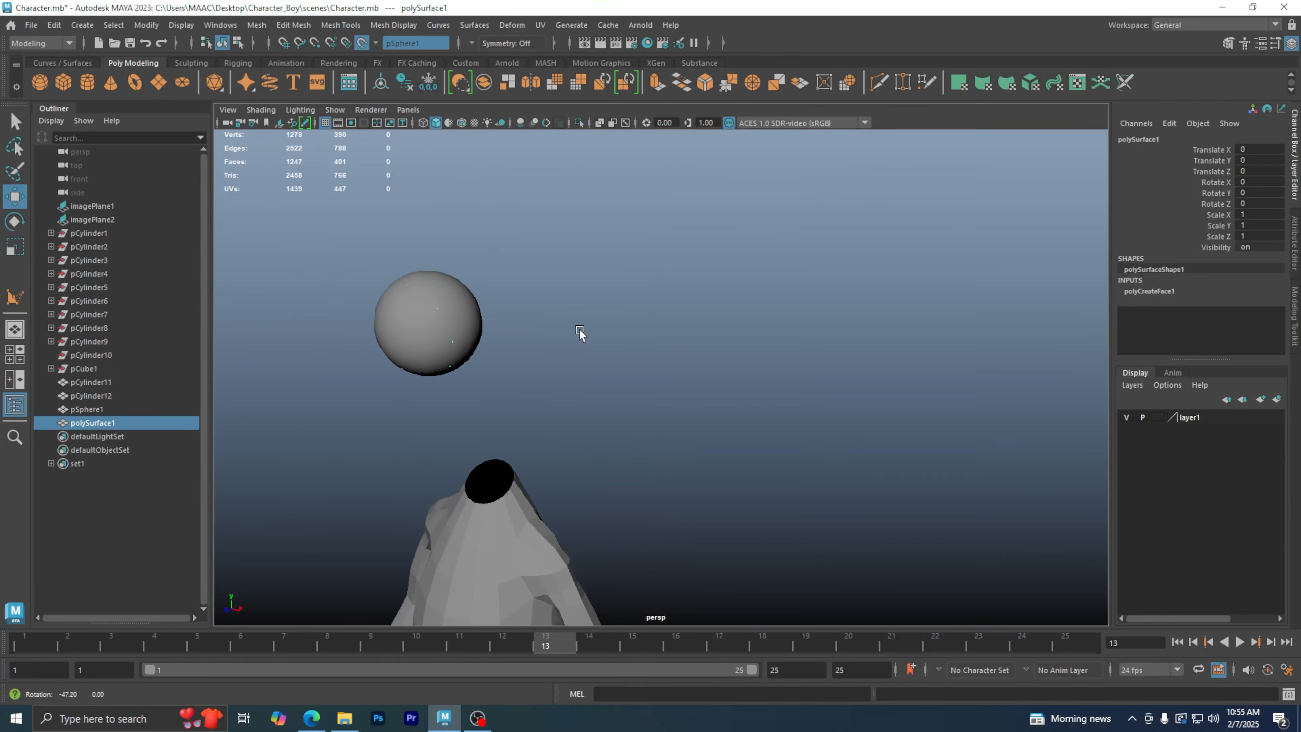
right_click_drag(369, 328, 515, 323, "alt")
middle_click_drag(515, 323, 664, 379, "alt")
right_click_drag(502, 369, 597, 375, "alt")
middle_click_drag(597, 375, 636, 388, "alt")
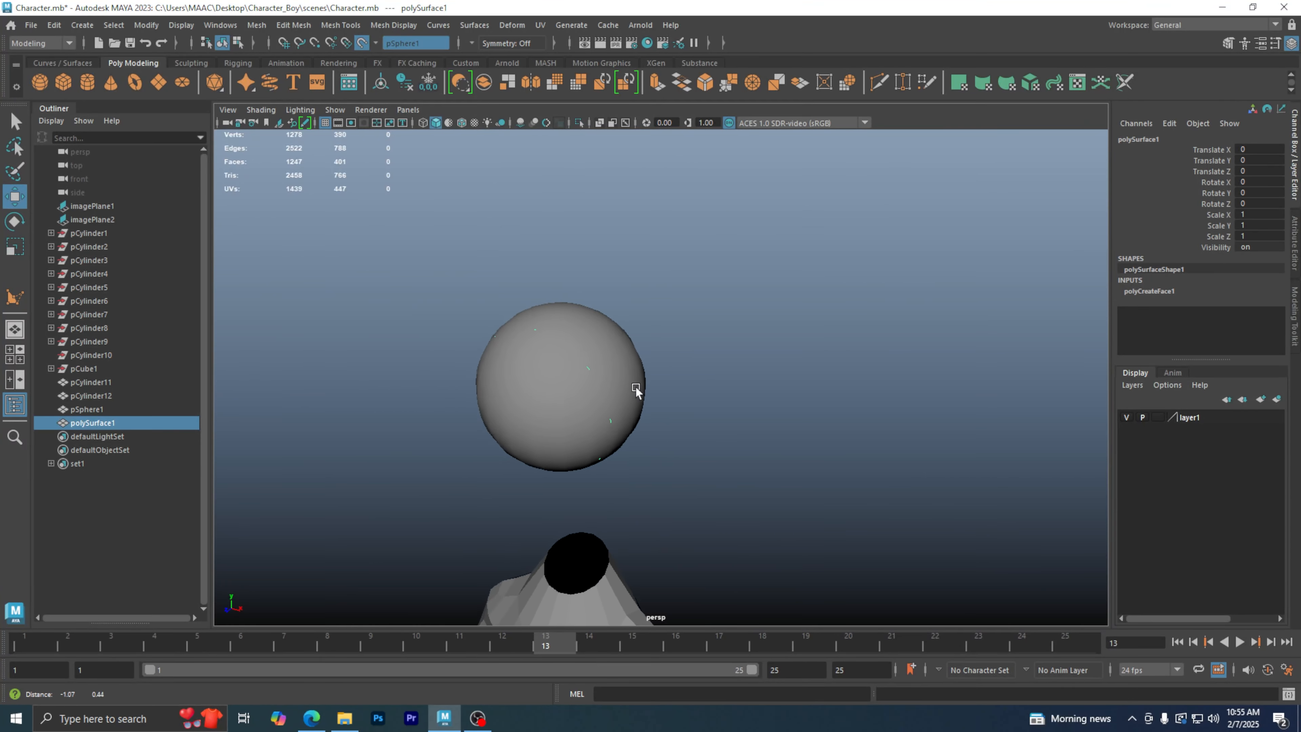
key("4")
left_click_drag(632, 387, 781, 412, "alt")
right_click_drag(717, 385, 738, 381, "alt")
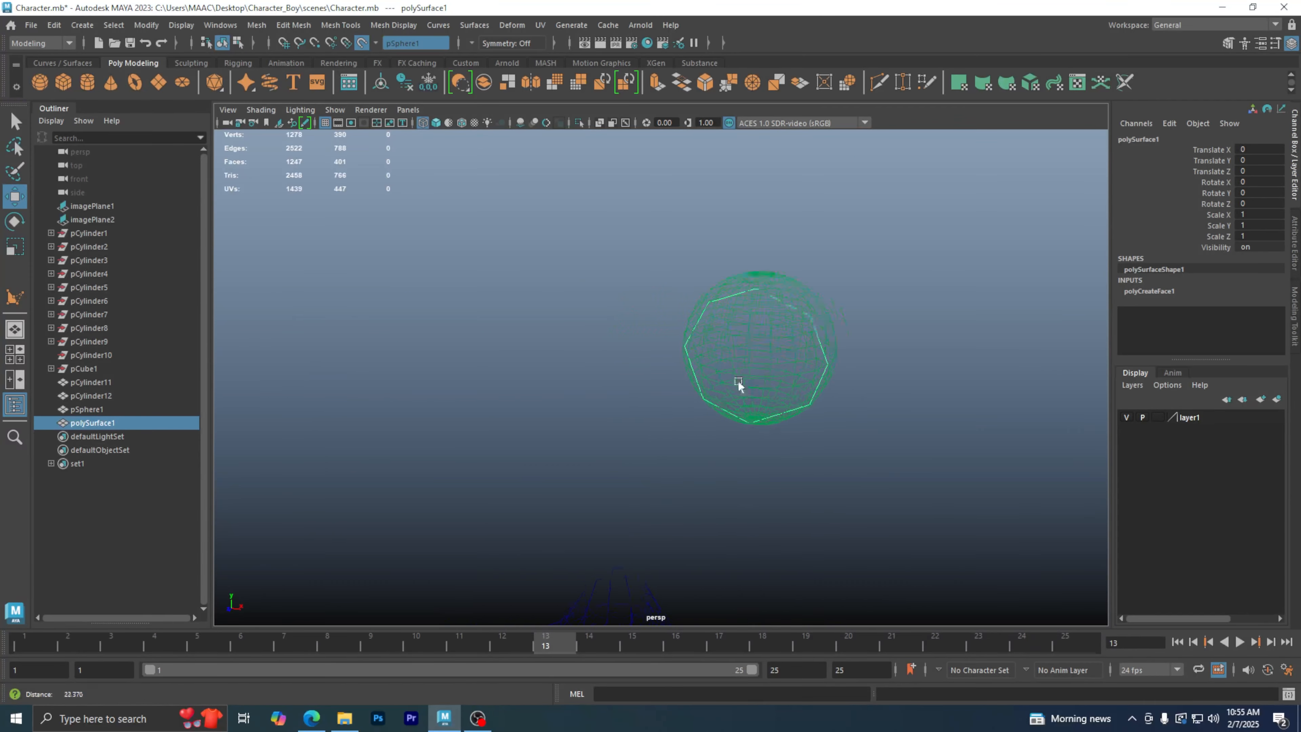
- Isolate the eight-sided face in the perspective view so the eye sphere is hidden
left_click_drag(738, 381, 771, 390, "alt")
left_click_drag(713, 336, 705, 407, "alt")
right_click_drag(706, 406, 746, 377, "alt")
middle_click_drag(745, 375, 710, 411, "alt")
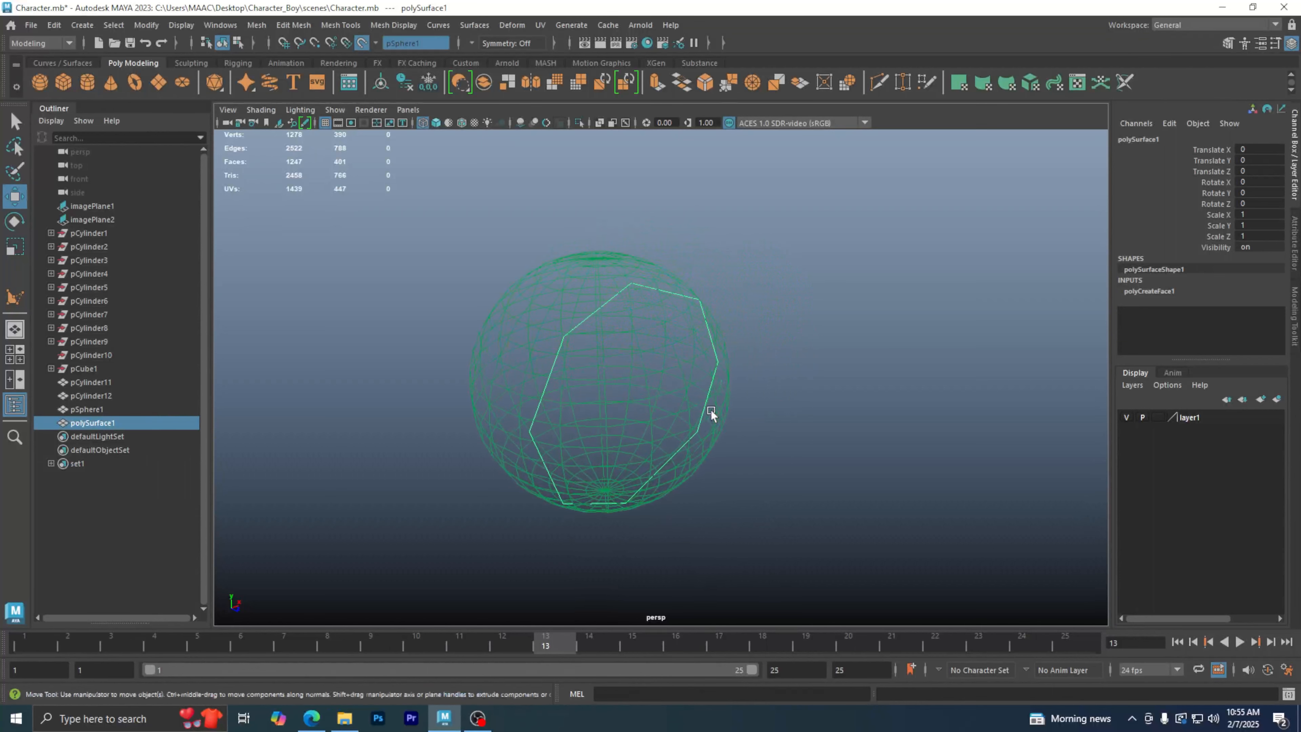
right_click_drag(711, 411, 649, 393, "alt")
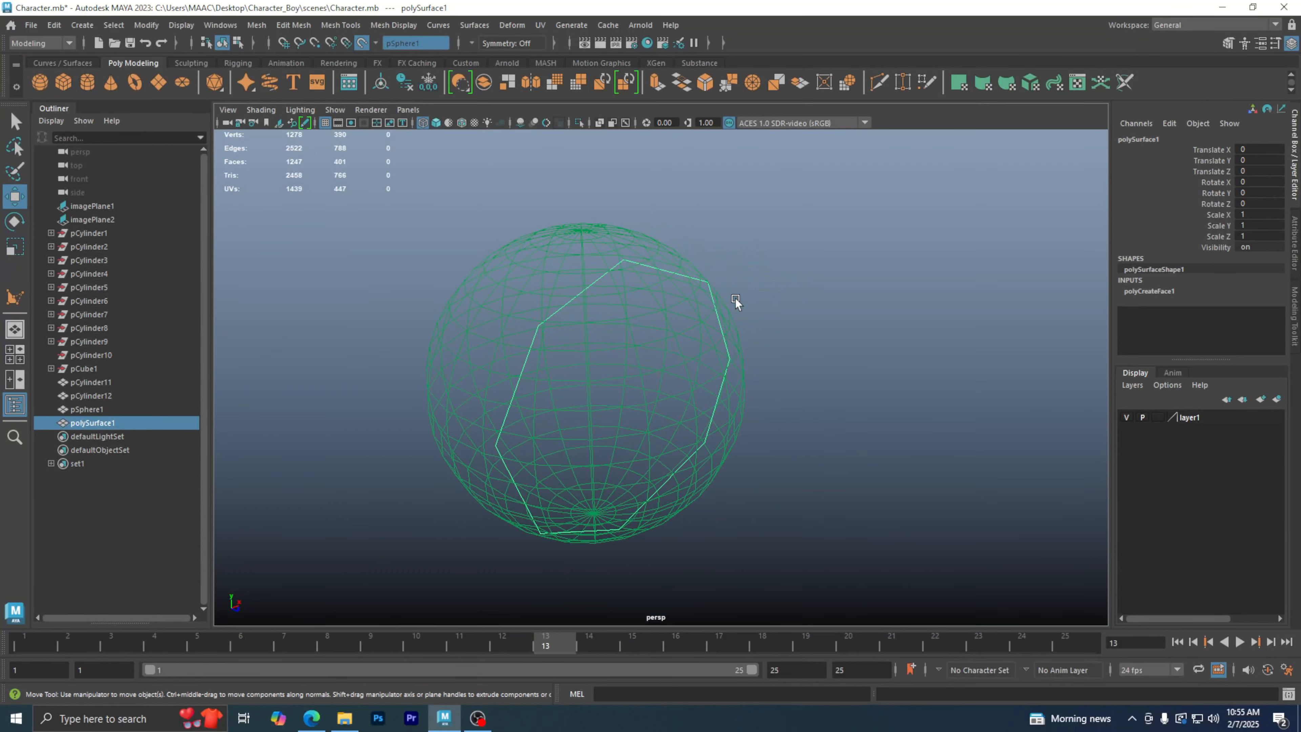
key("ctrl+1")
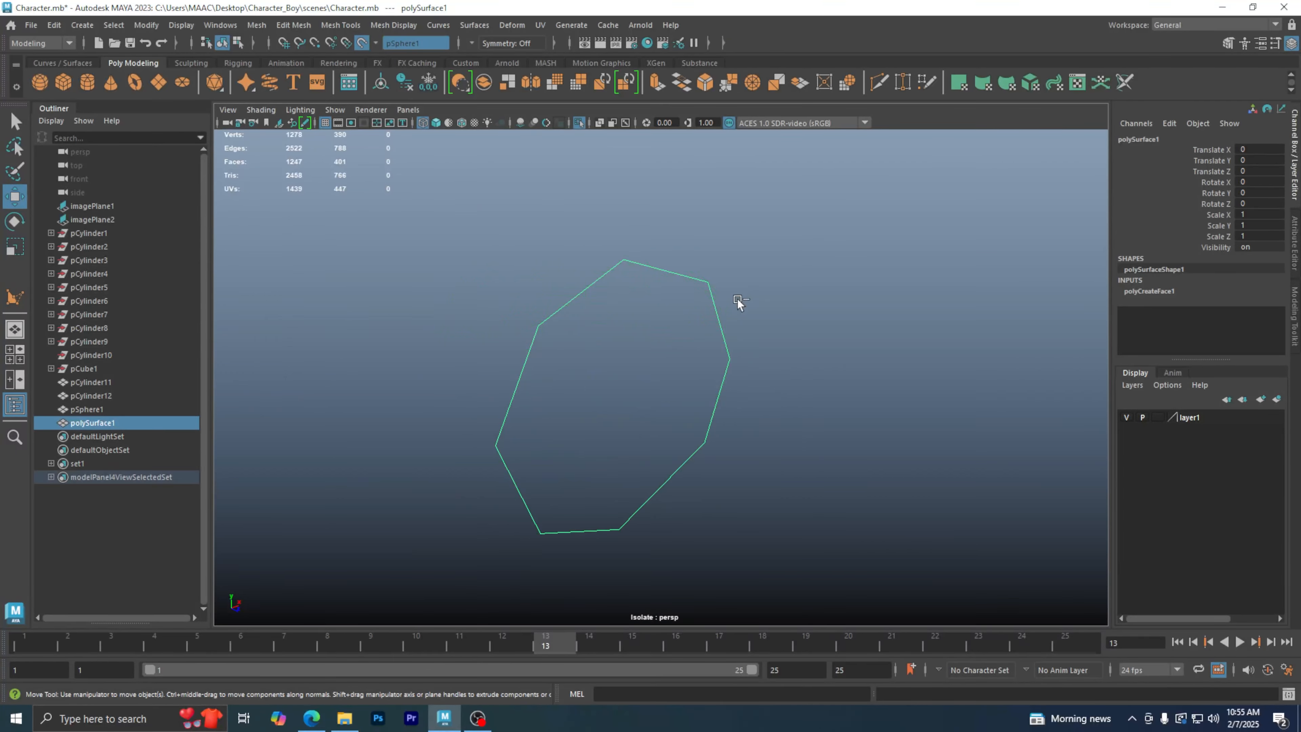
key("ctrl+1")
key("ctrl+1")
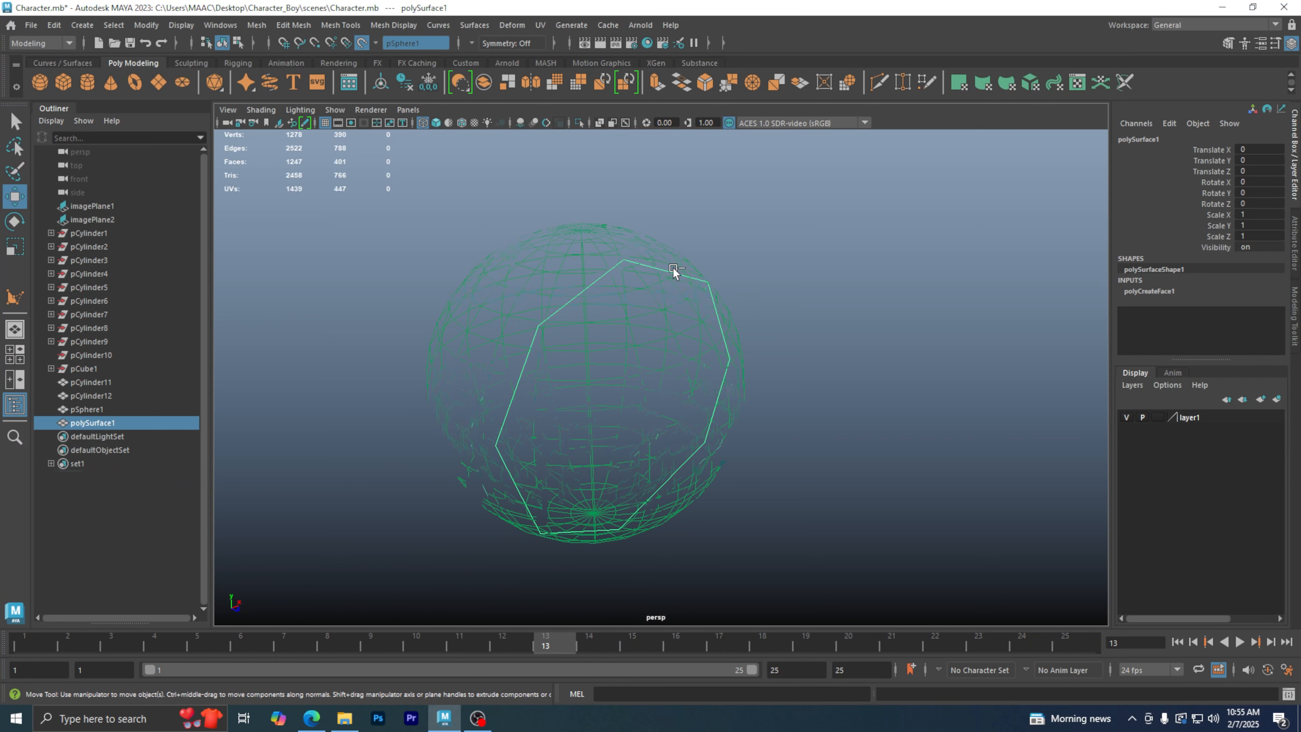
key("ctrl+1")
left_click(580, 124)
left_click(579, 123)
left_click(580, 124)
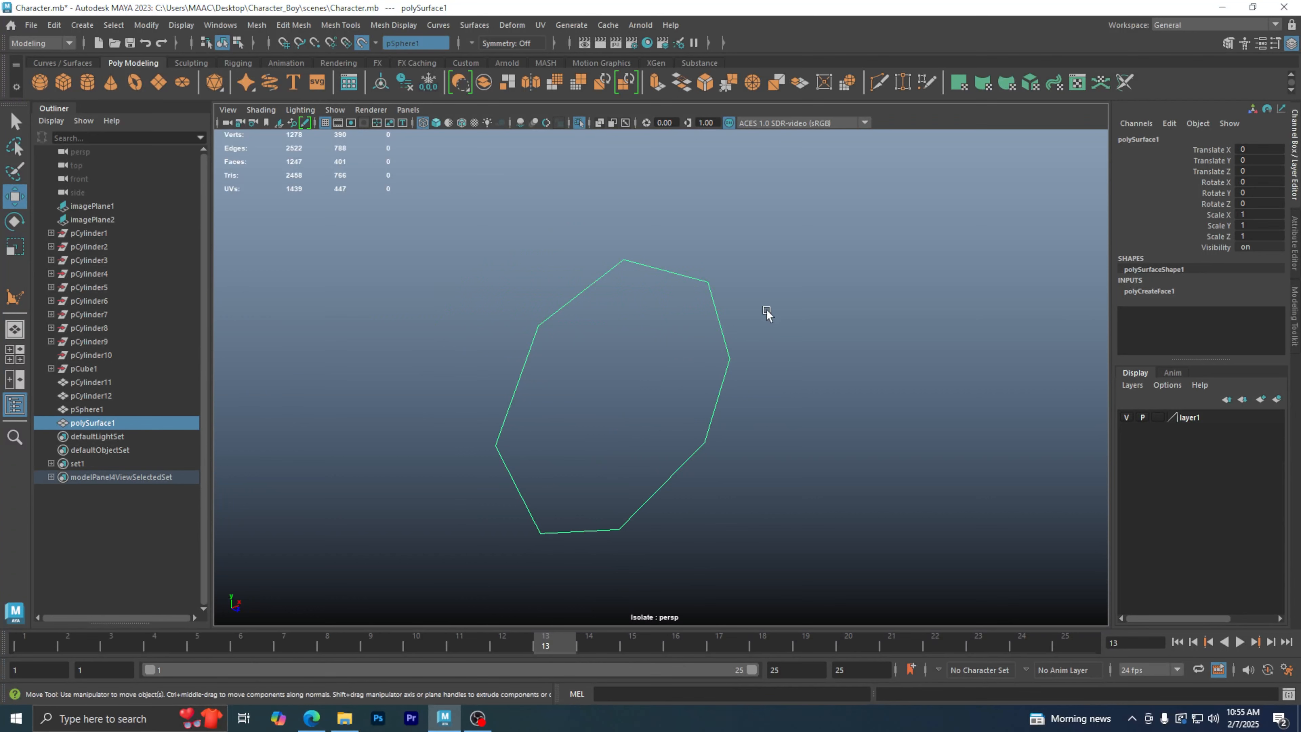
- Select all eight border edges of the isolated face in shaded display and bring the eye sphere back into view
key("5")
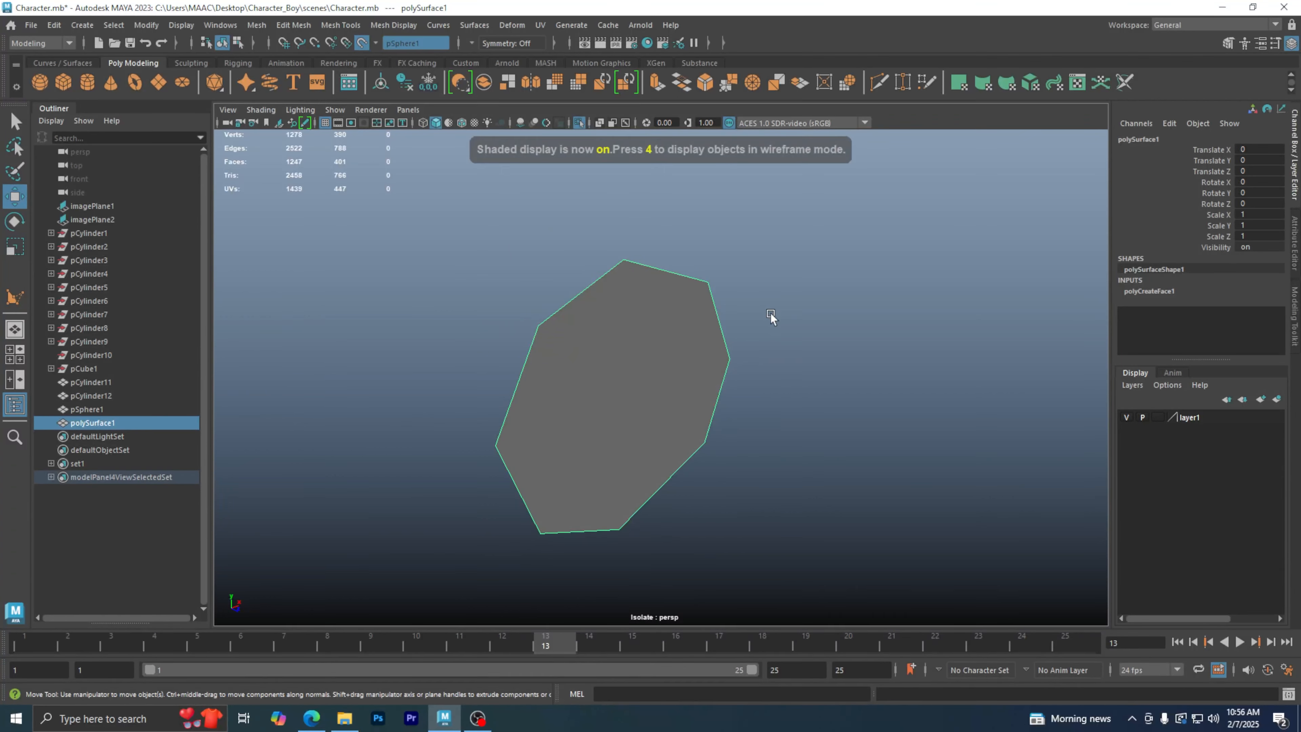
right_click_drag(770, 311, 395, 359, "alt")
left_click_drag(787, 485, 619, 501, "alt")
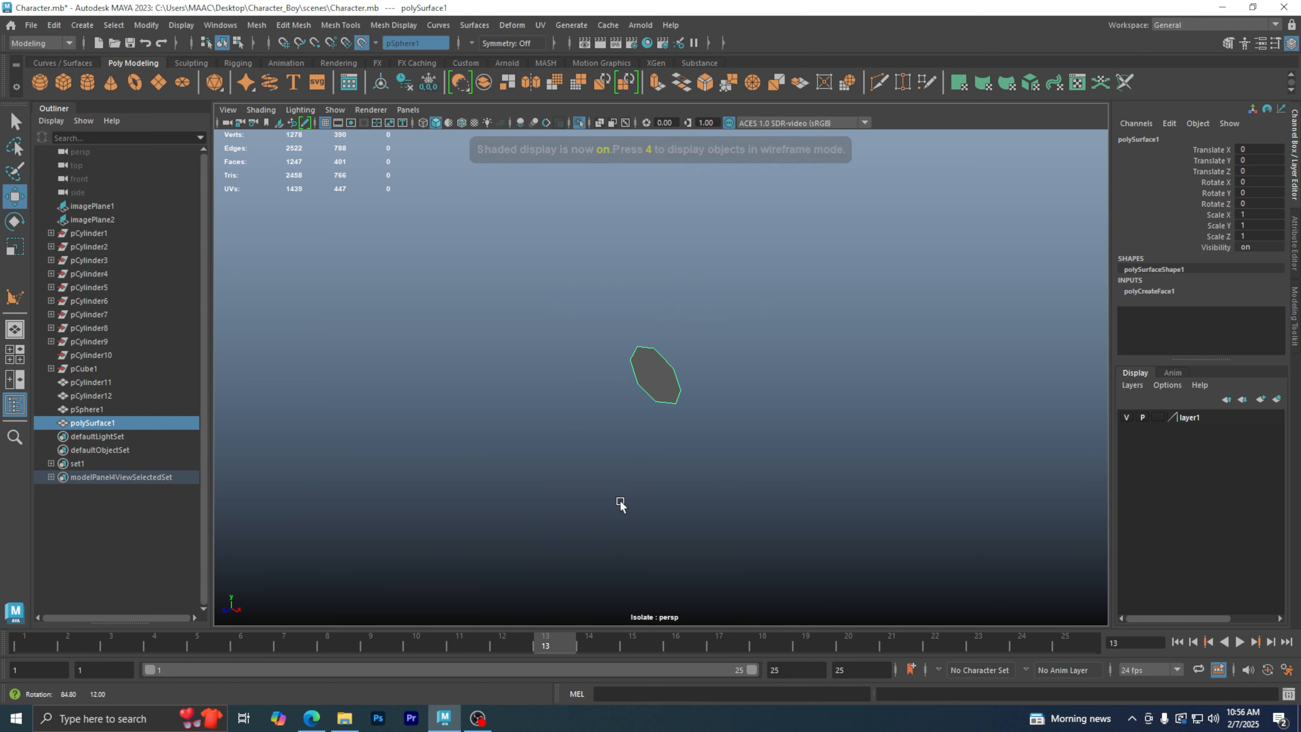
key("4")
key("5")
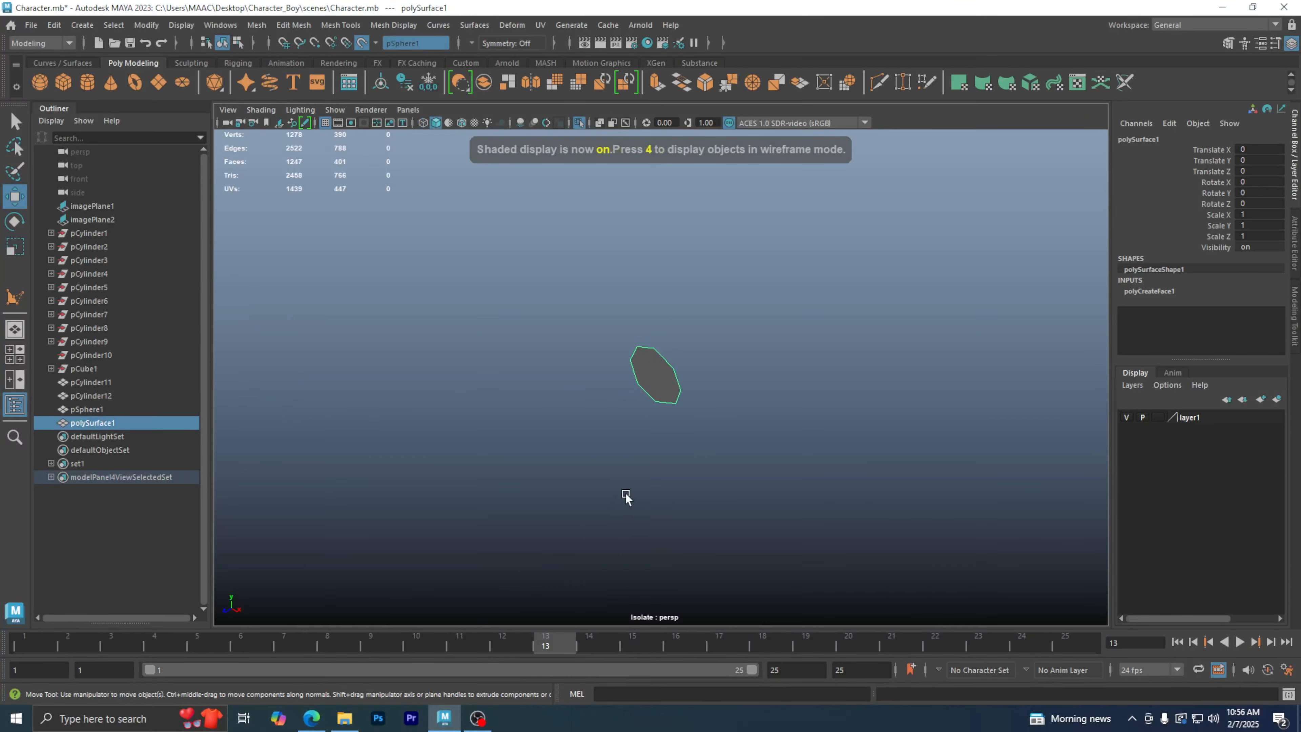
mouse_move(621, 500)
right_mouse_down("alt")
mouse_move(808, 425)
mouse_move(334, 474)
mouse_move(842, 473)
mouse_move(784, 468)
right_mouse_up("alt")
mouse_move(784, 468)
left_mouse_down("alt")
mouse_move(770, 436)
mouse_move(729, 430)
mouse_move(638, 362)
left_mouse_up("alt")
right_click_drag(639, 318, 637, 285)
double_click(671, 299)
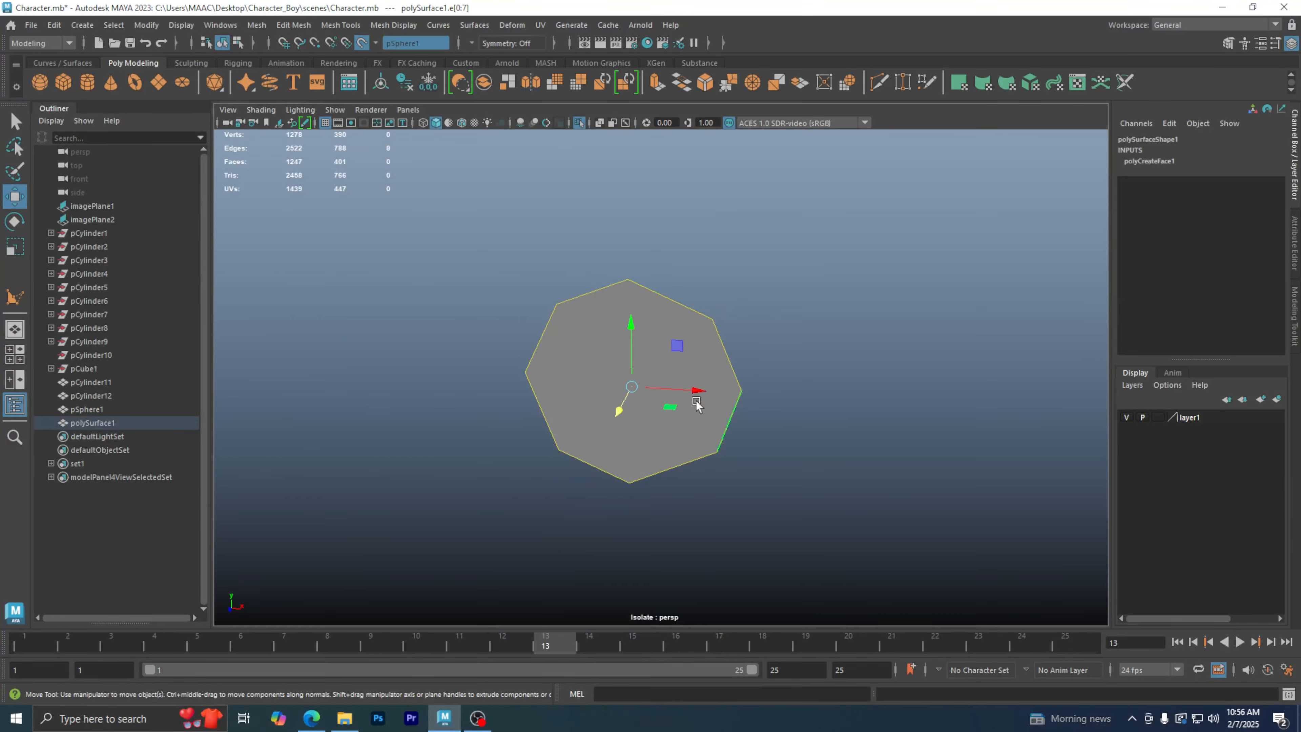
left_click(579, 124)
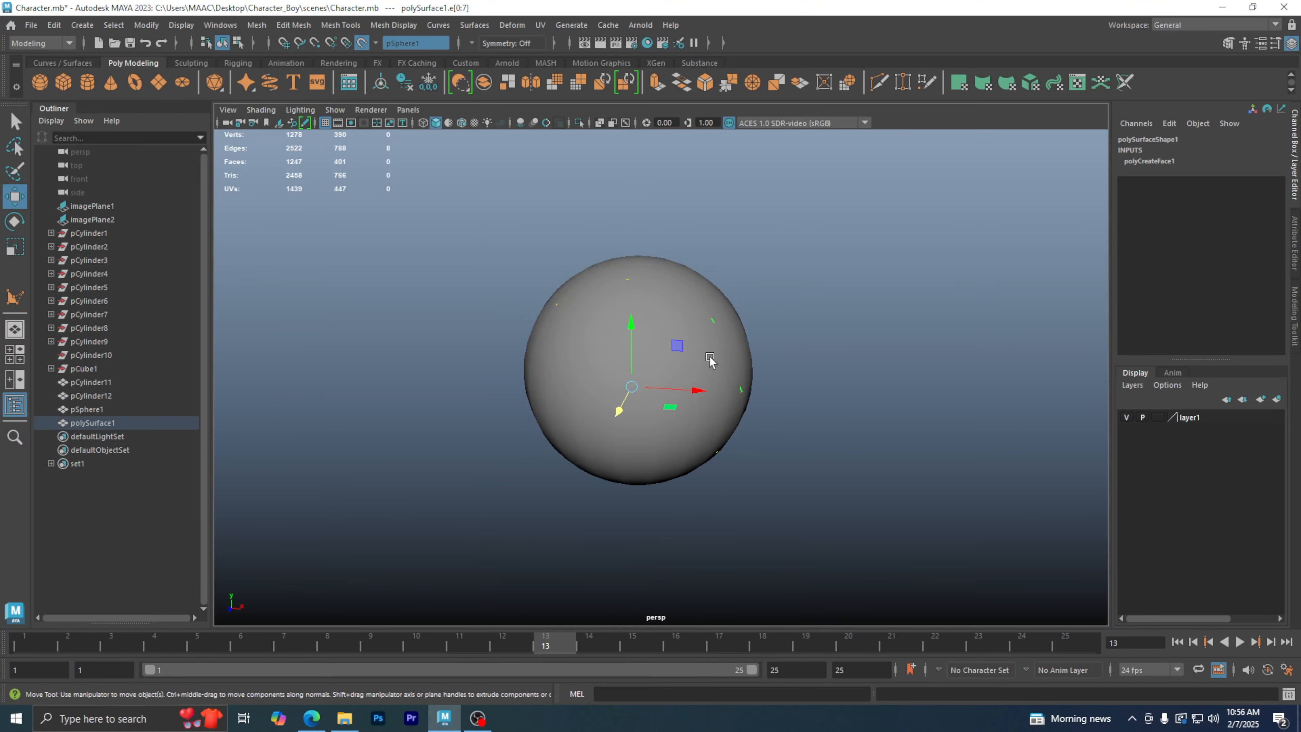
- Extrude the eight selected border edges outward around the eye by about 0.56 in local Y
left_click(297, 26)
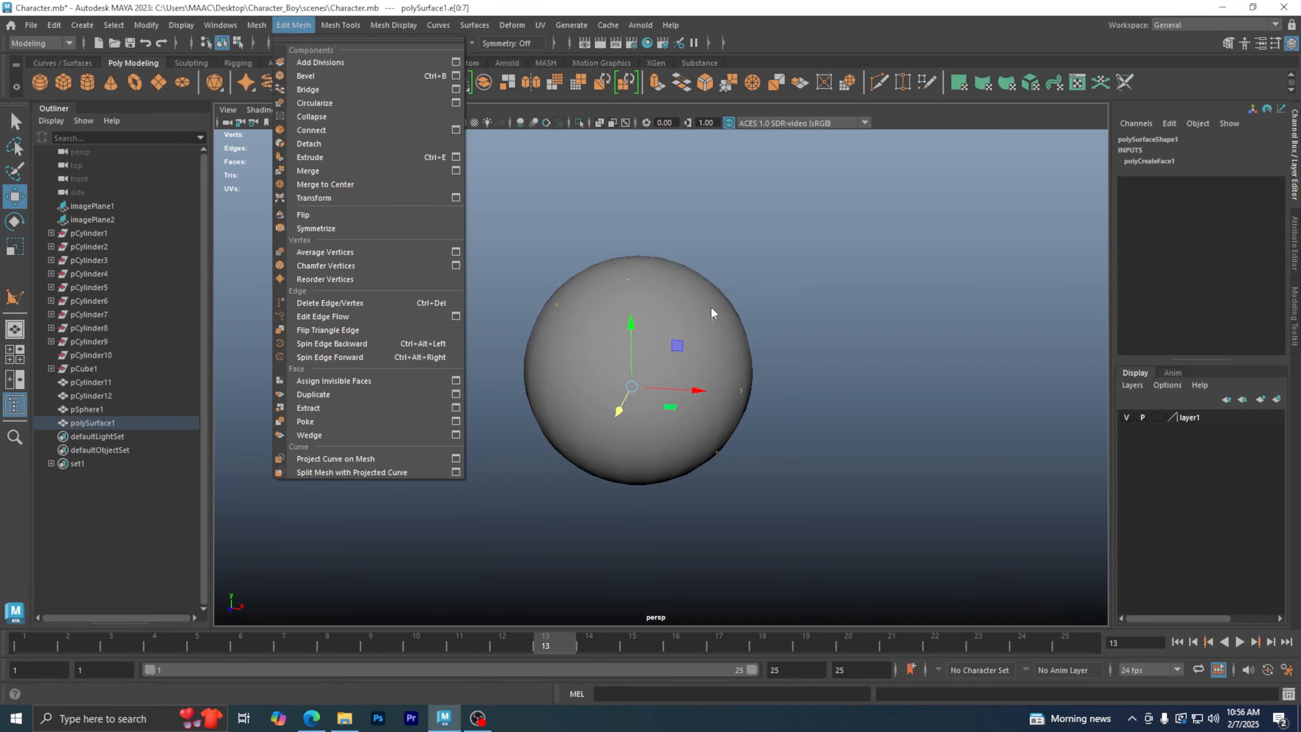
left_click(613, 82)
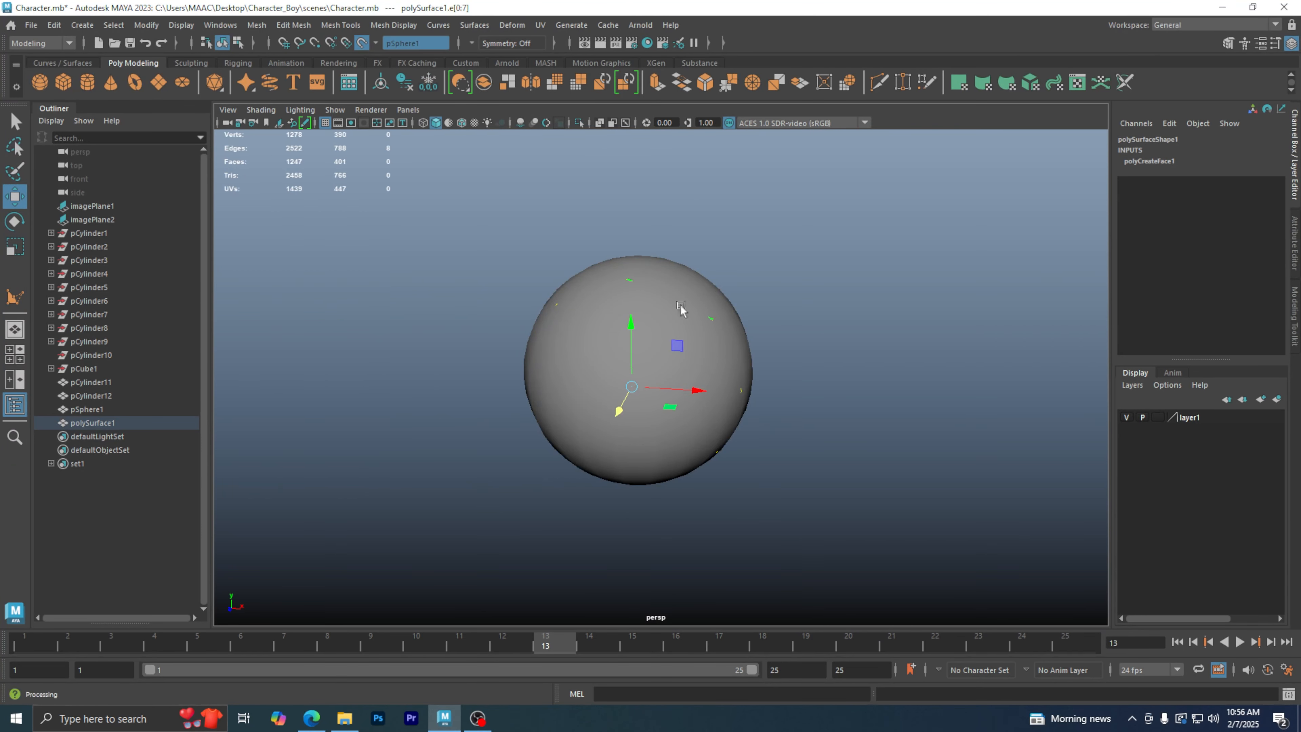
right_click(677, 323, "shift")
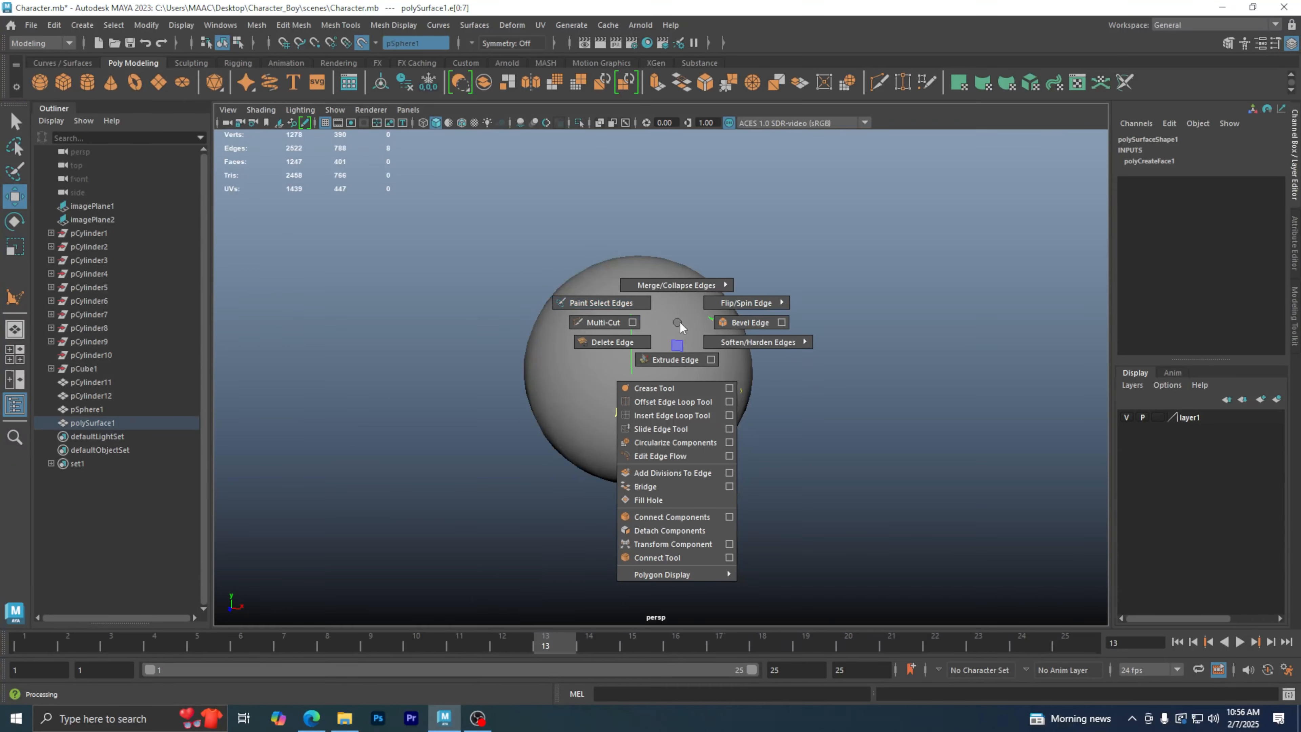
right_click_drag(679, 322, 672, 362)
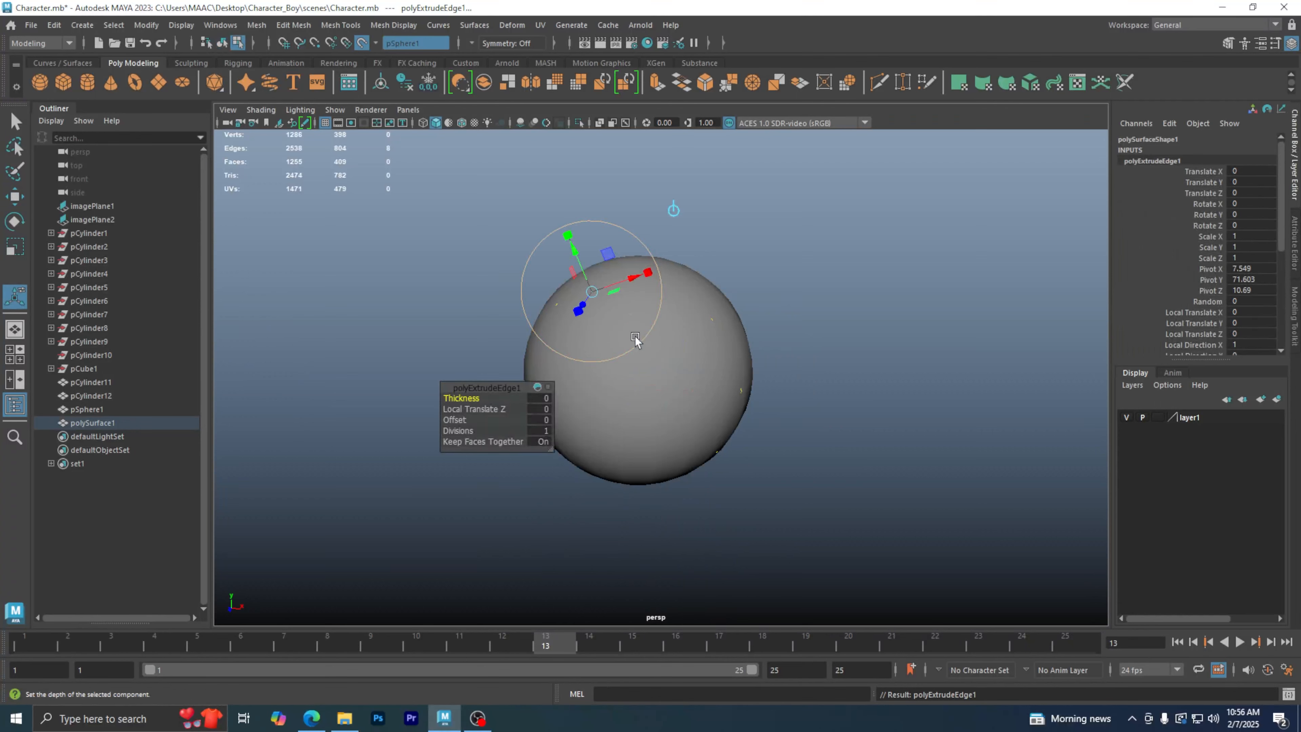
left_click_drag(614, 333, 650, 314, "alt")
left_click_drag(583, 259, 560, 217)
- Widen the extruded edge ring to a local Y translation of about 0.67, matching the eye socket in the side and front references
key("space")
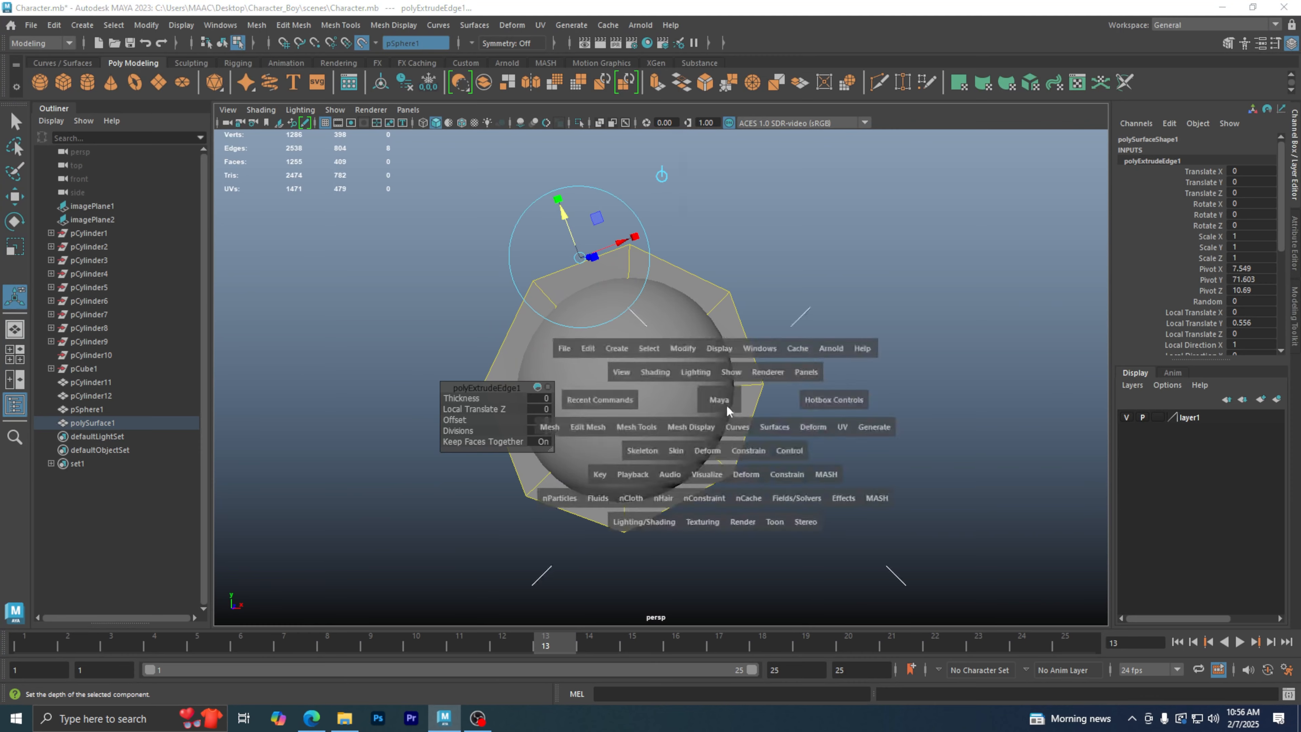
key("space")
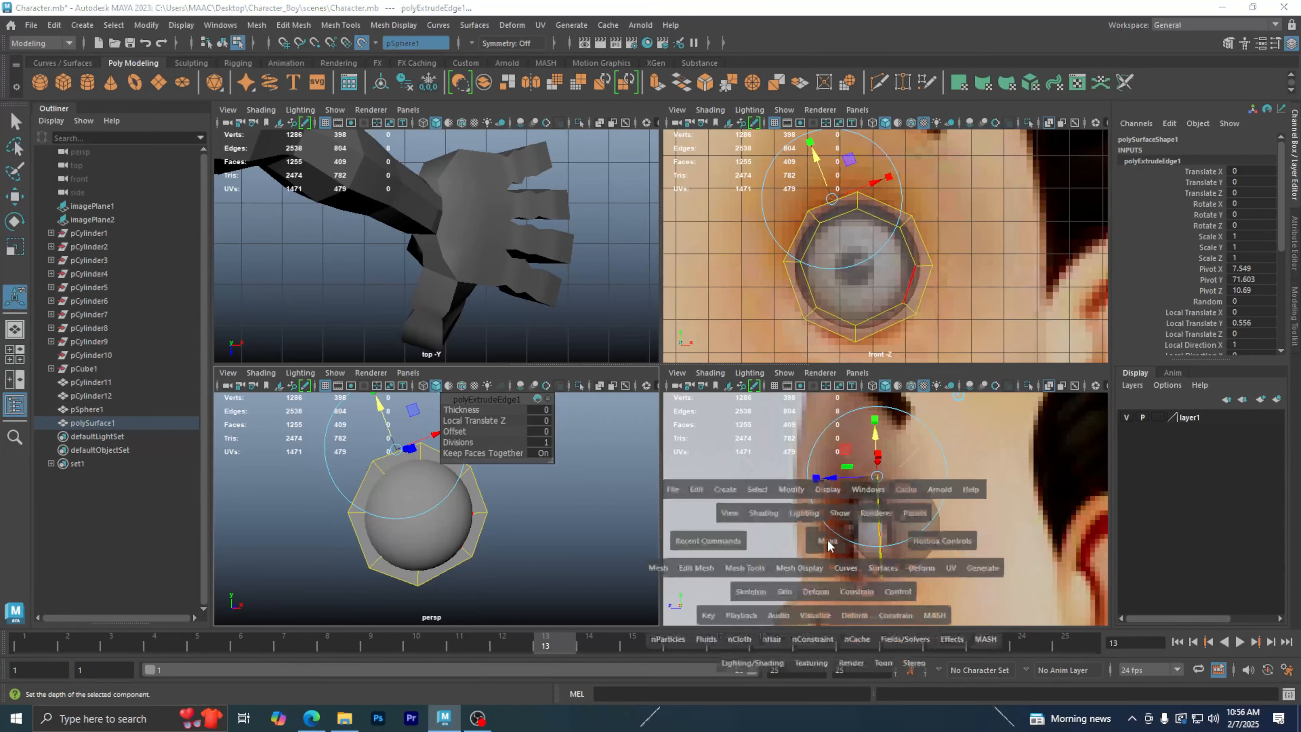
middle_click_drag(663, 380, 712, 398, "alt")
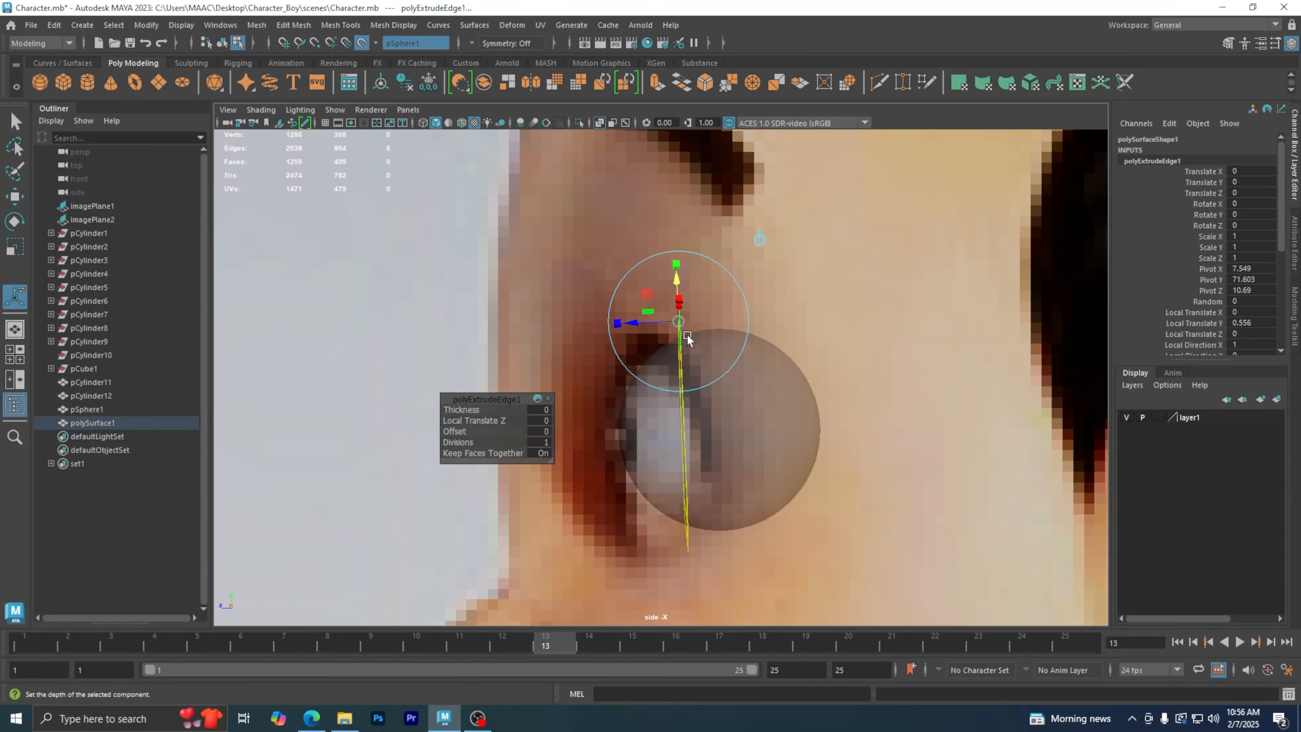
left_click_drag(676, 282, 674, 270)
key("space")
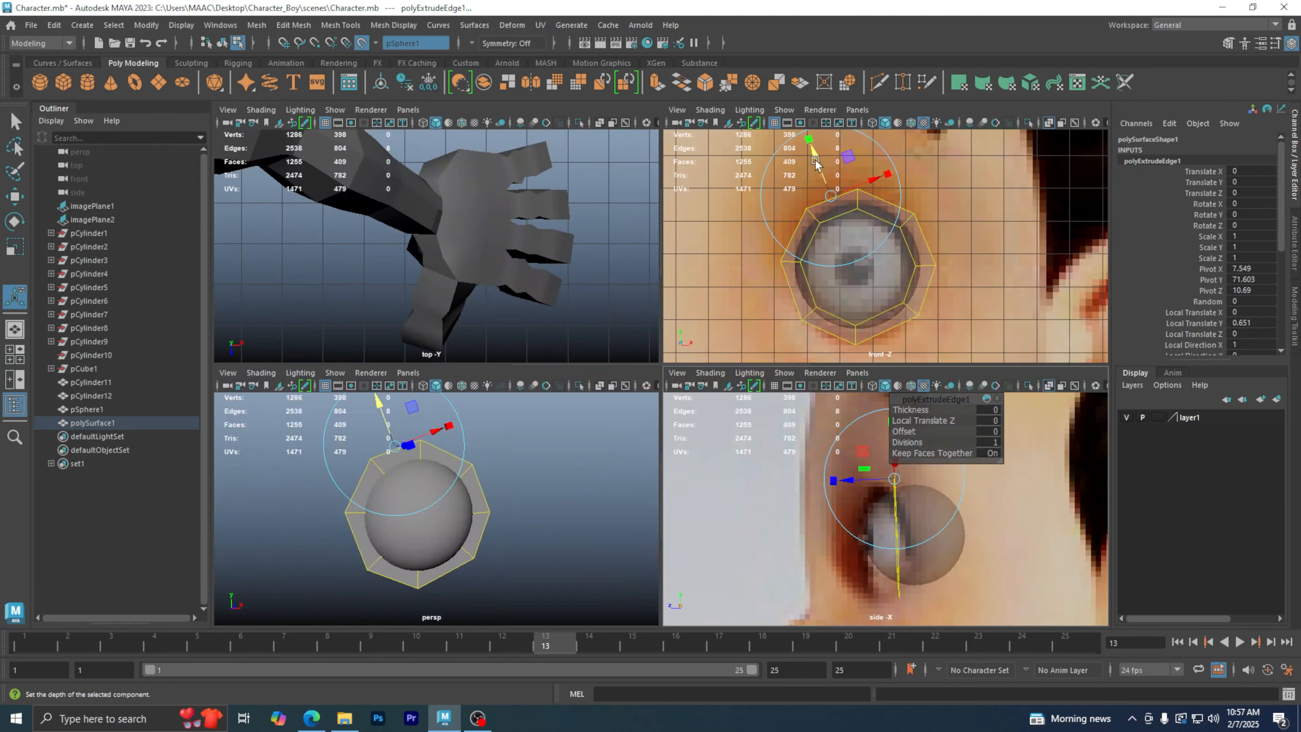
left_click_drag(817, 167, 817, 163)
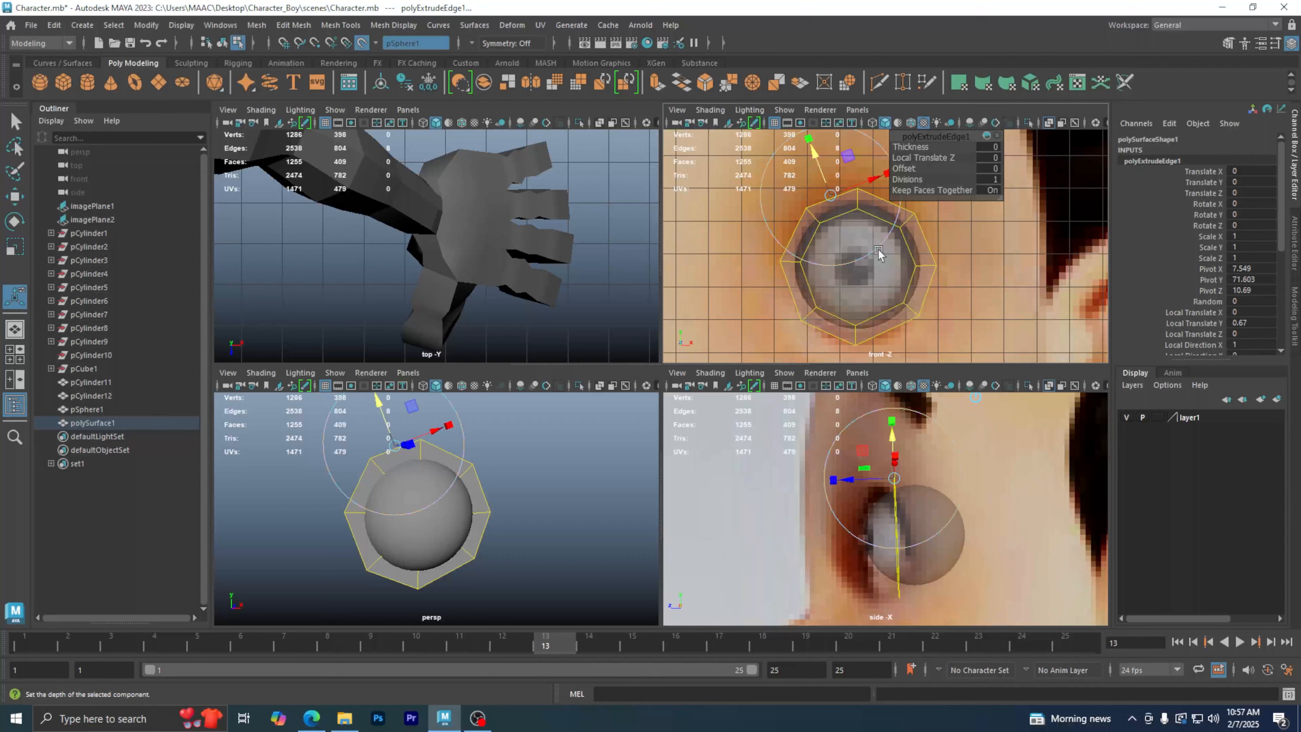
key("space")
key("space")
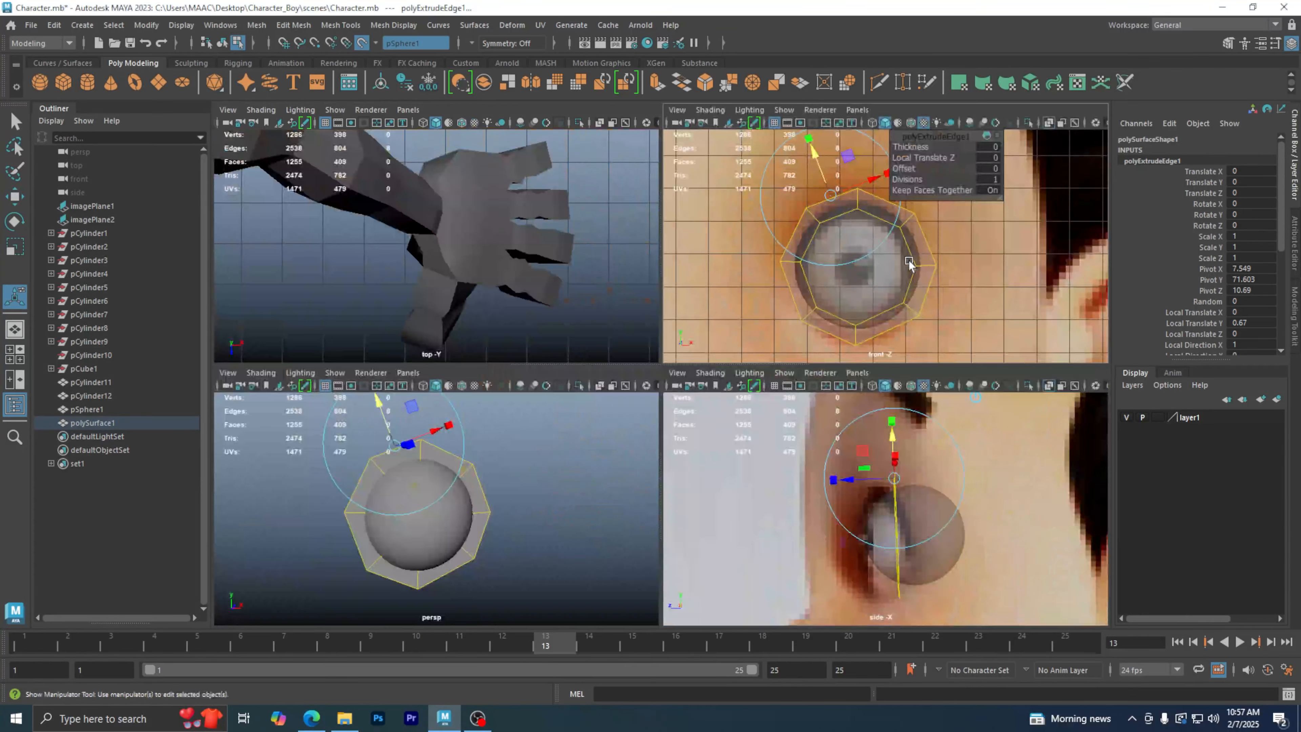
key("space")
left_click_drag(695, 455, 613, 392, "alt")
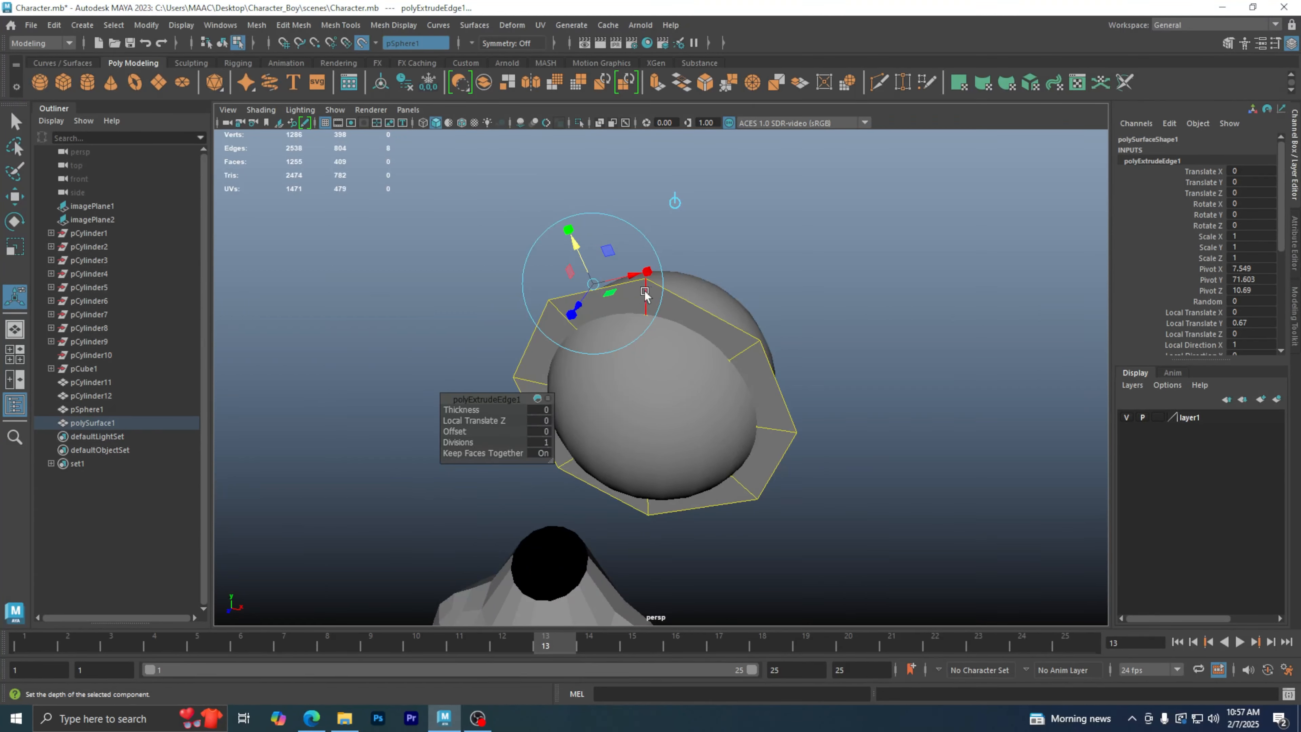
- Switch the extrude manipulator to world axes and move the outer edge ring back along Z to about -0.78 in the side view
key("space")
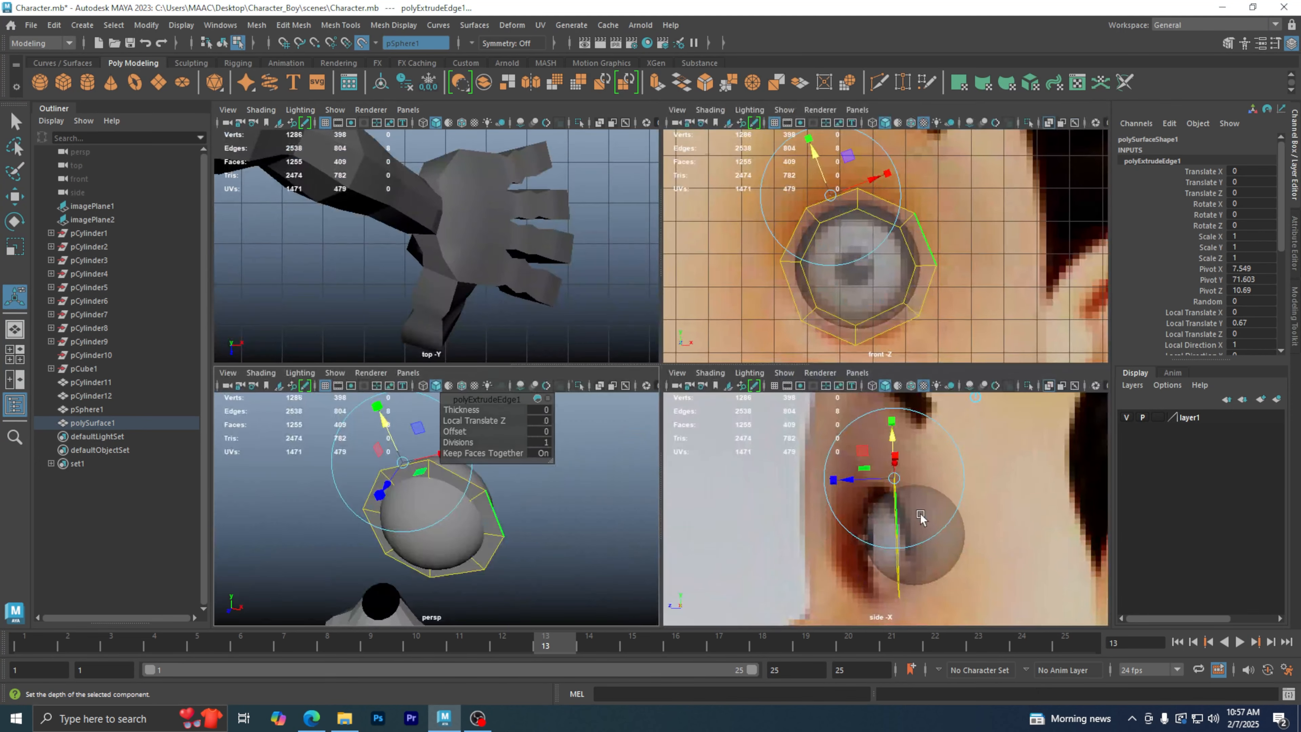
key("space")
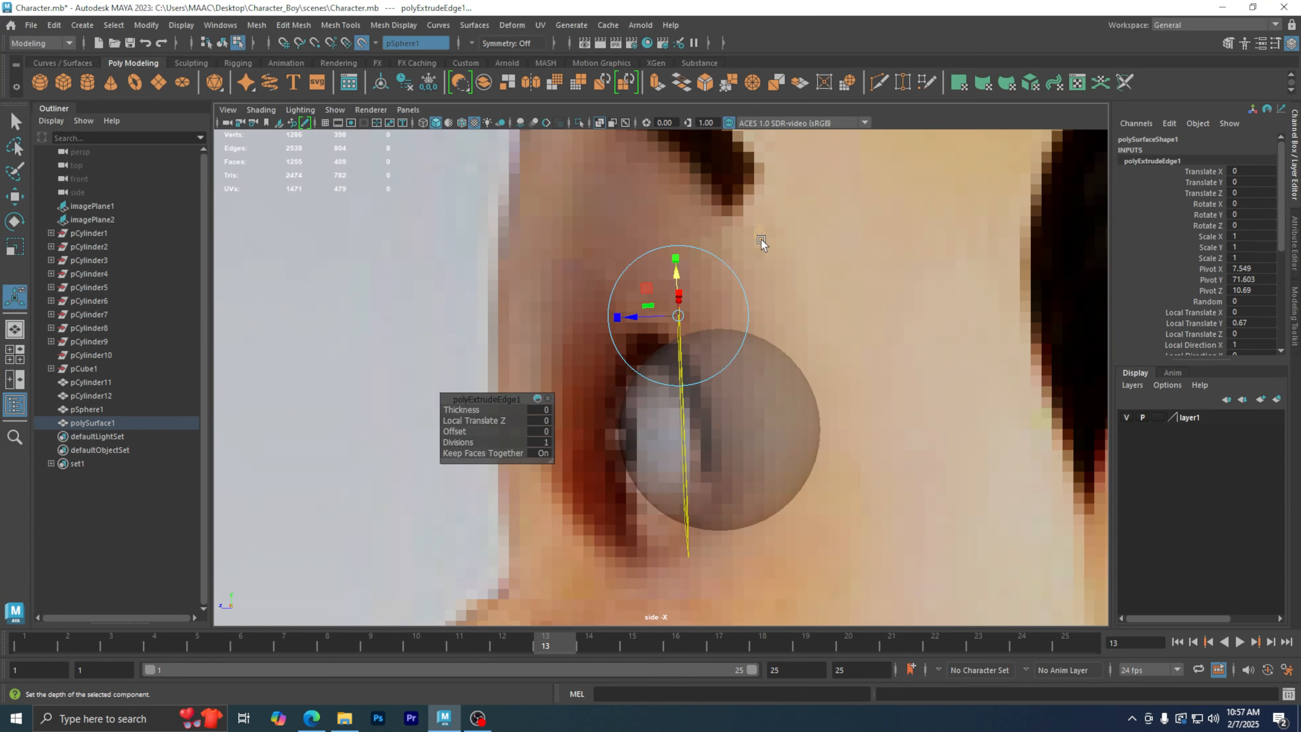
left_click(761, 239)
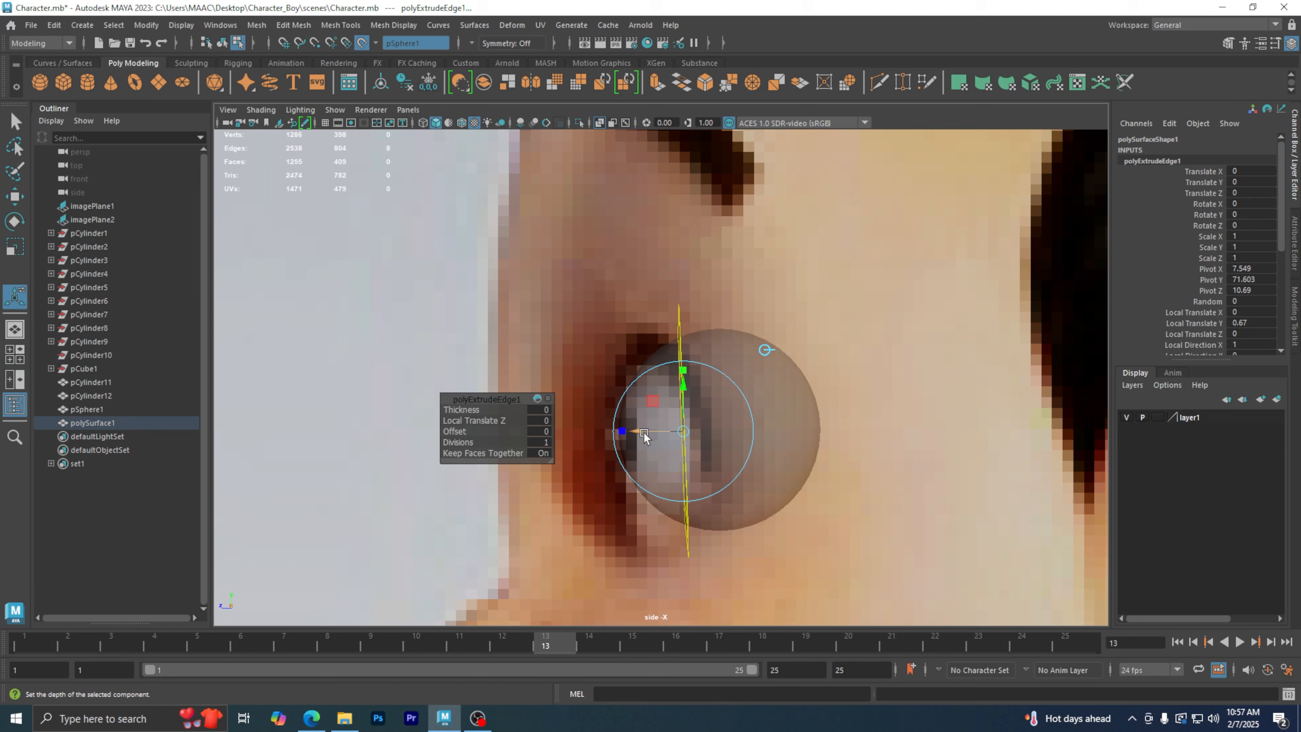
left_click_drag(645, 435, 686, 437)
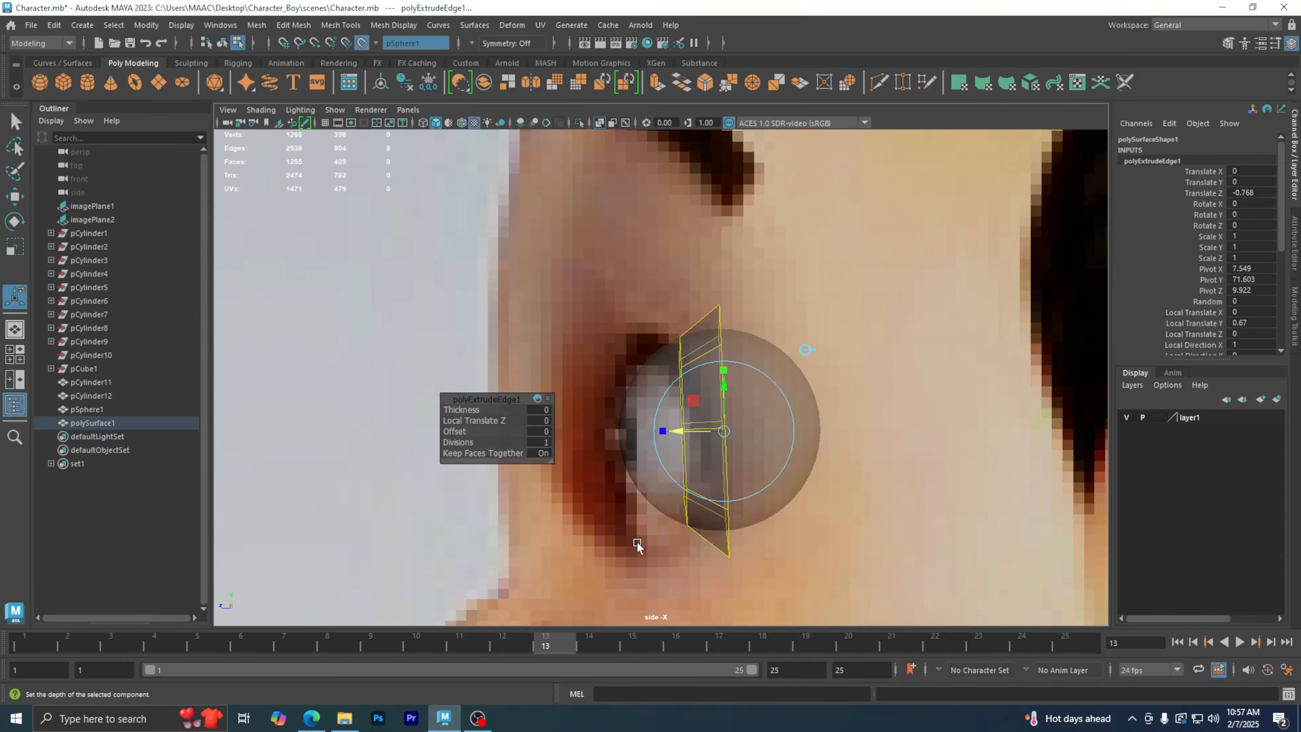
left_click_drag(685, 428, 688, 429)
key("space")
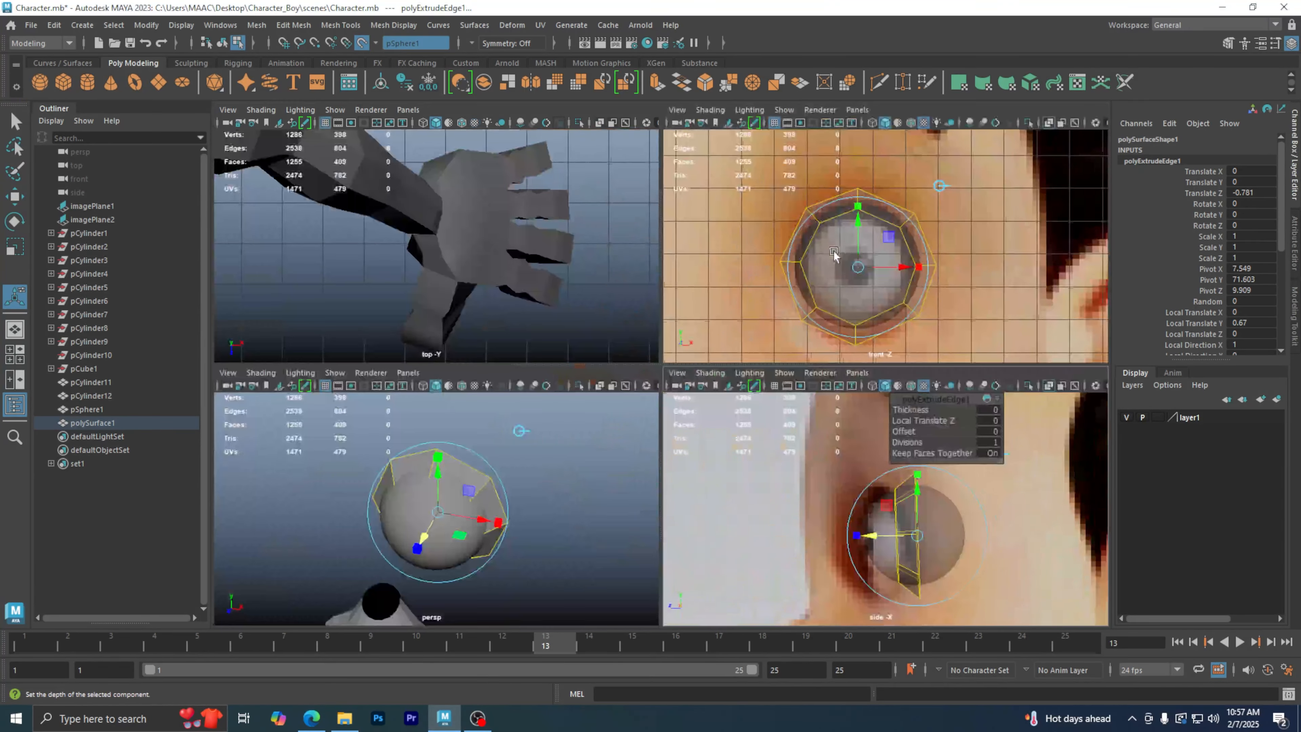
key("space")
key("space")
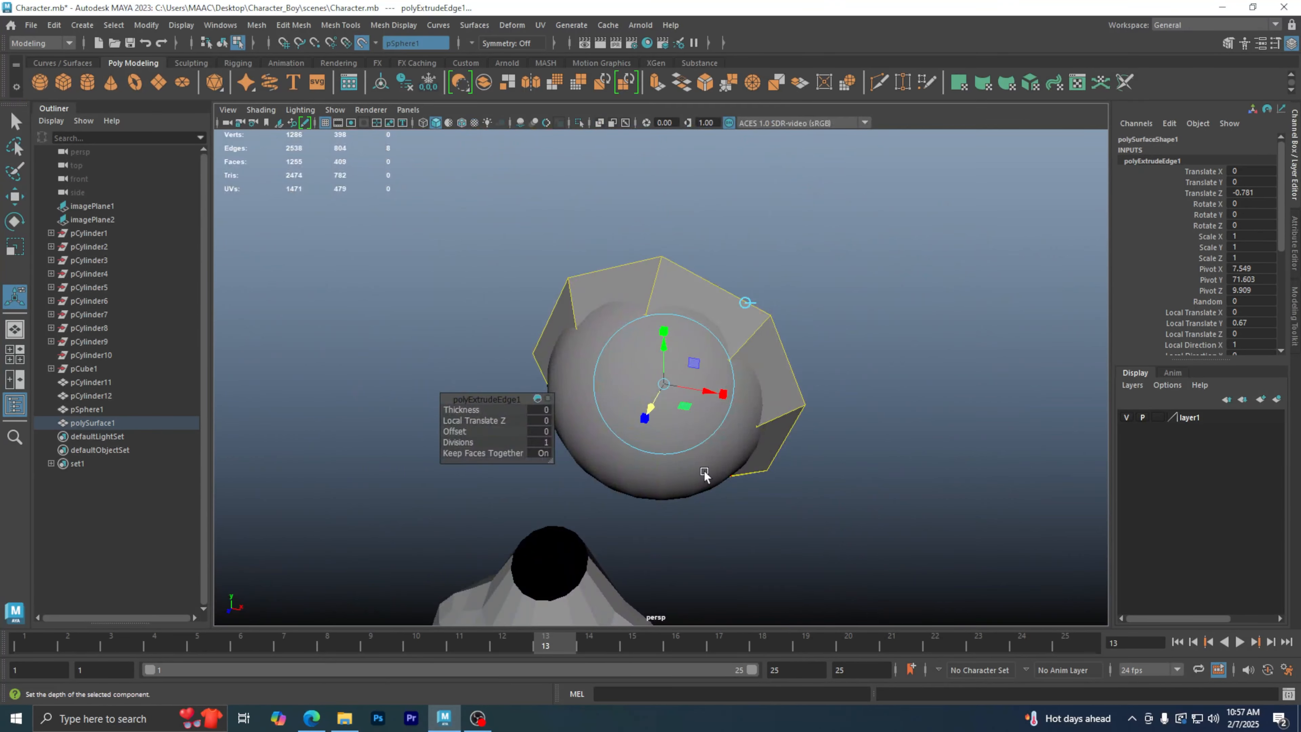
left_click_drag(704, 474, 832, 453, "alt")
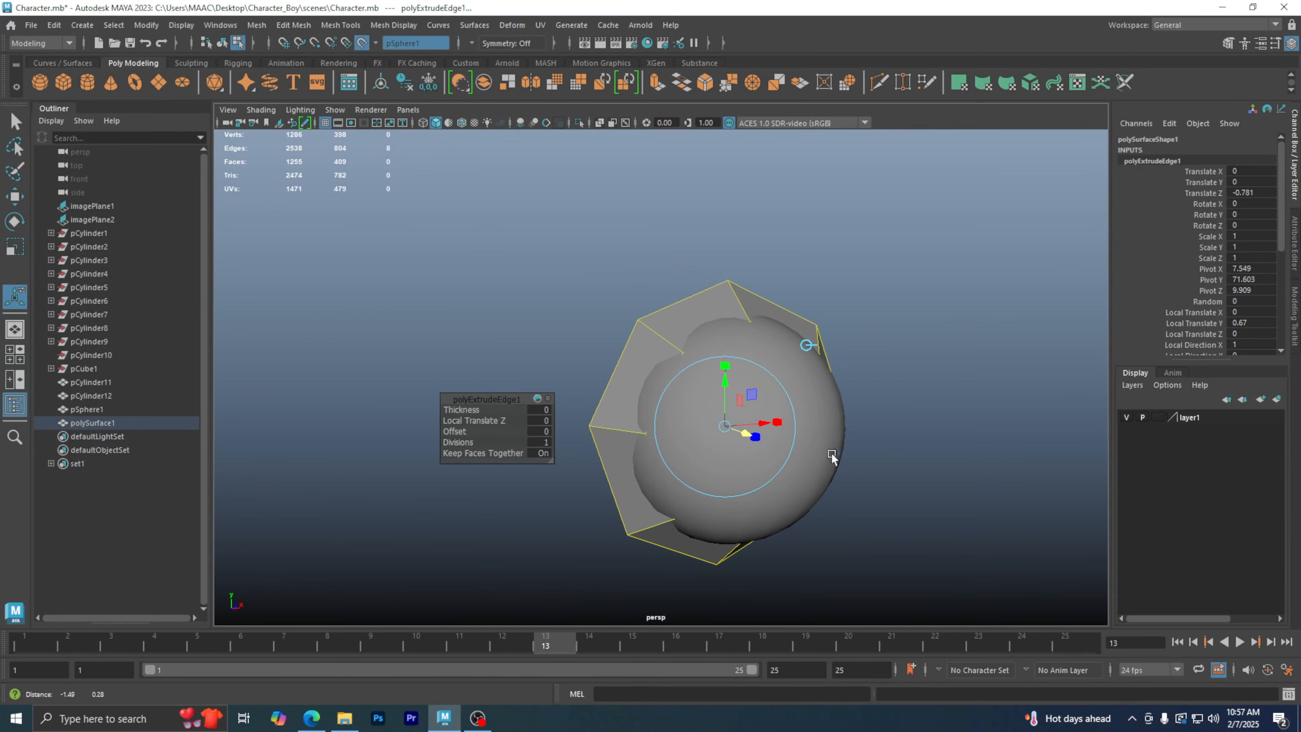
- Delete the central eight-sided face from the isolated mesh, leaving an open ring, and show the eye sphere again
left_click(579, 123)
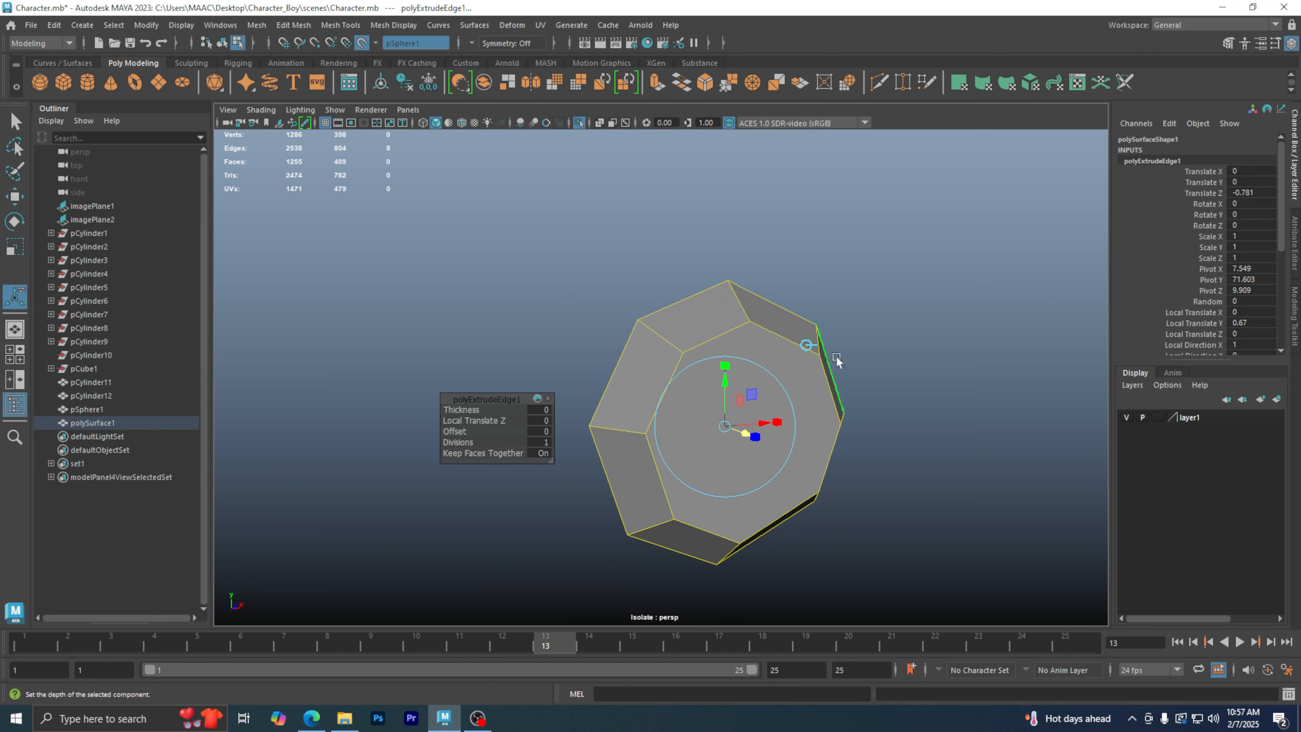
right_click_drag(885, 319, 887, 350)
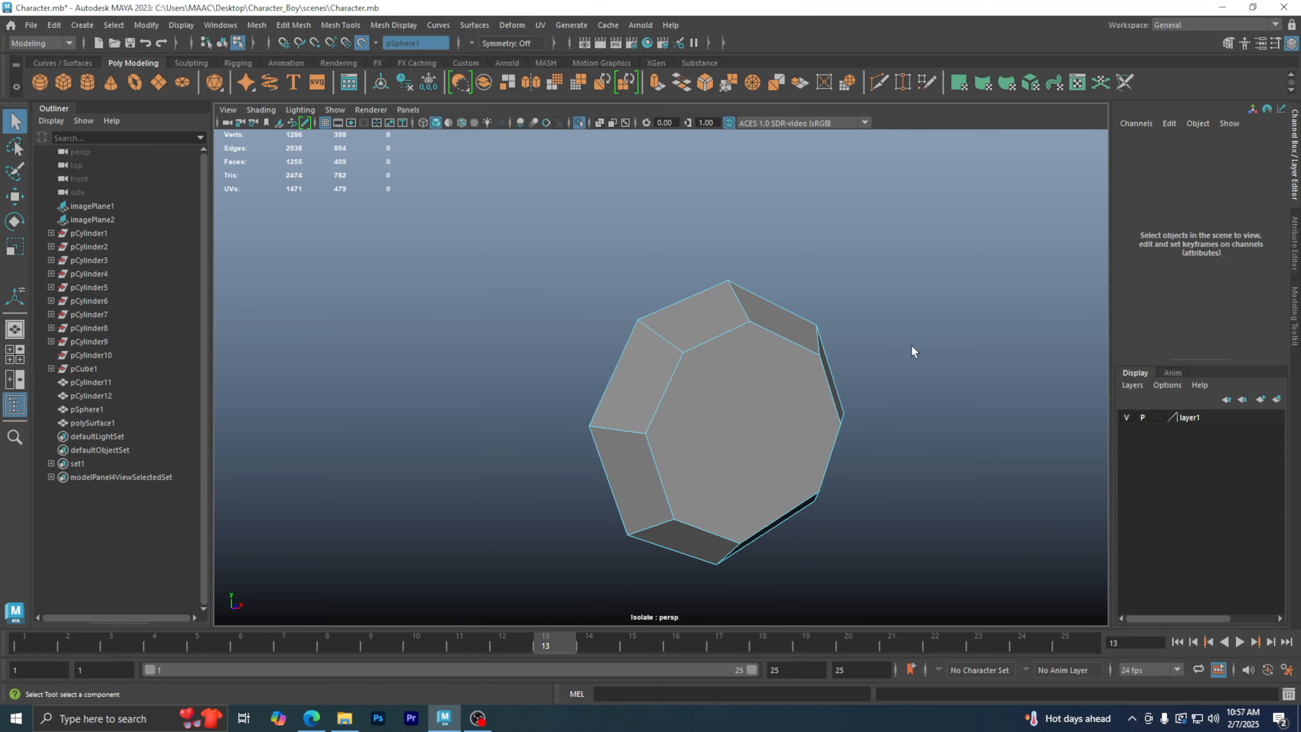
left_click(748, 431)
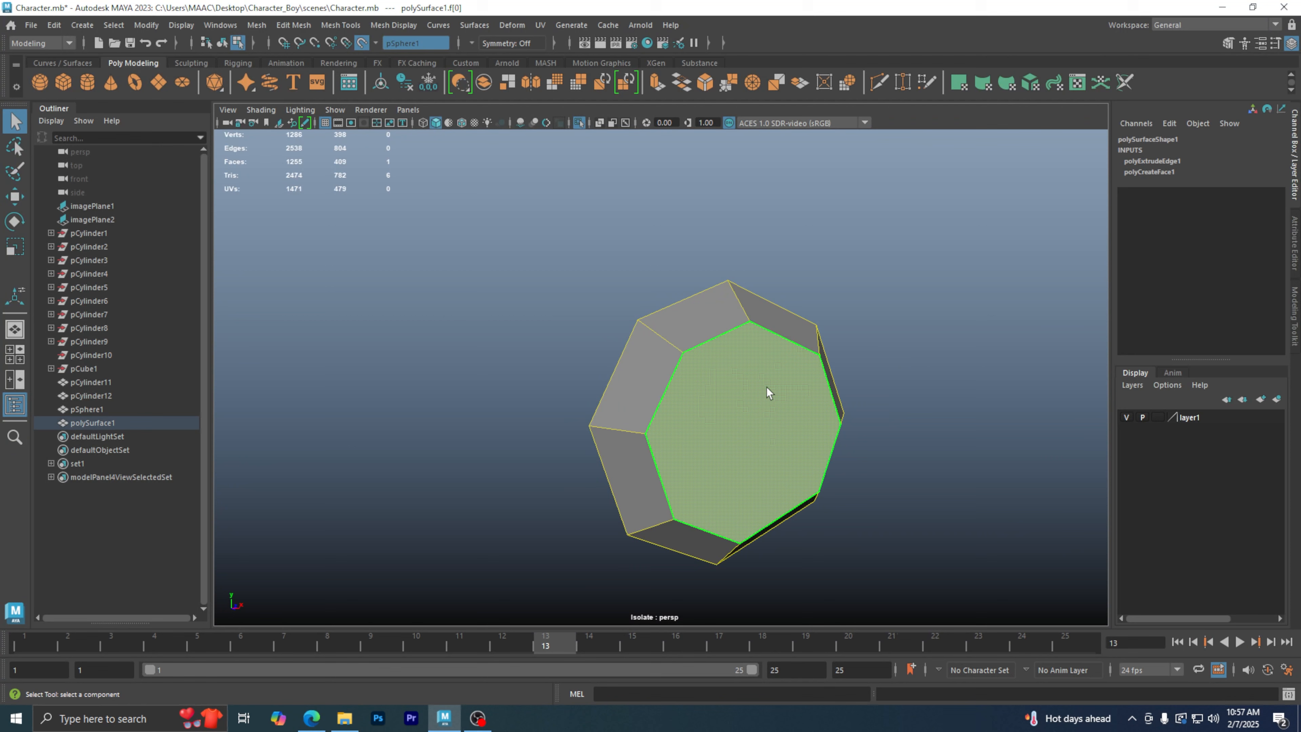
key("Delete")
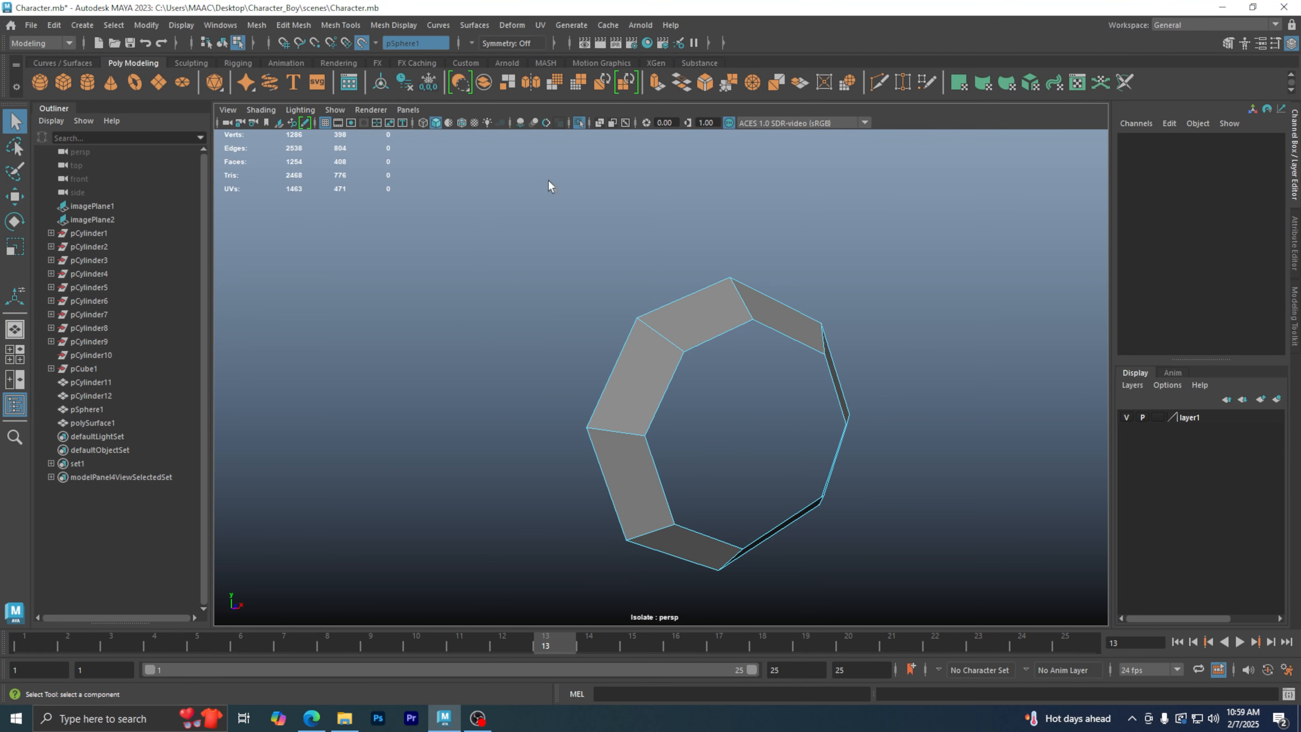
left_click(580, 127)
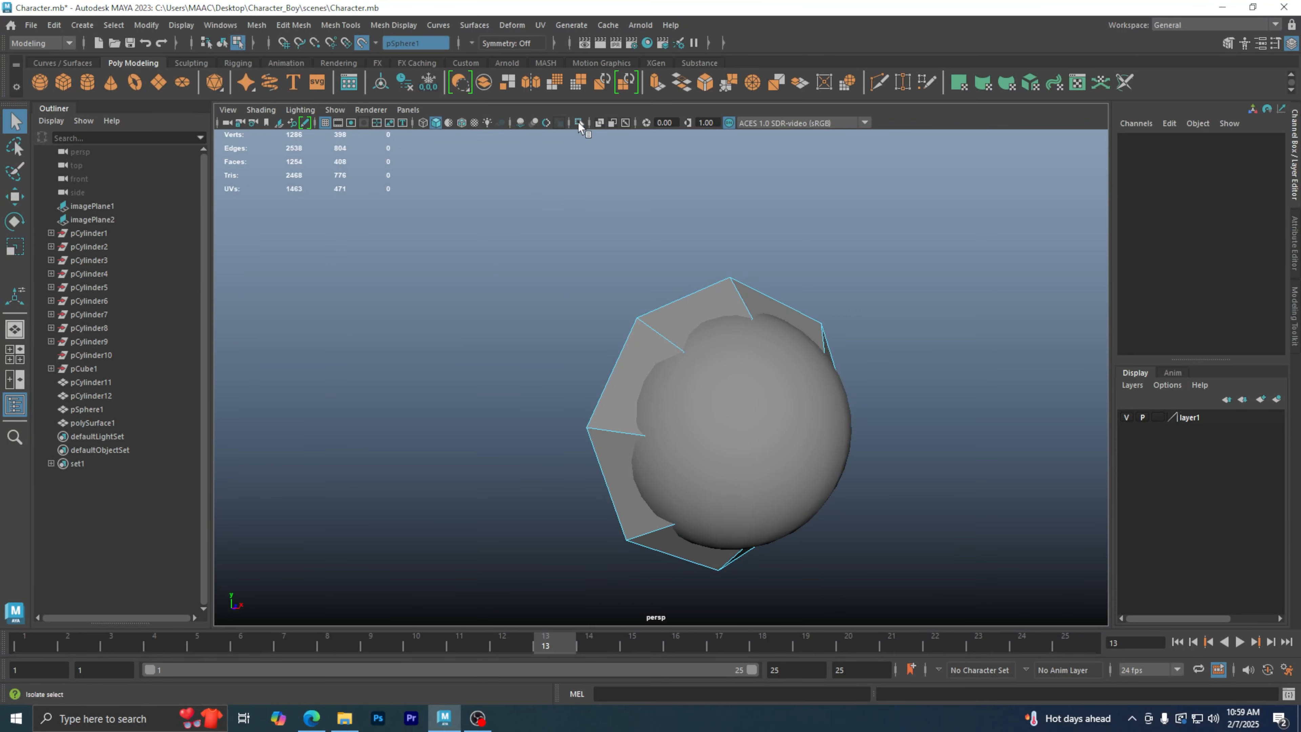
- Return the eye ring to object mode, select it and turn on its smooth mesh preview
left_click_drag(612, 163, 536, 382, "alt")
right_click_drag(862, 388, 735, 445, "alt")
left_click_drag(735, 445, 903, 432, "alt")
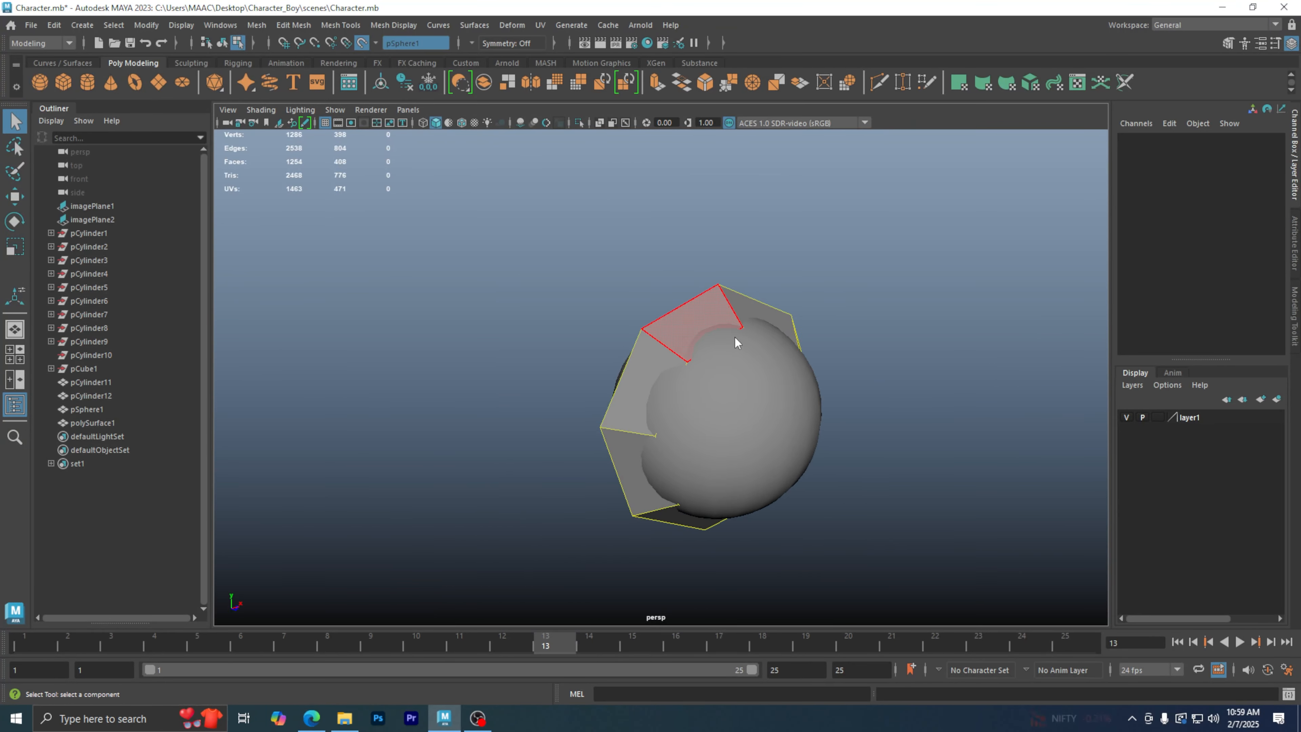
right_click_drag(735, 333, 822, 297)
left_click(882, 301)
mouse_move(802, 346)
left_mouse_down("alt")
mouse_move(817, 349)
mouse_move(789, 328)
left_mouse_up("alt")
scroll(789, 328, "up", 3)
left_click(696, 310)
key("3")
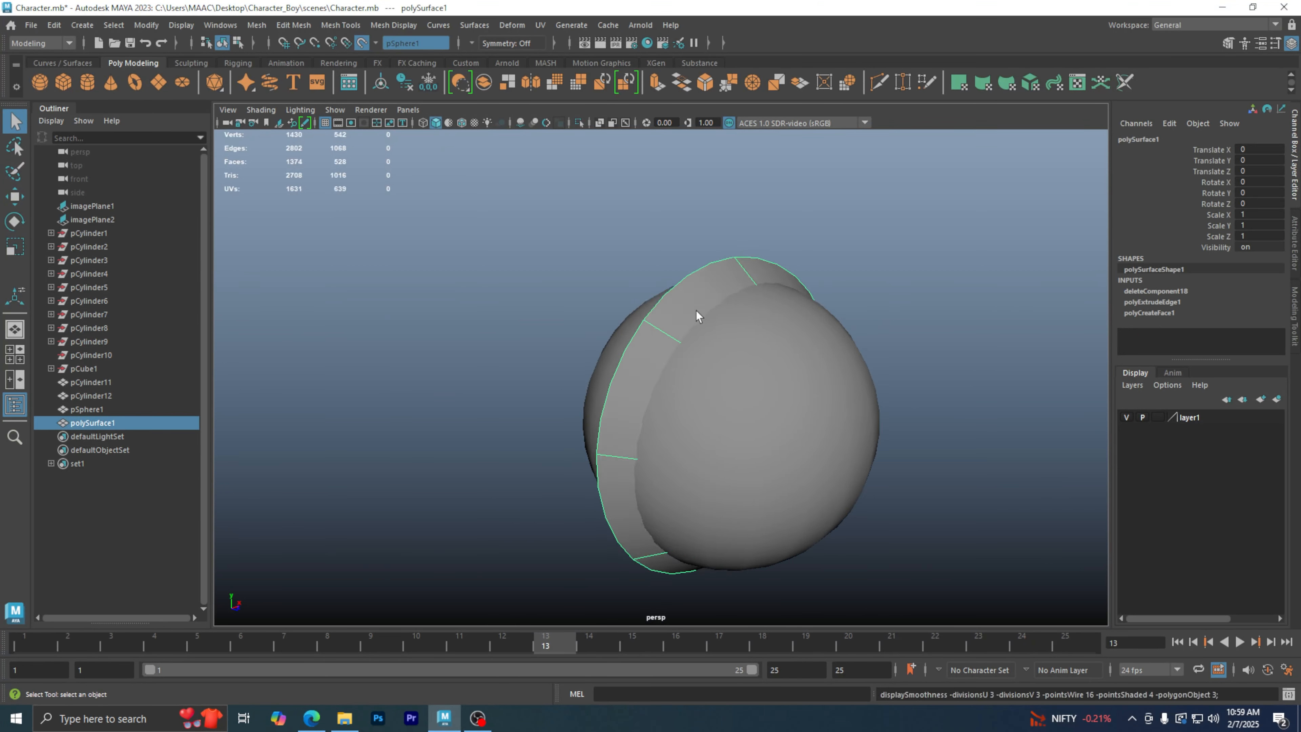
- Display the model in wireframe and select the inner edge loop of the eye ring around the sphere
left_click(921, 333)
left_click_drag(921, 333, 776, 368, "alt")
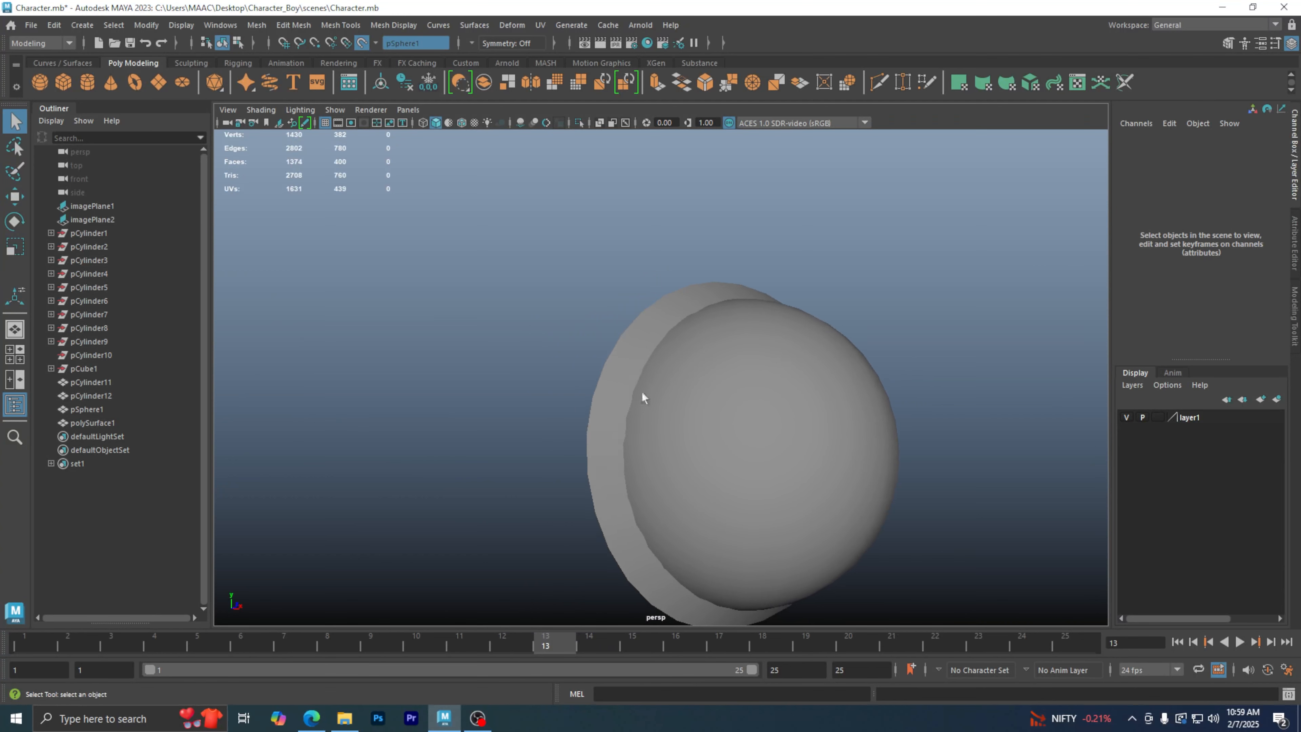
left_click(606, 392)
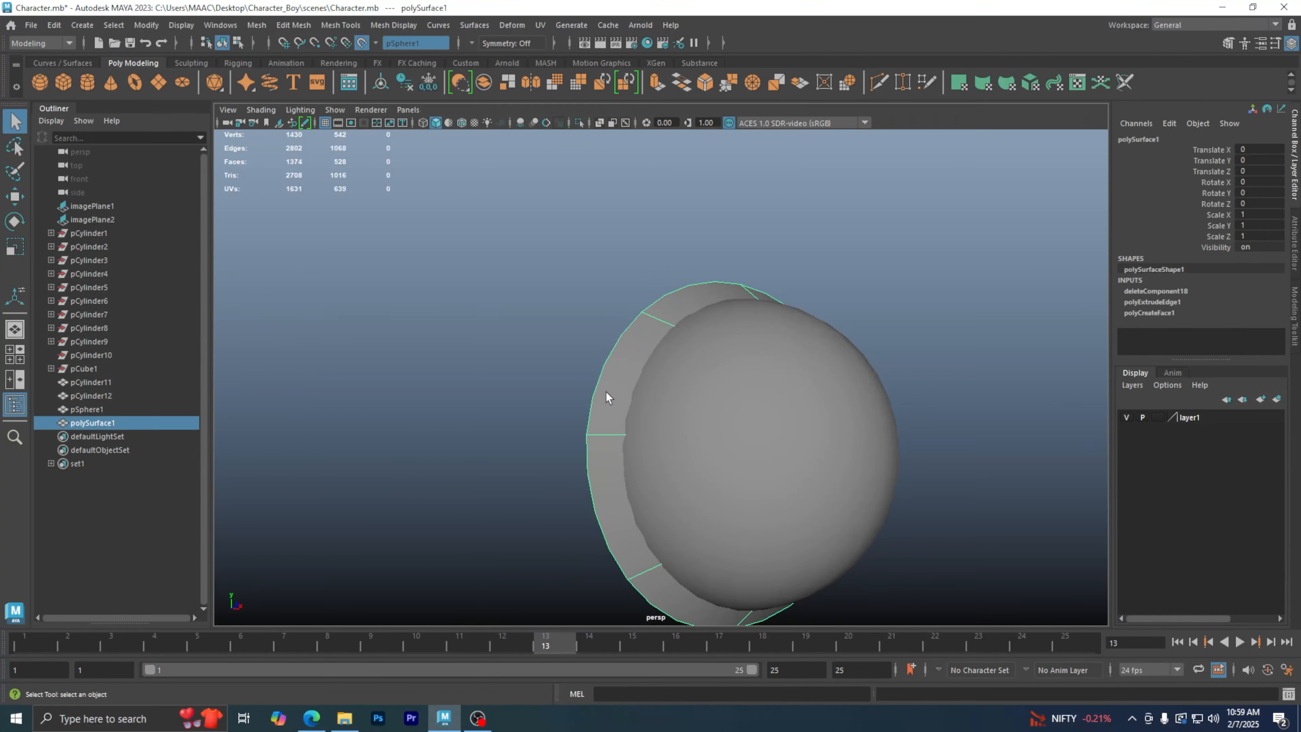
key("4")
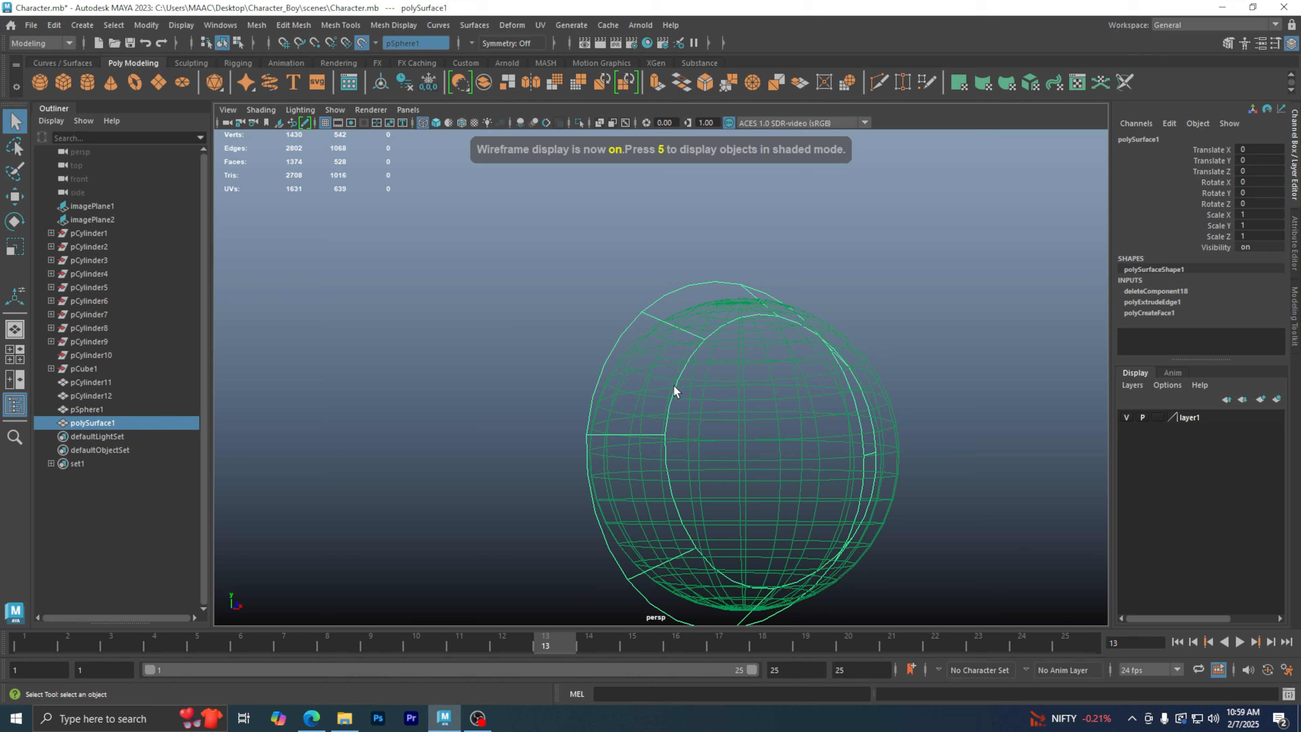
right_click_drag(677, 381, 659, 281)
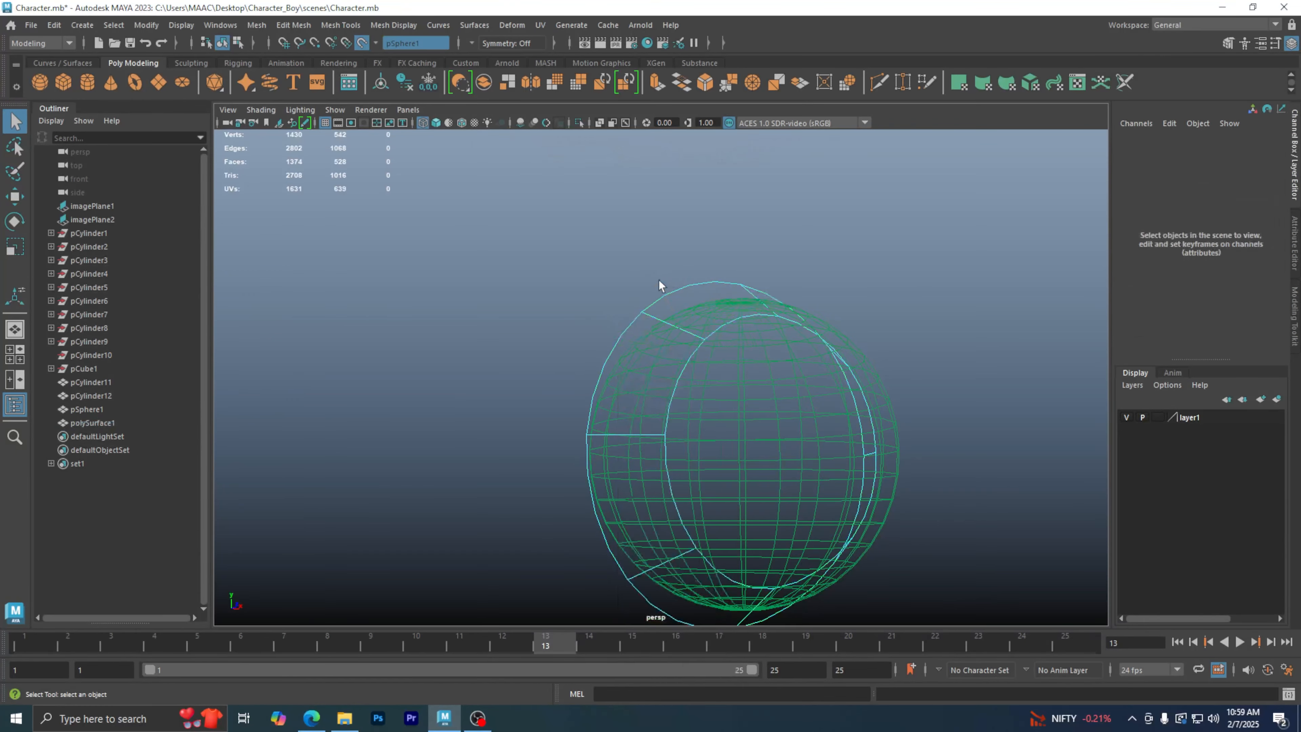
double_click(690, 358)
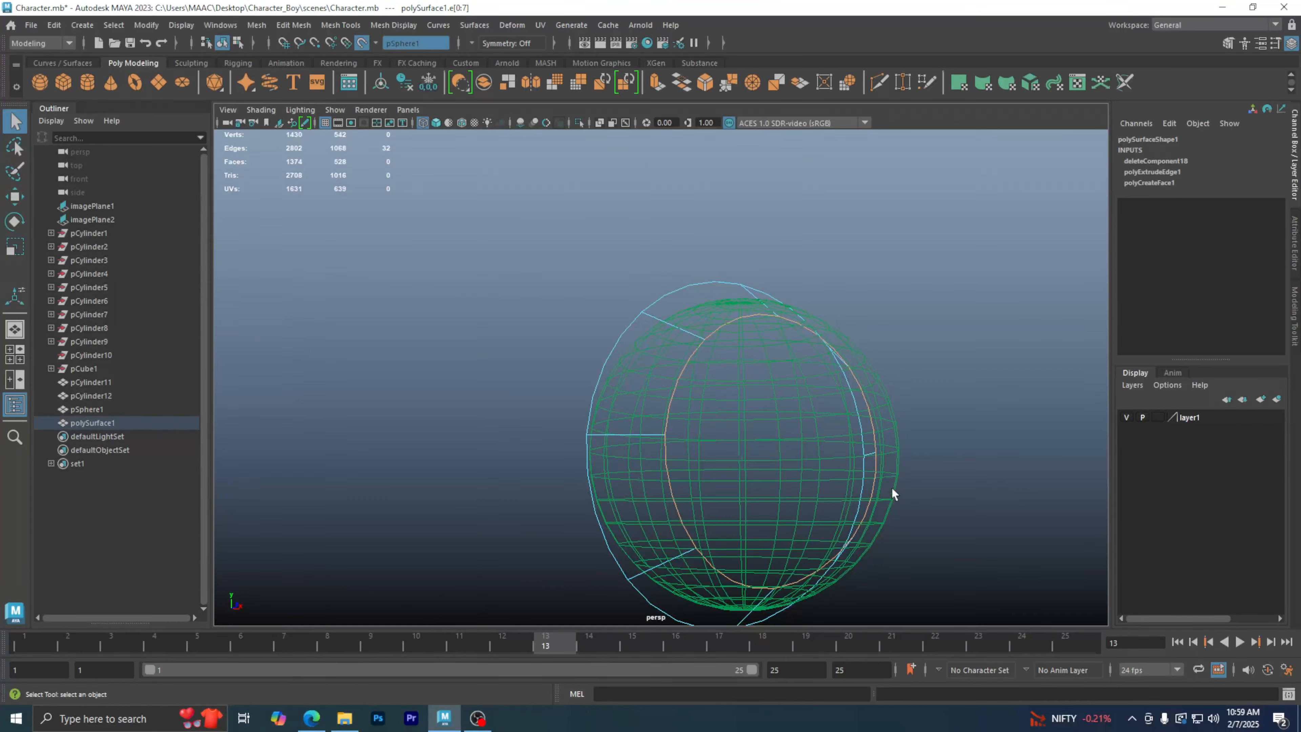
- Restore shaded display and turn off the eye ring's smooth mesh preview, keeping the inner edge loop selected
mouse_move(776, 441)
left_mouse_down("alt")
mouse_move(775, 506)
mouse_move(784, 465)
mouse_move(804, 480)
mouse_move(674, 482)
mouse_move(790, 479)
mouse_move(750, 437)
mouse_move(865, 445)
mouse_move(775, 447)
left_mouse_up("alt")
key("5")
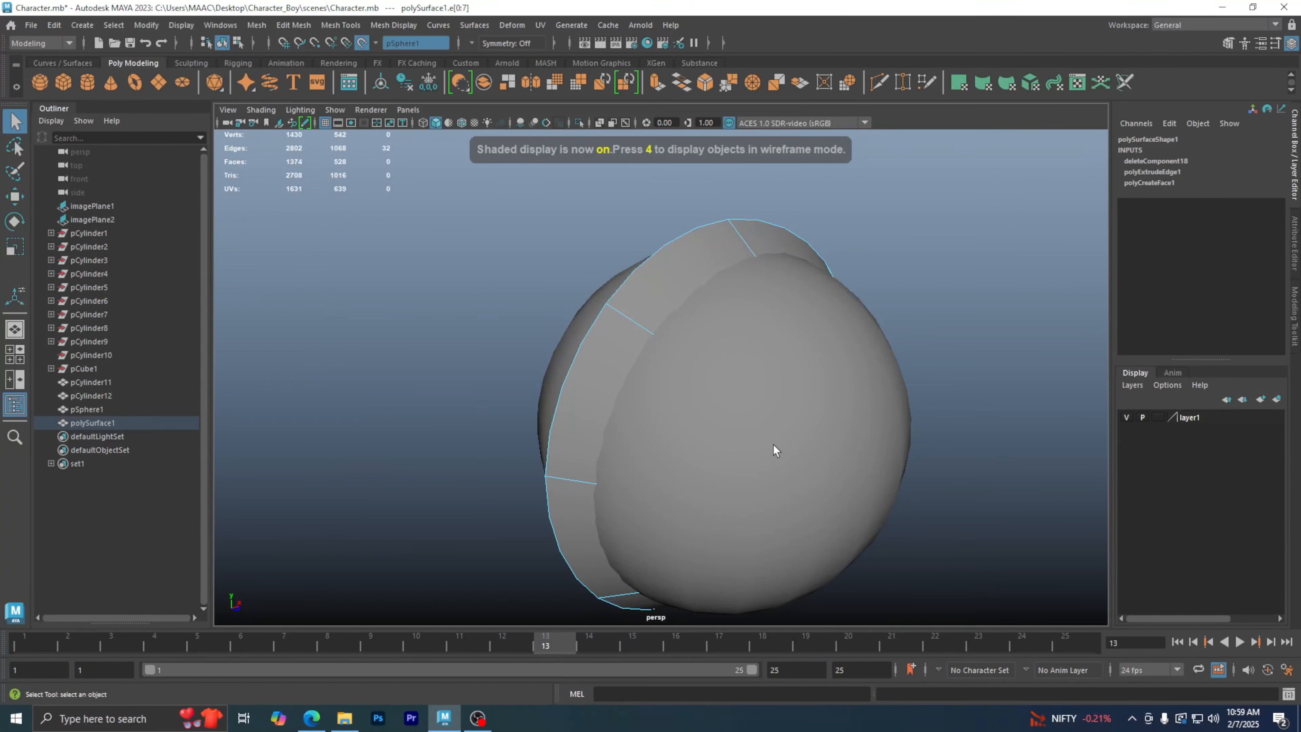
key("1")
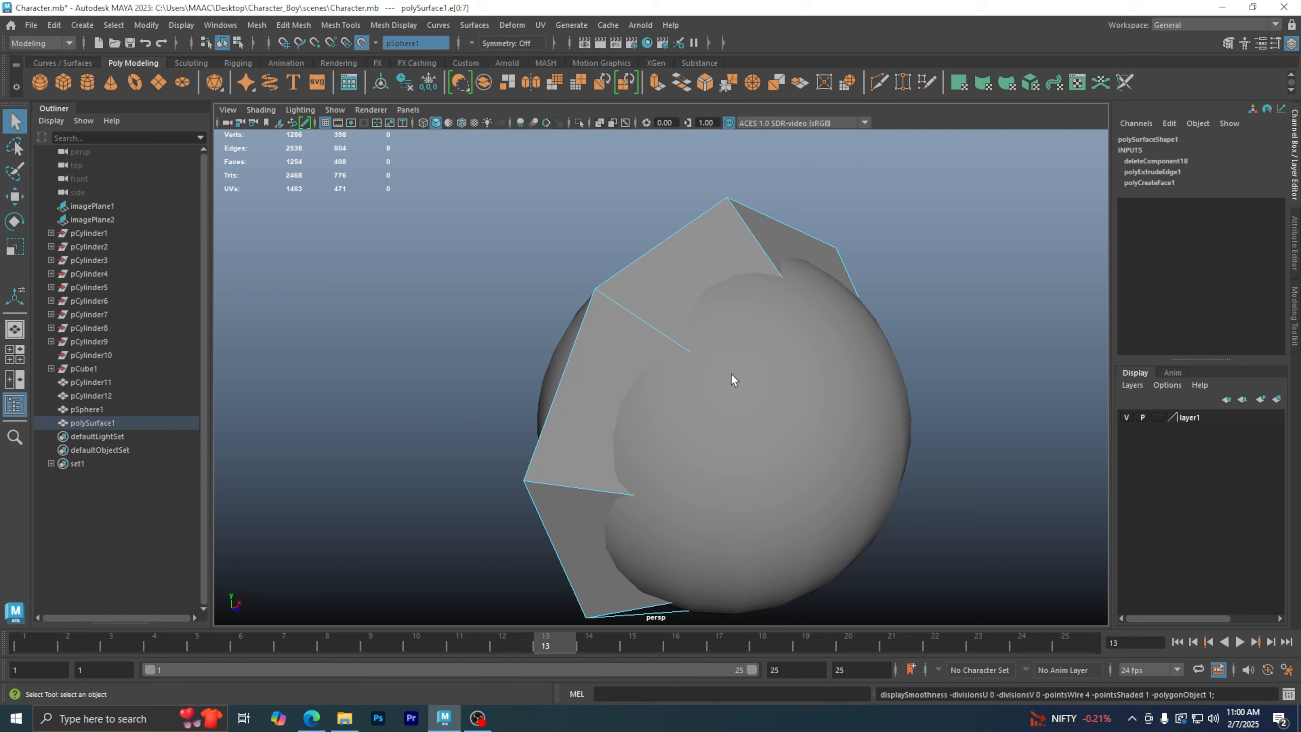
- Try to scale the inner edge loop with the eye sphere still live, and undo the scaling
key("r")
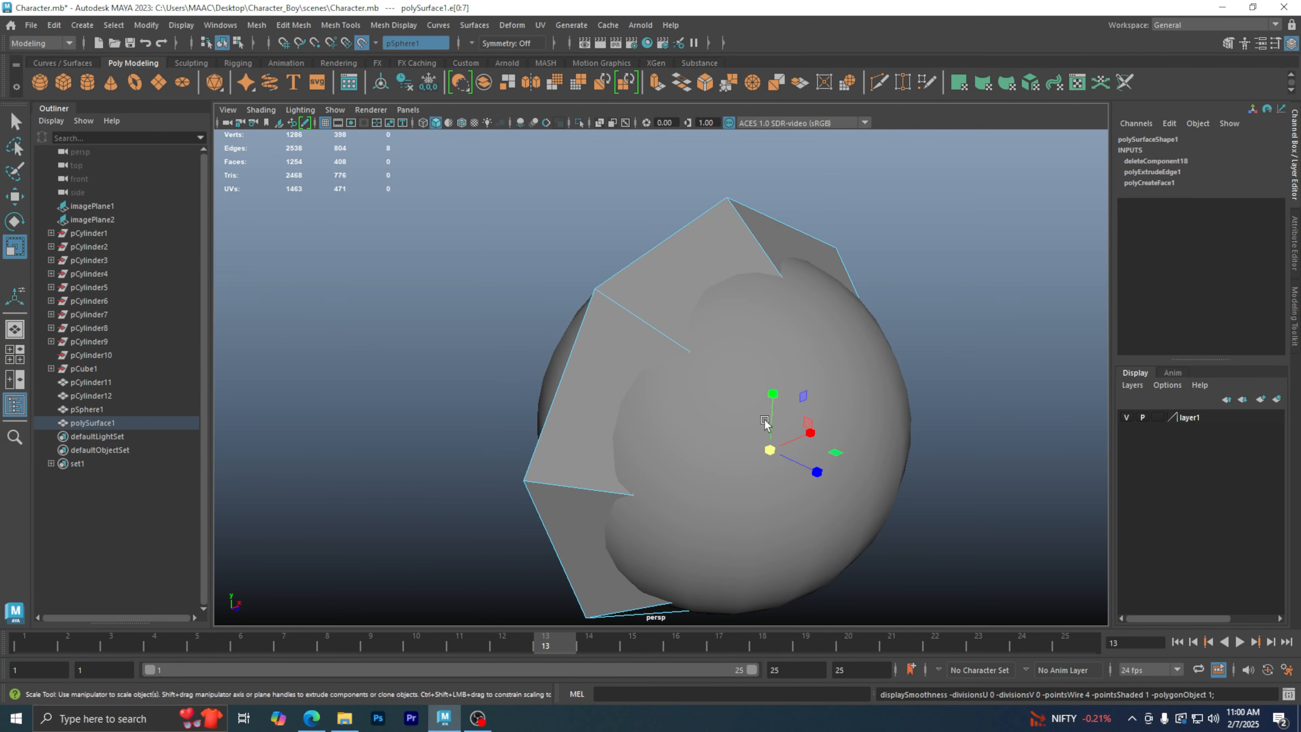
left_click_drag(772, 453, 777, 449)
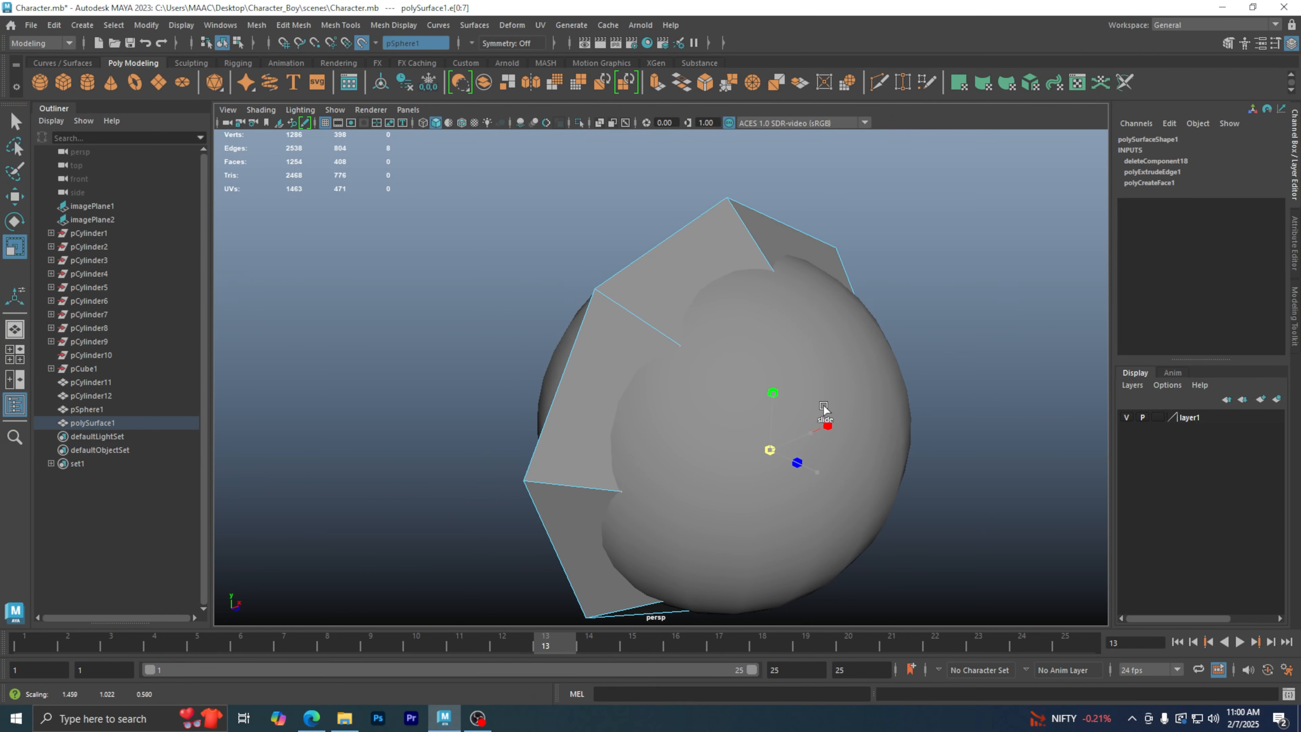
key("ctrl+z")
key("ctrl+z")
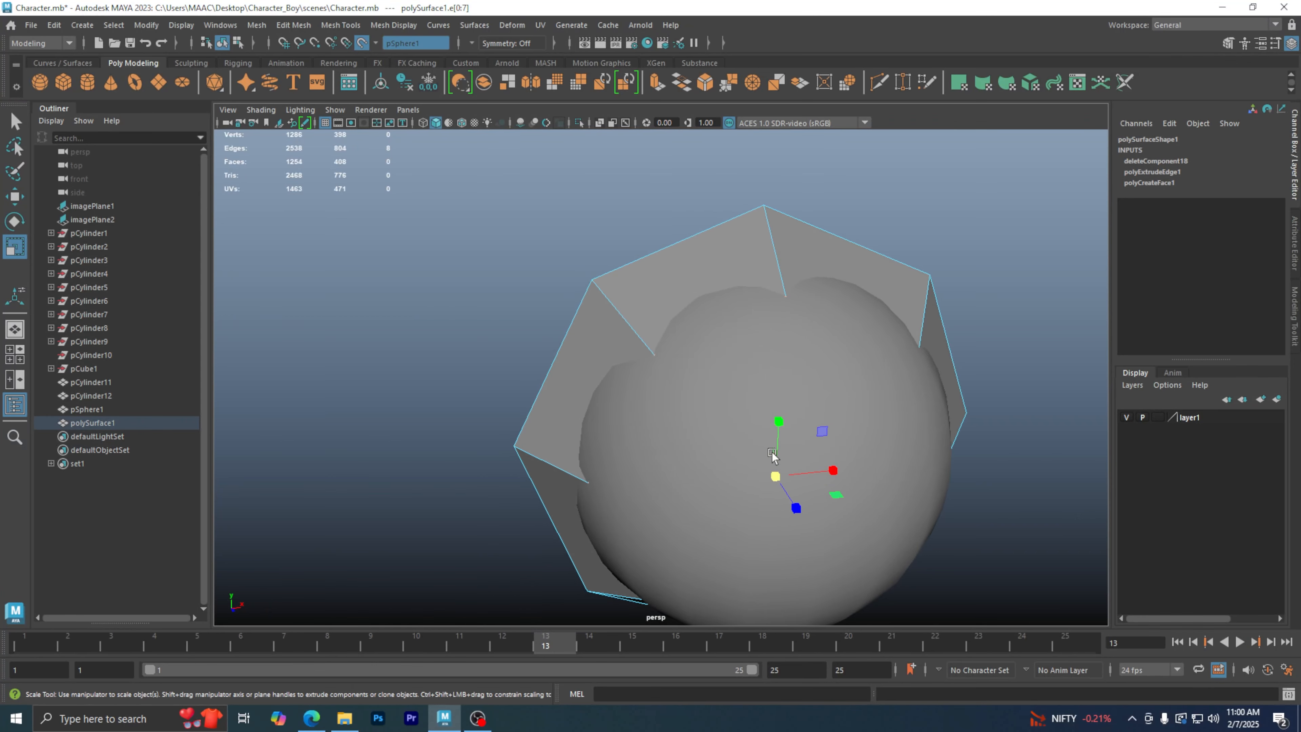
key("ctrl+z")
key("ctrl+z")
key("ctrl+z")
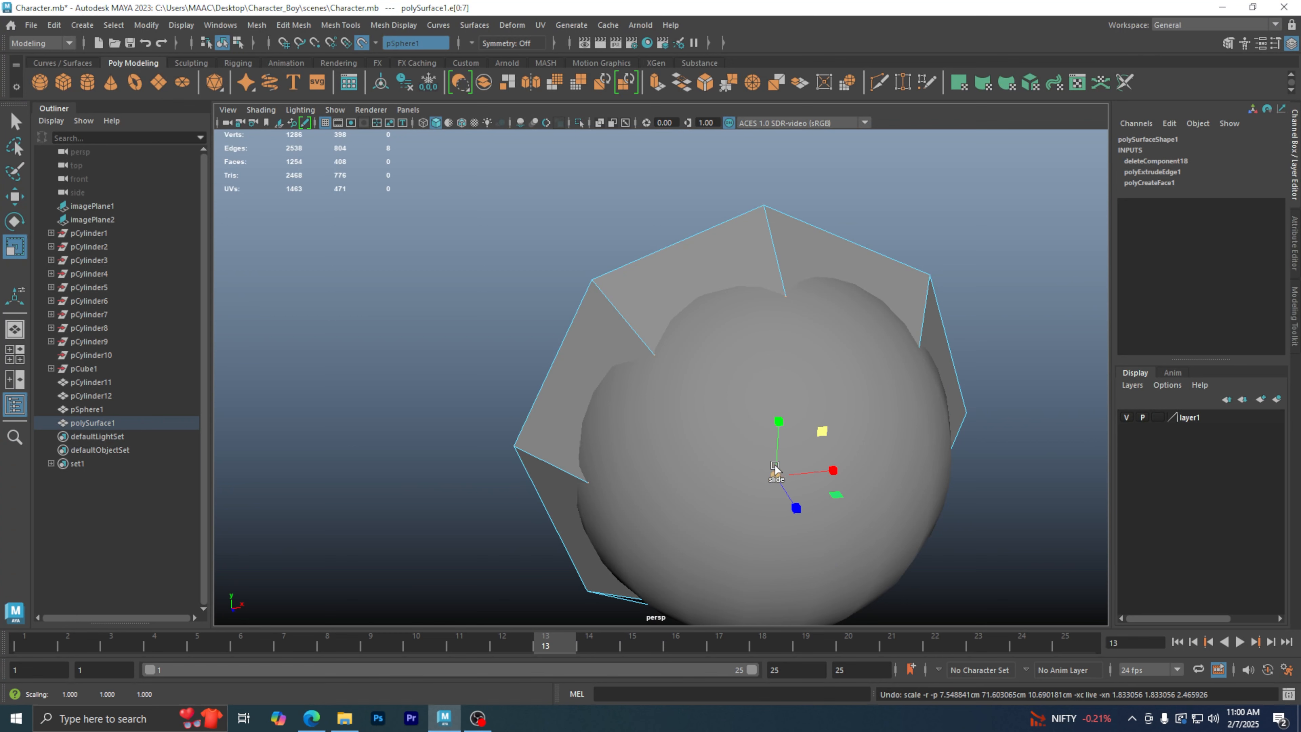
- Disable the live surface on the eye sphere and scale the ring's inner edge loop up uniformly
left_click(362, 44)
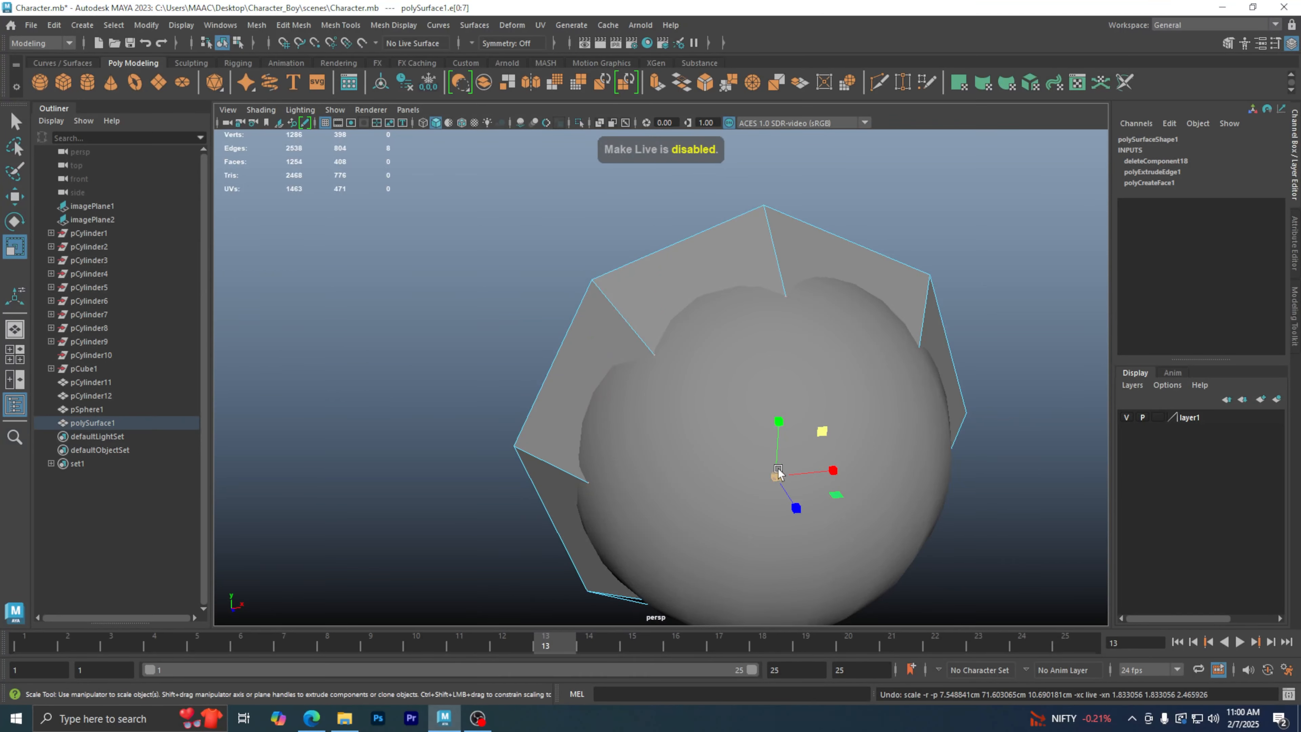
left_click_drag(770, 479, 819, 443)
right_click_drag(804, 438, 553, 397, "alt")
middle_click_drag(602, 405, 616, 341, "alt")
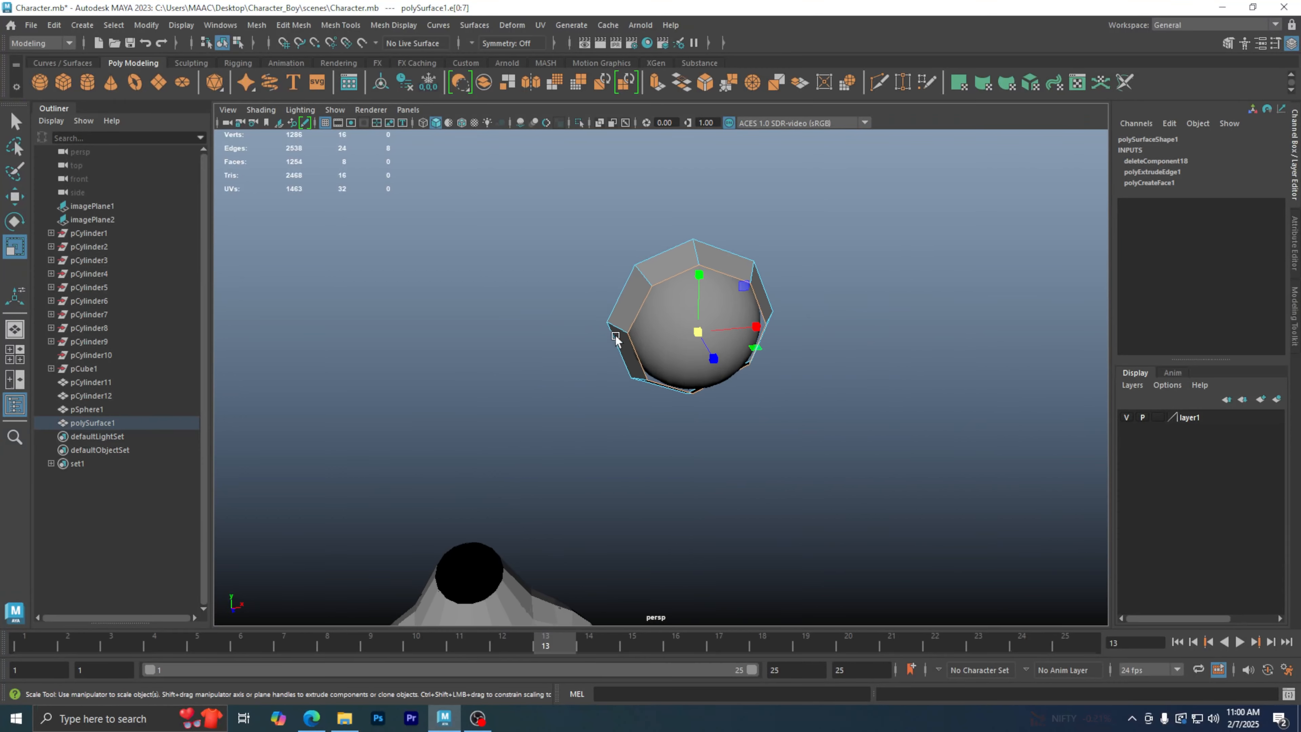
- Turn on the ring's smooth mesh preview and enlarge the inner edge loop further until it fits around the eye sphere
left_click_drag(616, 342, 655, 354, "alt")
key("3")
left_click_drag(797, 383, 772, 355, "alt")
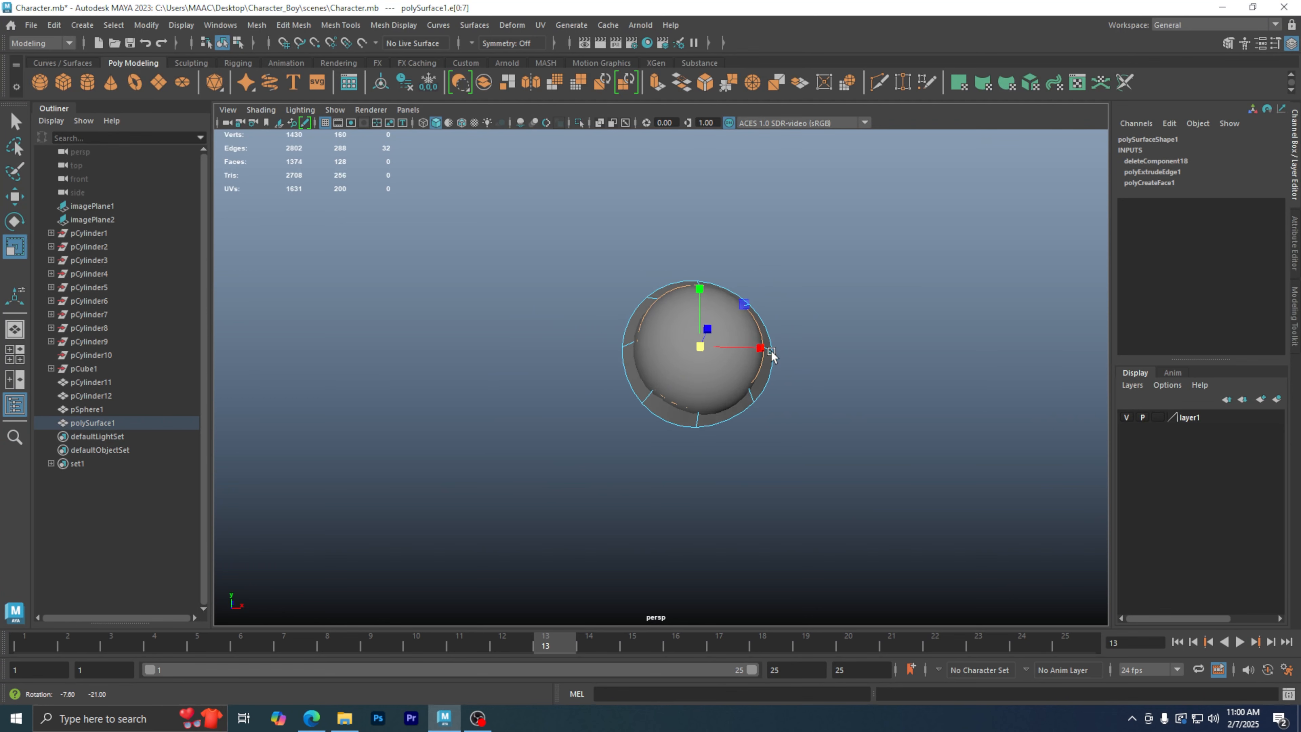
right_click_drag(774, 355, 943, 353, "alt")
middle_click_drag(831, 353, 804, 430, "alt")
left_click_drag(724, 418, 743, 444, "alt")
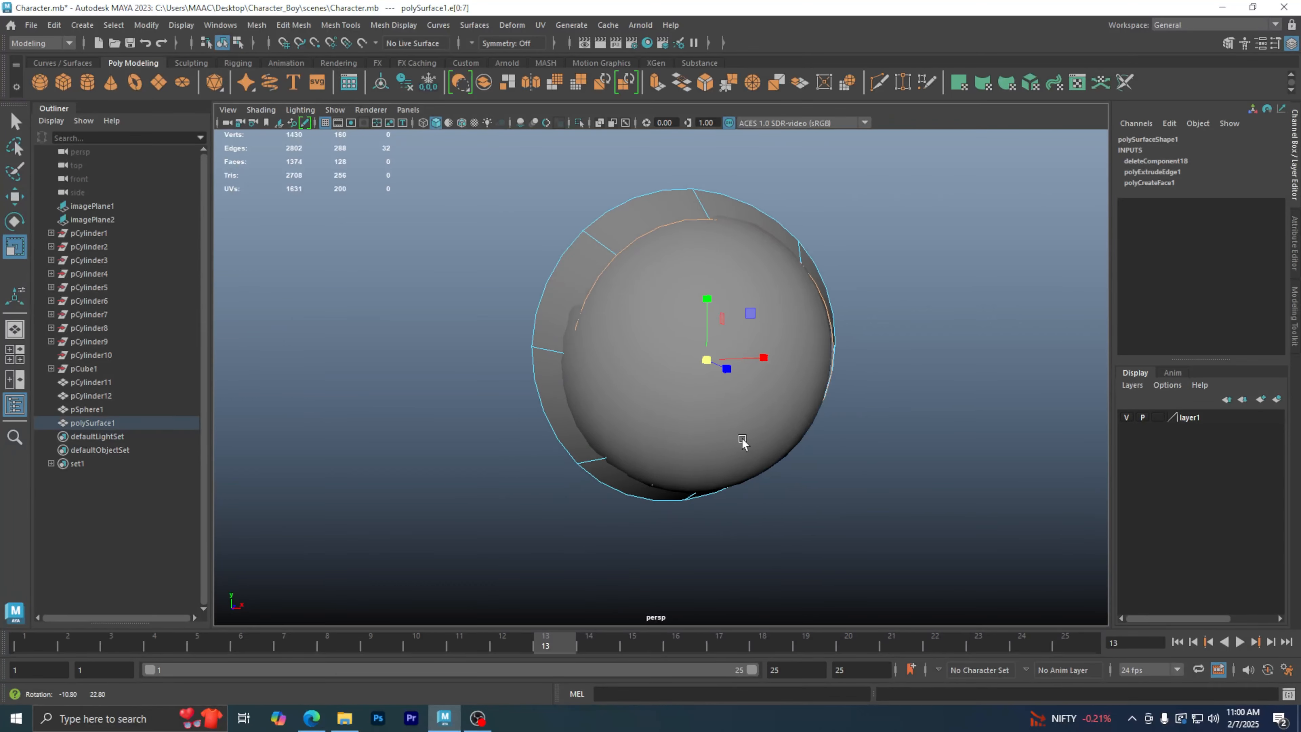
left_click_drag(704, 355, 738, 361)
left_click_drag(785, 317, 799, 359, "alt")
scroll(903, 363, "up", 3)
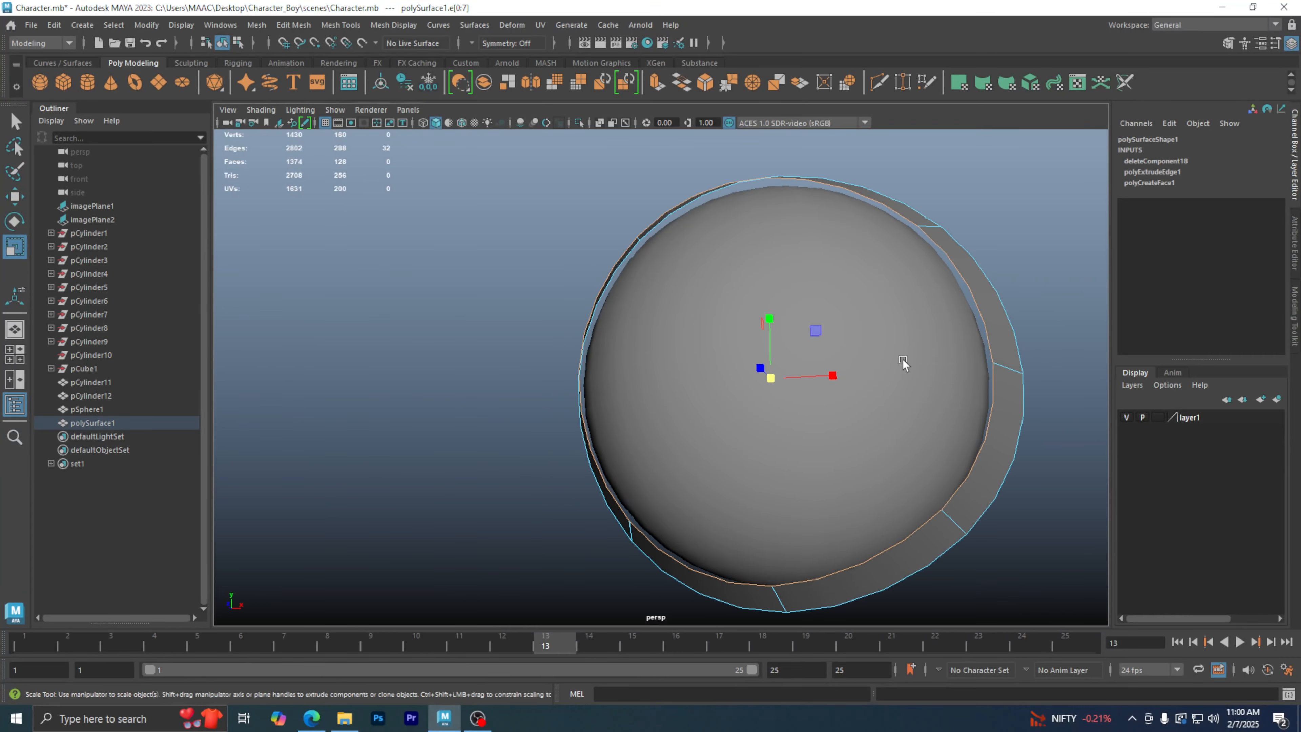
left_click_drag(830, 421, 880, 457, "alt")
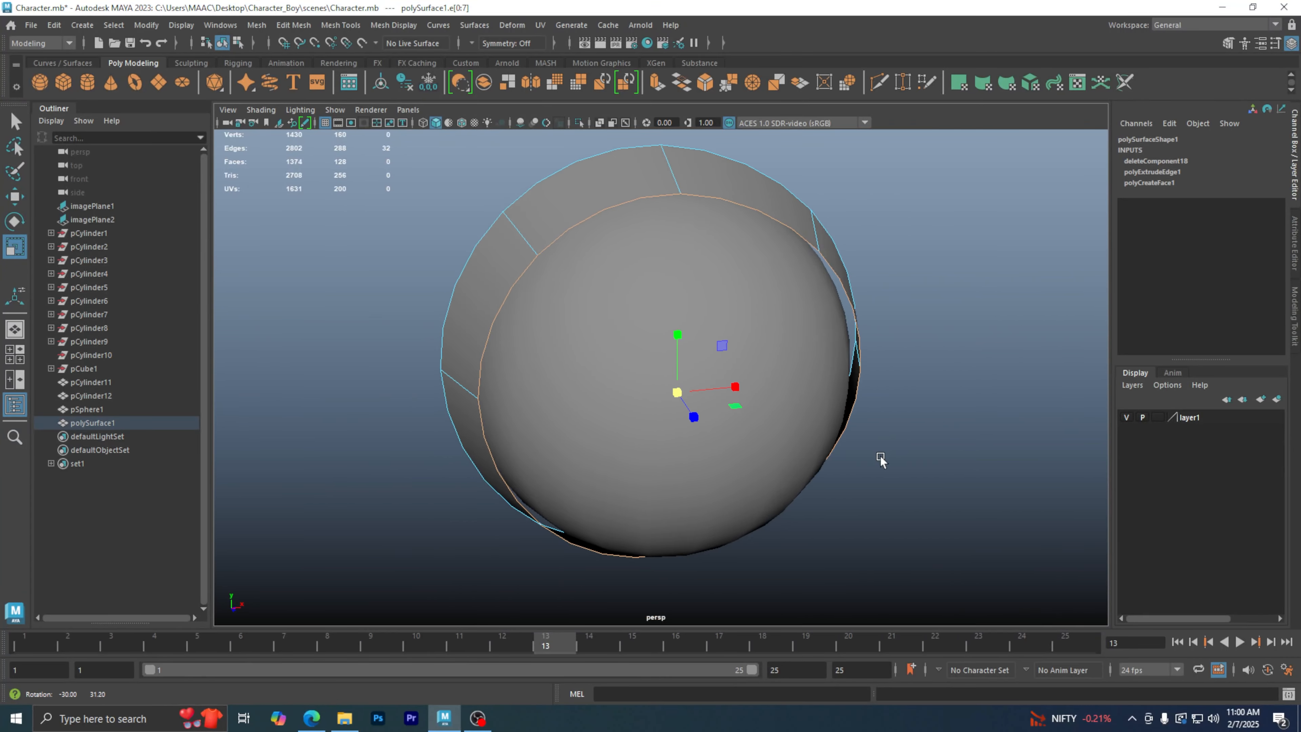
left_click_drag(714, 421, 687, 419, "alt")
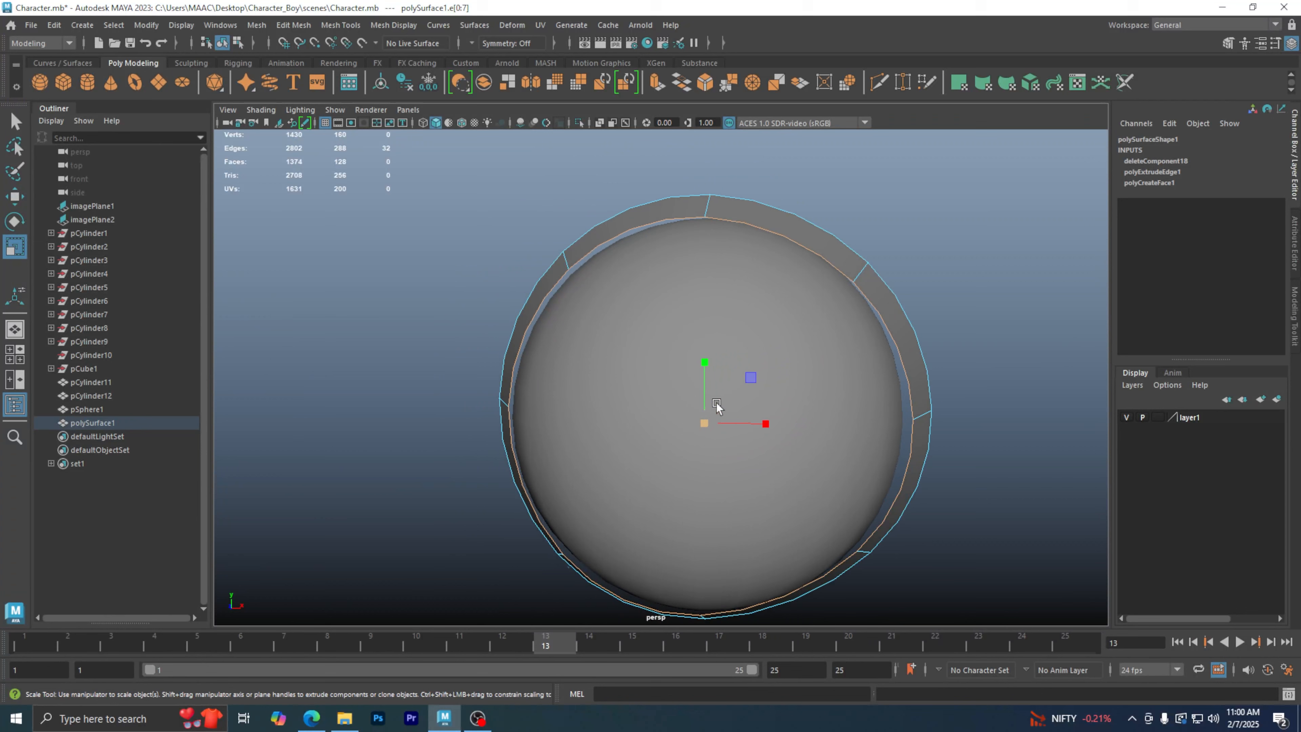
- Return to object mode, select the eye ring and turn off its smooth mesh preview
right_click_drag(718, 317, 776, 300)
left_click(953, 244)
left_click(894, 303)
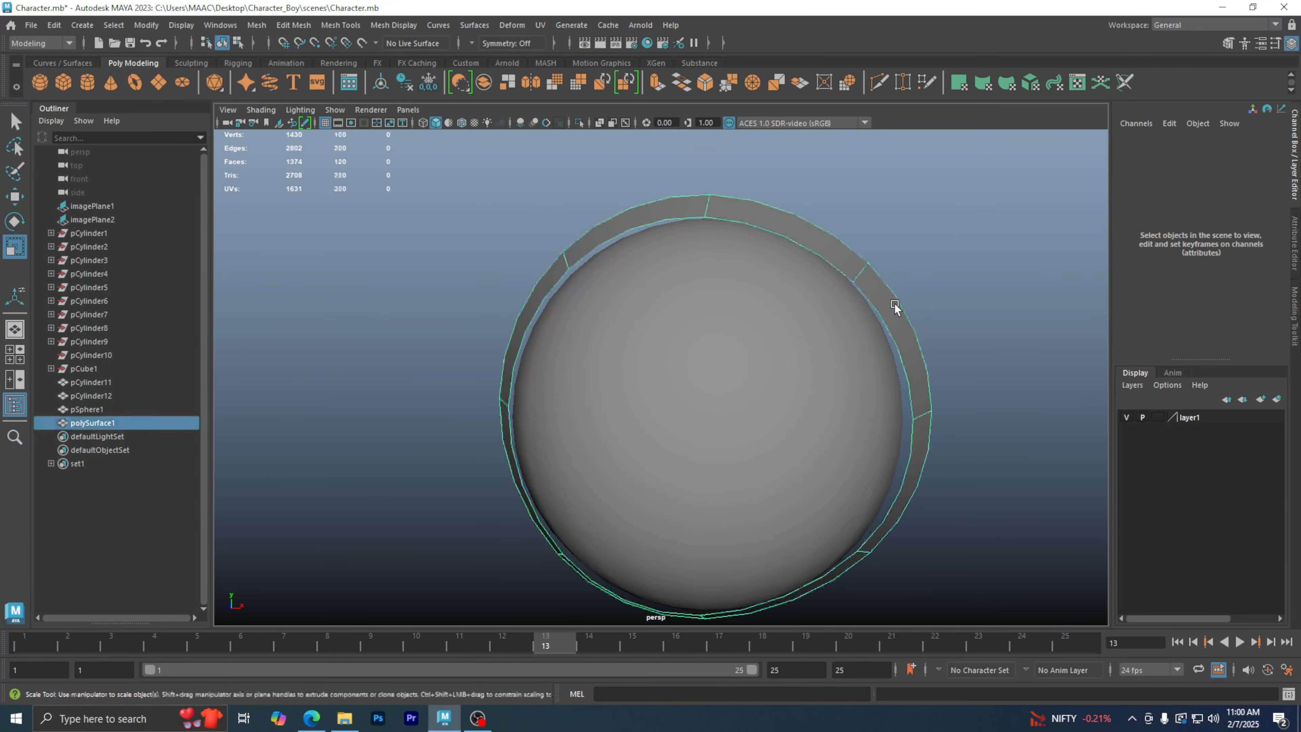
key("1")
left_click(894, 303)
scroll(798, 284, "down", 2)
left_click_drag(798, 284, 839, 267, "alt")
left_click(797, 249)
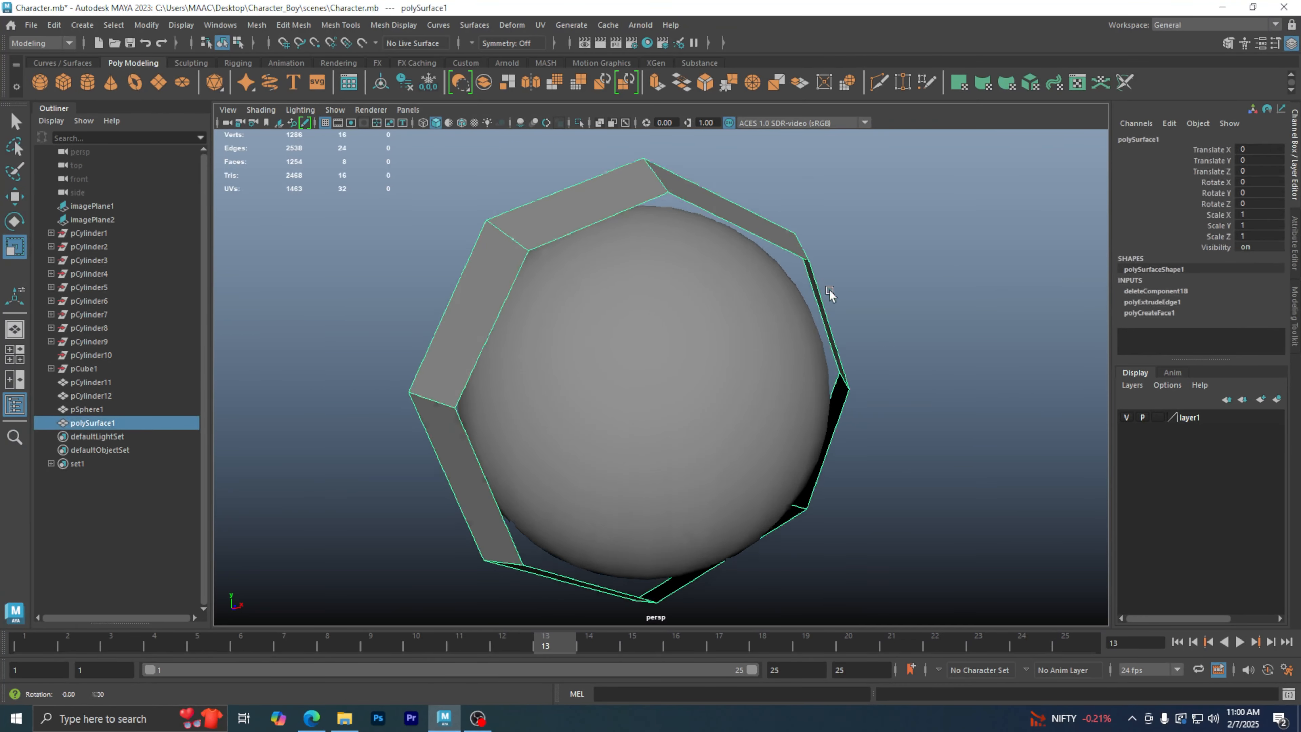
scroll(729, 284, "down", 4)
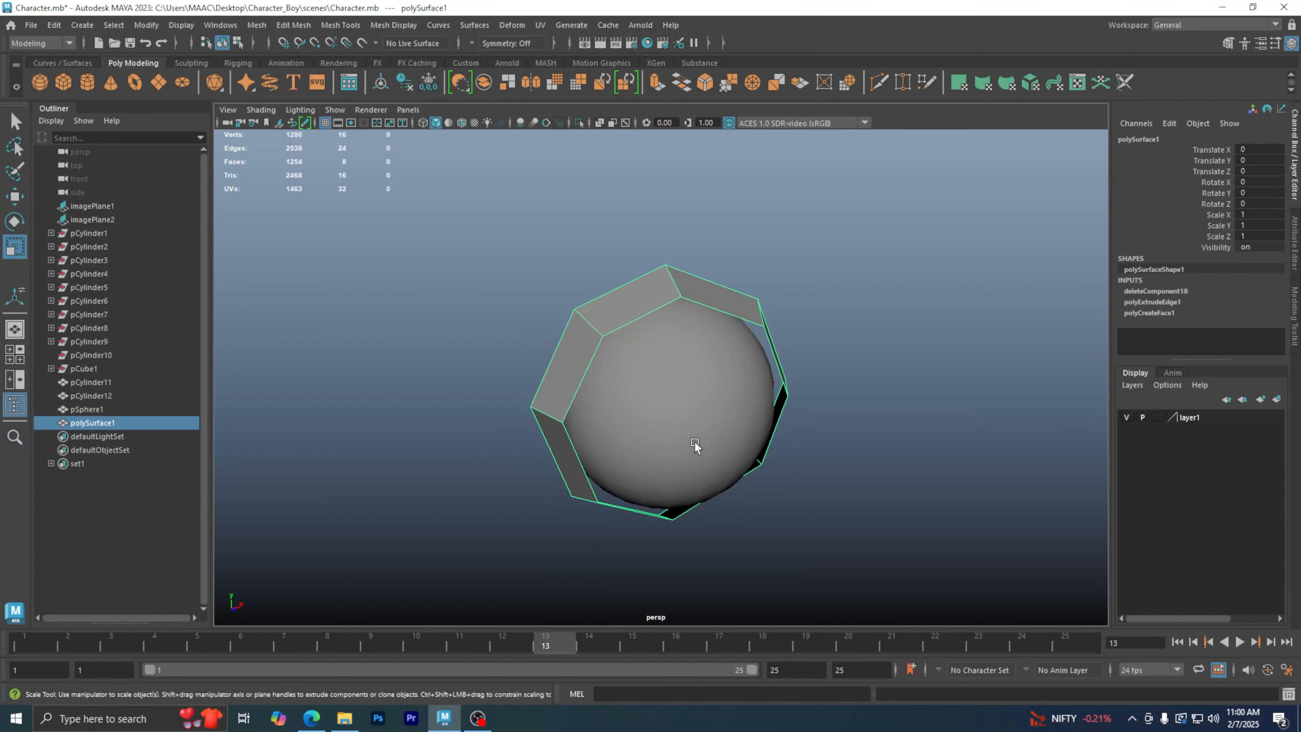
left_click_drag(695, 441, 644, 406, "alt")
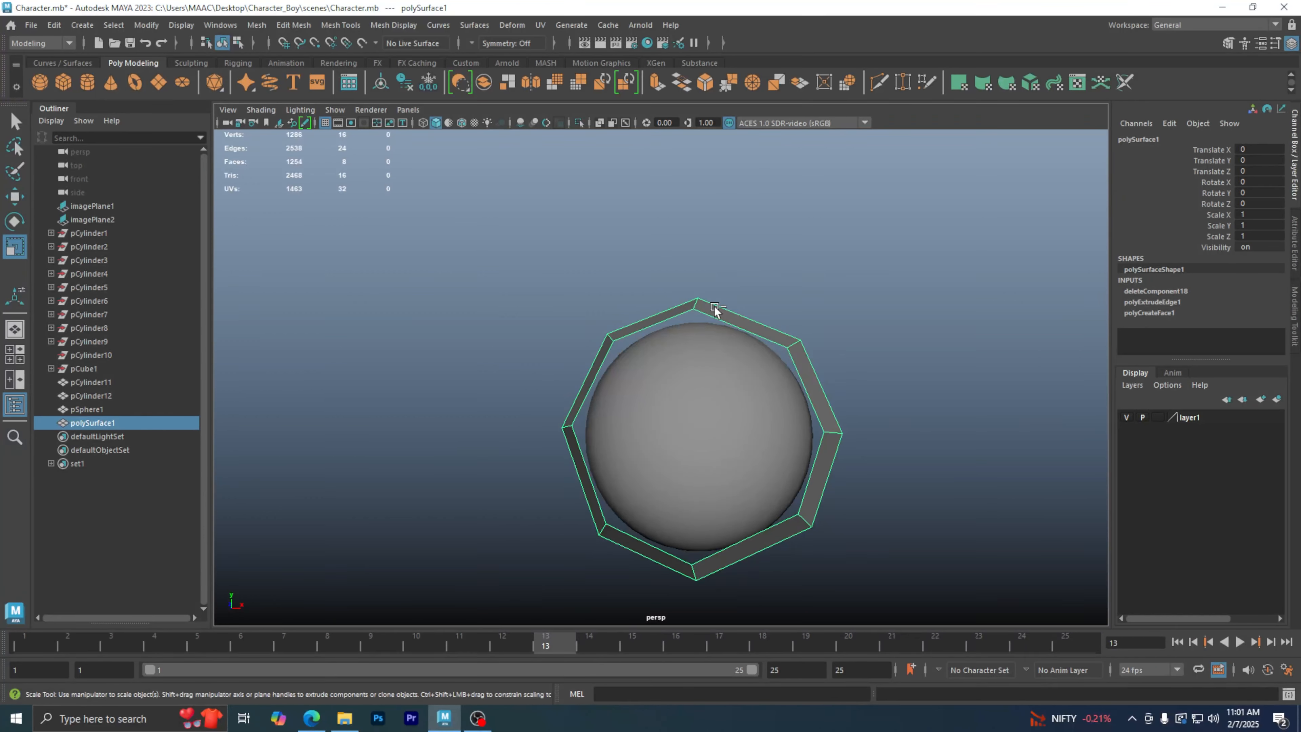
- Extrude all faces of the eye ring with a Local Translate Z of -0.146 to give it thickness
key("ctrl+e")
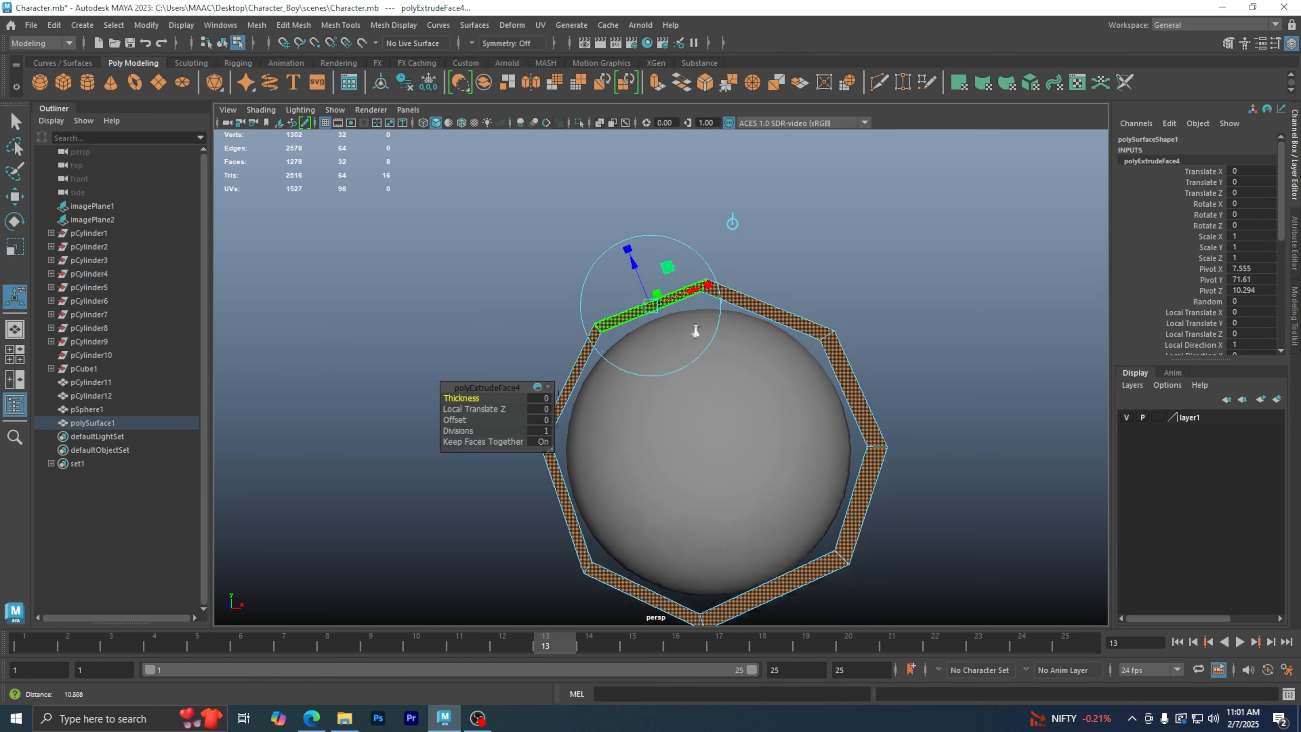
scroll(754, 333, "up", 3)
scroll(804, 329, "up", 4)
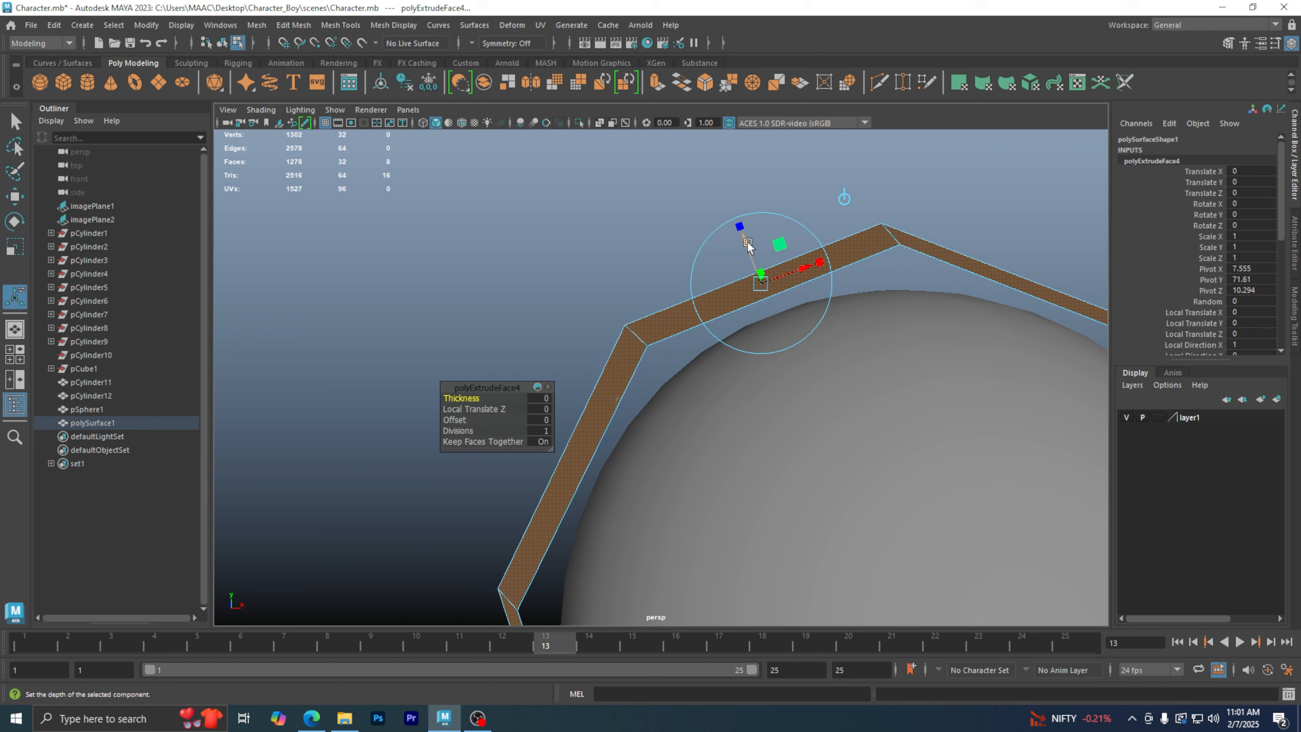
left_click_drag(748, 246, 830, 421)
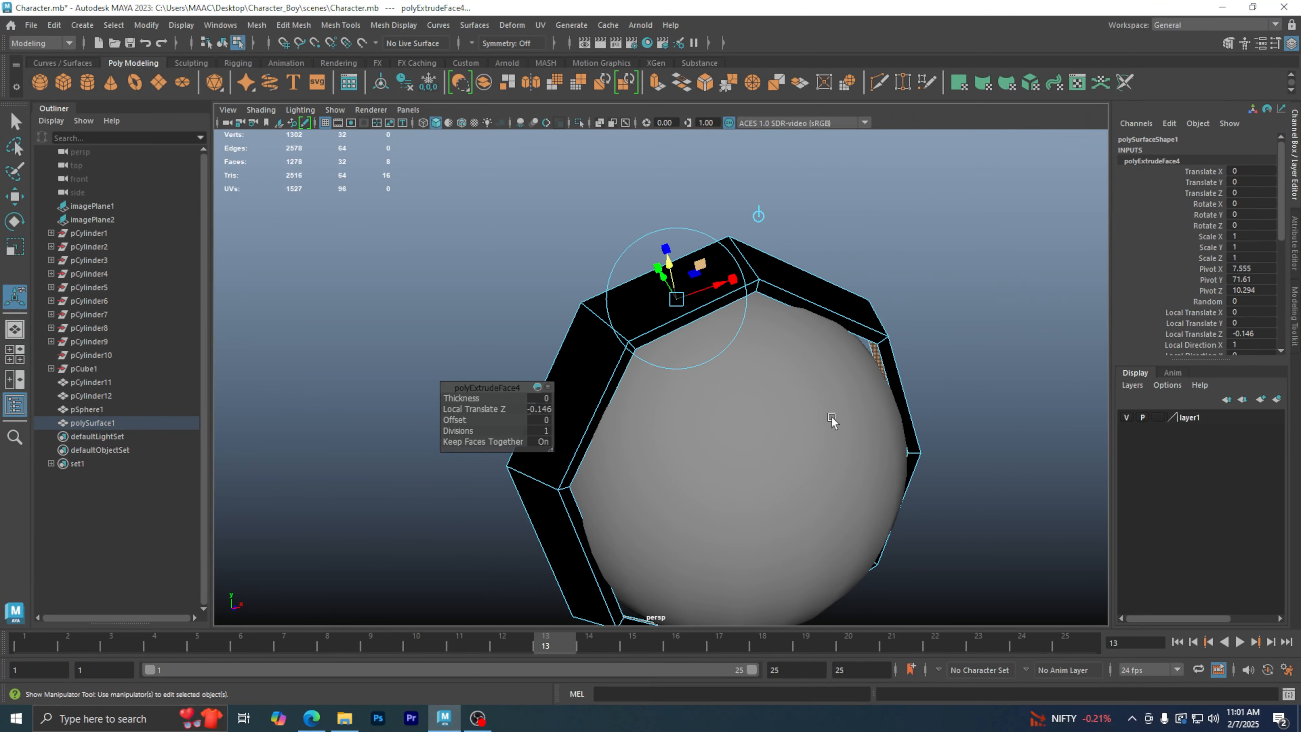
scroll(834, 334, "down", 5)
scroll(880, 322, "up", 1)
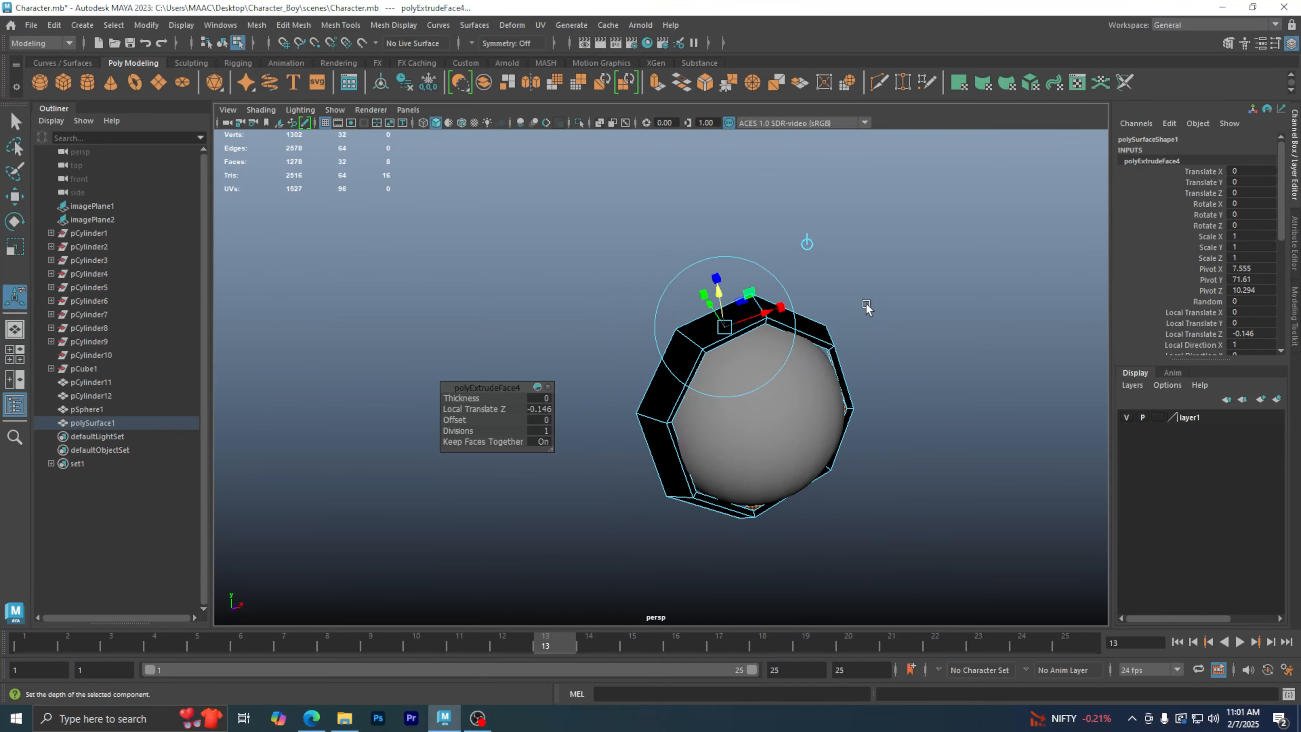
- Leave face editing and select the thickened eye ring as a whole object
right_click_drag(865, 307, 915, 288)
left_click(913, 286)
left_click_drag(912, 285, 860, 313, "alt")
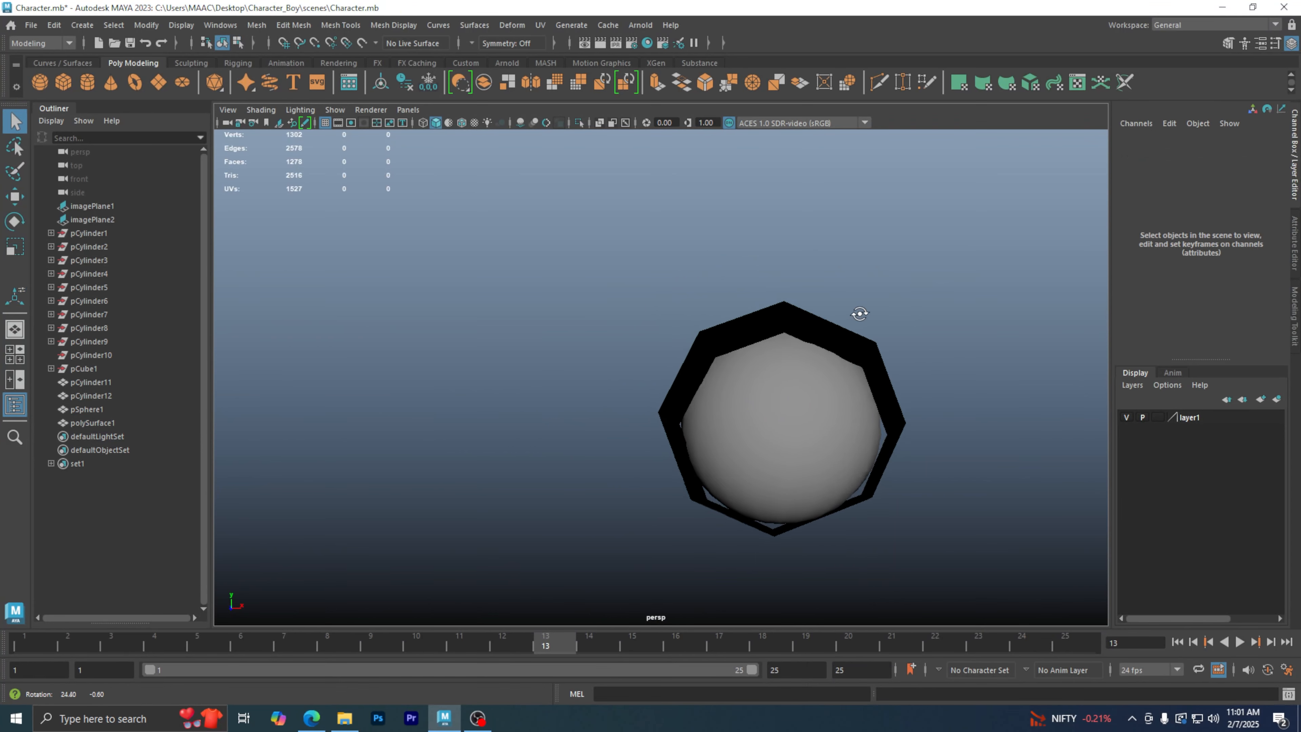
left_click(863, 353)
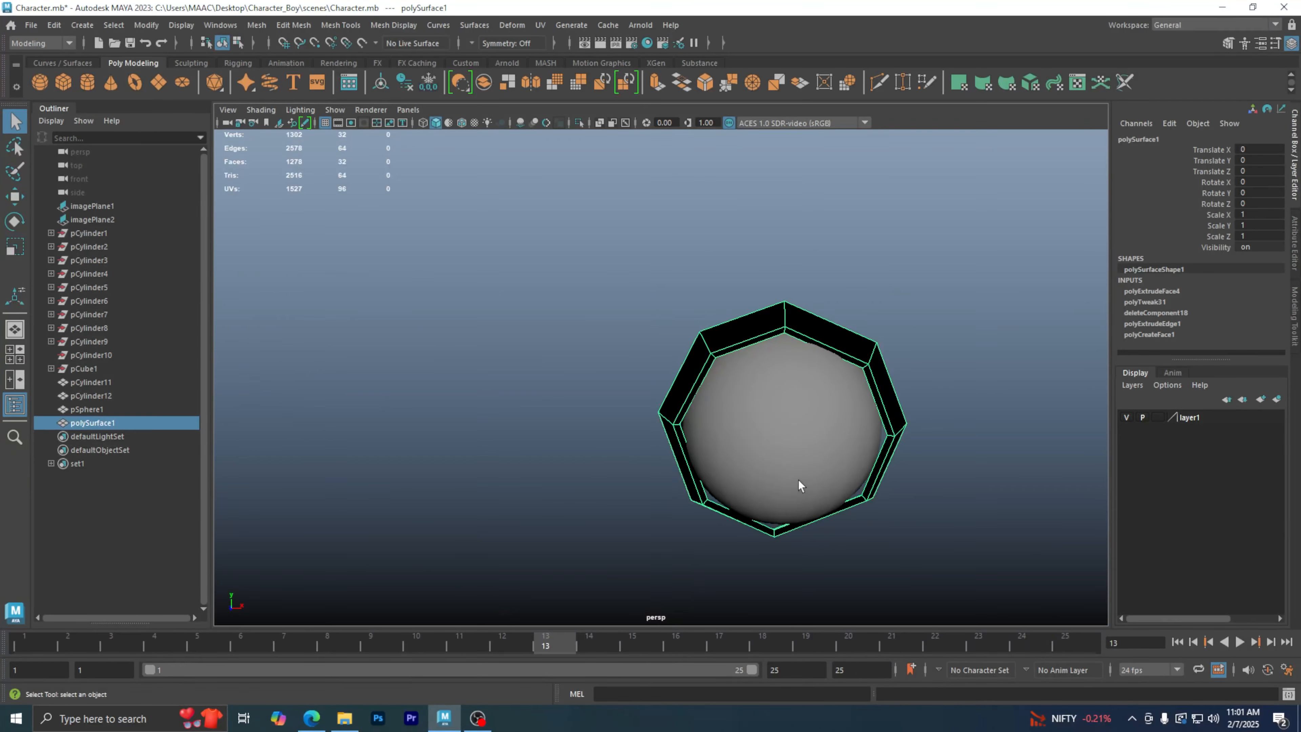
mouse_move(800, 479)
left_mouse_down("alt")
mouse_move(863, 459)
mouse_move(959, 456)
mouse_move(784, 456)
mouse_move(790, 436)
mouse_move(762, 451)
mouse_move(796, 462)
left_mouse_up("alt")
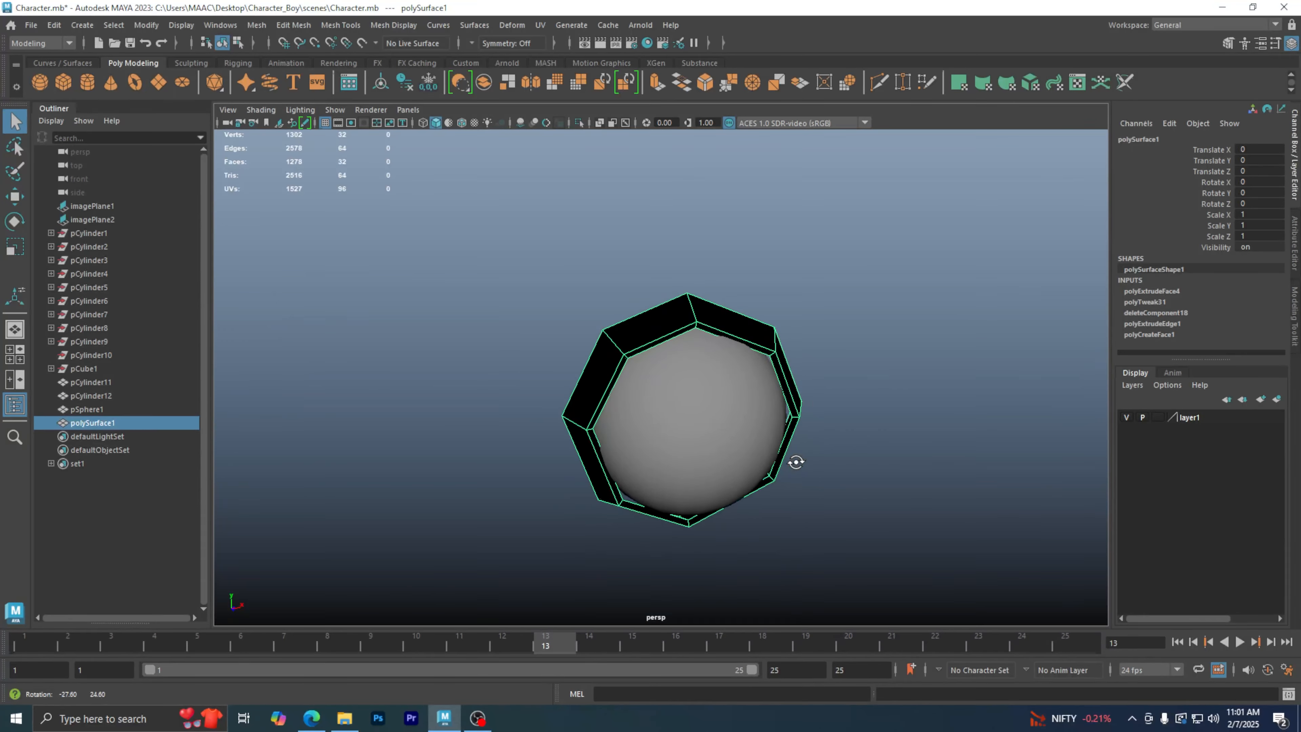
left_click_drag(725, 424, 760, 445, "alt")
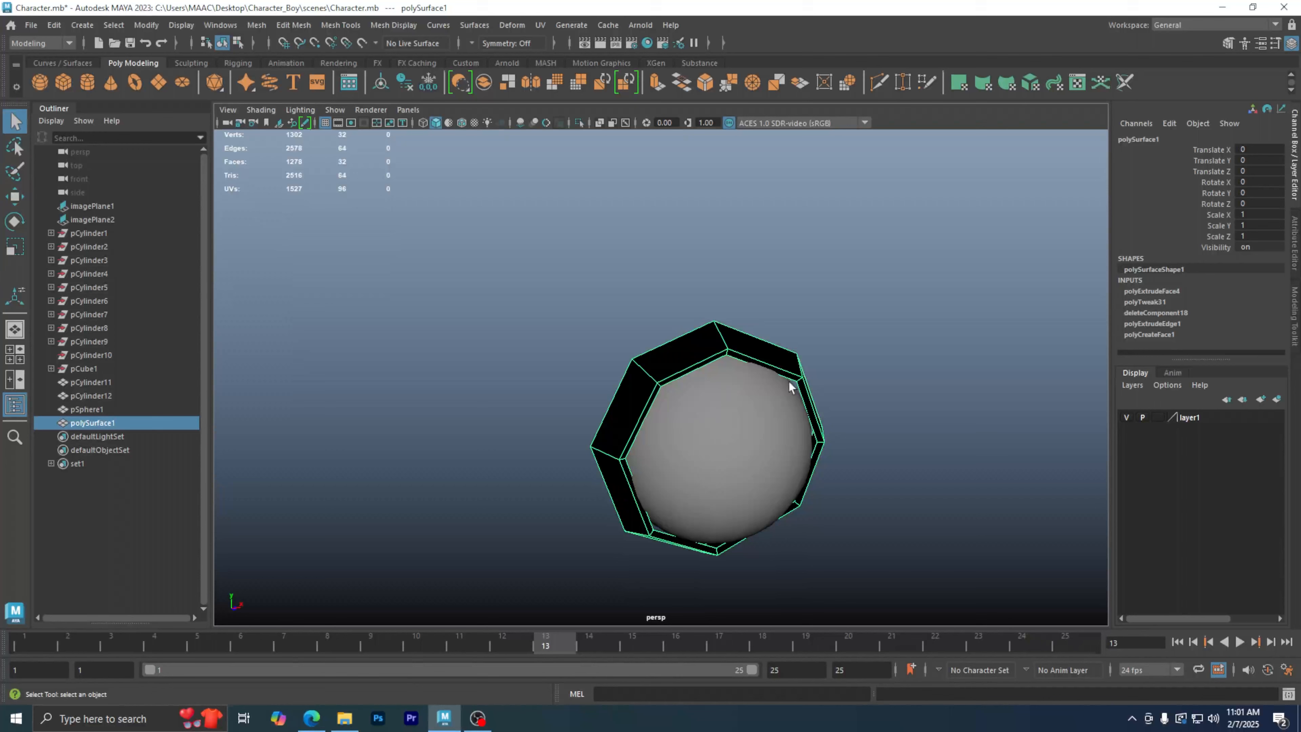
scroll(785, 383, "up", 2)
middle_click_drag(776, 390, 756, 349, "alt")
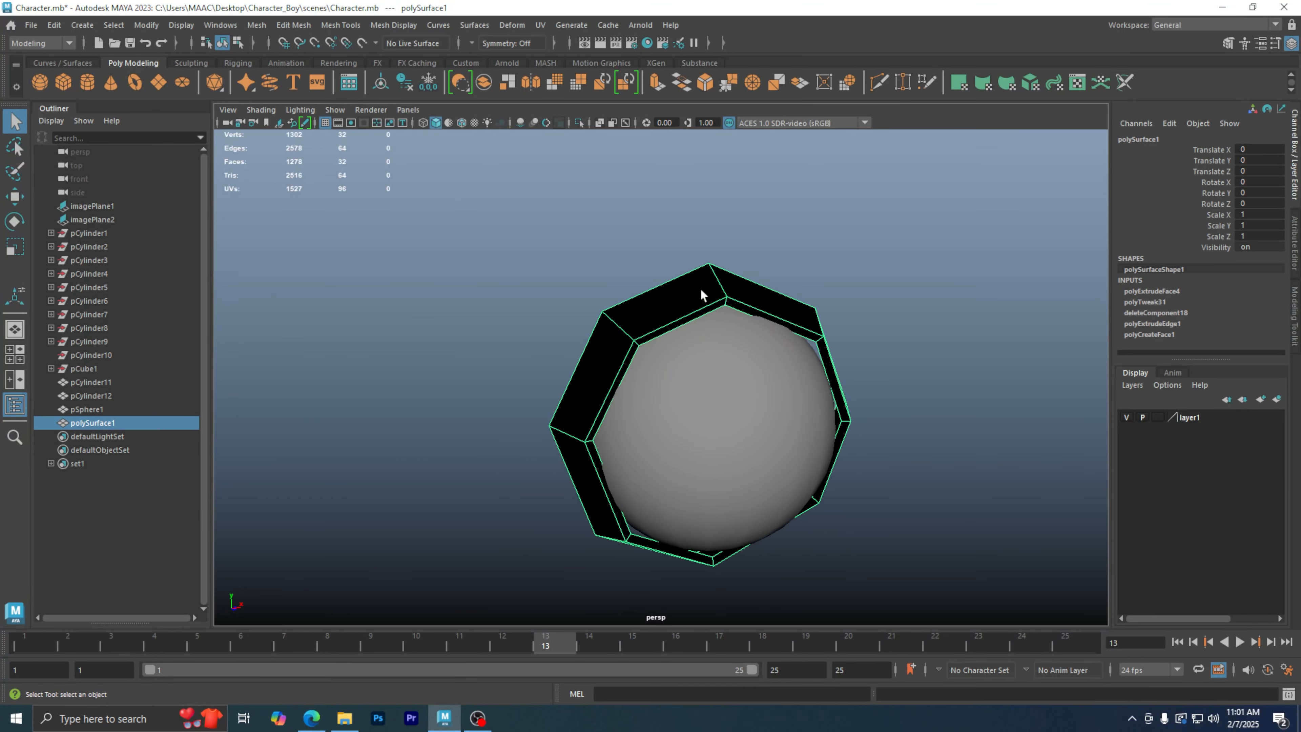
- Reverse the normals of the eye ring, deselect it and check its surface from the front and side
right_click_drag(700, 288, 766, 260)
left_click(396, 26)
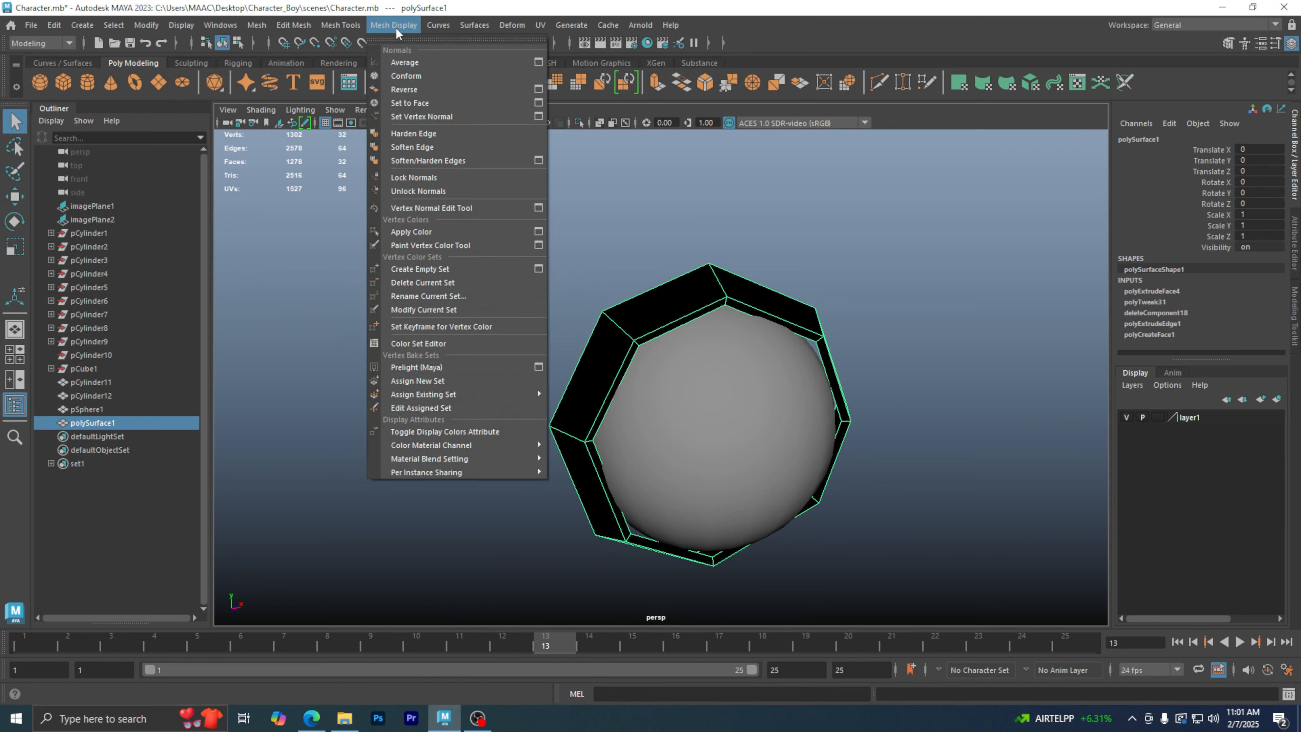
left_click(404, 89)
key("r")
left_click(855, 269)
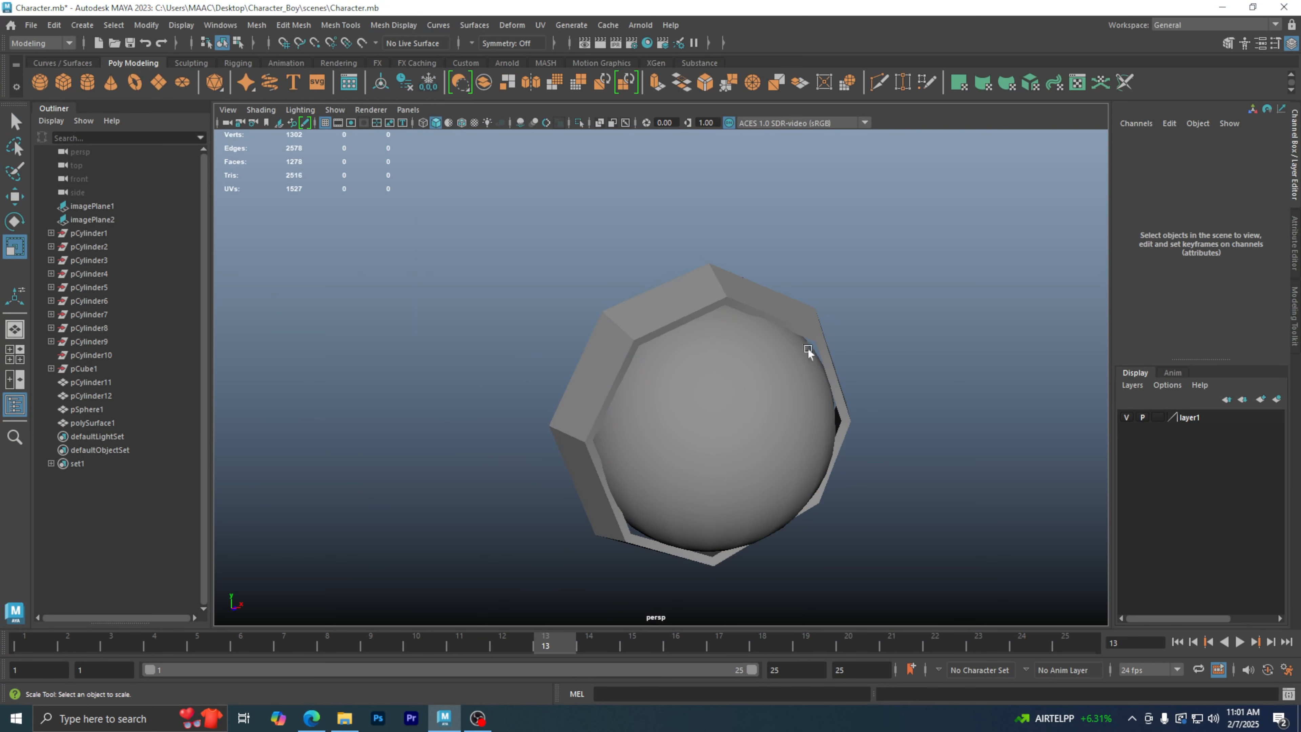
mouse_move(680, 331)
left_mouse_down("alt")
mouse_move(919, 320)
mouse_move(863, 346)
mouse_move(721, 343)
mouse_move(683, 314)
left_mouse_up("alt")
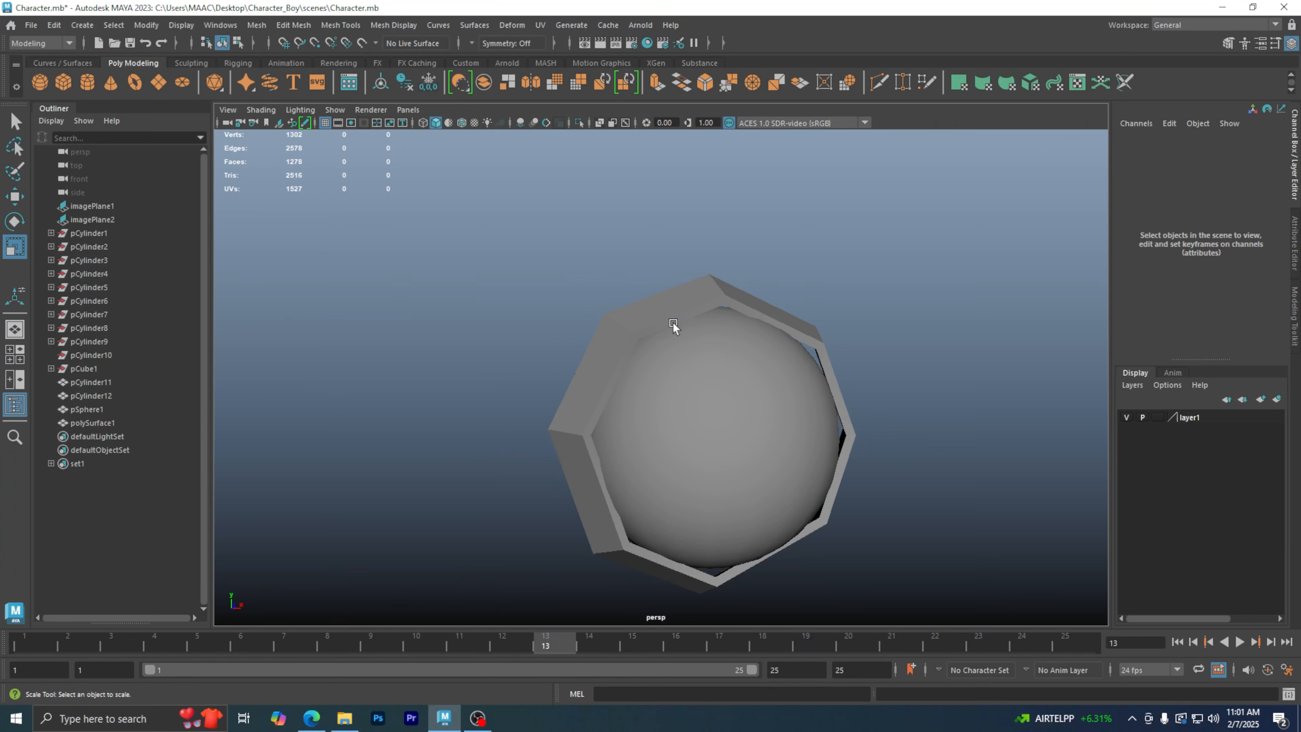
left_click_drag(739, 353, 695, 339, "alt")
scroll(951, 334, "down", 3)
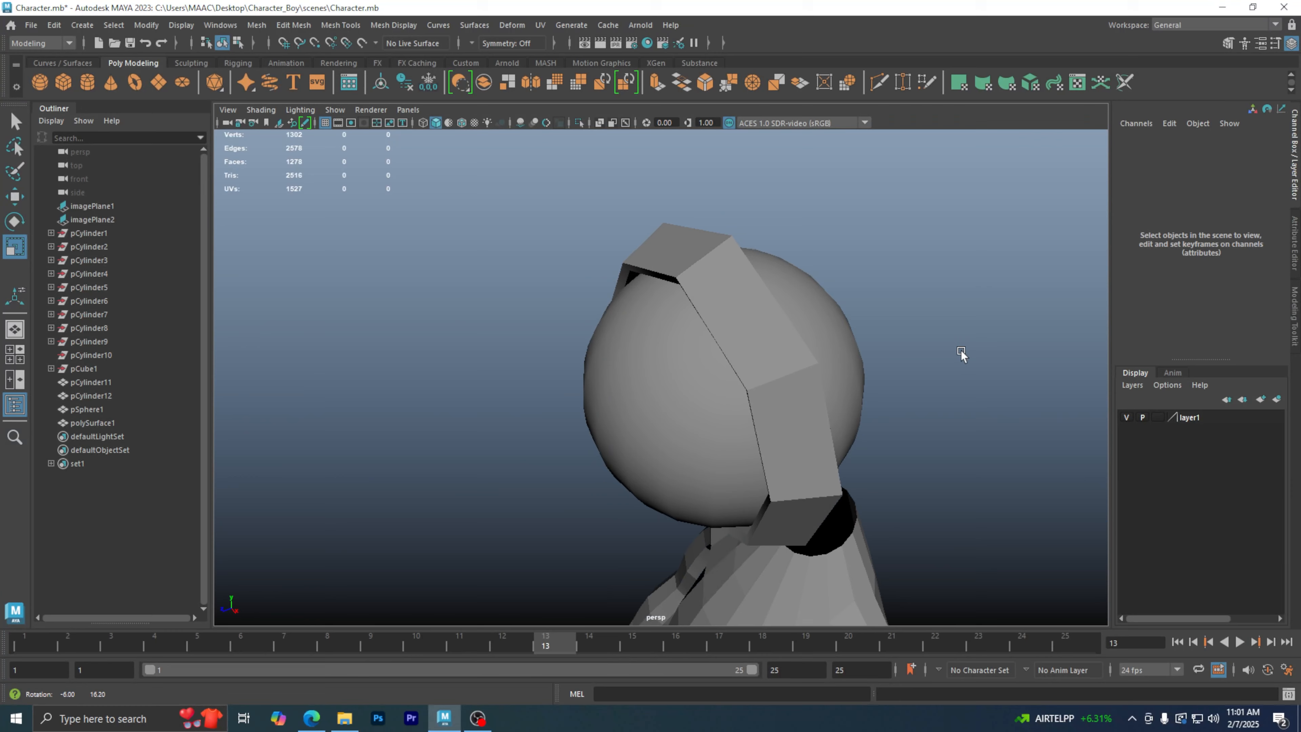
- Examine how the eye ring and sphere line up with the side and front reference images
key("space")
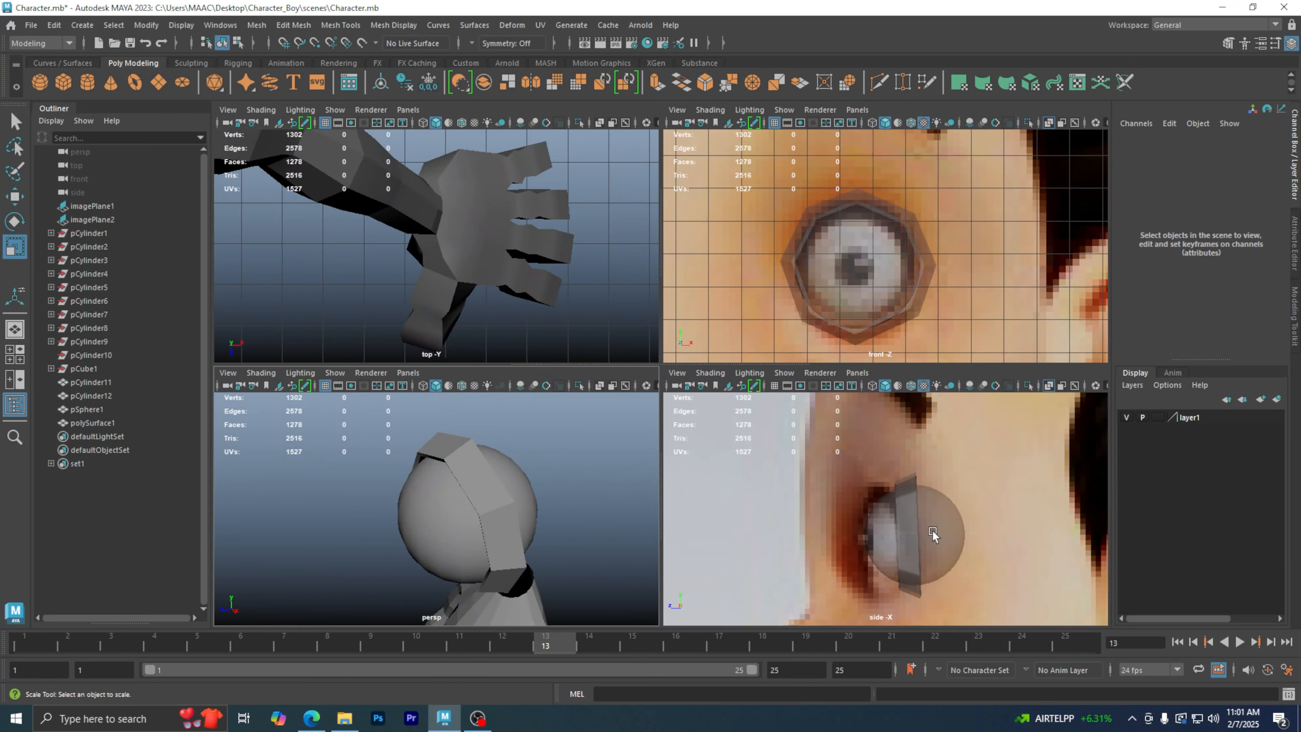
key("space")
scroll(885, 493, "up", 2)
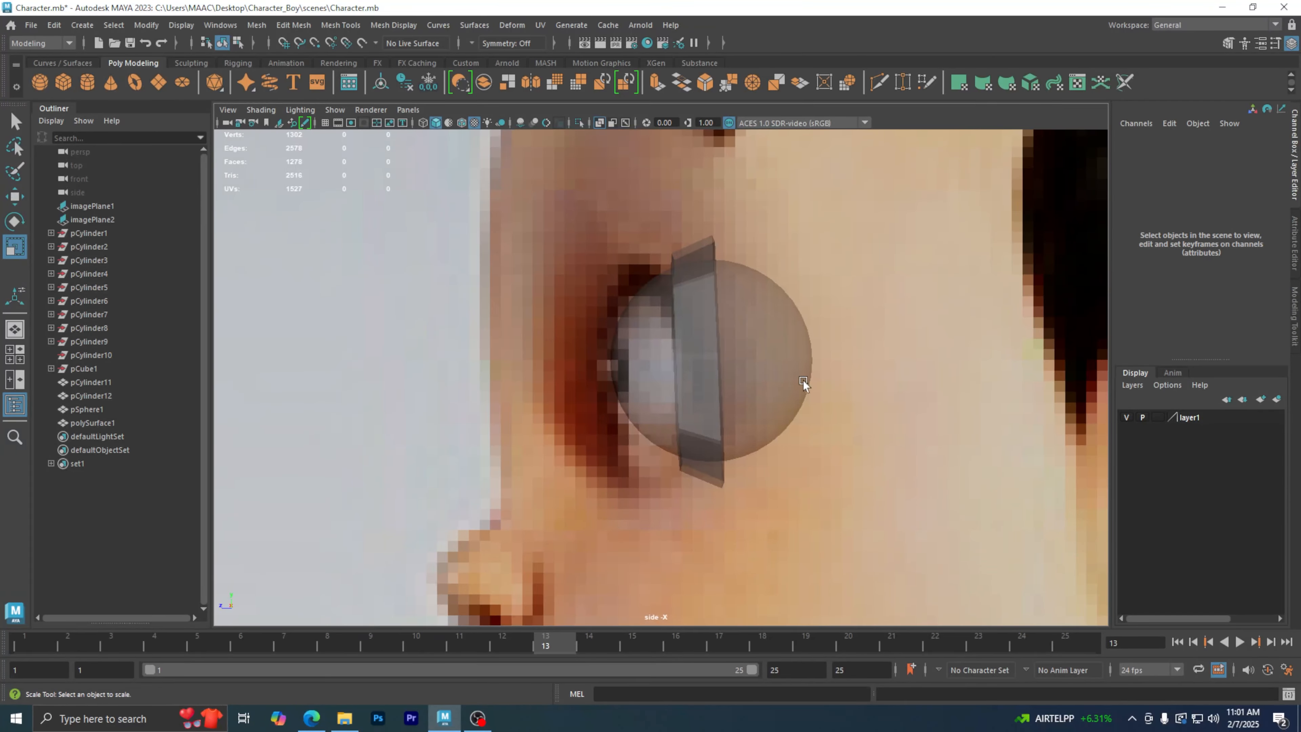
left_click_drag(876, 331, 654, 452)
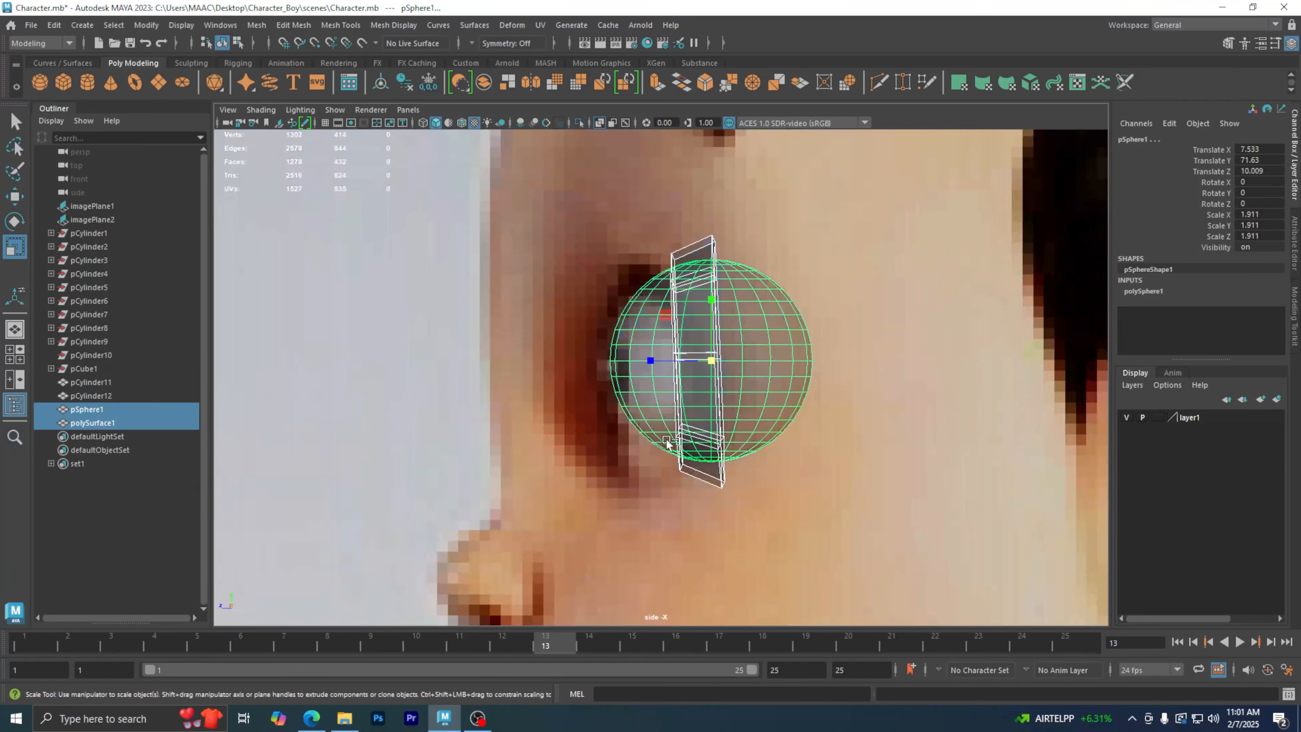
left_click(1028, 392)
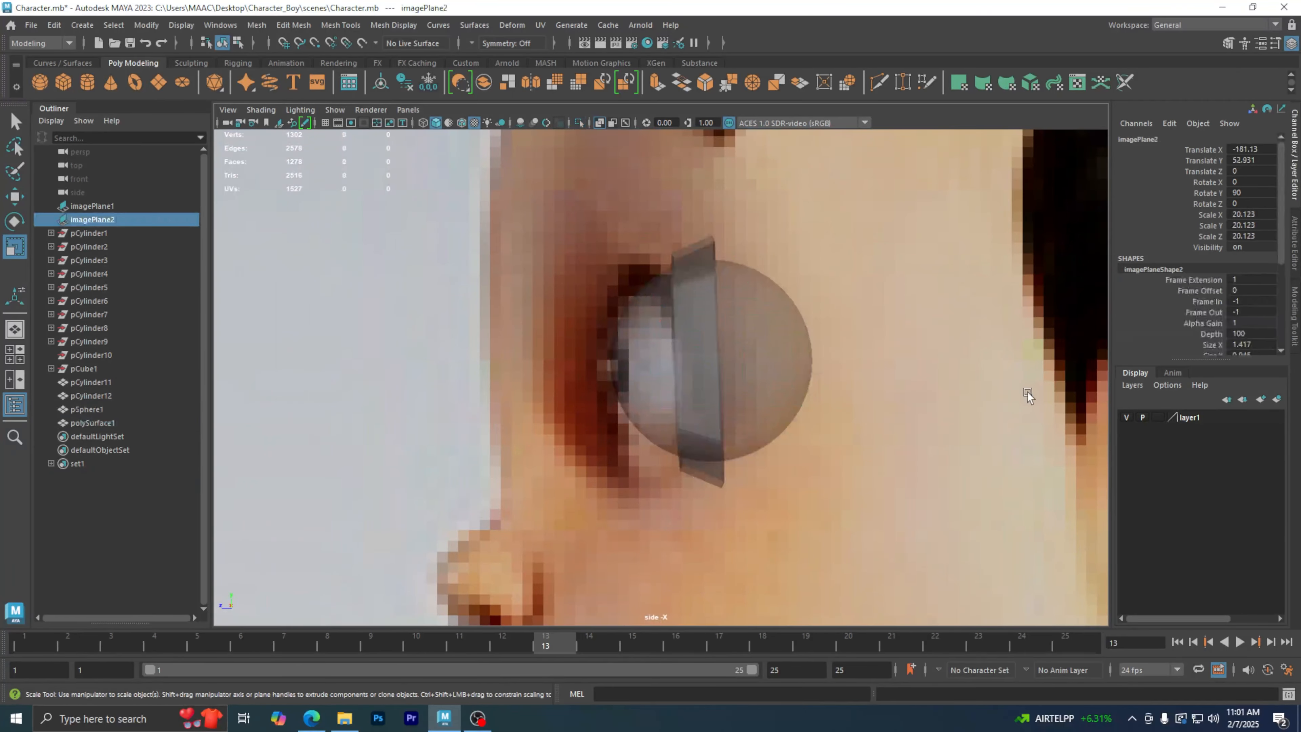
left_click(1129, 417)
left_click(1126, 416)
key("space")
key("space")
key("space")
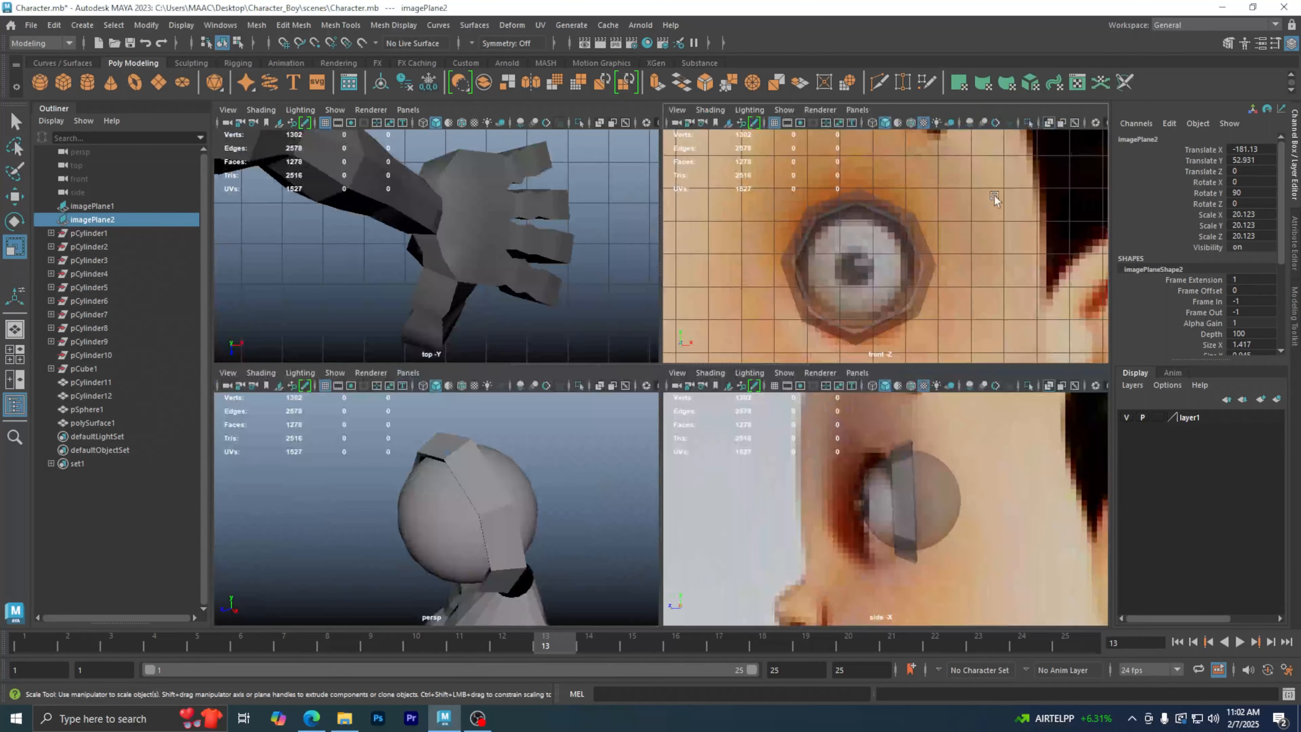
key("space")
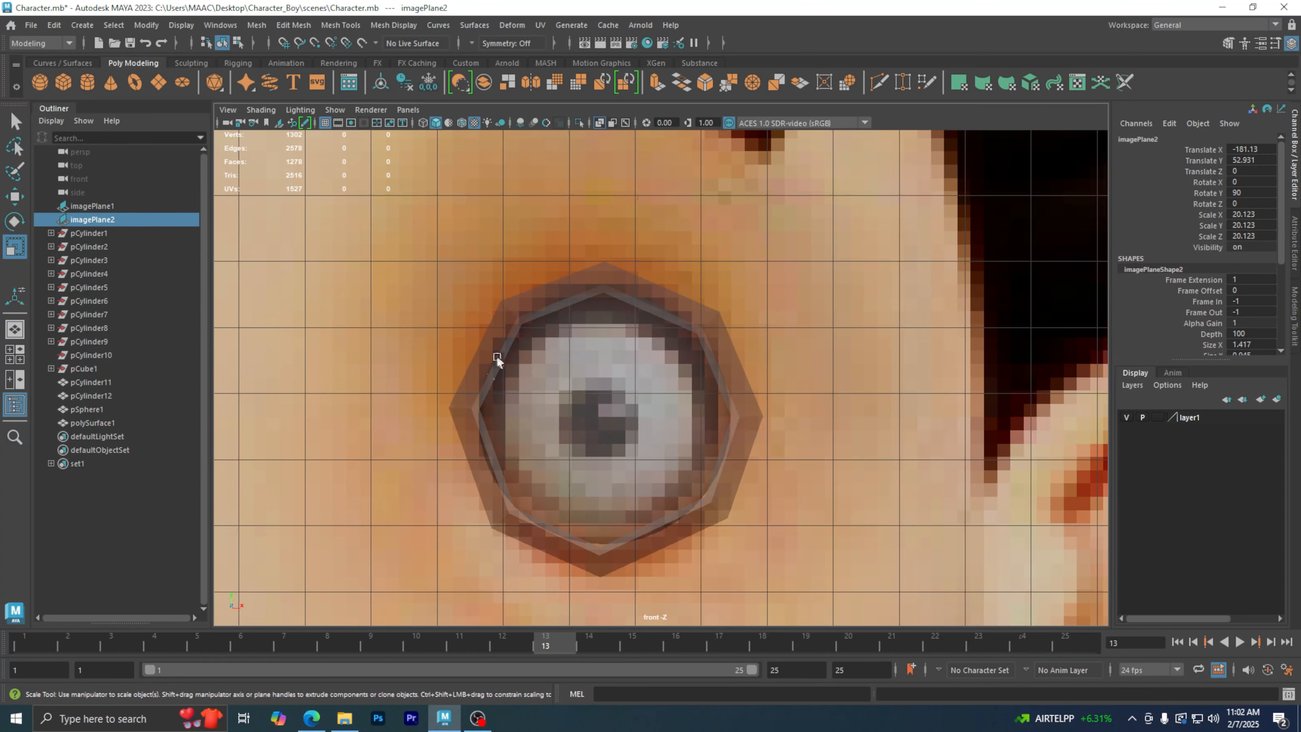
scroll(496, 357, "down", 3)
key("space")
key("space")
- Select the eye ring and examine its fit around the eye sphere from above and from the front
left_click(718, 318)
key("space")
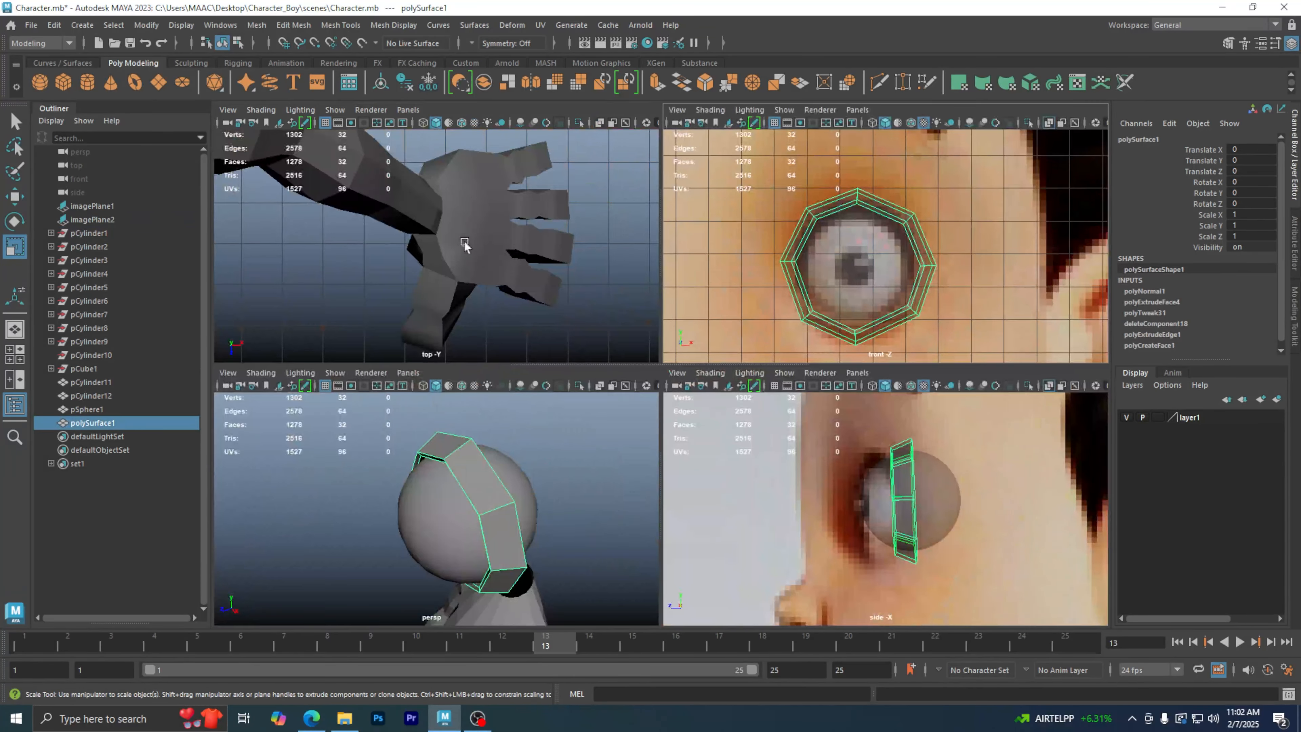
key("space")
scroll(619, 248, "down", 5)
scroll(920, 332, "up", 5)
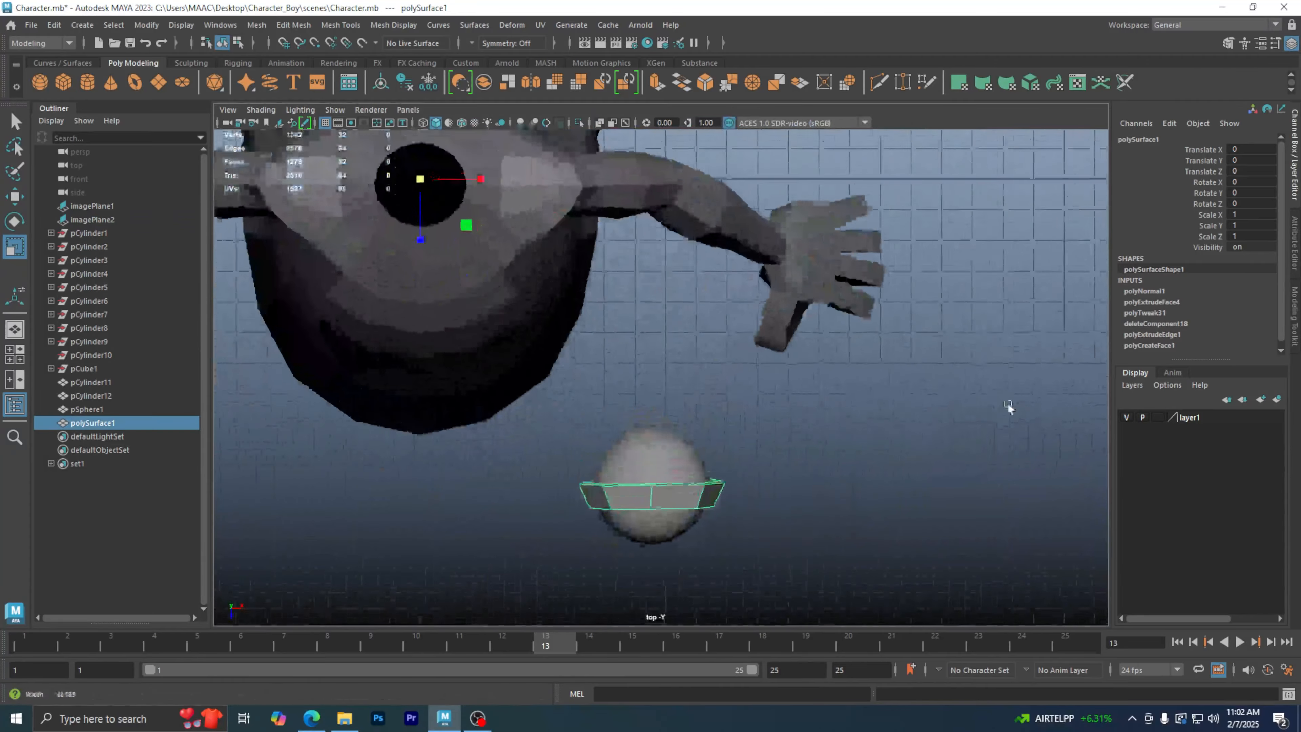
scroll(776, 392, "up", 3)
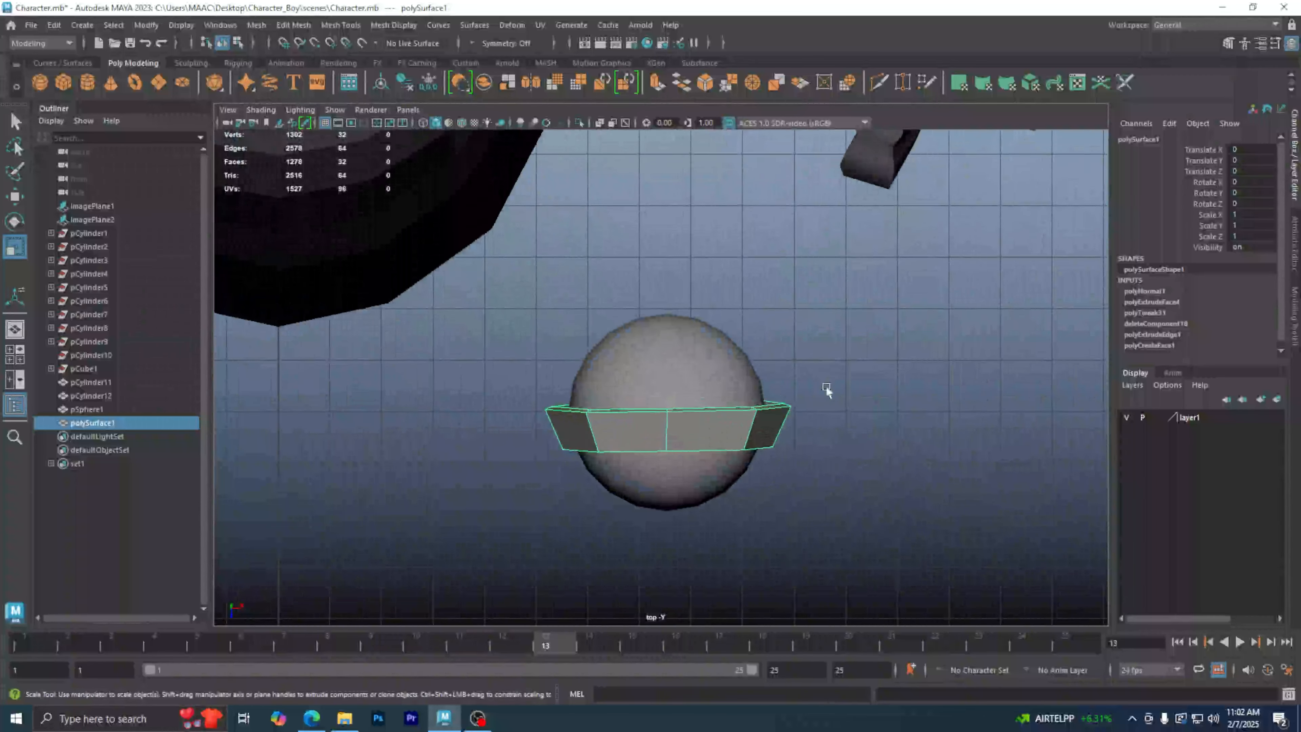
key("space")
key("space")
scroll(725, 373, "up", 2)
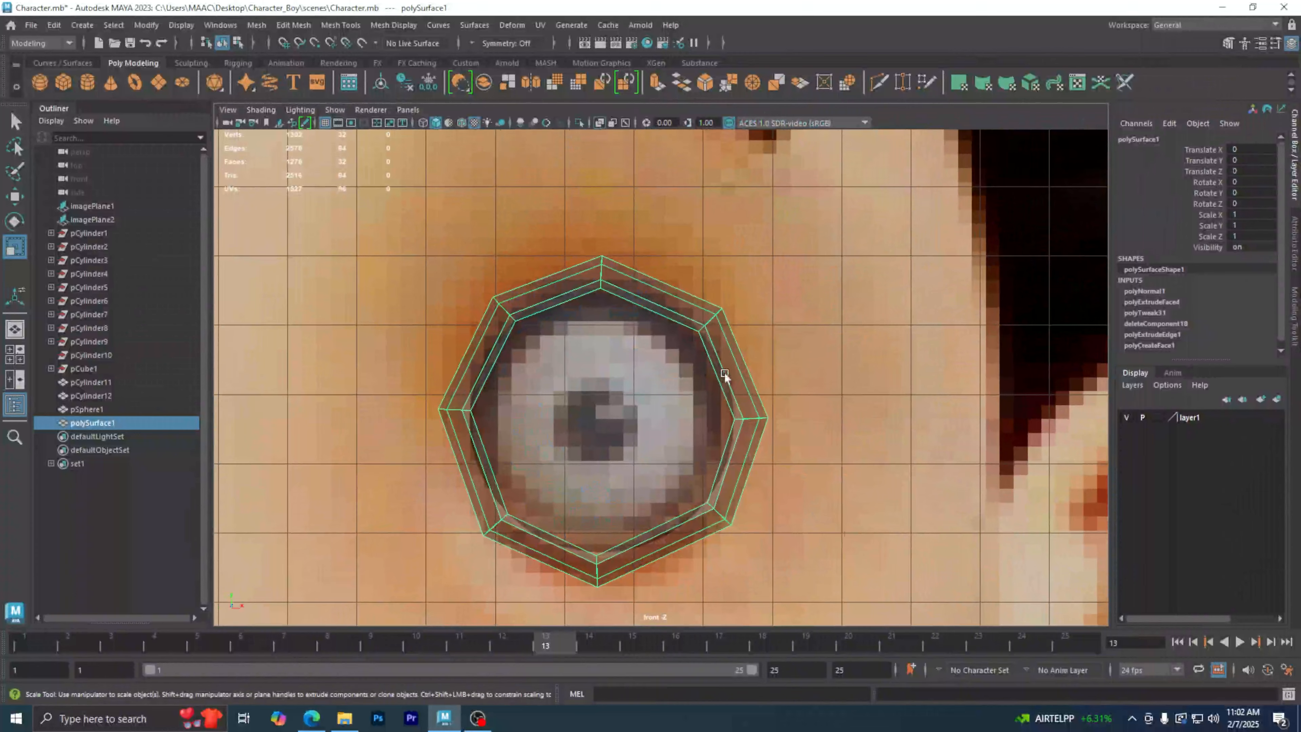
scroll(728, 372, "down", 2)
key("space")
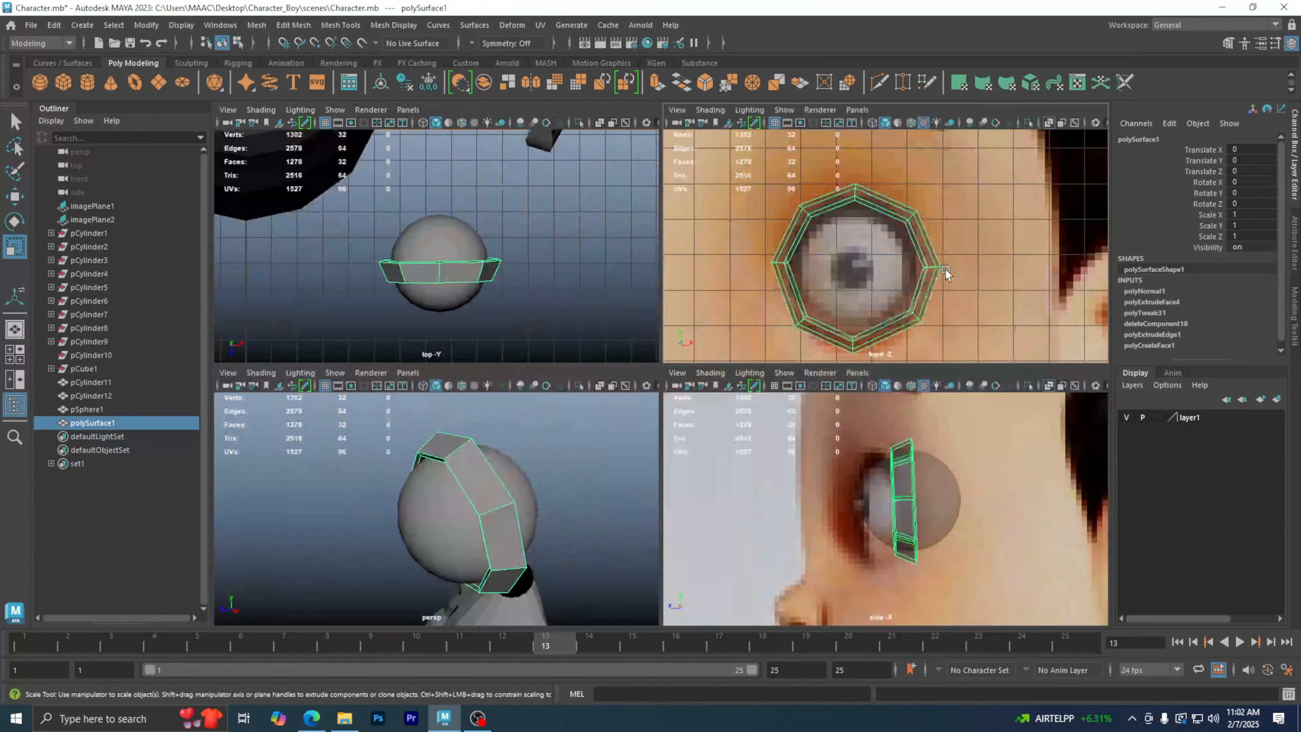
- Isolate the selected eye ring in the perspective view and switch it to vertex editing
key("space")
key("space")
key("space")
left_click_drag(837, 436, 917, 409, "alt")
left_click(898, 395)
left_click(880, 381)
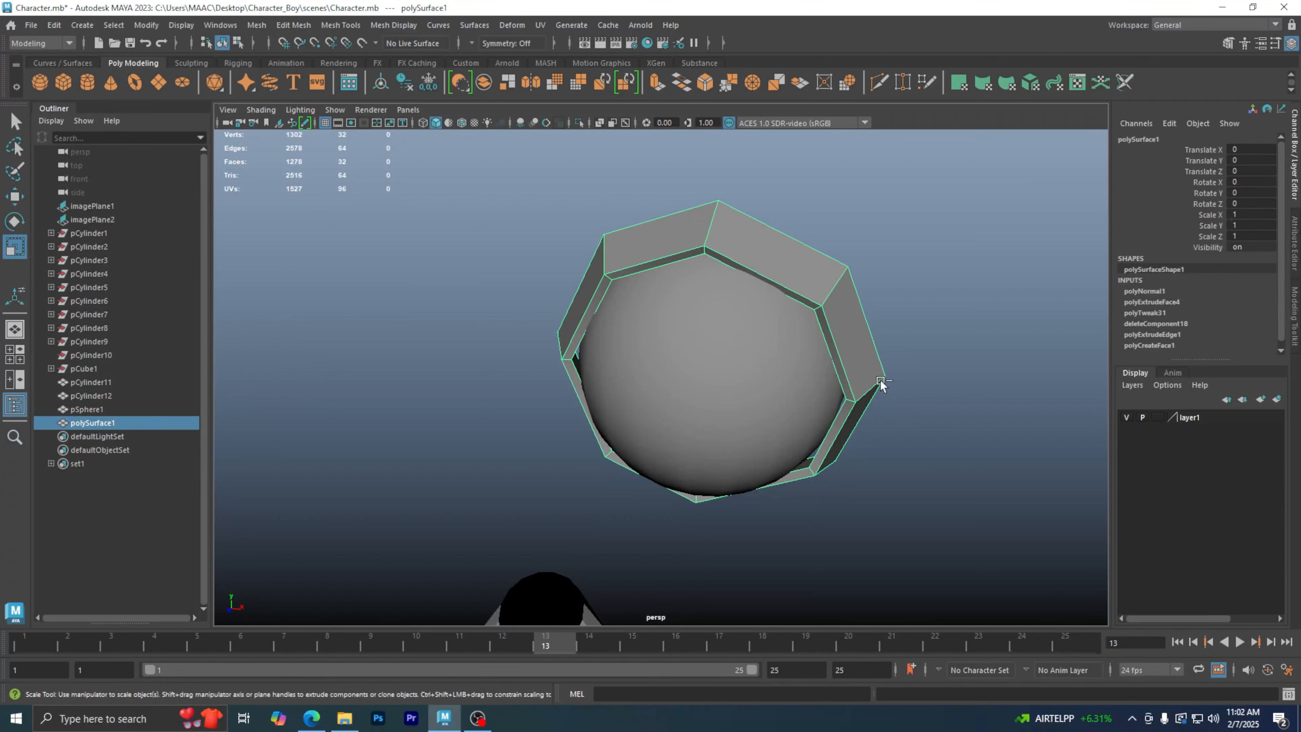
key("ctrl+1")
left_click_drag(767, 328, 819, 343, "alt")
right_click(833, 298)
right_click_drag(833, 297, 778, 300)
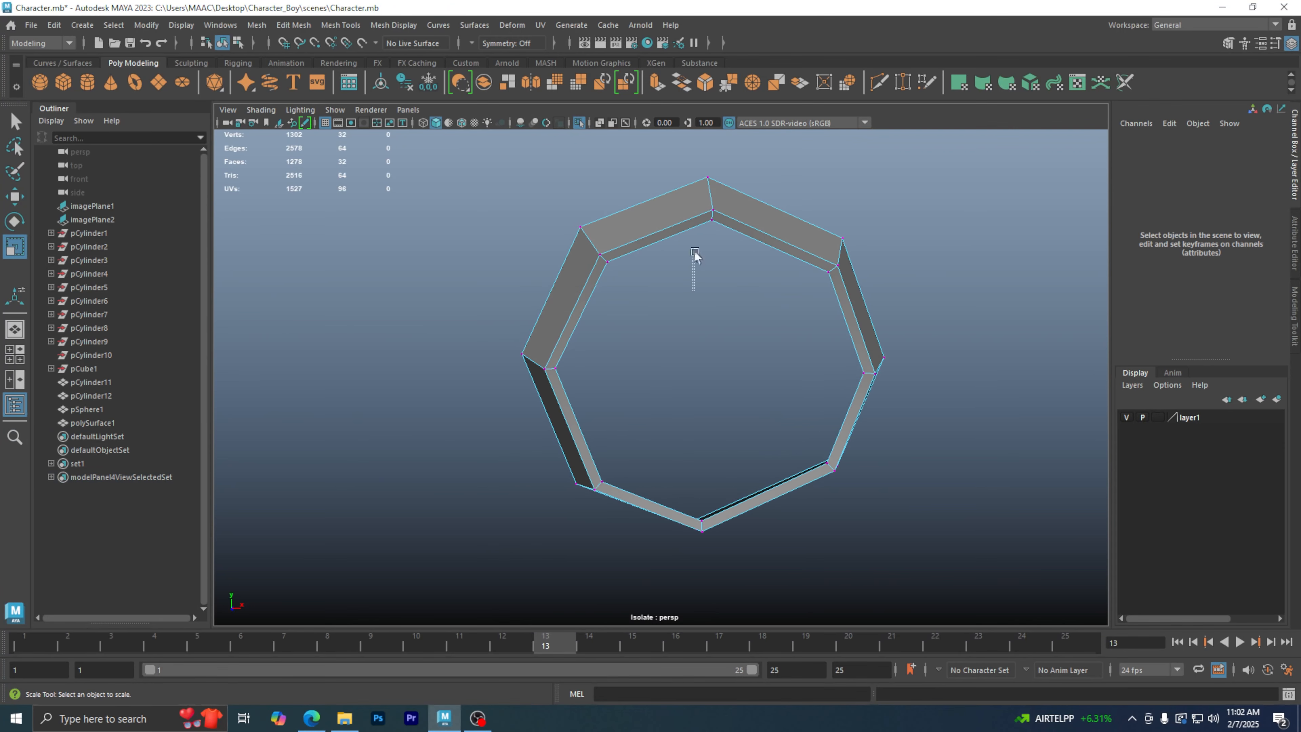
- Move the eye ring's top and bottom corner vertices forward along Z to follow the eye sphere's curve
left_click_drag(690, 290, 754, 131)
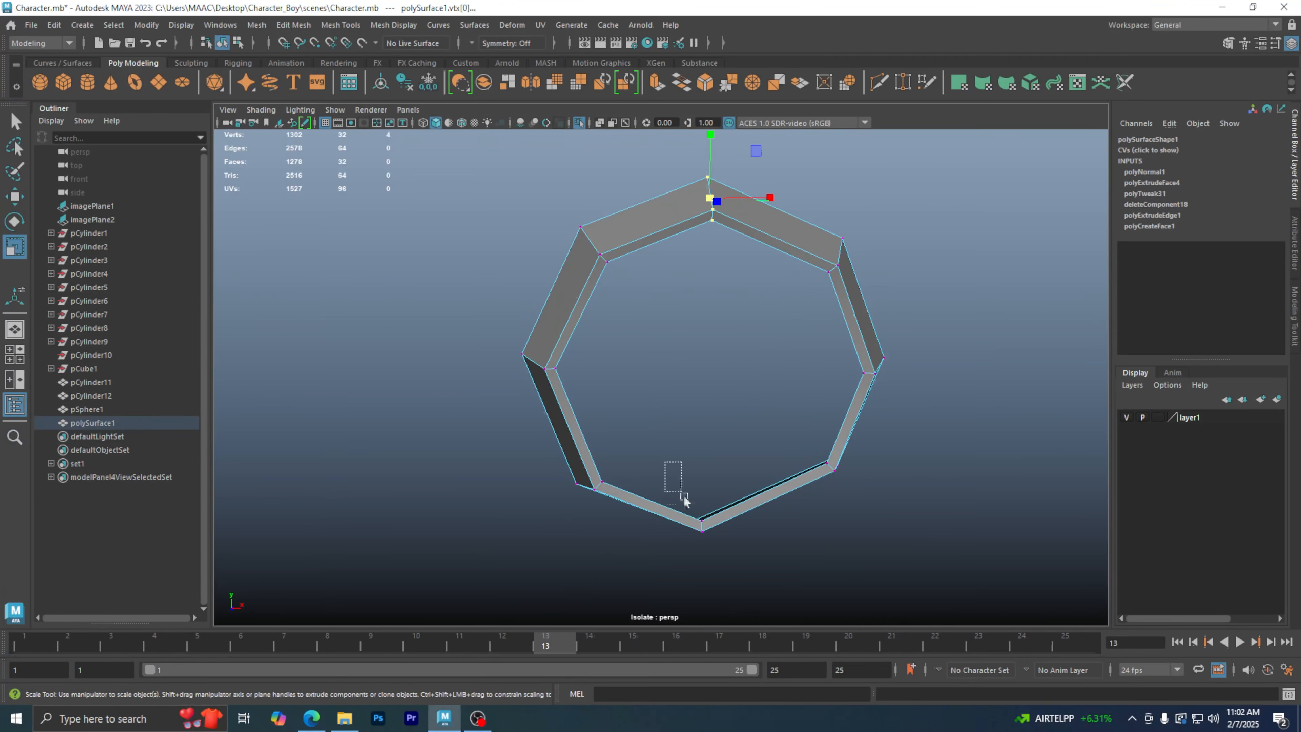
mouse_move(684, 500)
left_mouse_down("shift")
mouse_move(746, 596)
mouse_move(695, 484)
left_mouse_up("shift")
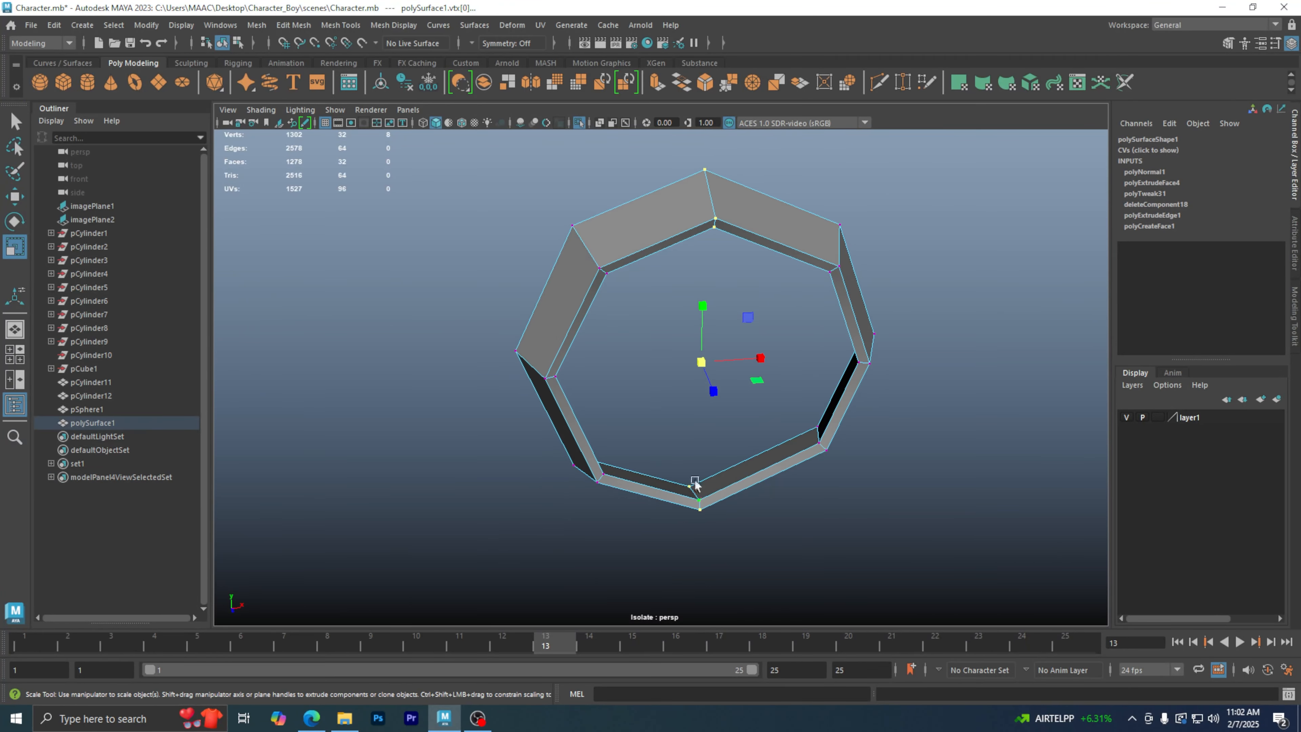
key("space")
key("space")
scroll(769, 466, "up", 5)
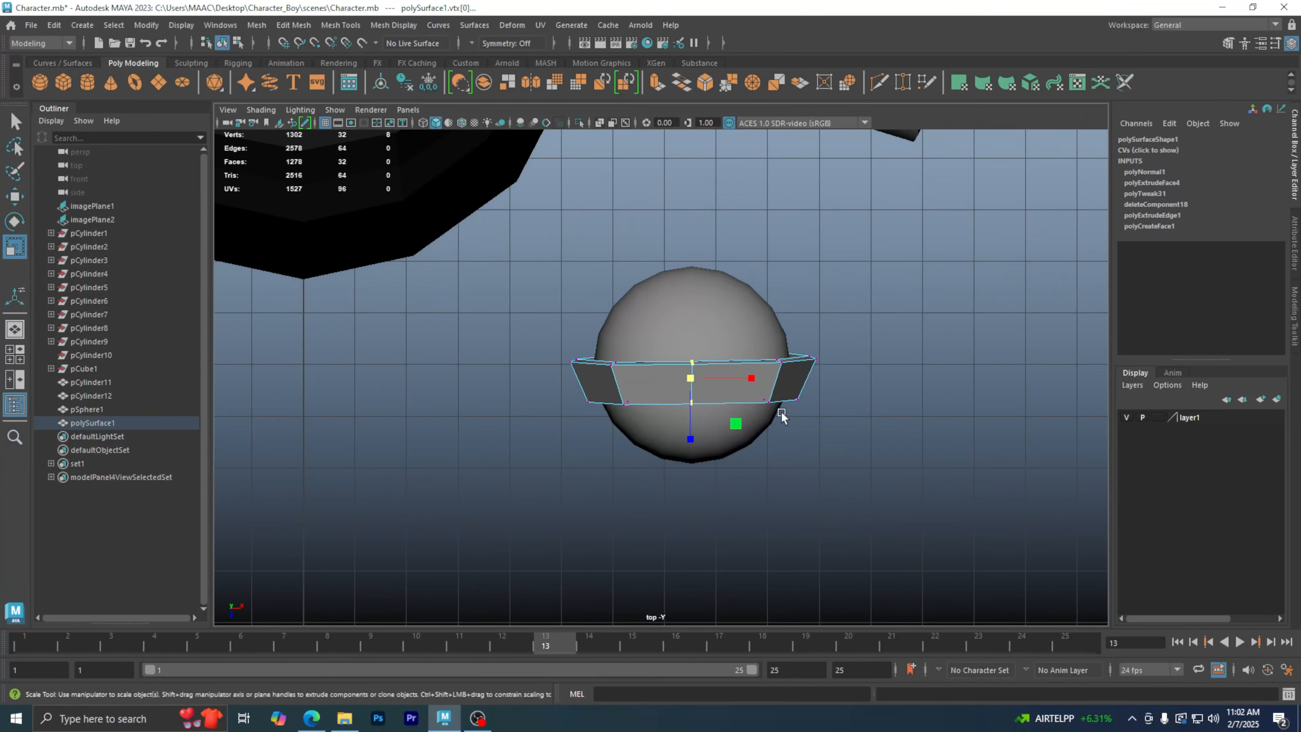
key("w")
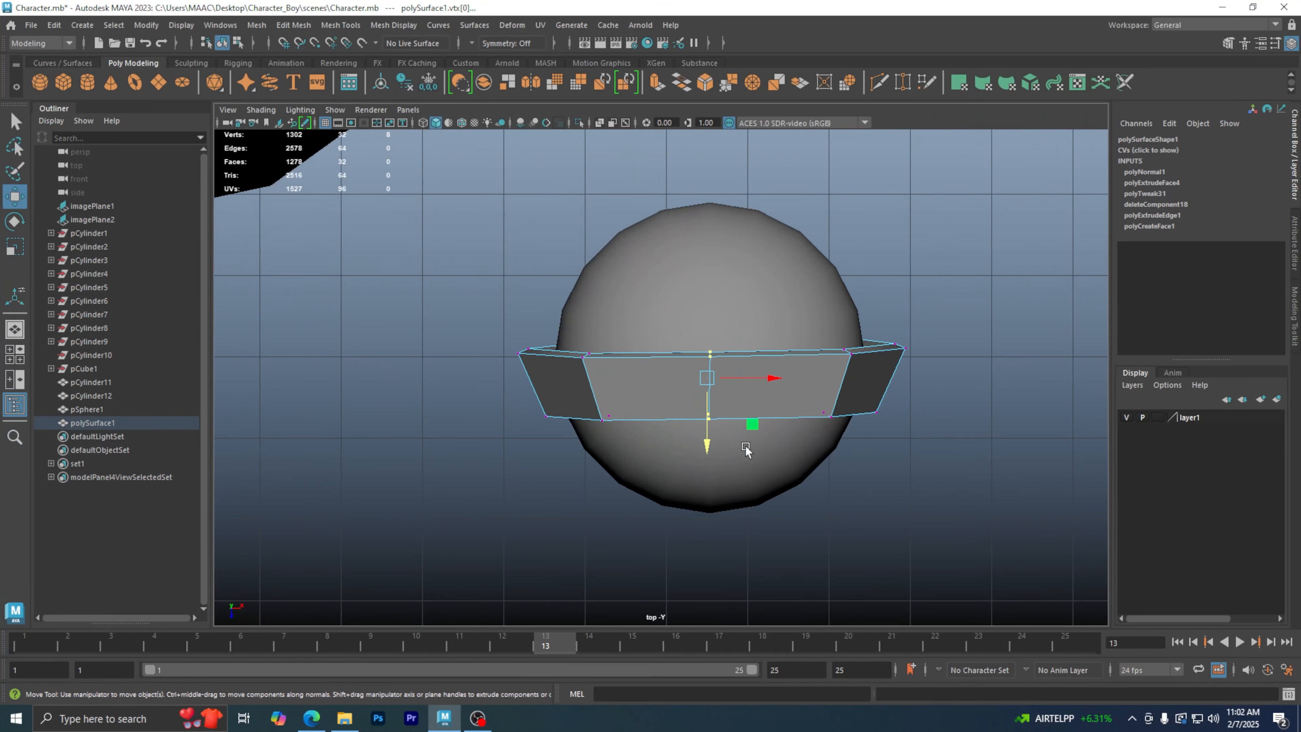
left_click_drag(710, 424, 706, 460)
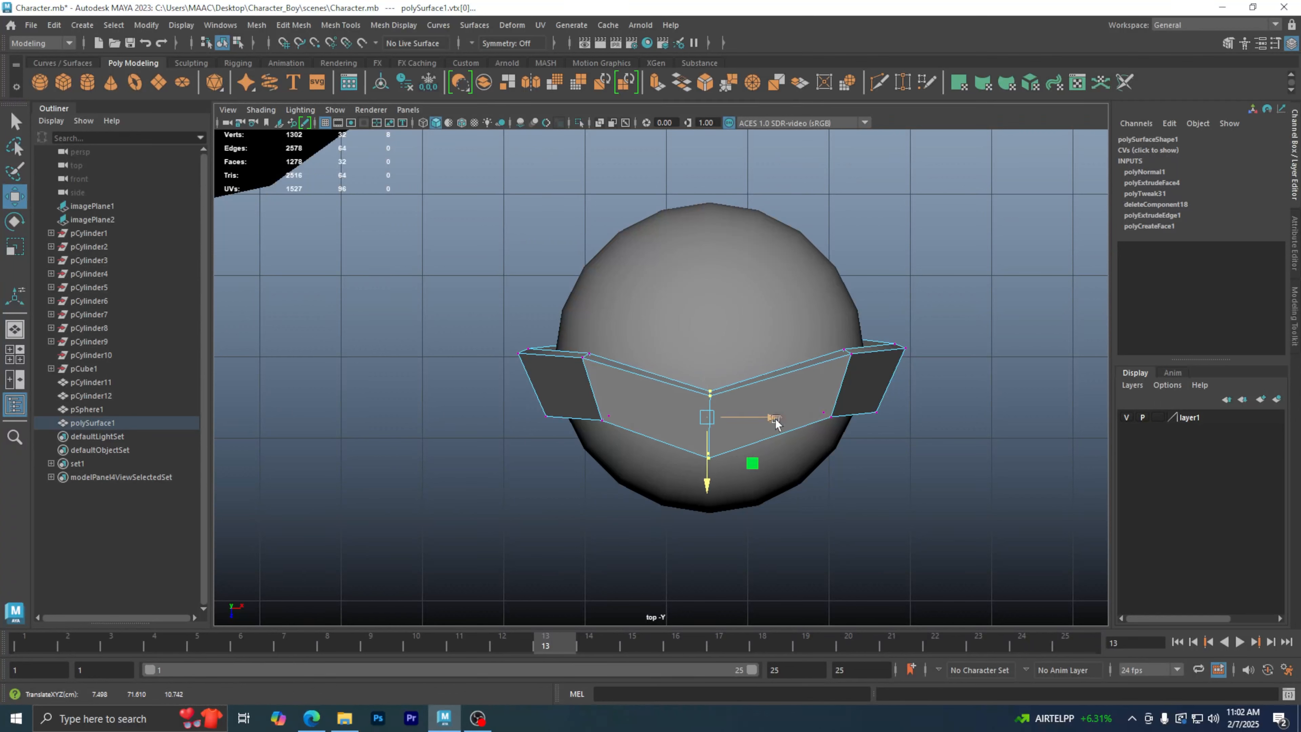
- Move the eye ring's four diagonal corner vertex groups slightly forward along Z to smooth the bend
left_click_drag(802, 339, 869, 460)
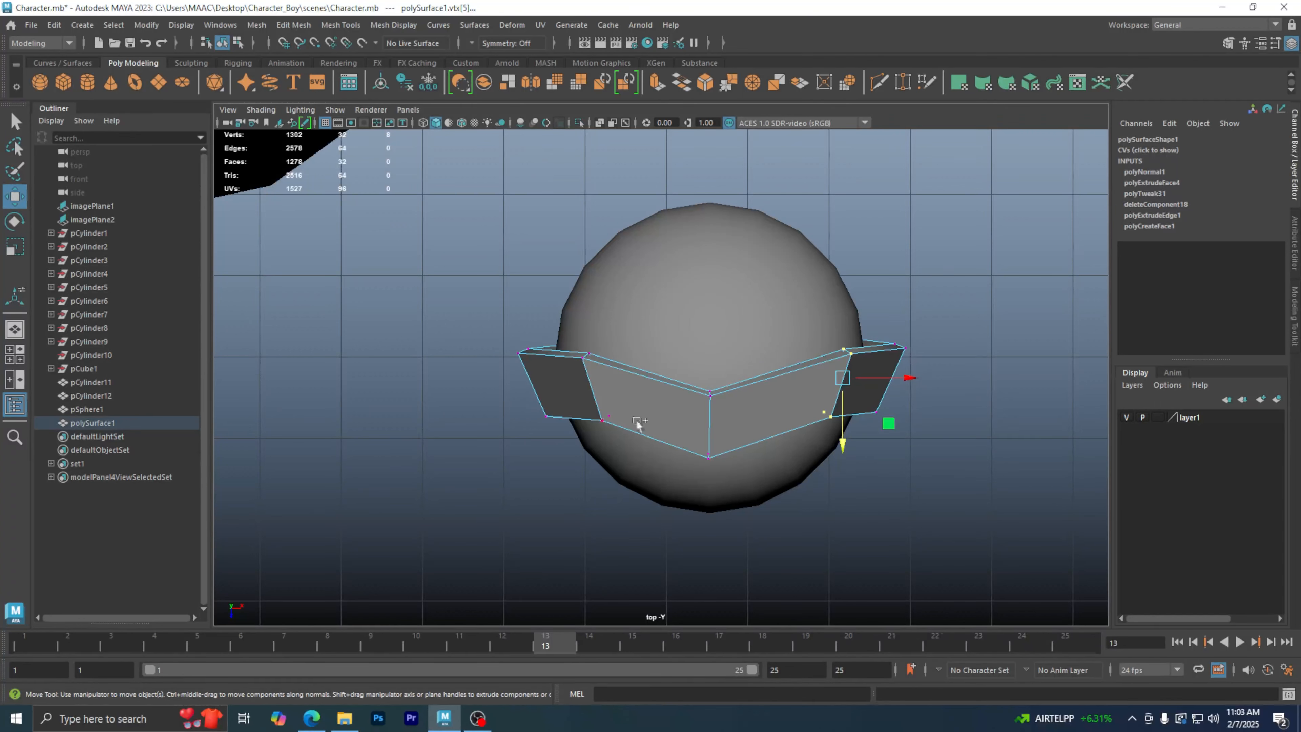
left_click_drag(564, 334, 629, 444, "shift")
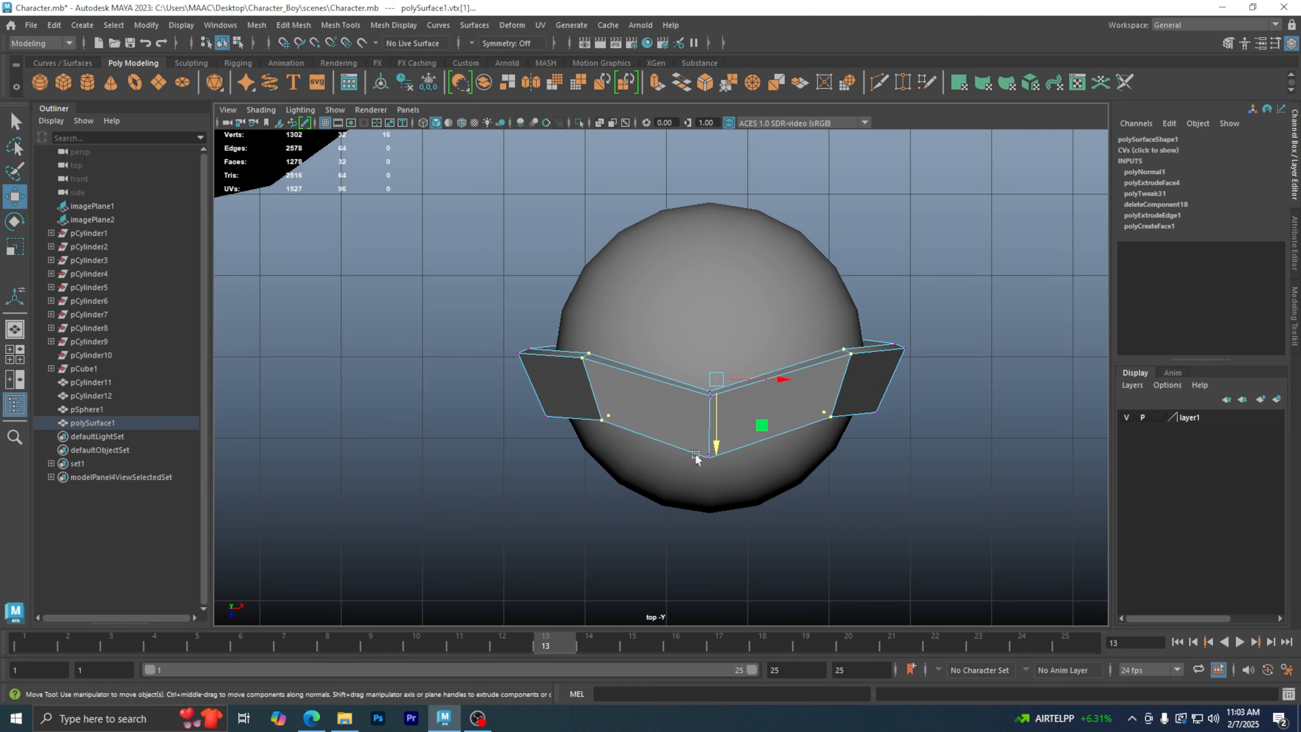
key("space")
key("space")
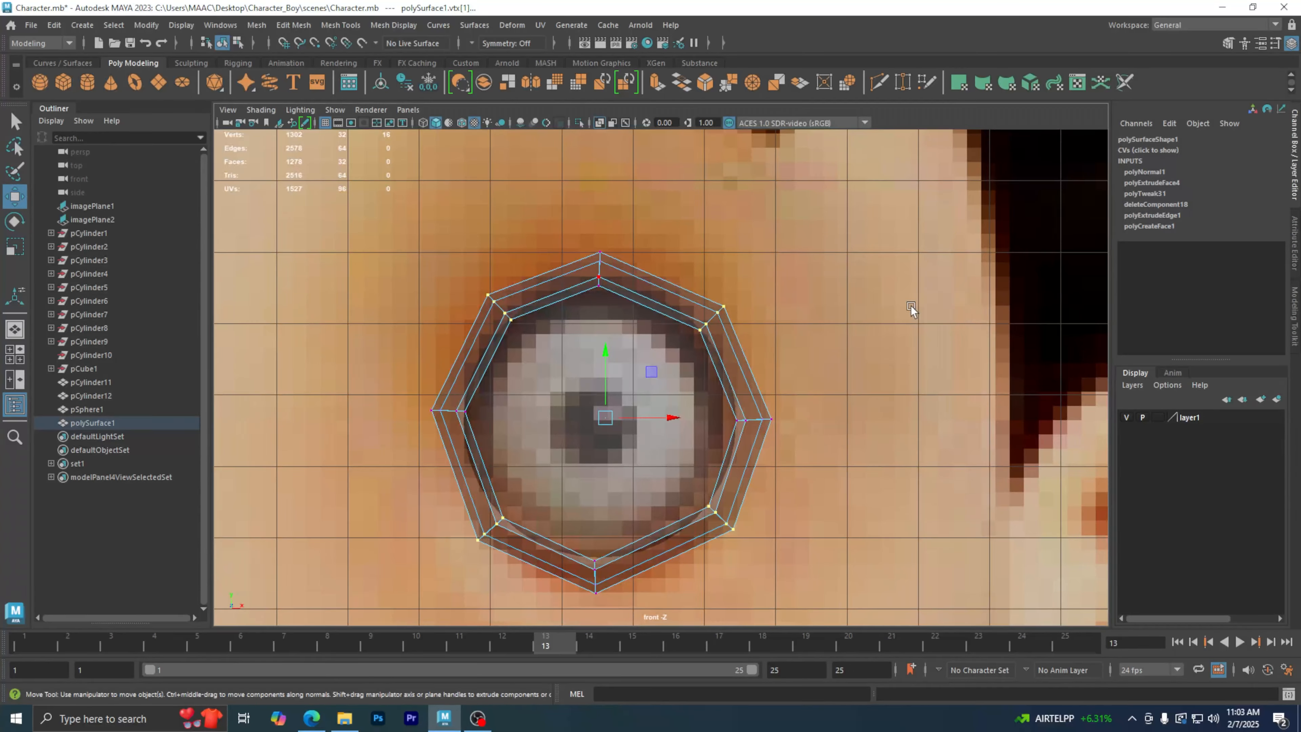
key("space")
key("space")
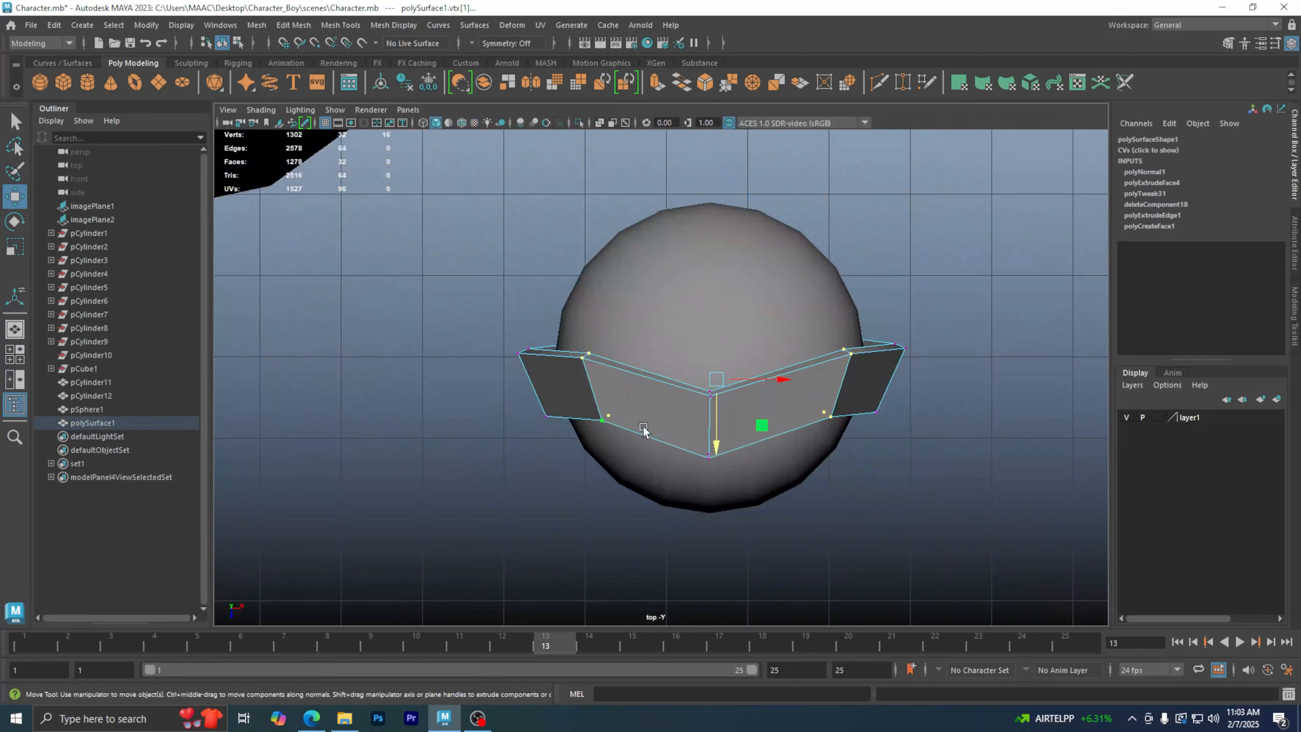
left_click_drag(714, 430, 709, 443)
- Move the top and bottom corner vertices slightly further forward and check the ring's curvature in the other views
left_click_drag(644, 290, 733, 525)
left_click_drag(707, 467, 707, 476)
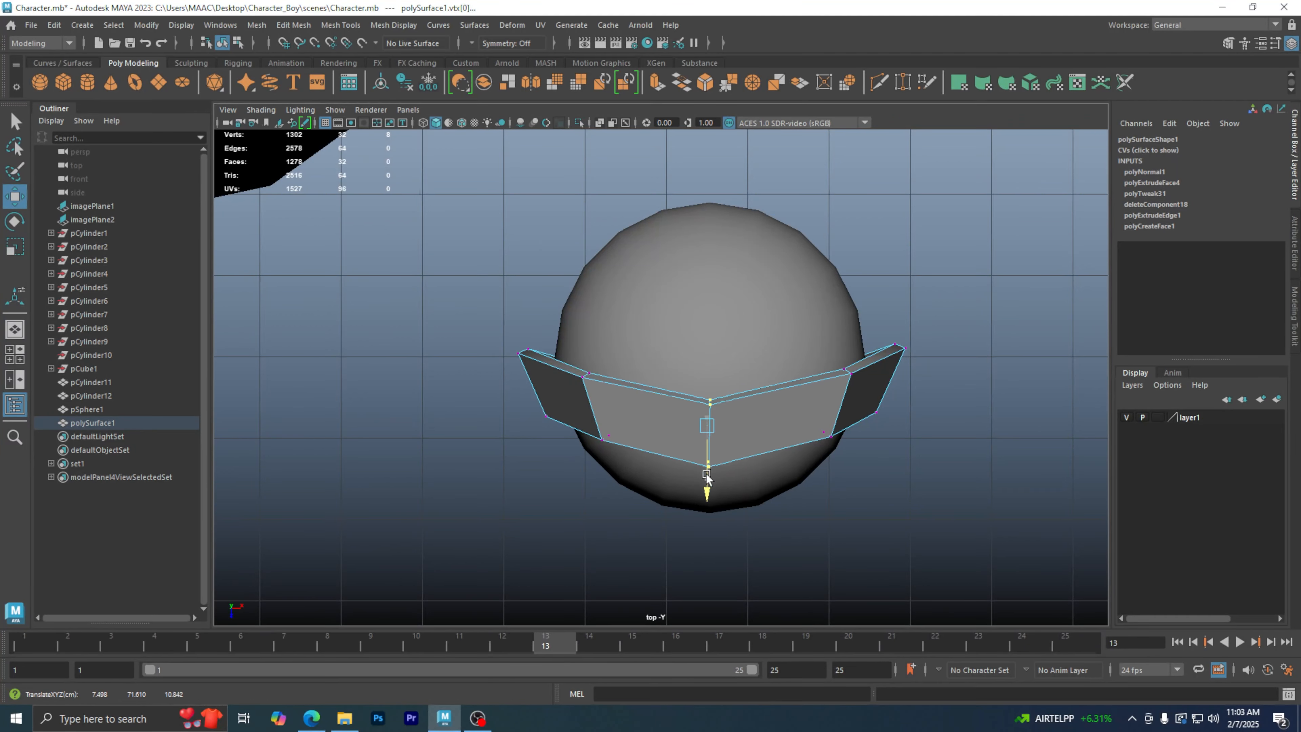
key("space")
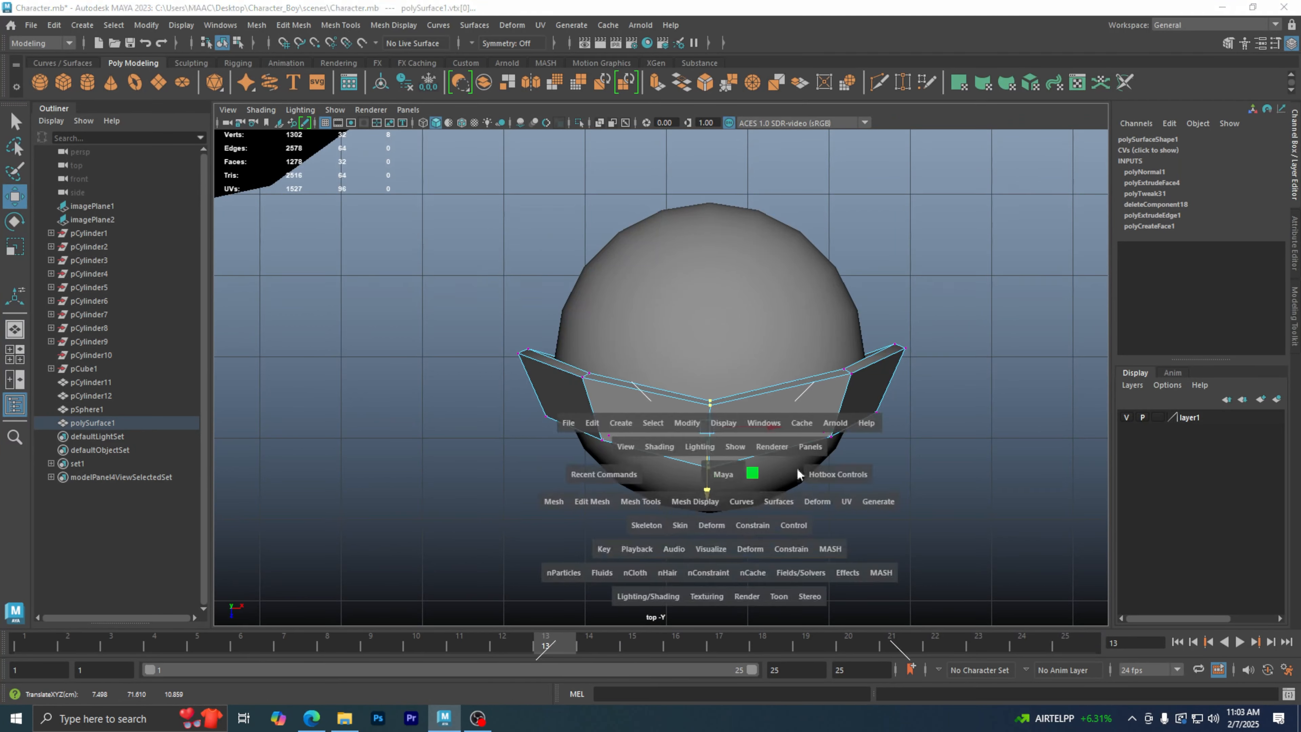
key("space")
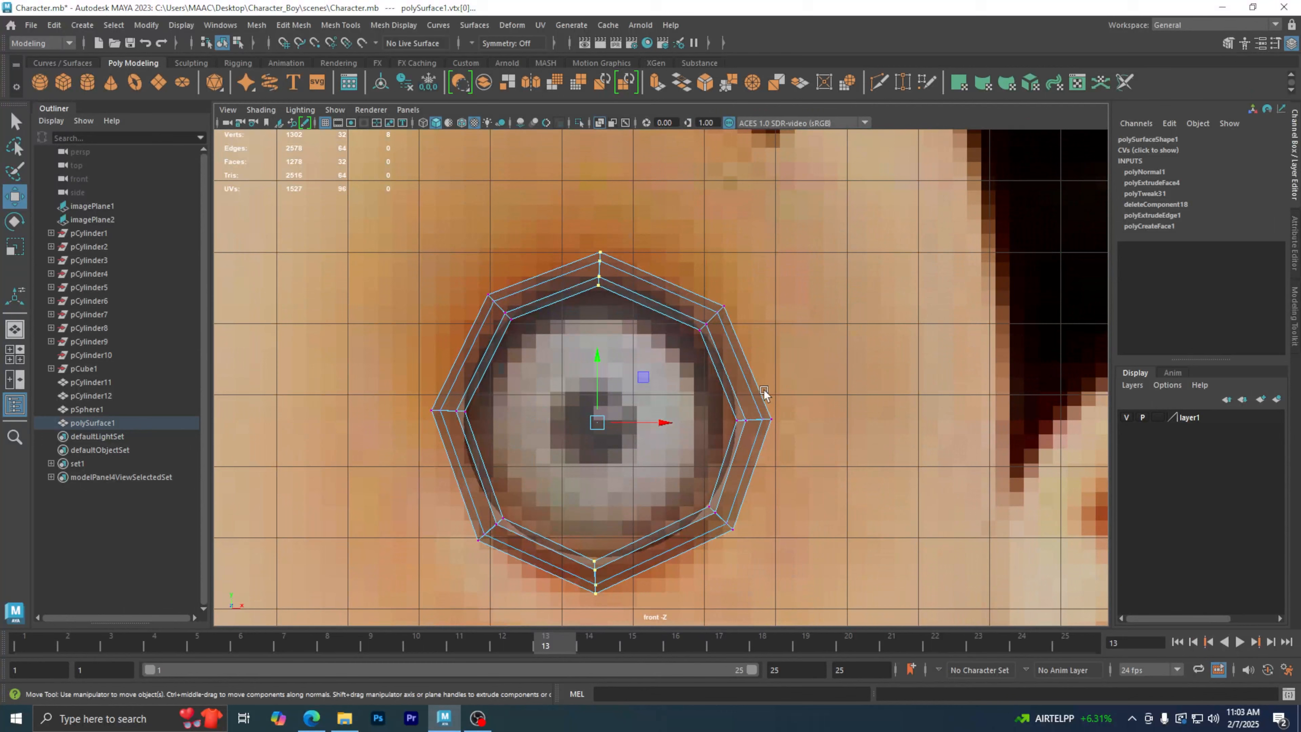
key("space")
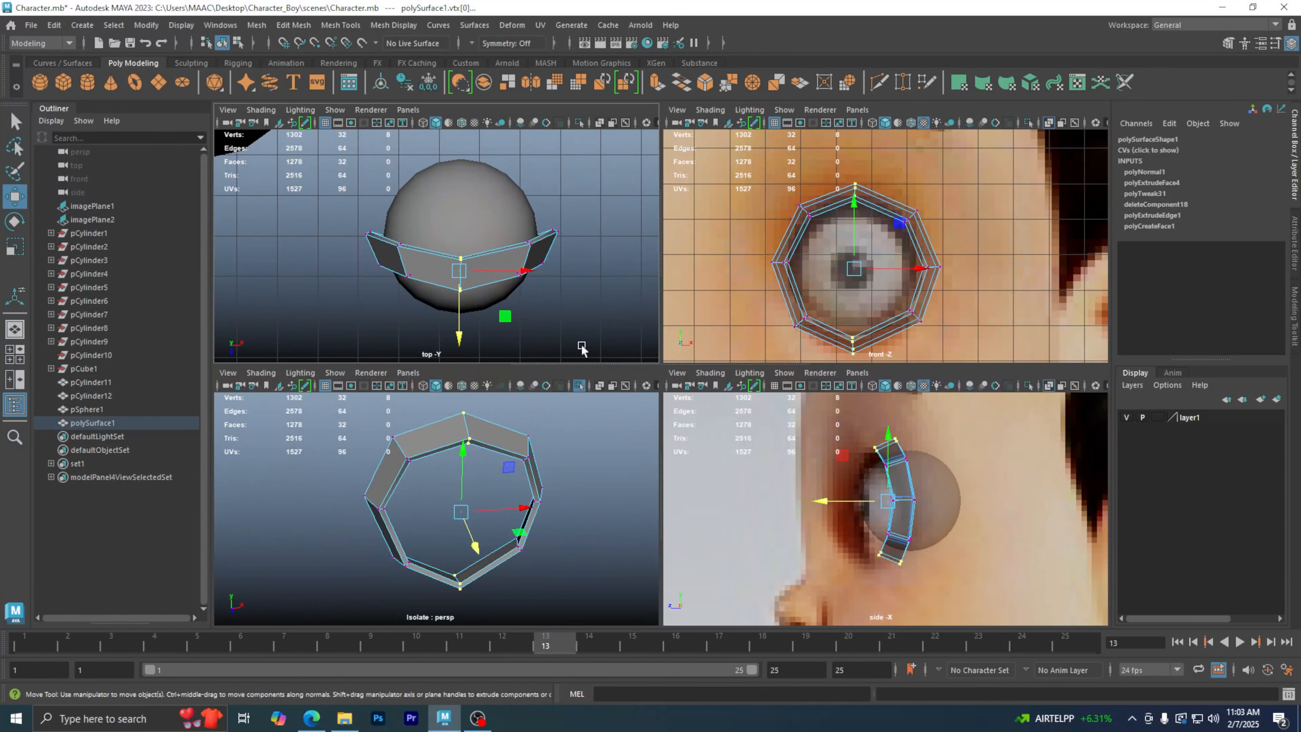
key("space")
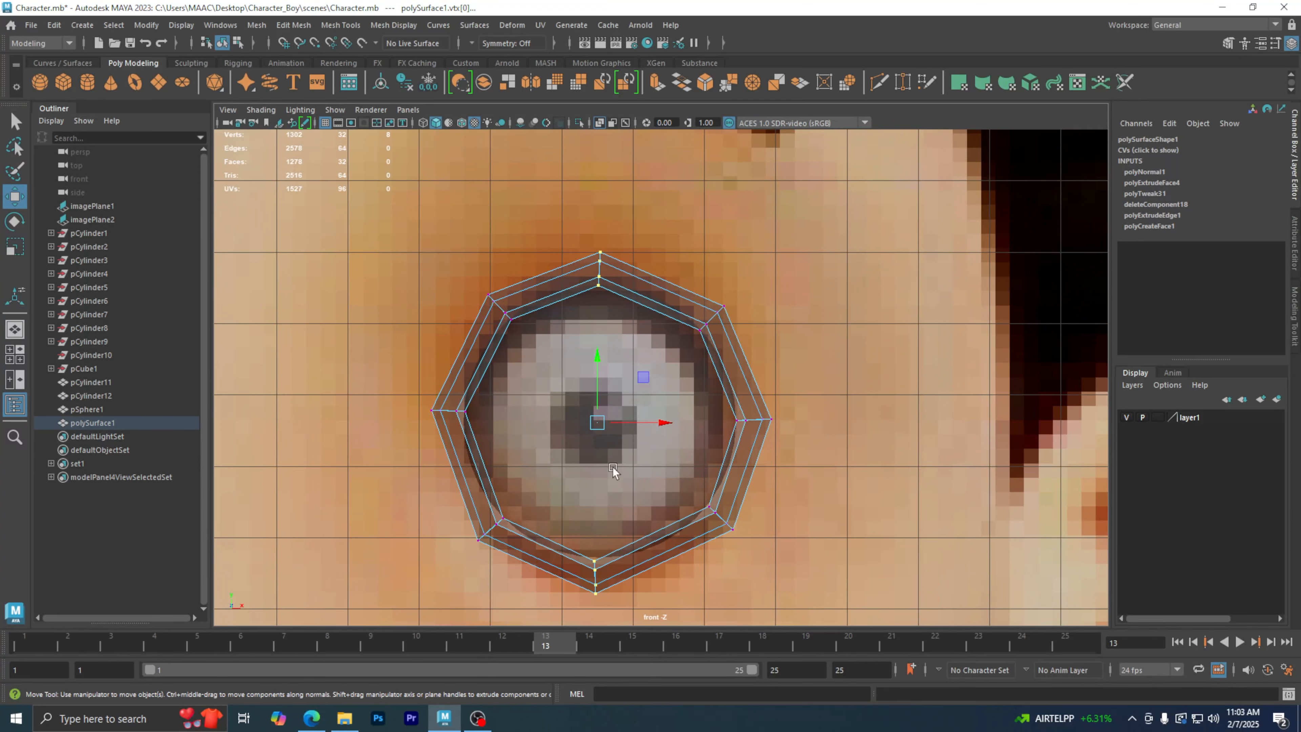
key("space")
key("space")
key("space")
key("space")
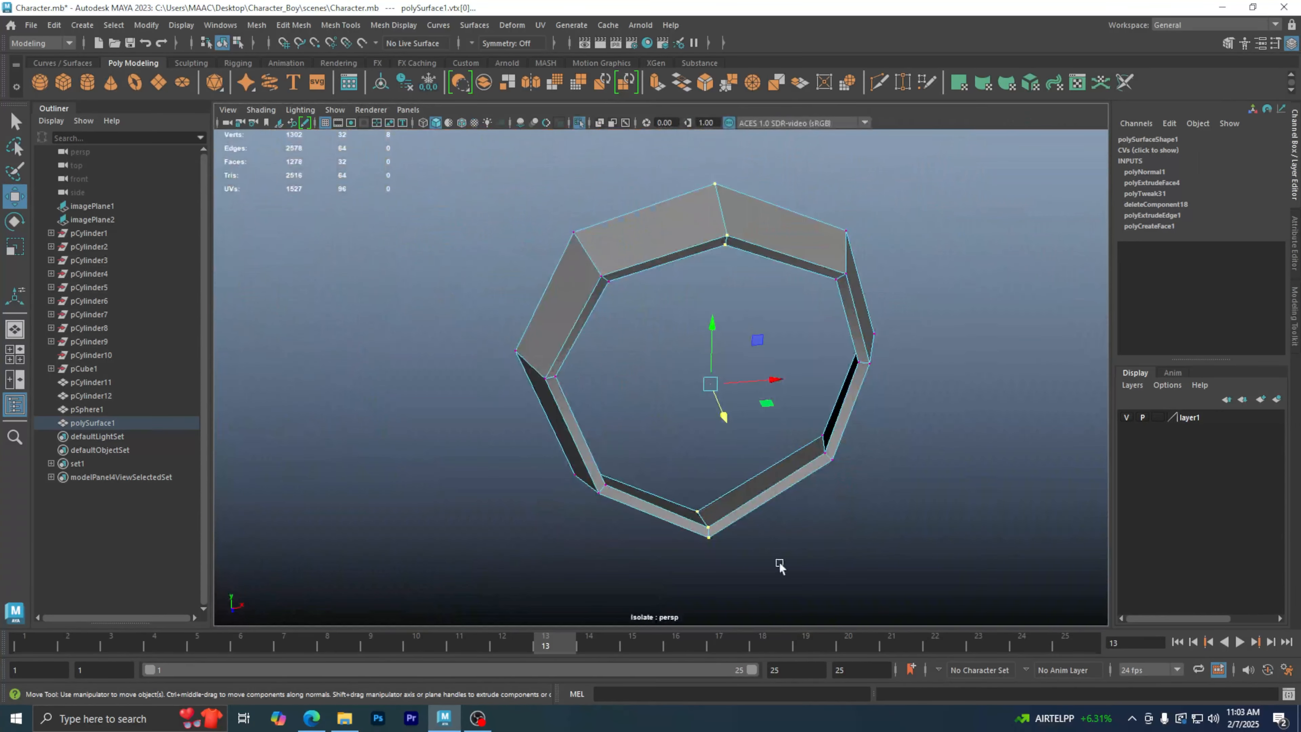
- Turn off isolation to show the eye sphere again and briefly preview the ring smoothed around it
left_click_drag(780, 565, 723, 547, "alt")
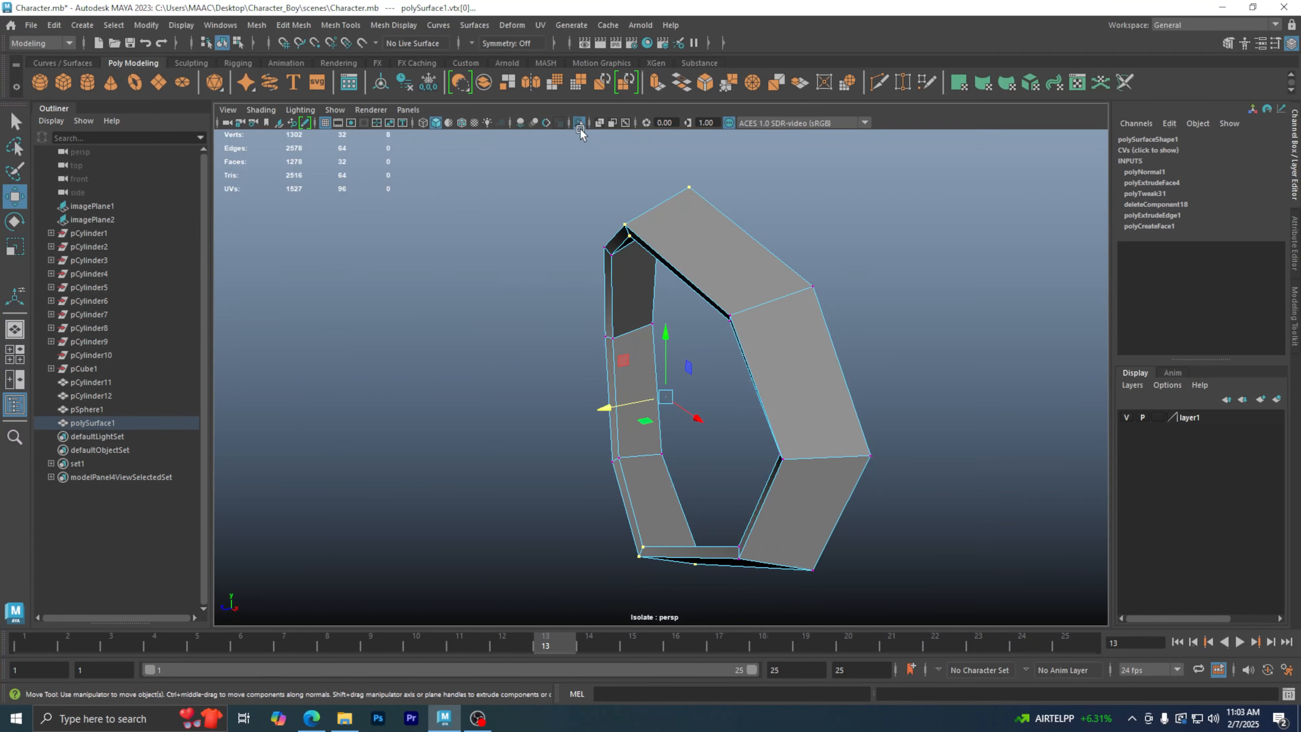
left_click(580, 123)
left_click_drag(461, 287, 746, 358, "alt")
key("3")
left_click(833, 400)
right_click_drag(746, 355, 763, 331, "alt")
key("1")
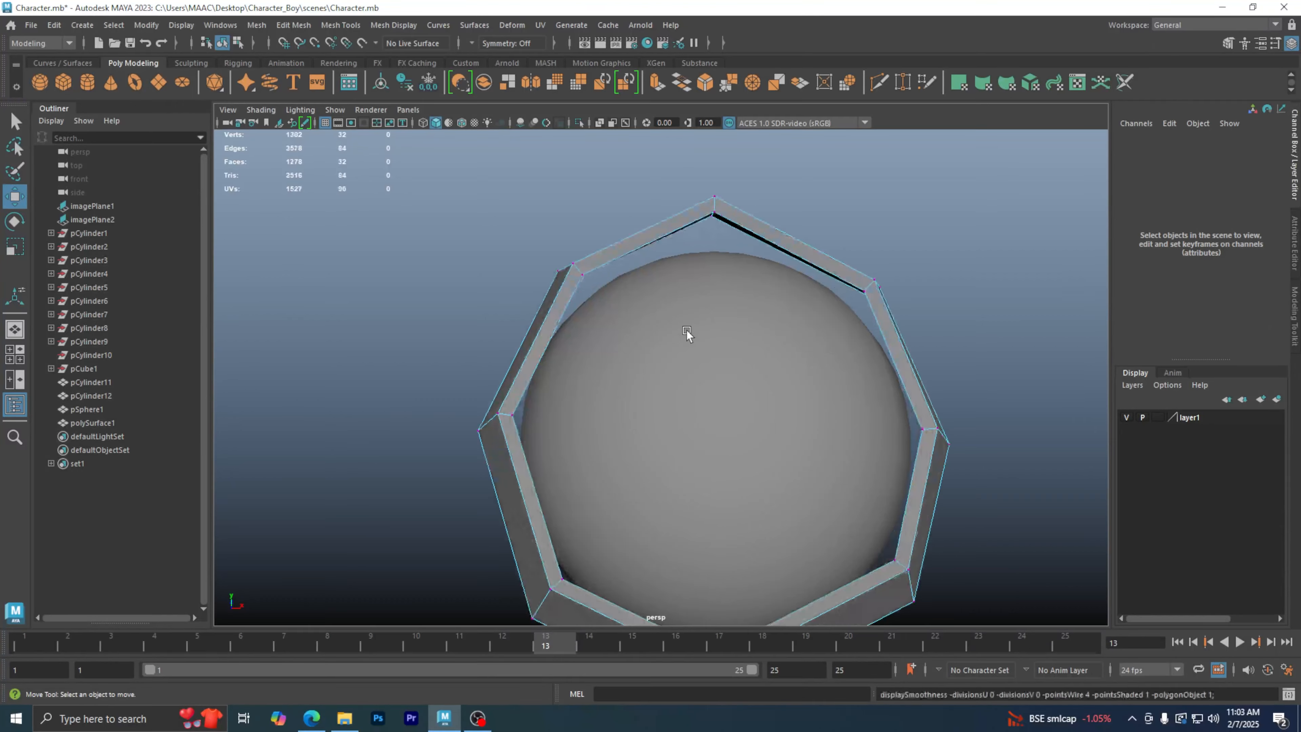
- Select the eye ring's top corner vertices and lower them along Y closer to the eye sphere
left_click_drag(689, 337, 702, 274, "alt")
right_click_drag(703, 279, 686, 212)
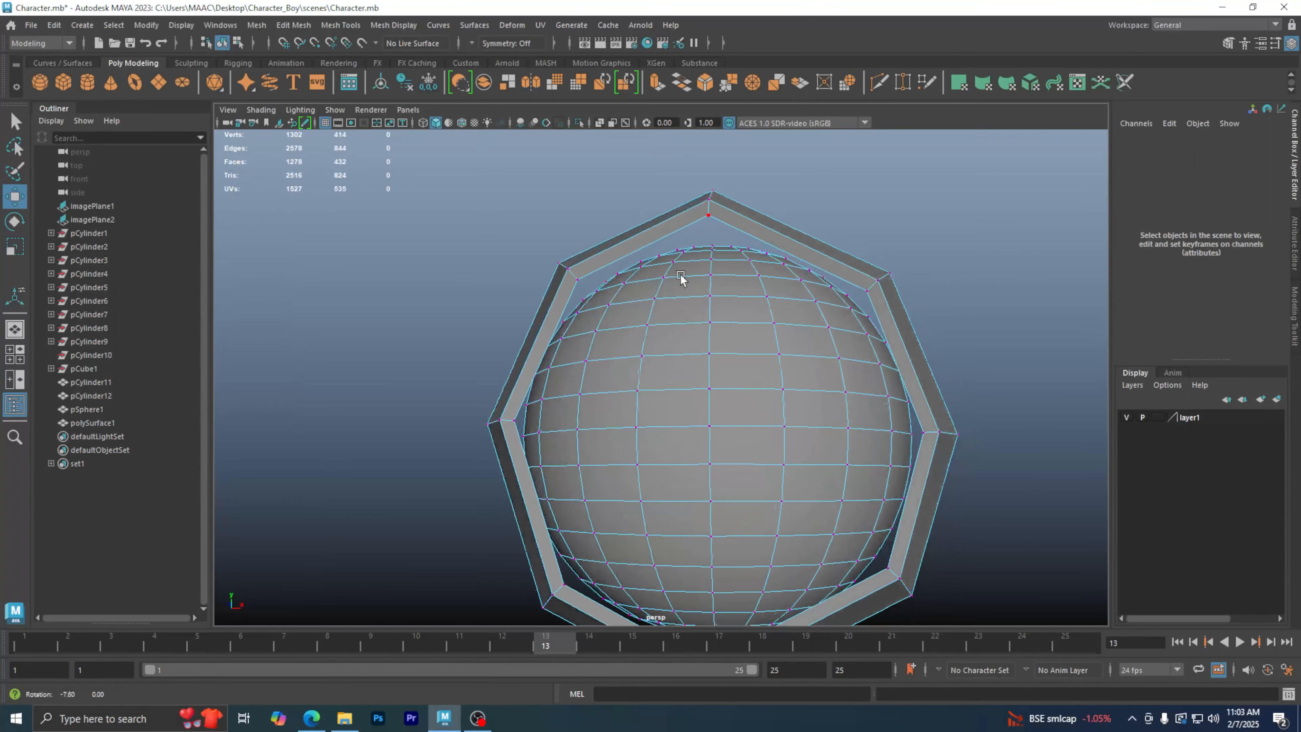
right_click_drag(761, 229, 675, 223)
left_click(750, 222)
left_click_drag(673, 145, 747, 251)
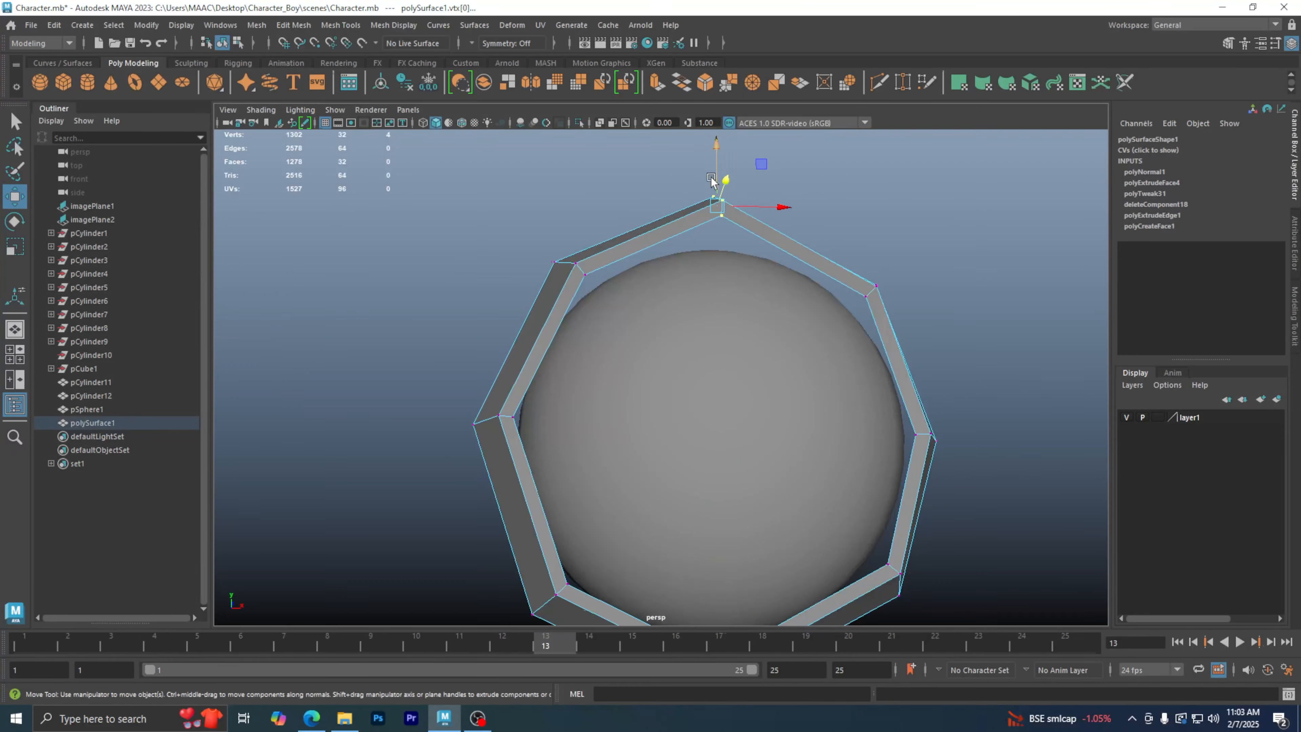
left_click_drag(714, 153, 714, 172)
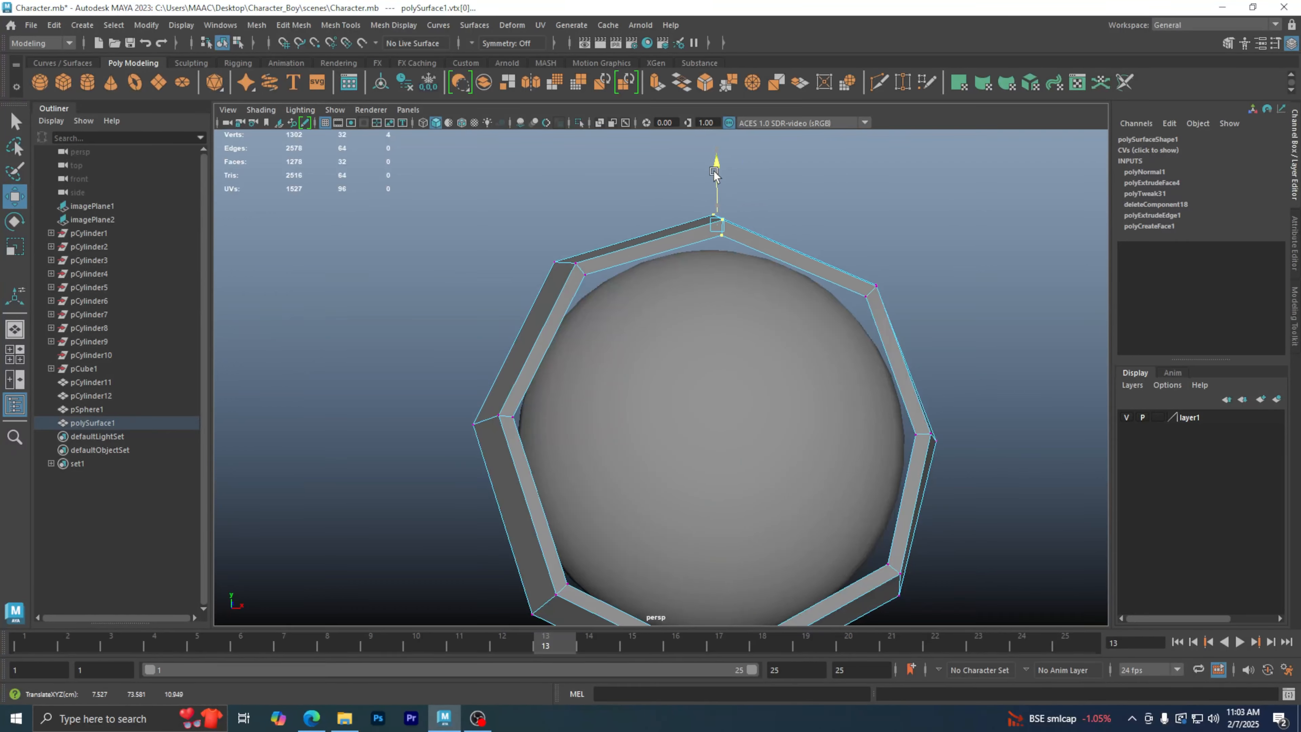
- Select the eye ring's bottom corner vertices and raise them along Y closer to the eye sphere
left_click_drag(725, 342, 696, 473, "alt")
left_click_drag(640, 543, 713, 441)
left_click_drag(718, 519, 672, 522, "alt")
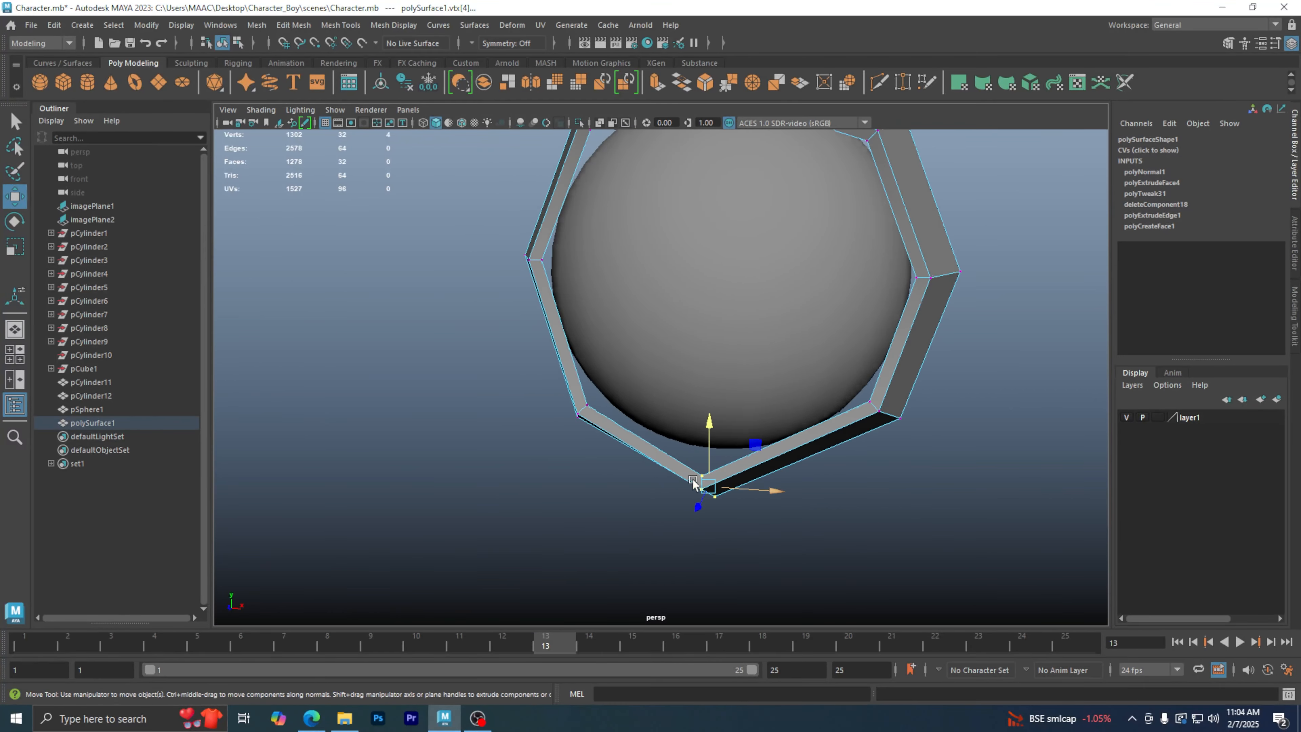
right_click_drag(674, 522, 871, 527, "alt")
left_click_drag(870, 527, 901, 532, "alt")
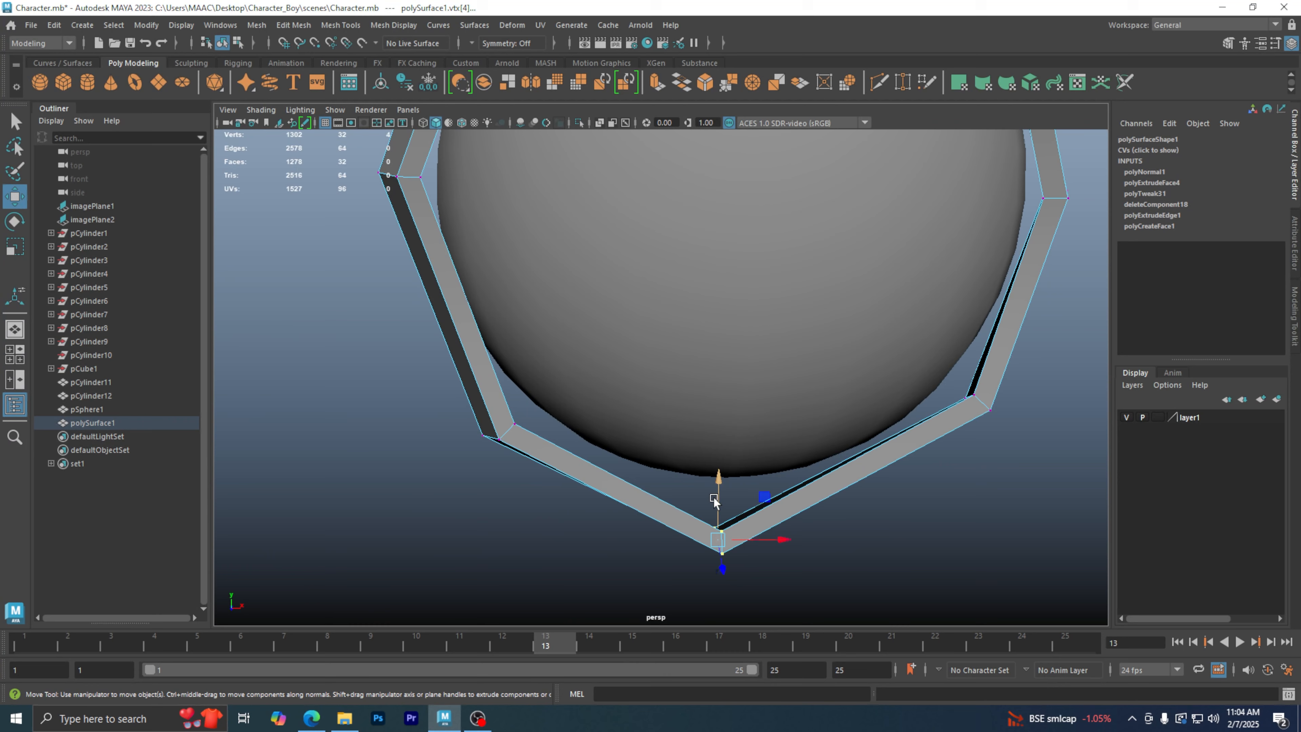
left_click_drag(714, 500, 723, 471, "alt")
left_click_drag(835, 469, 807, 469, "alt")
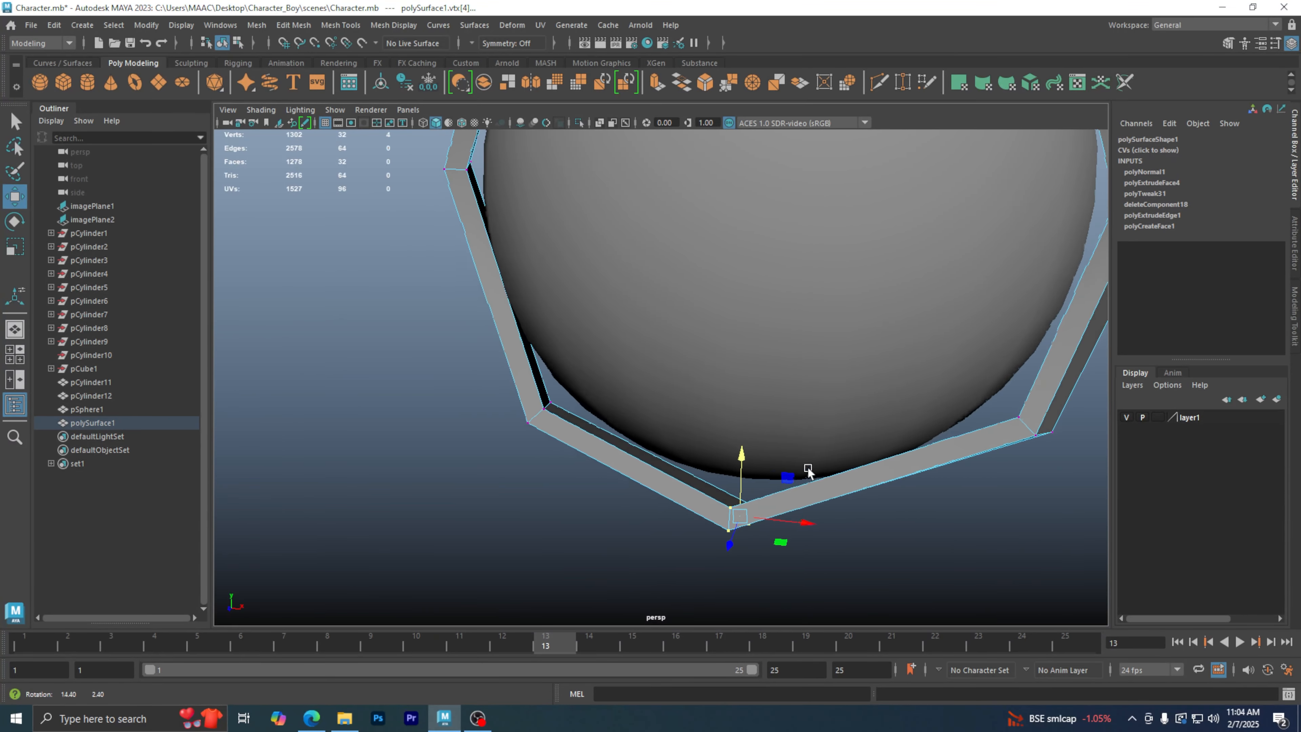
left_click_drag(697, 477, 740, 469, "alt")
right_click_drag(802, 424, 744, 410, "alt")
left_click_drag(744, 415, 730, 357, "alt")
key("1")
scroll(816, 390, "down", 5)
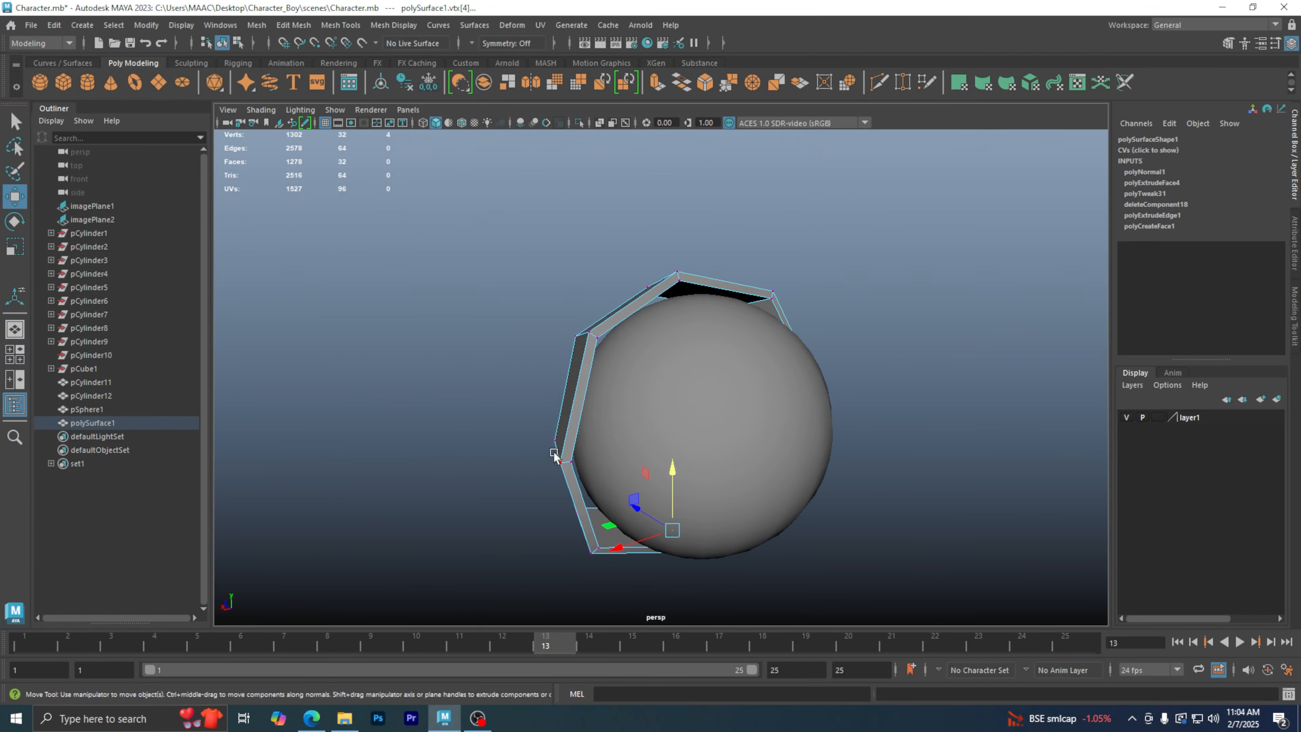
- Select the loop of eight narrow faces around the back rim of the eye ring and delete it
scroll(553, 455, "up", 2)
right_click_drag(584, 317, 580, 363)
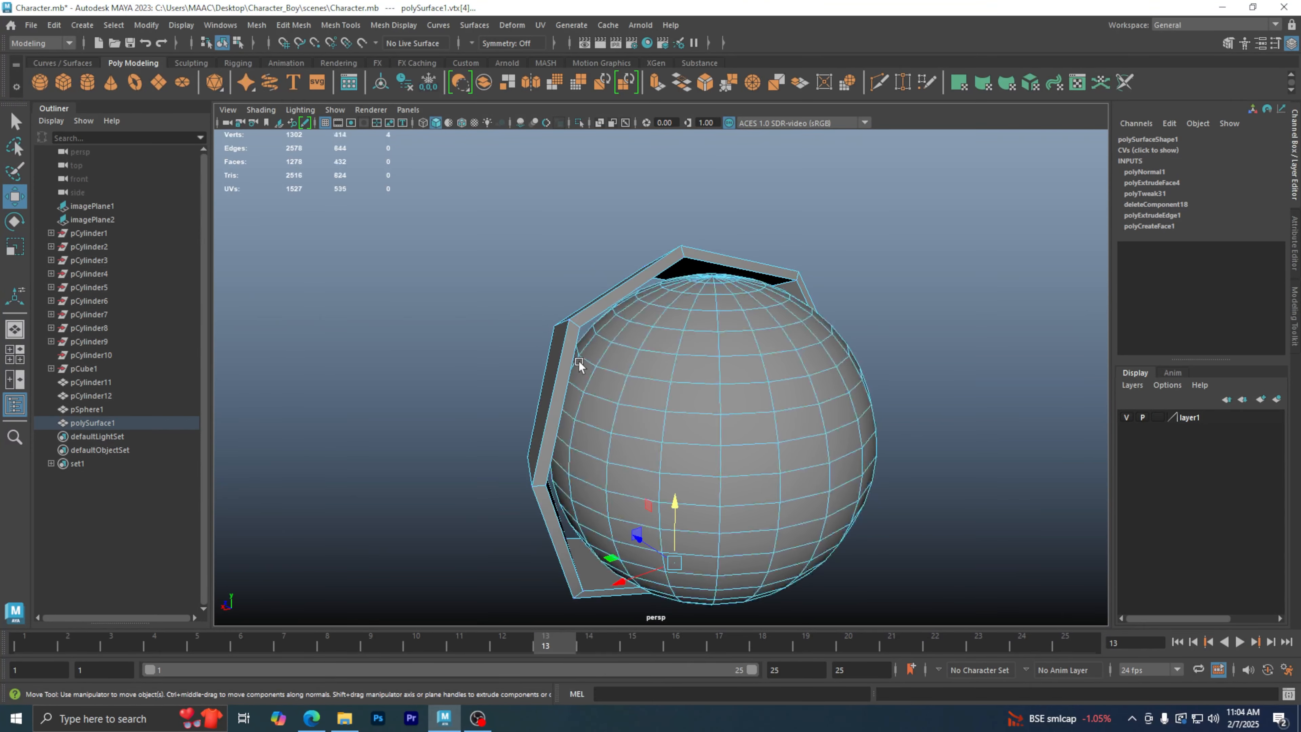
right_click_drag(482, 310, 537, 279)
left_click(575, 328)
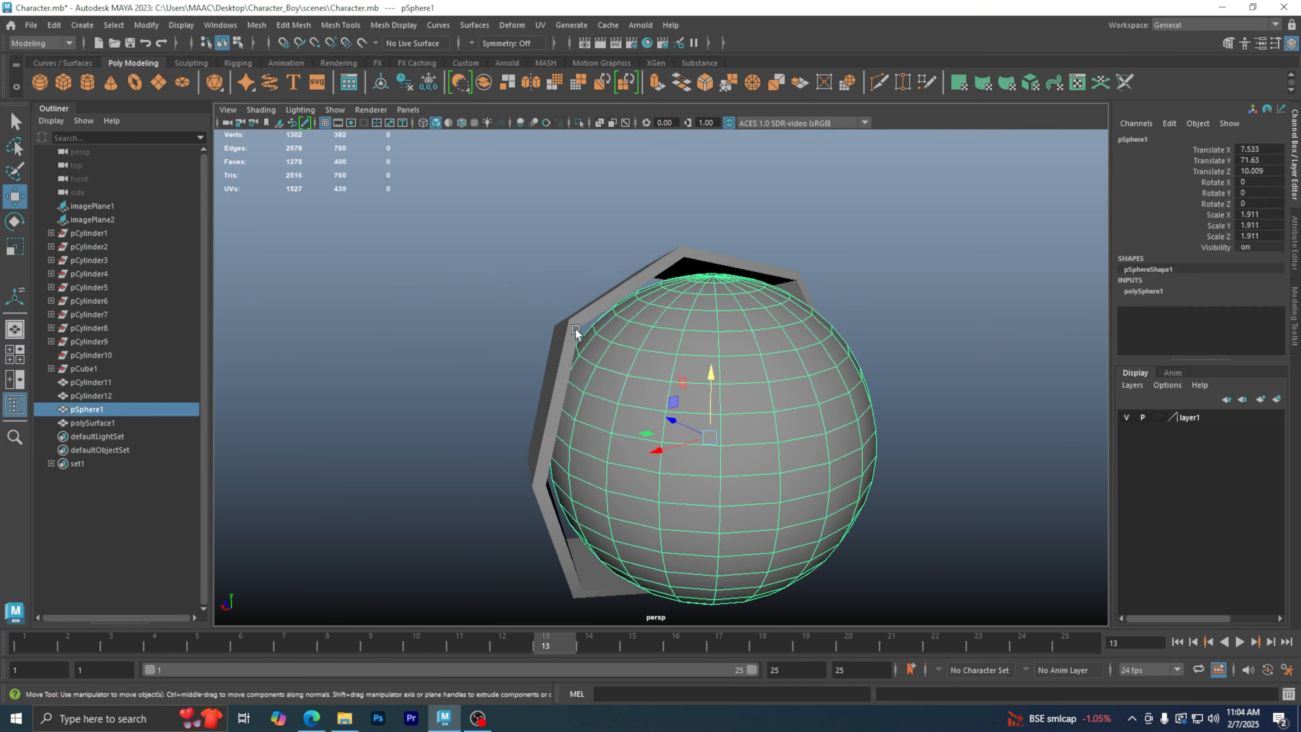
left_click(576, 322)
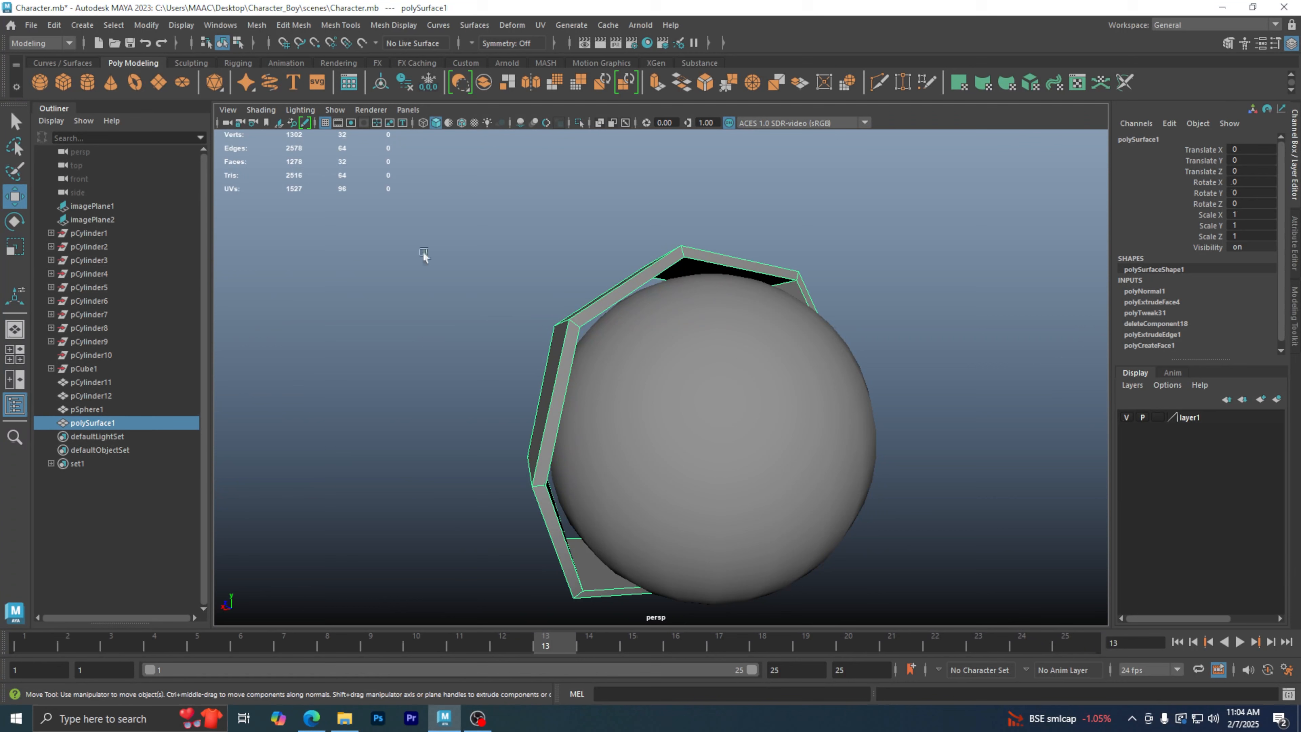
left_click_drag(469, 333, 486, 291, "alt")
right_click(488, 295)
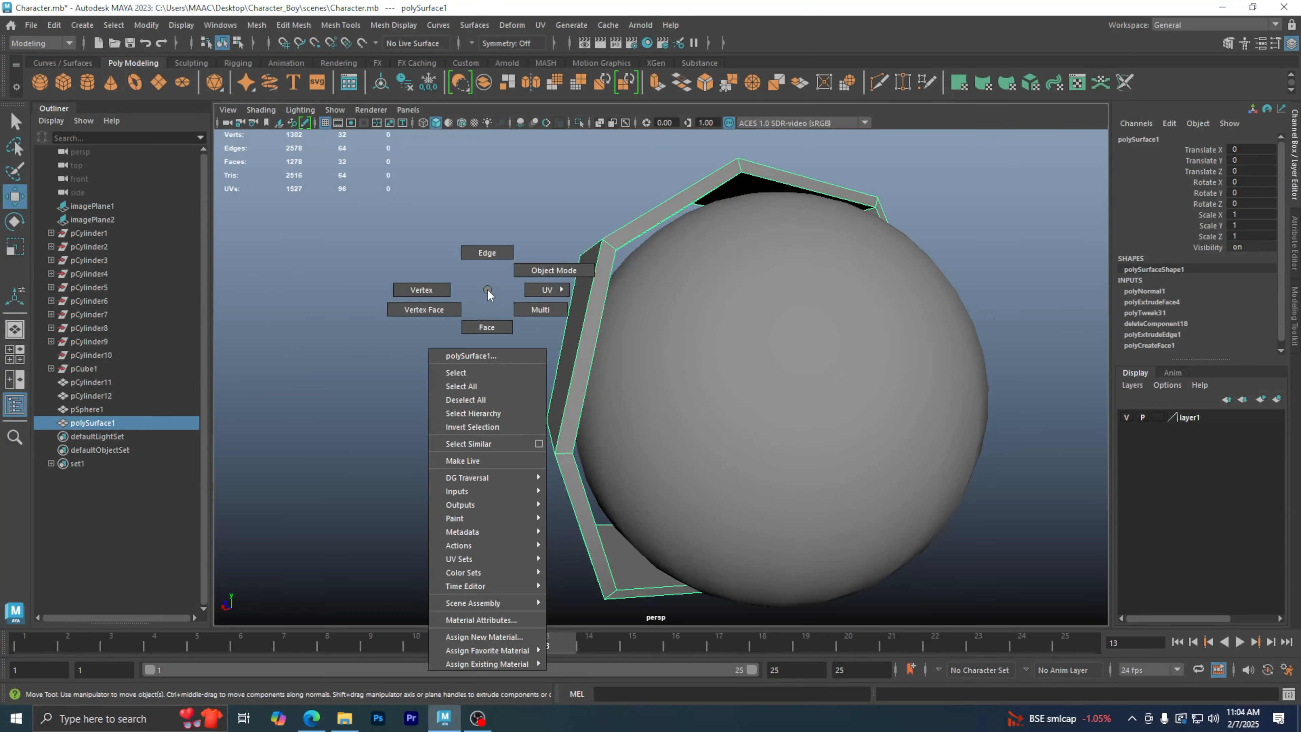
left_click(490, 328)
left_click(590, 336)
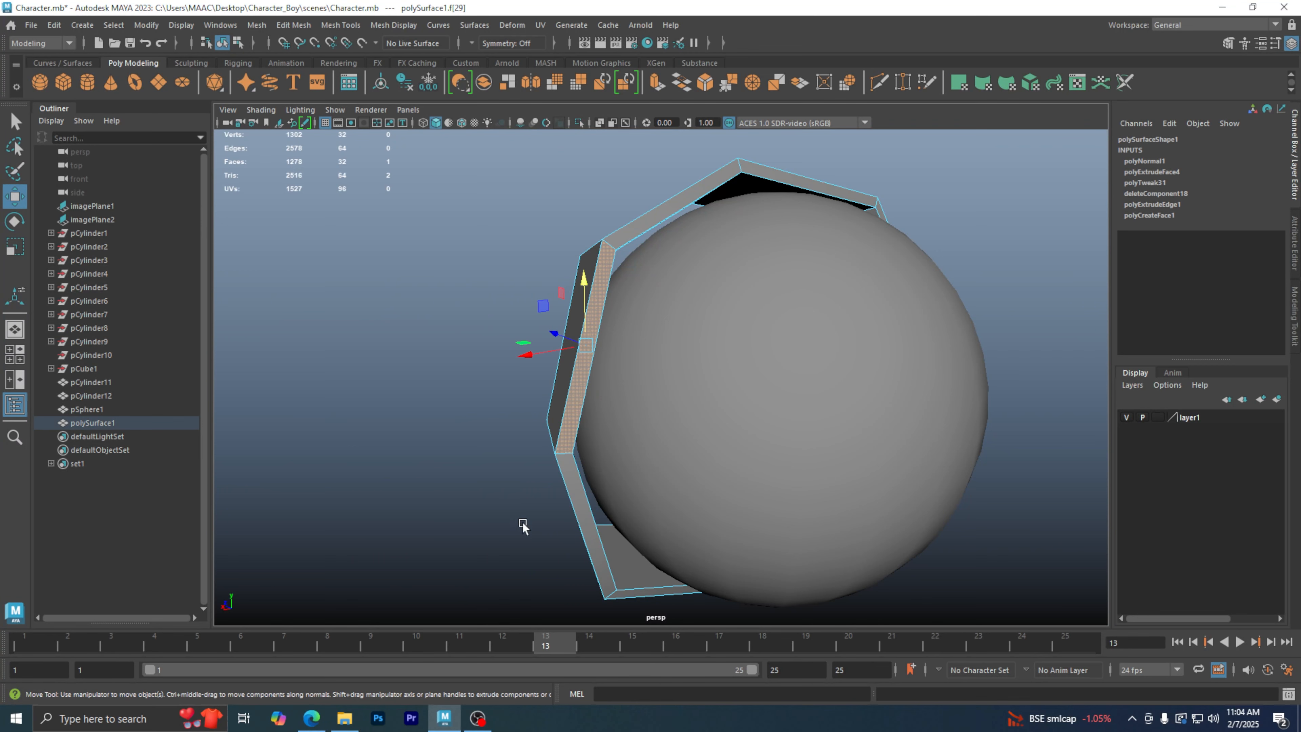
double_click(580, 511)
mouse_move(655, 495)
left_mouse_down("alt")
mouse_move(651, 456)
mouse_move(632, 454)
mouse_move(569, 470)
mouse_move(567, 503)
mouse_move(647, 489)
left_mouse_up("alt")
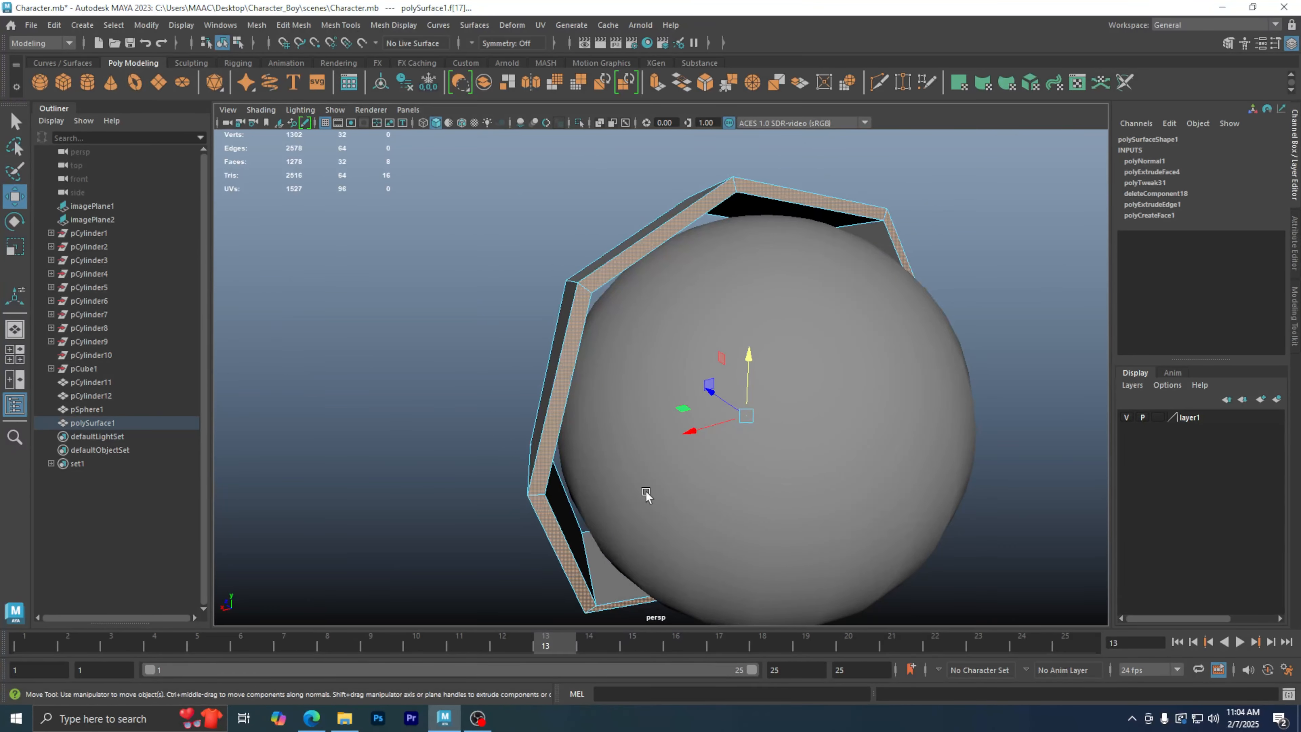
key("Delete")
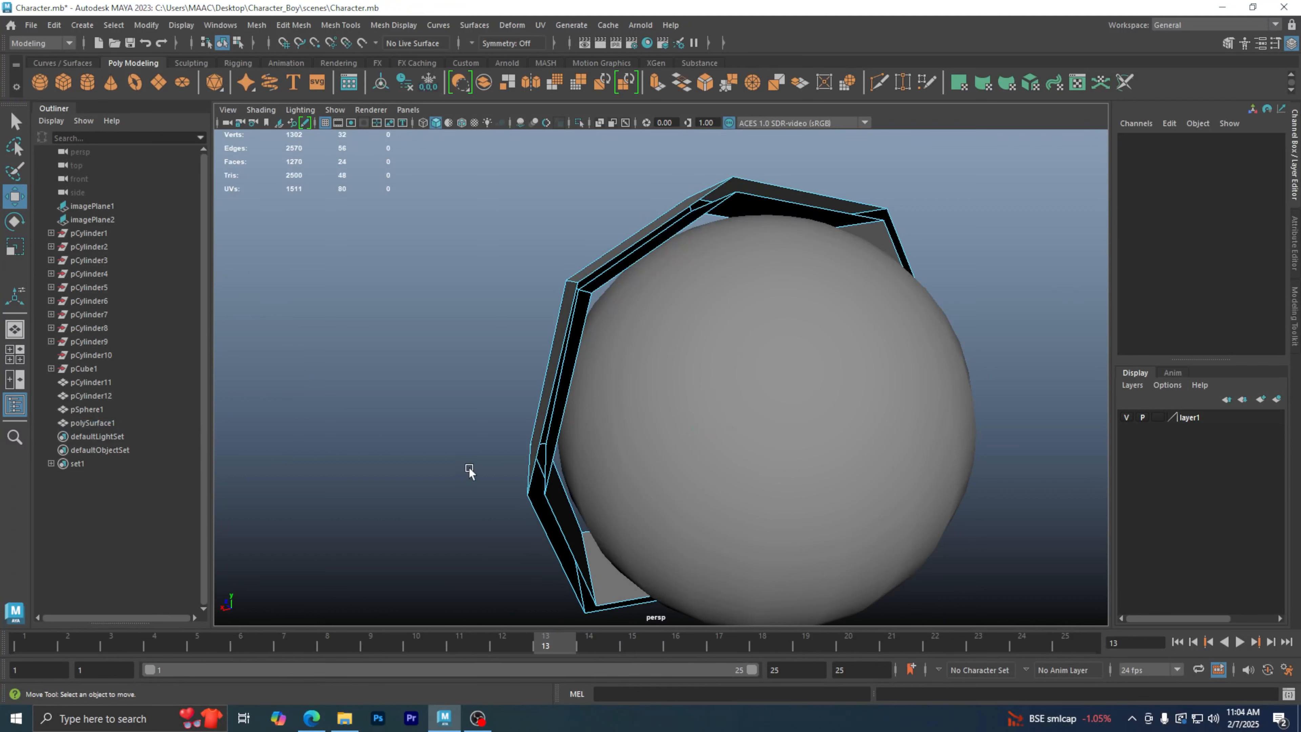
- Examine the open back of the eye ring from several angles and compare it with the face reference in the four-view layout
mouse_move(435, 459)
left_mouse_down("alt")
mouse_move(479, 459)
mouse_move(455, 461)
left_mouse_up("alt")
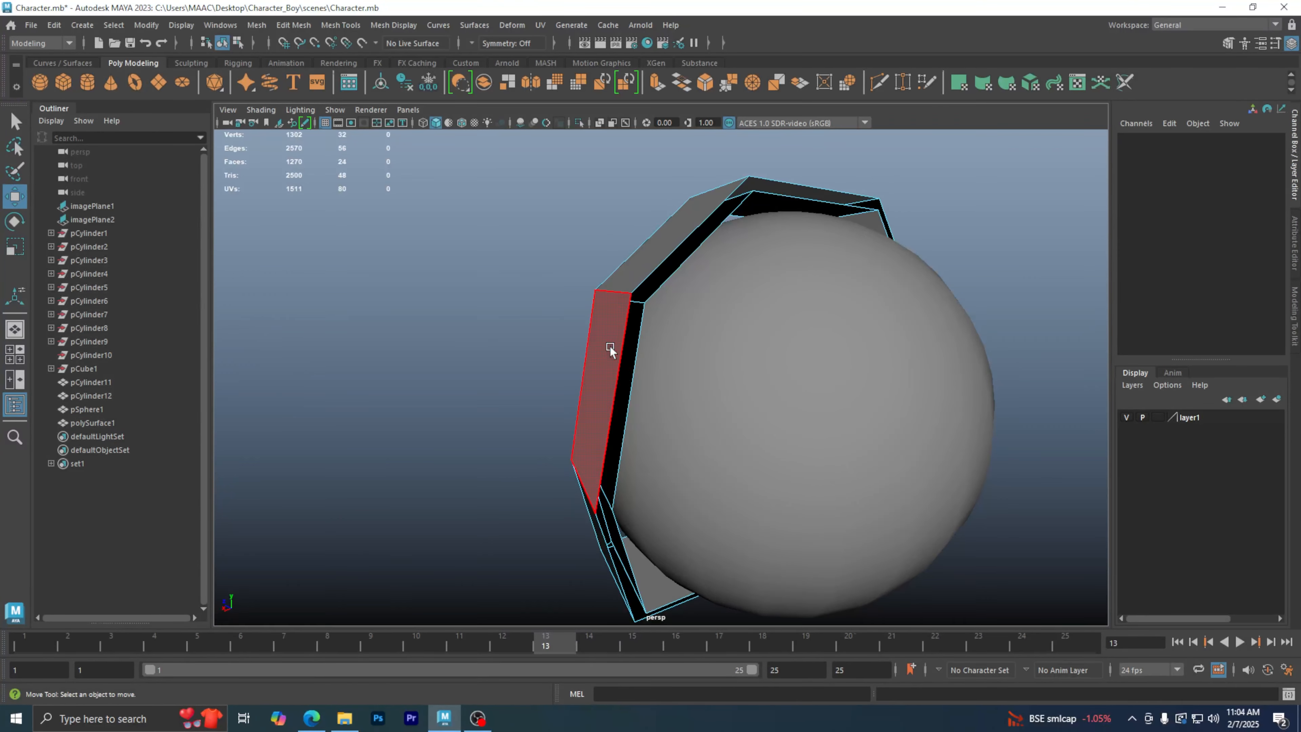
left_click_drag(573, 416, 617, 403, "alt")
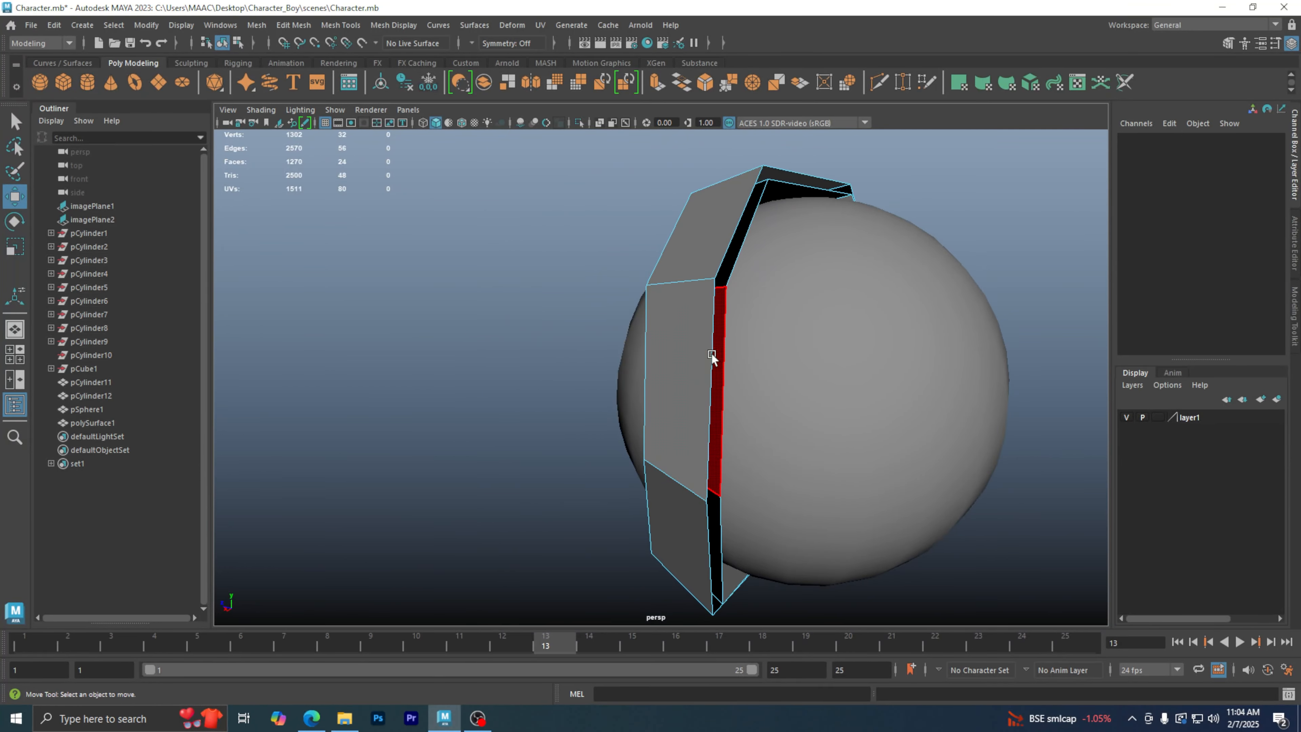
left_click_drag(711, 359, 779, 406, "alt")
right_click_drag(778, 407, 393, 487, "alt")
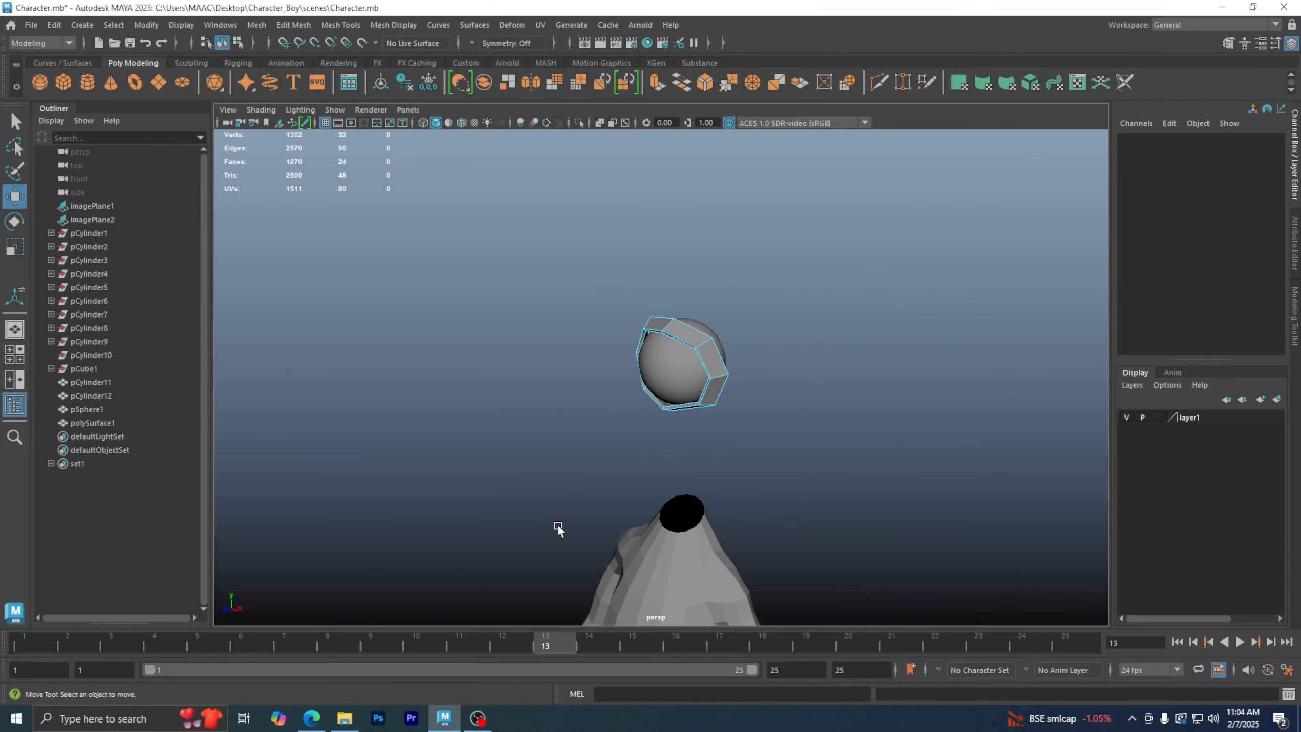
key("space")
key("space")
key("space")
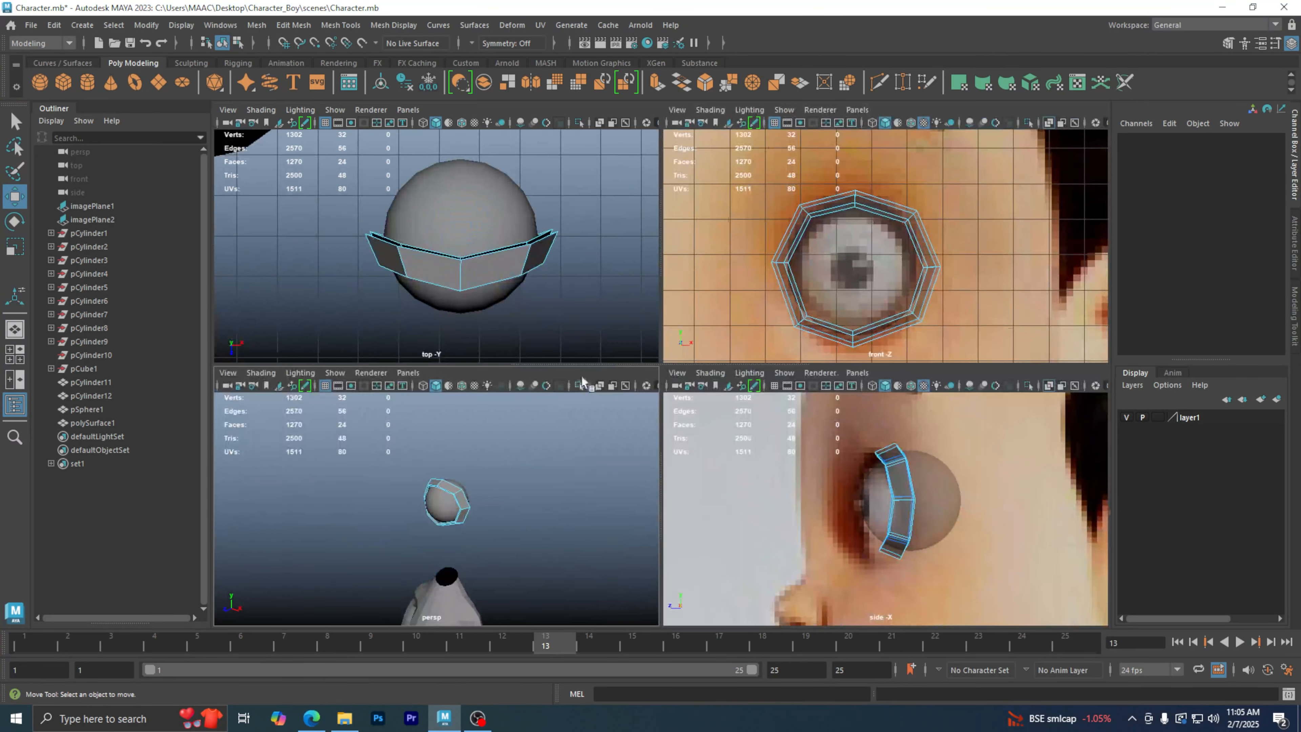
scroll(989, 274, "down", 5)
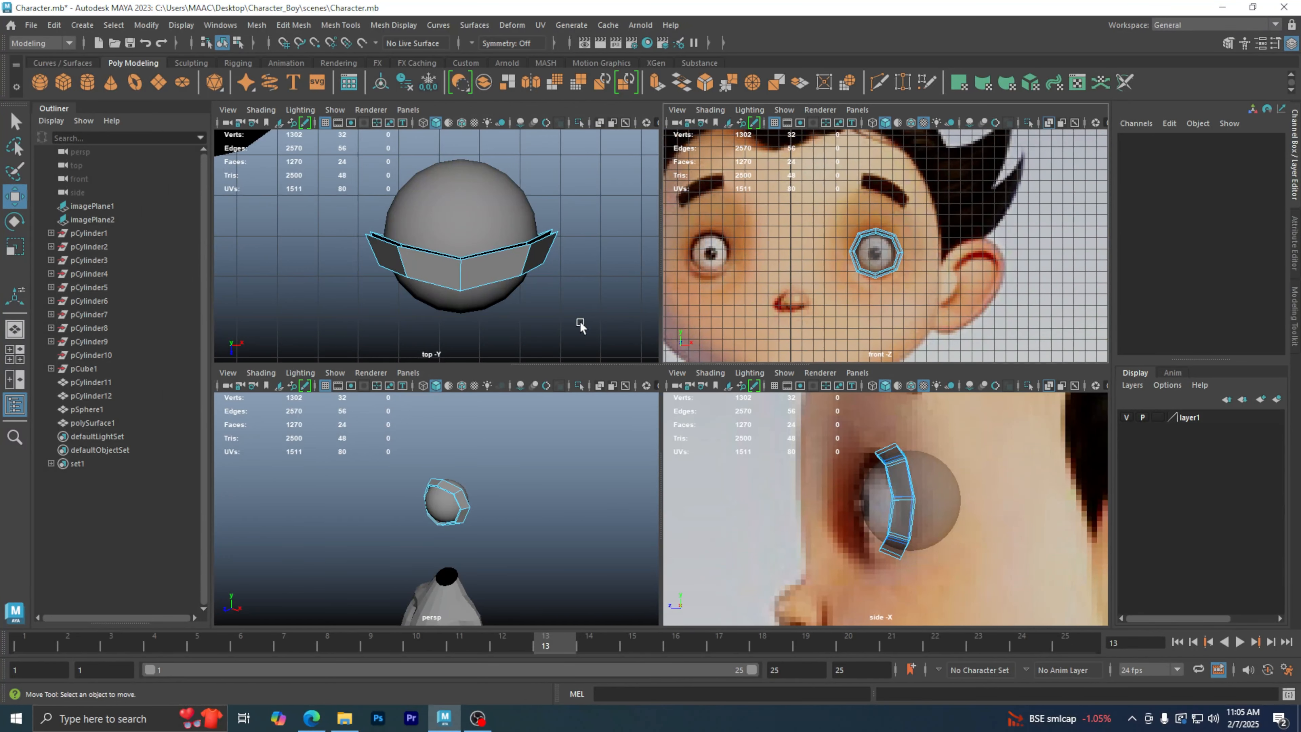
key("space")
key("space")
key("space")
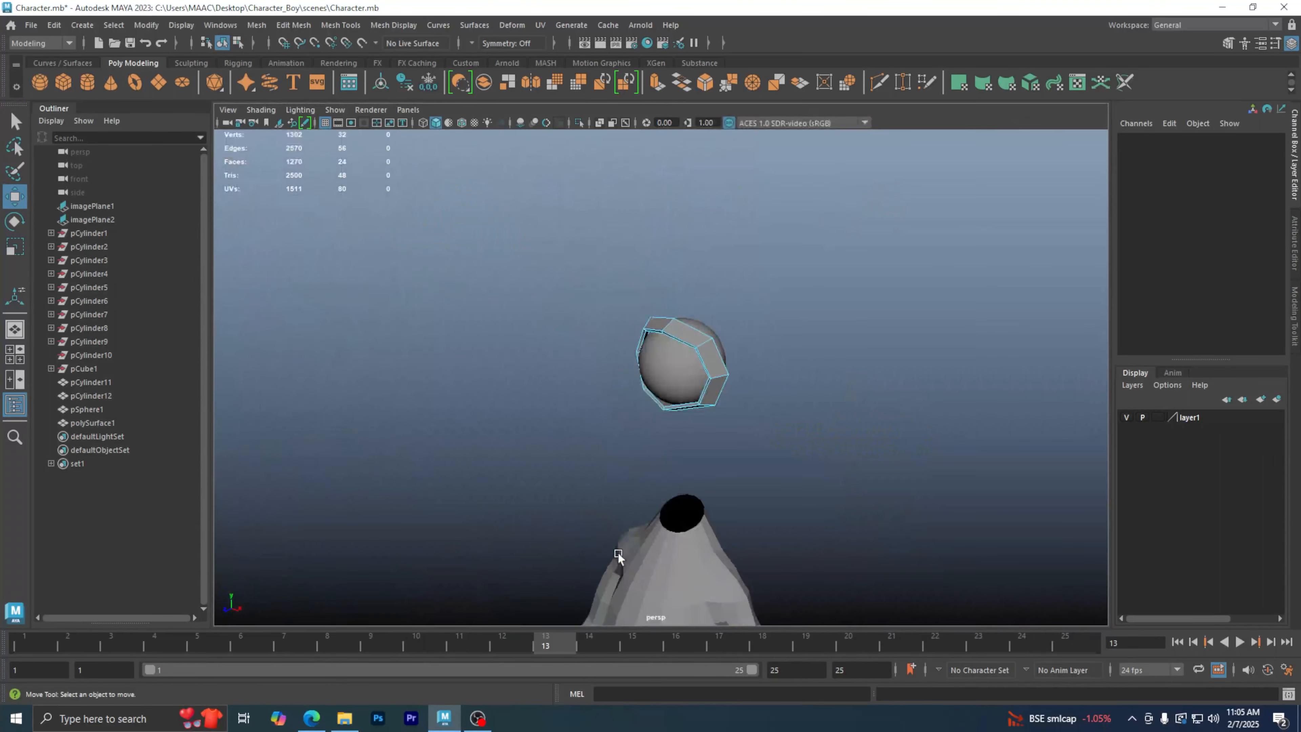
left_click_drag(617, 552, 883, 427, "alt")
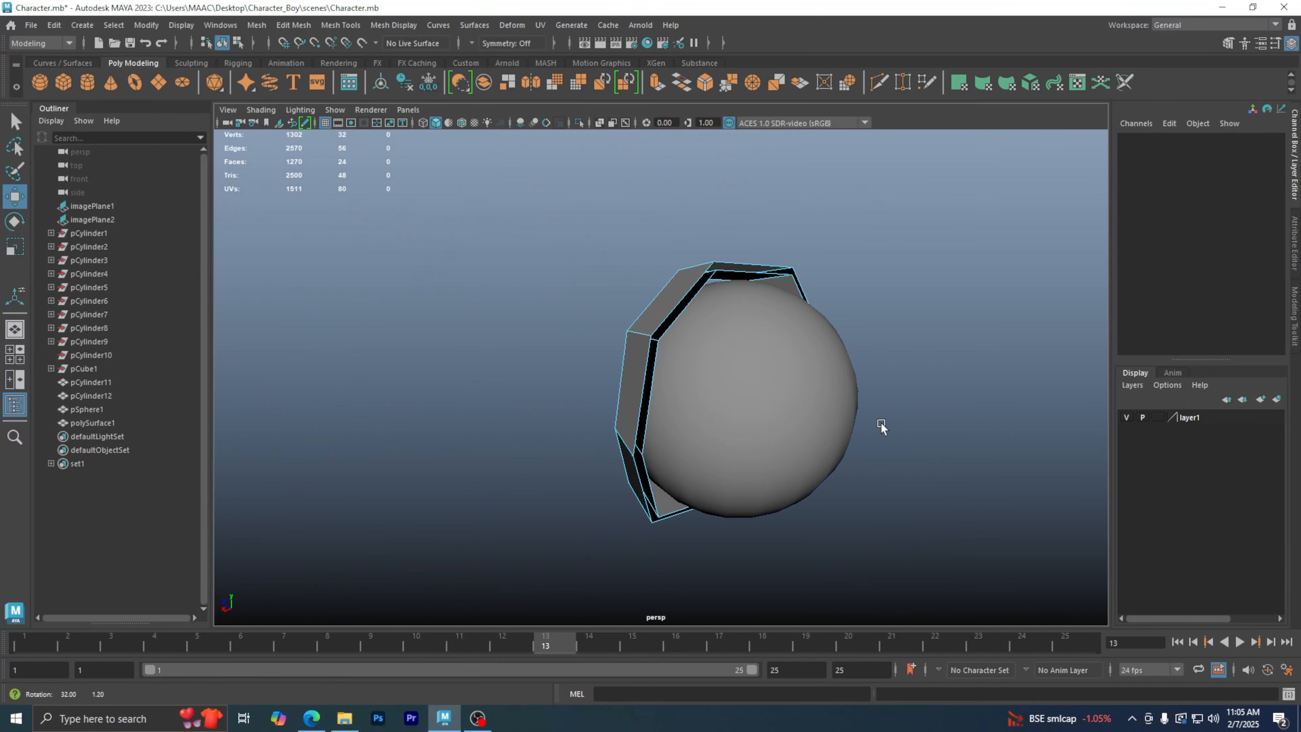
- Select the eye ring's outer back edge loop and extrude it outward in the front view with a Local Translate Z of 2.718
right_click(711, 324)
right_click_drag(711, 324, 653, 303)
right_click_drag(727, 279, 727, 279)
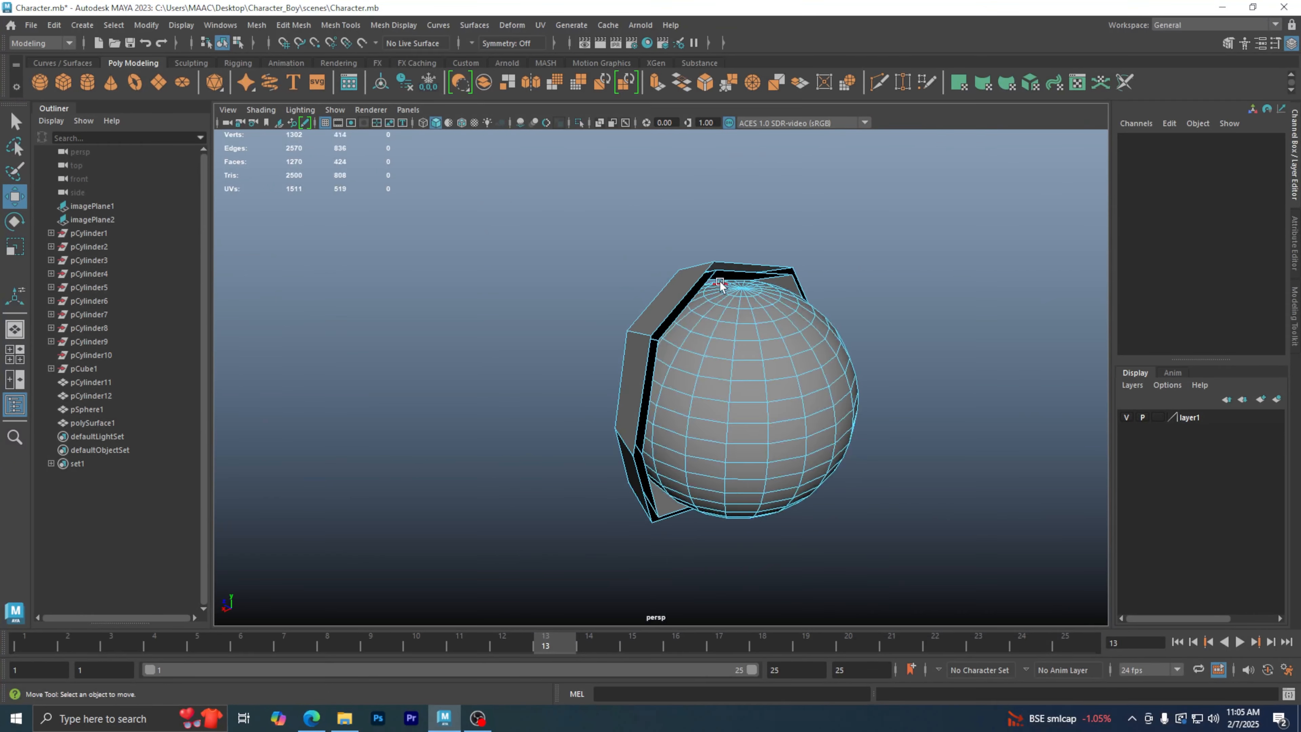
right_click_drag(837, 241, 897, 219)
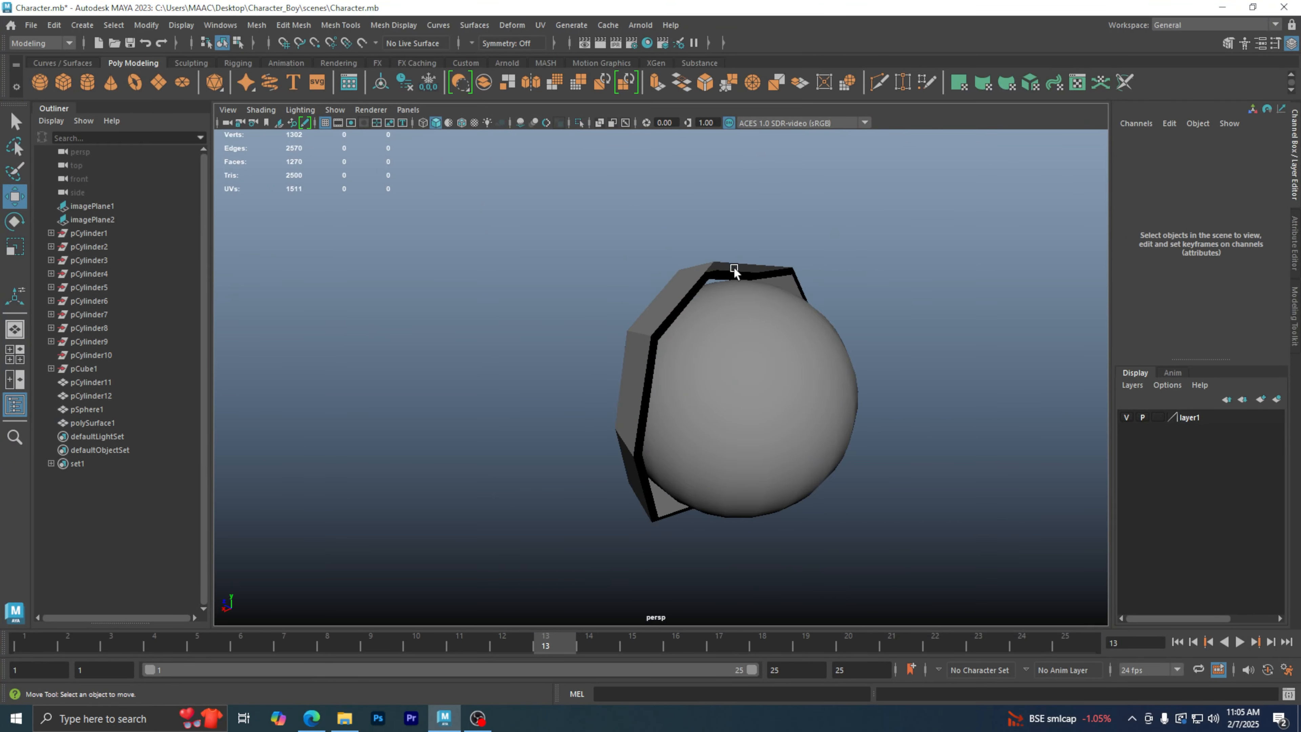
left_click(734, 267)
right_click_drag(796, 265, 768, 244)
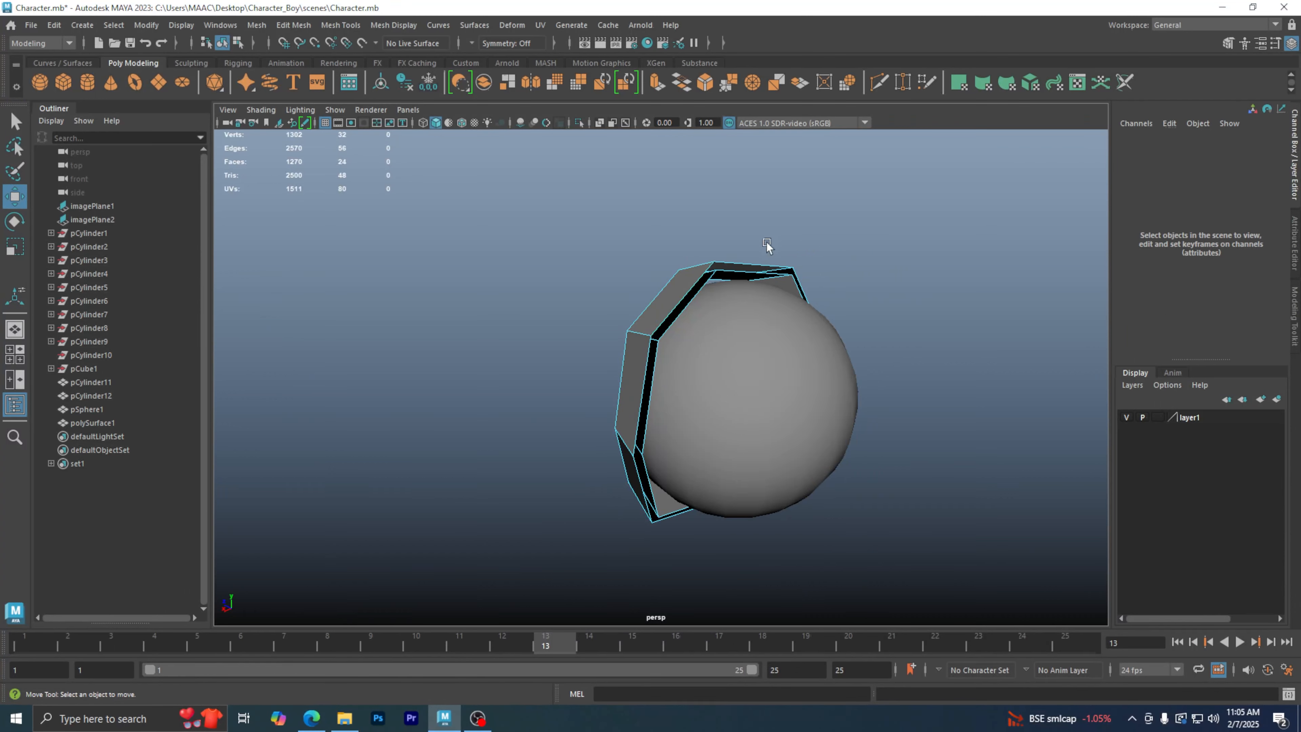
left_click(681, 297)
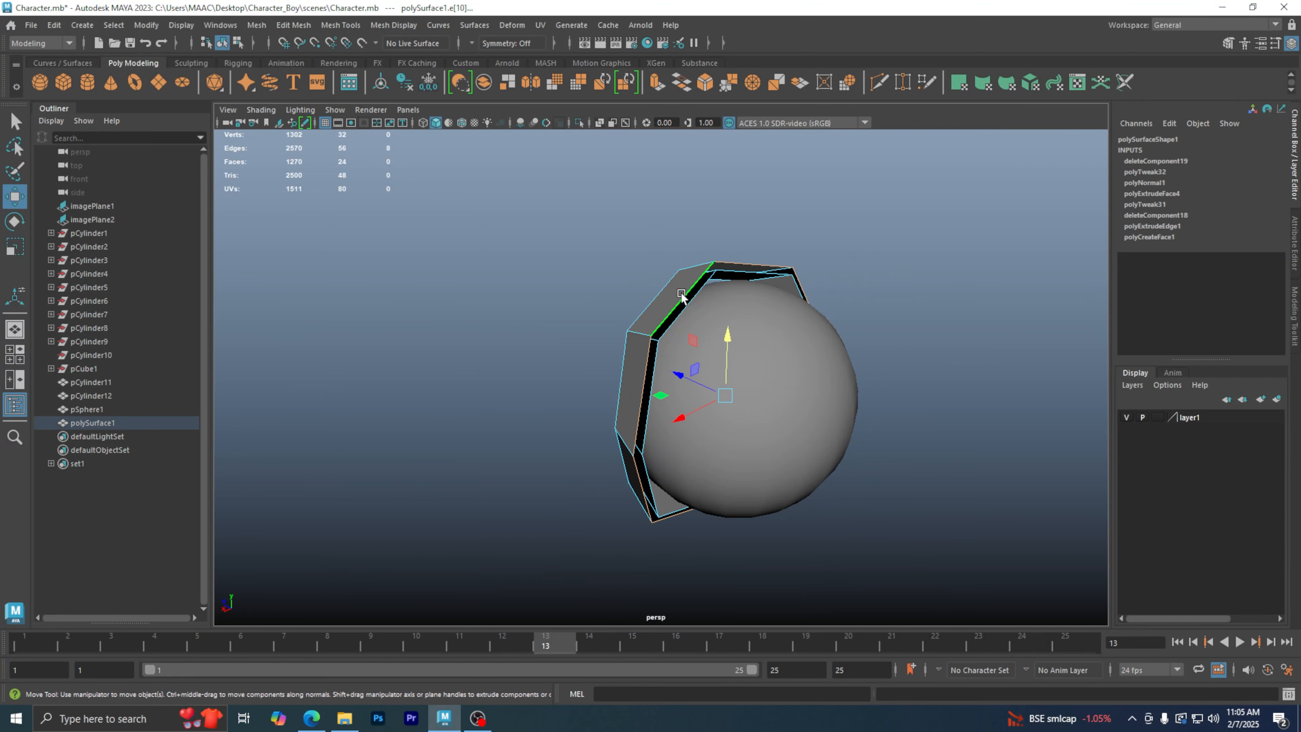
scroll(799, 400, "up", 3)
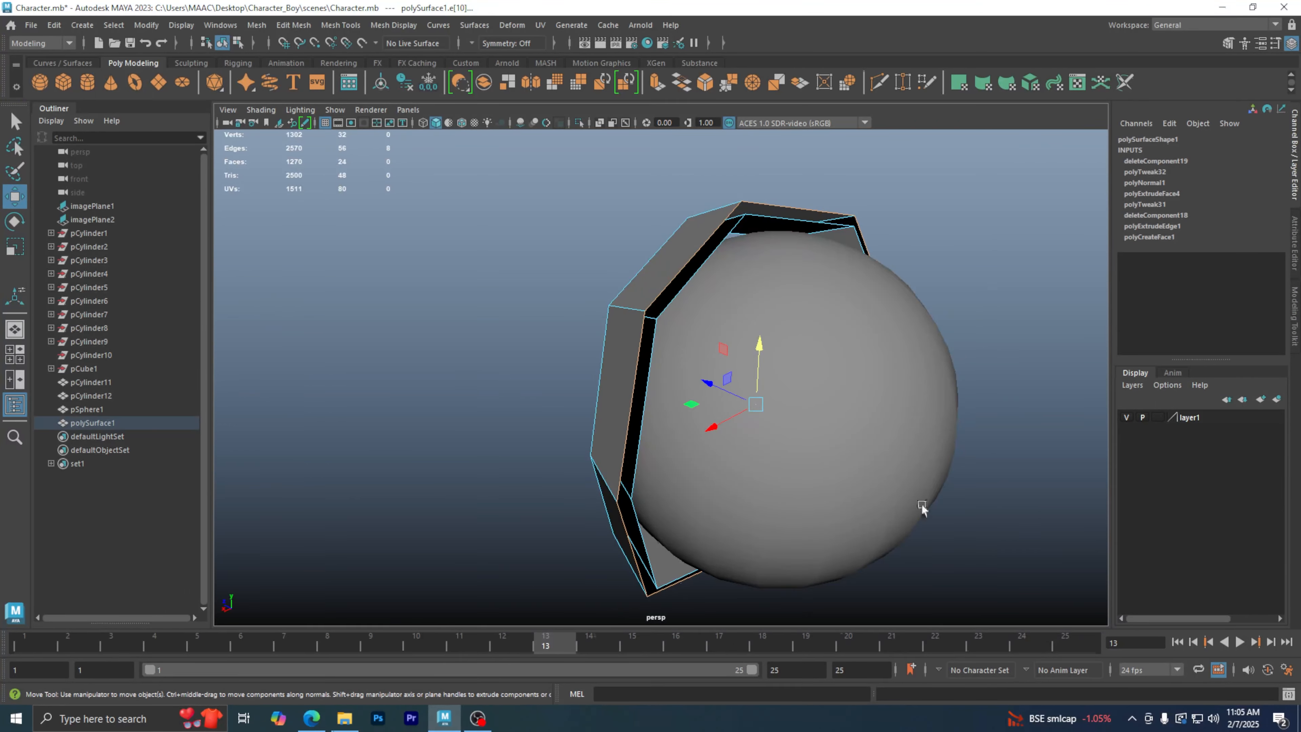
key("space")
key("space")
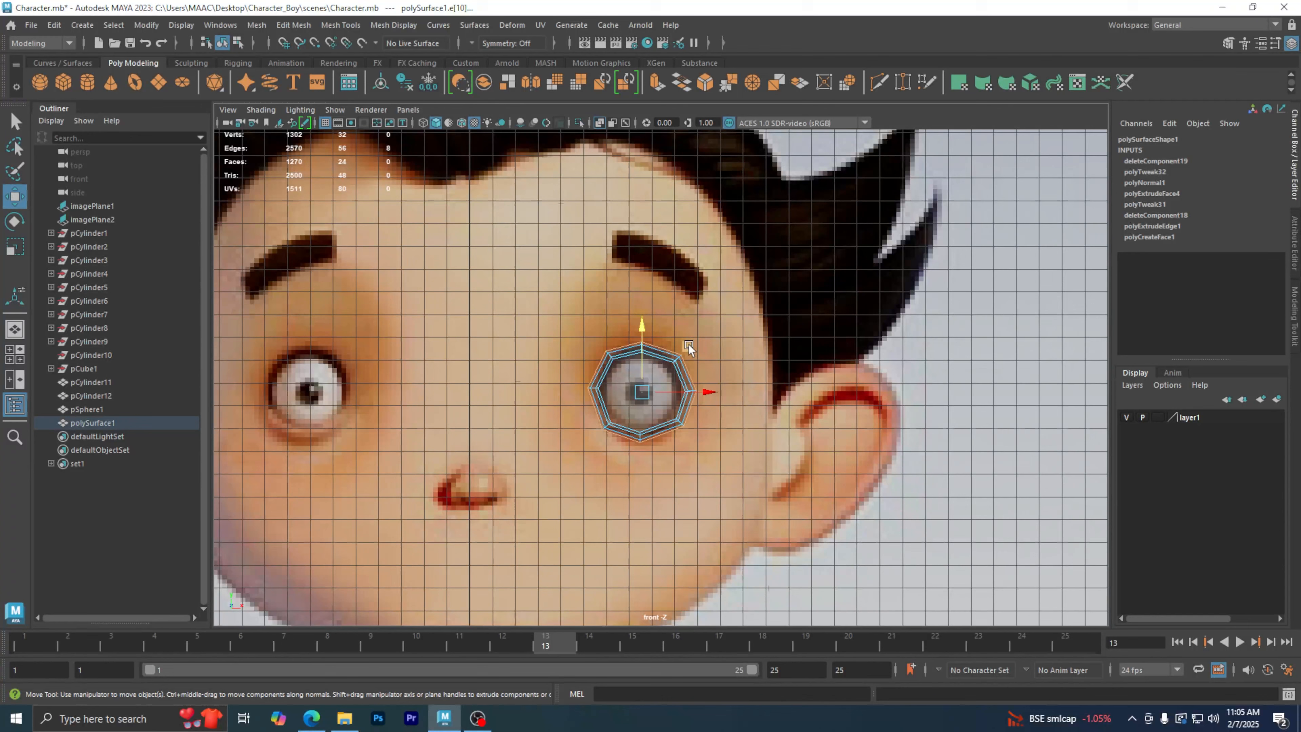
scroll(654, 364, "up", 3)
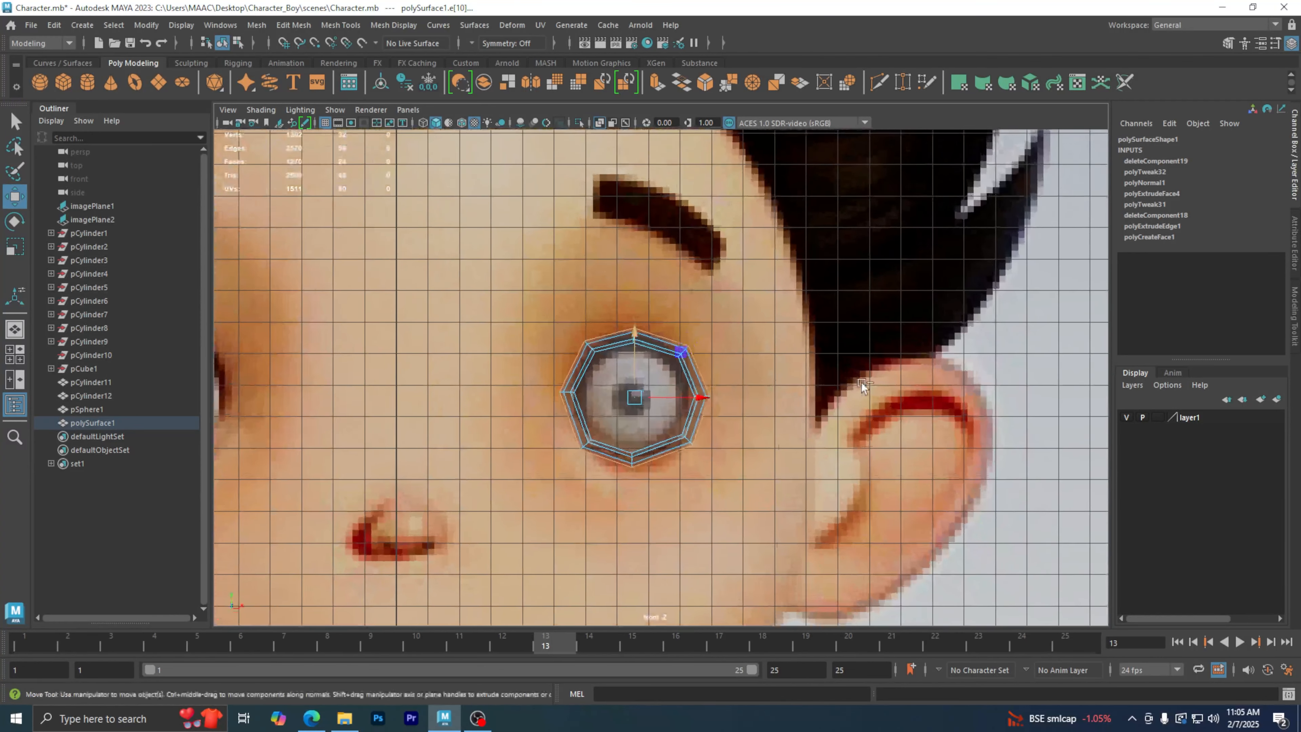
key("ctrl+e")
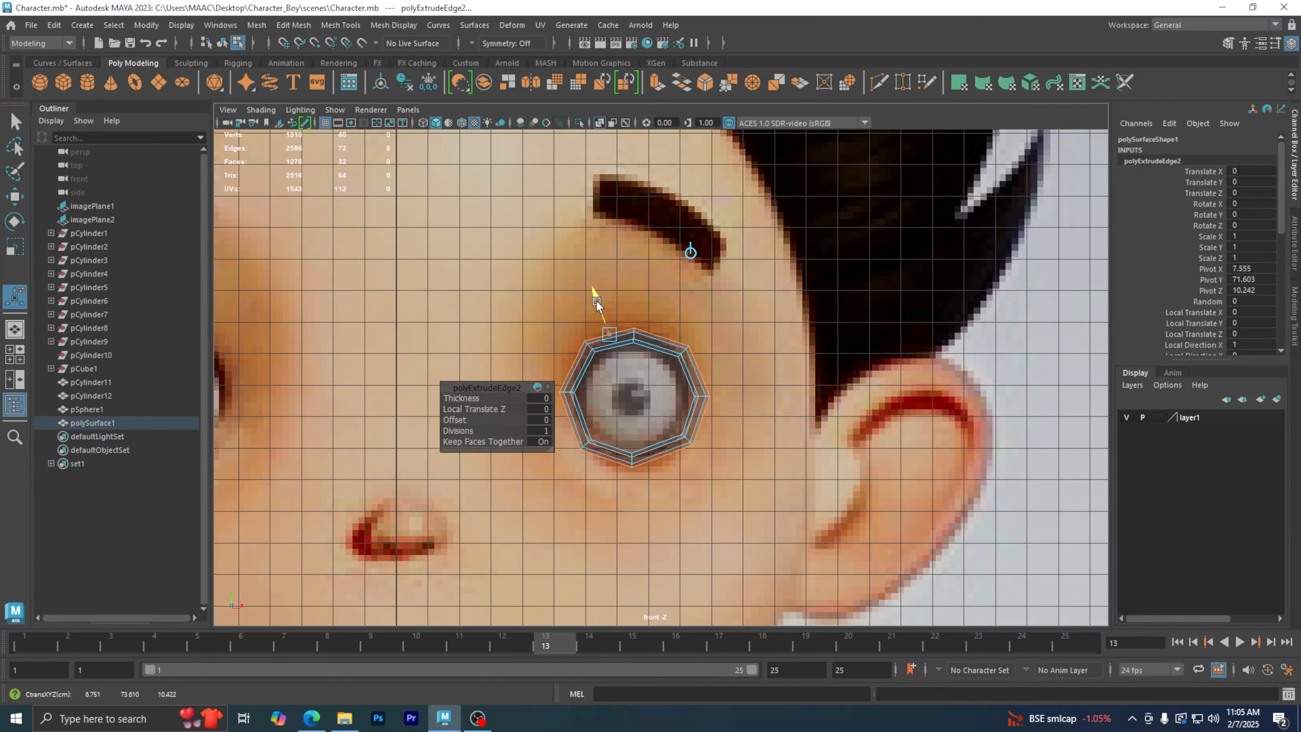
left_click_drag(596, 301, 552, 222)
left_click_drag(554, 225, 560, 230)
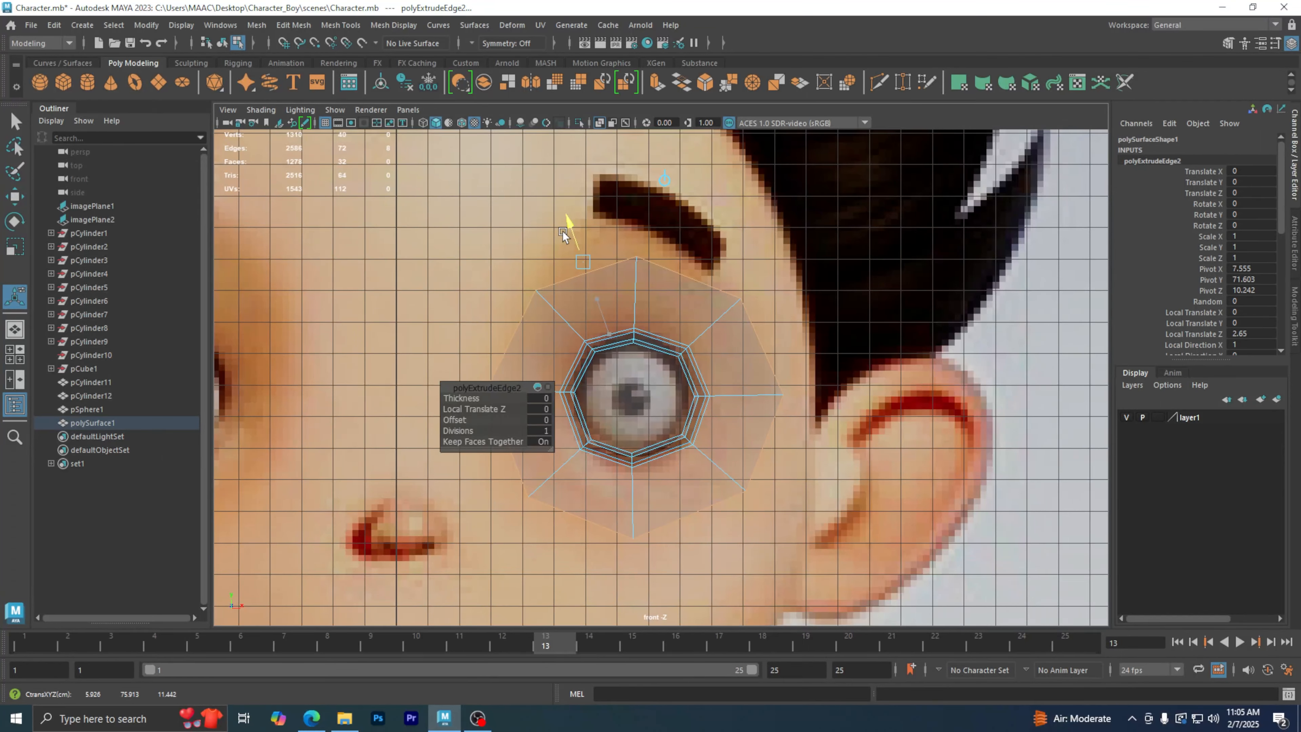
left_click_drag(560, 230, 561, 228)
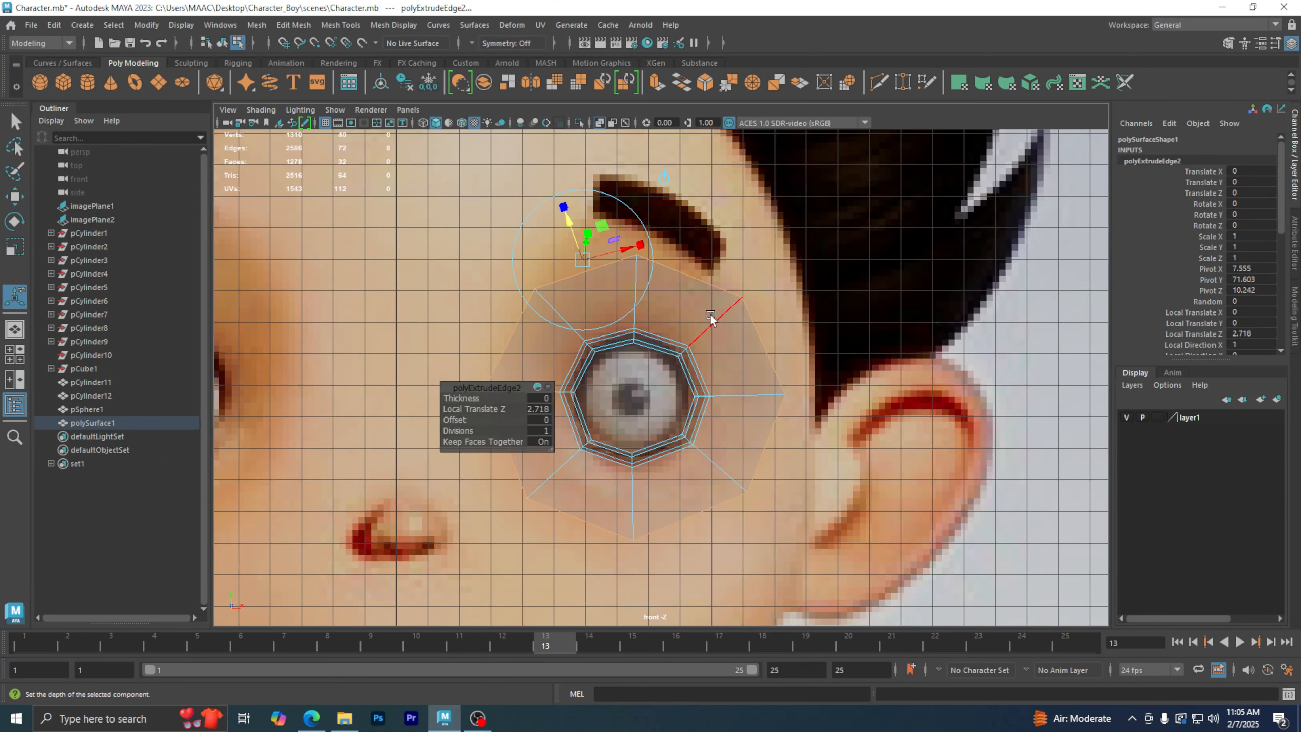
- Select the edge loop where the extruded faces meet the eye ring and scale it slightly outward
middle_click_drag(782, 367, 897, 368, "alt")
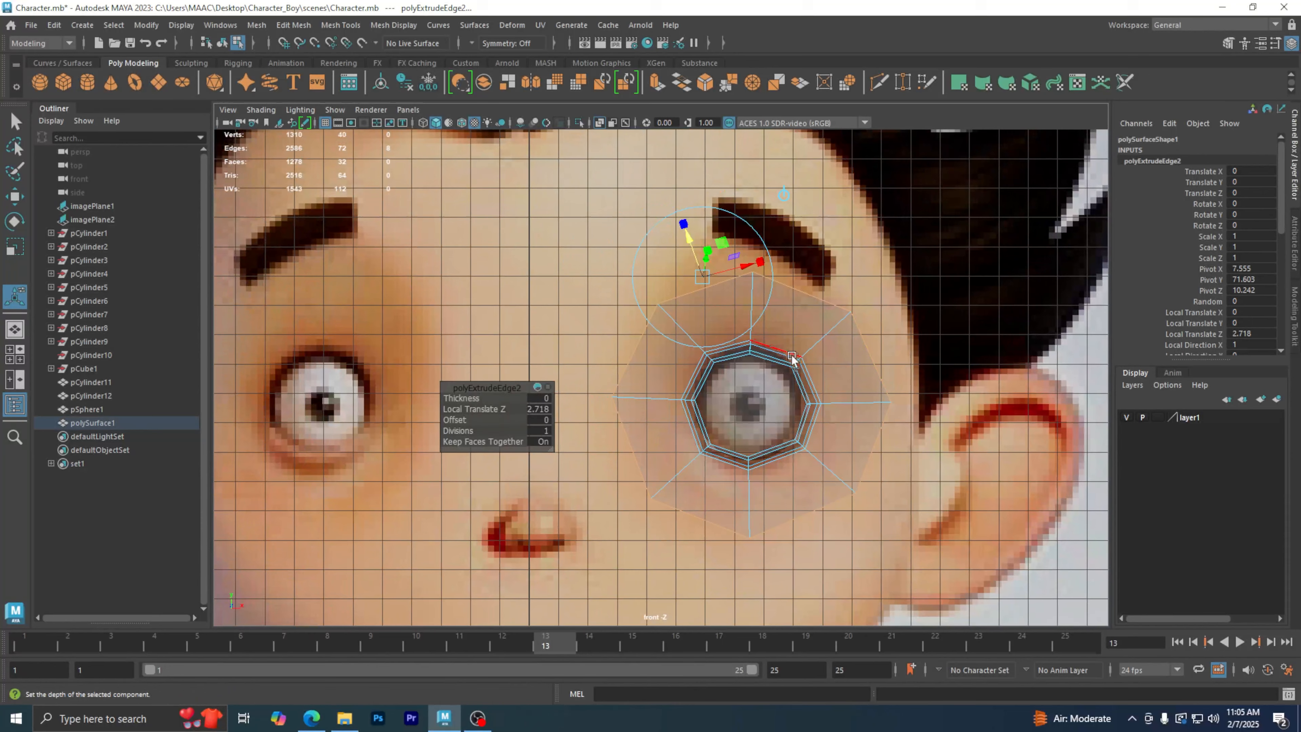
scroll(792, 358, "up", 2)
left_click(827, 339)
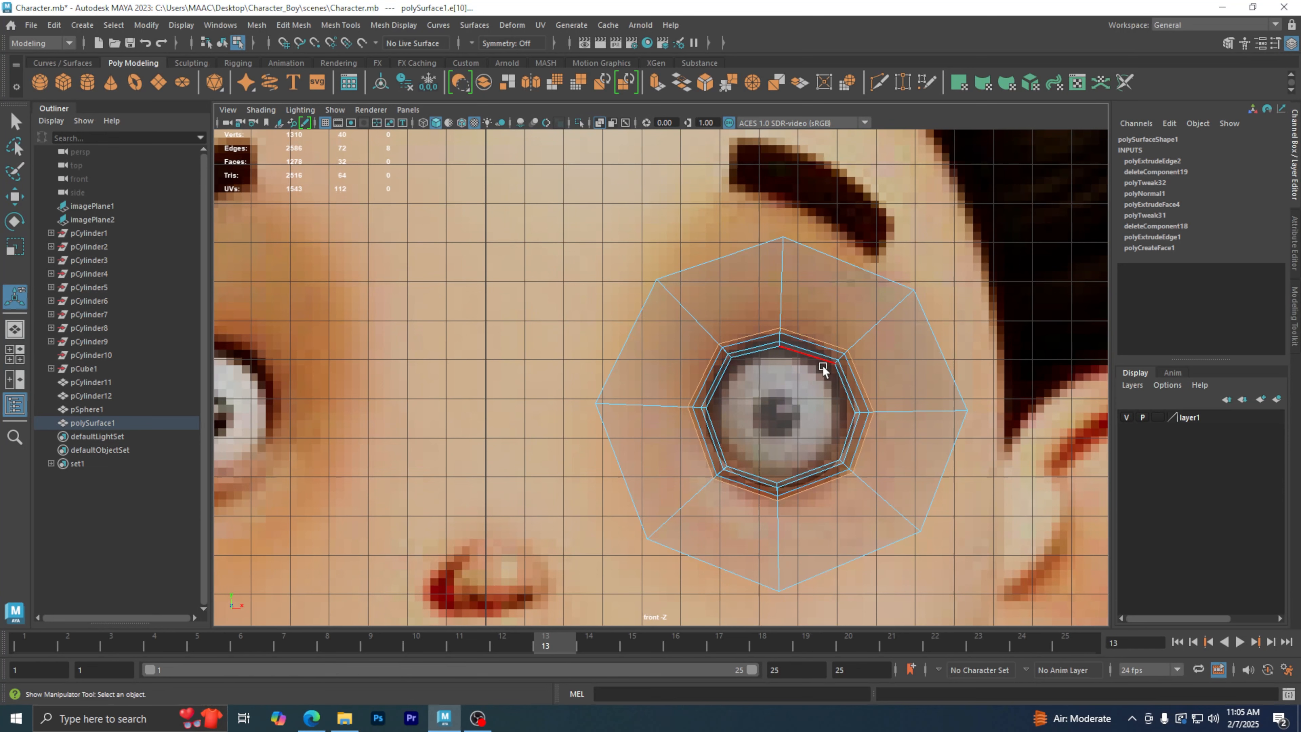
key("r")
left_click_drag(782, 415, 801, 405)
- Compare the modeled eye loops with the eyelid contours around the opposite eye in the front reference image
middle_click_drag(587, 479, 787, 423, "alt")
middle_click_drag(704, 435, 743, 434, "alt")
scroll(379, 436, "down", 2)
scroll(469, 444, "up", 3)
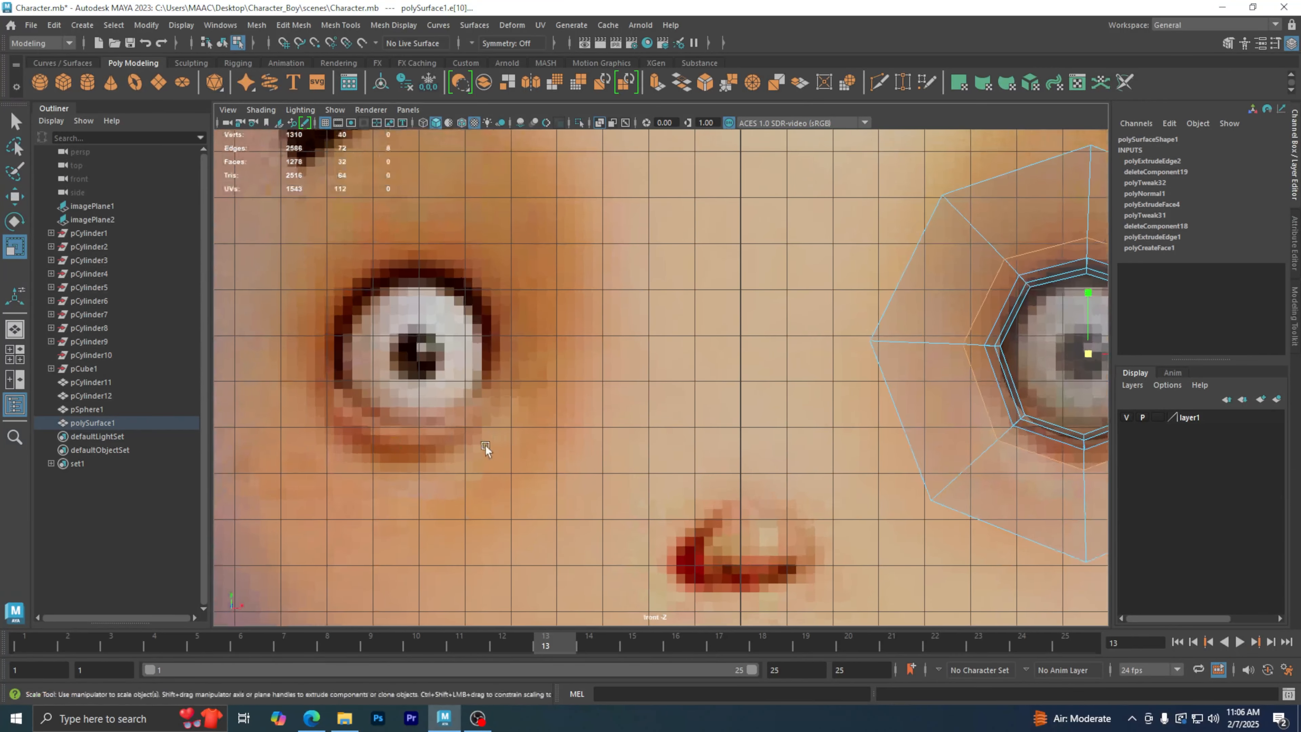
middle_click_drag(485, 446, 643, 442, "alt")
scroll(623, 433, "down", 2)
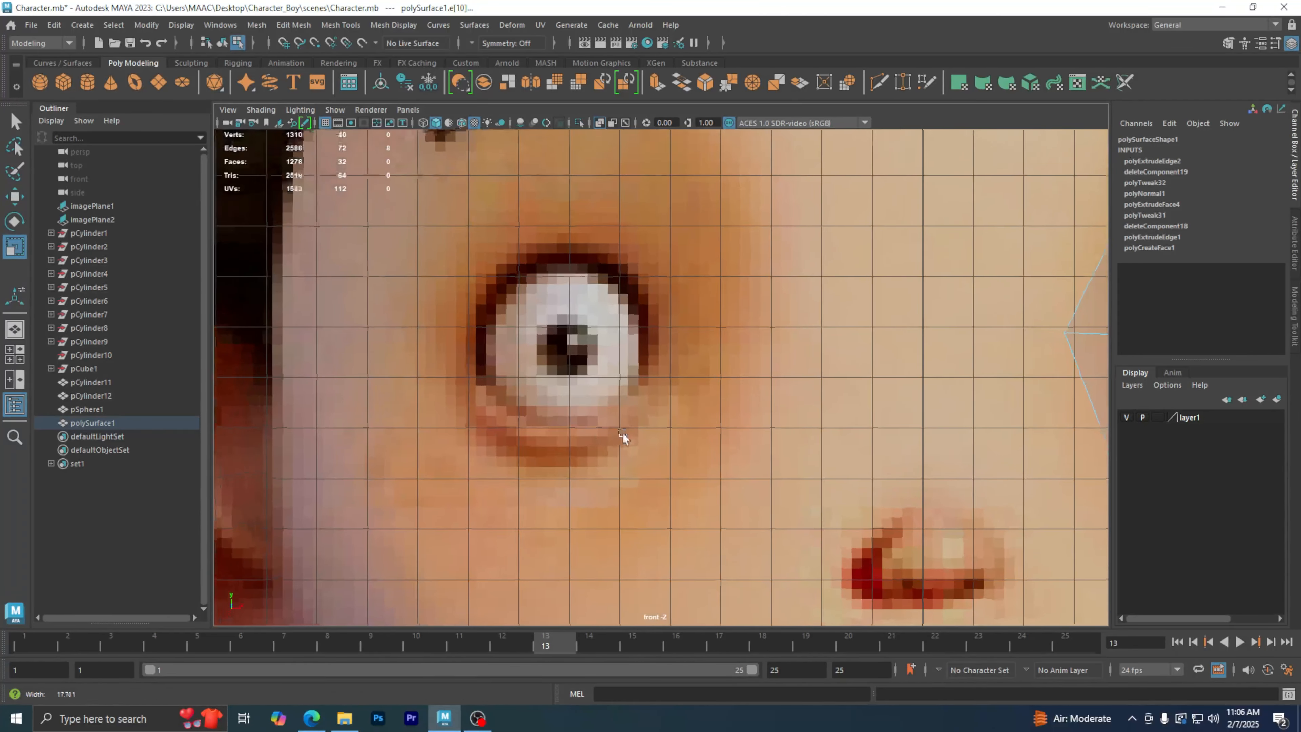
scroll(568, 440, "up", 3)
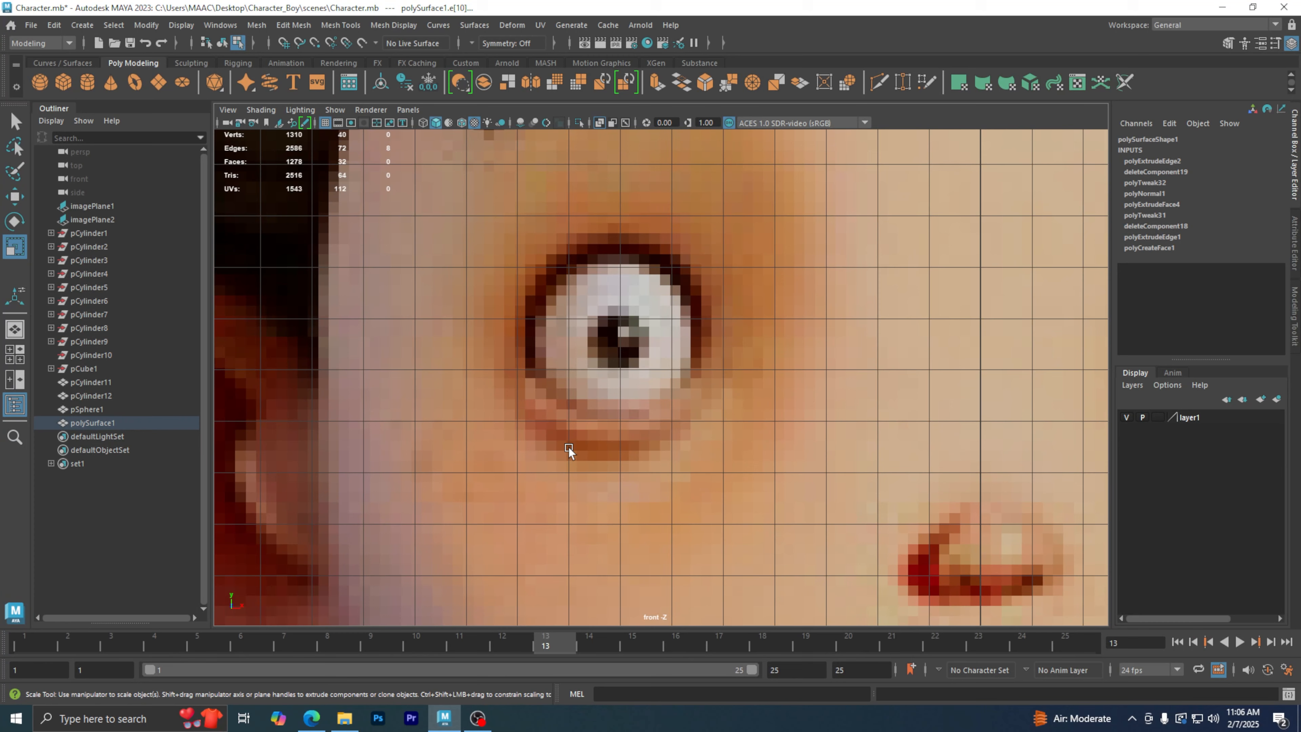
middle_click_drag(782, 456, 516, 434, "alt")
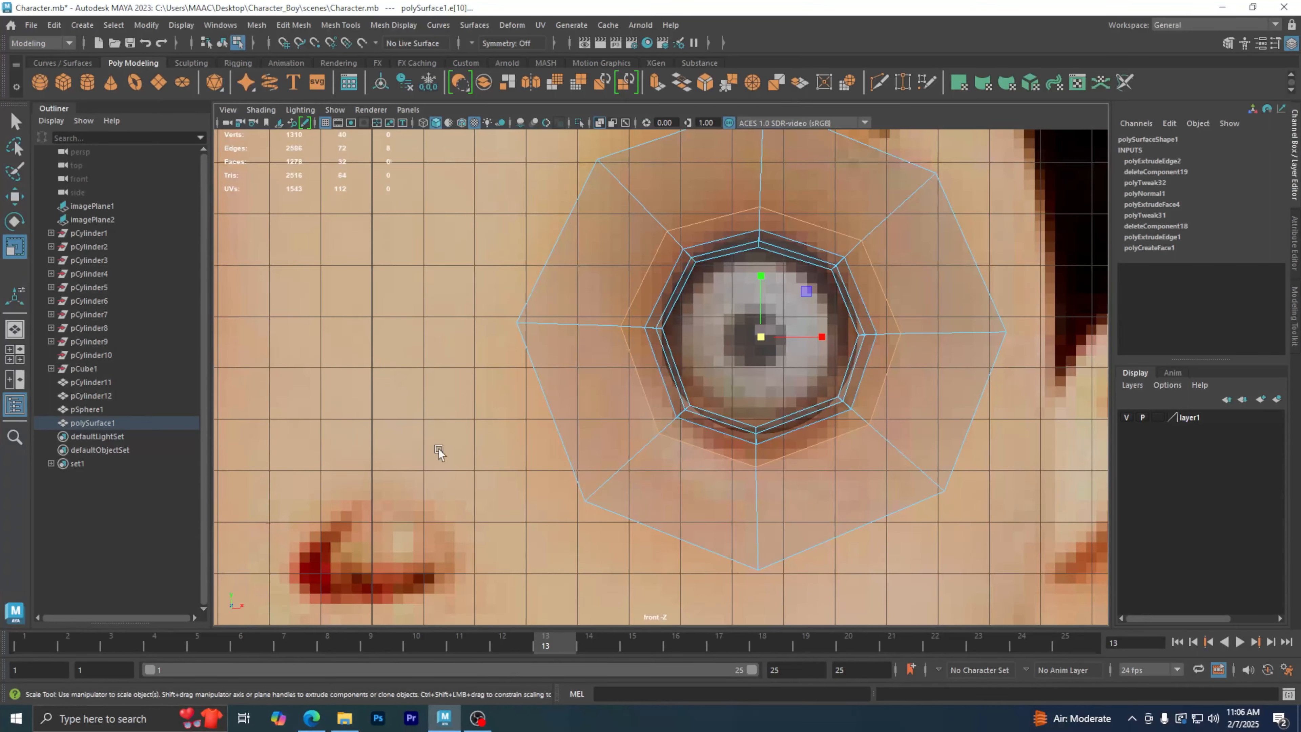
middle_click_drag(438, 448, 820, 427, "alt")
middle_click_drag(634, 424, 289, 409, "alt")
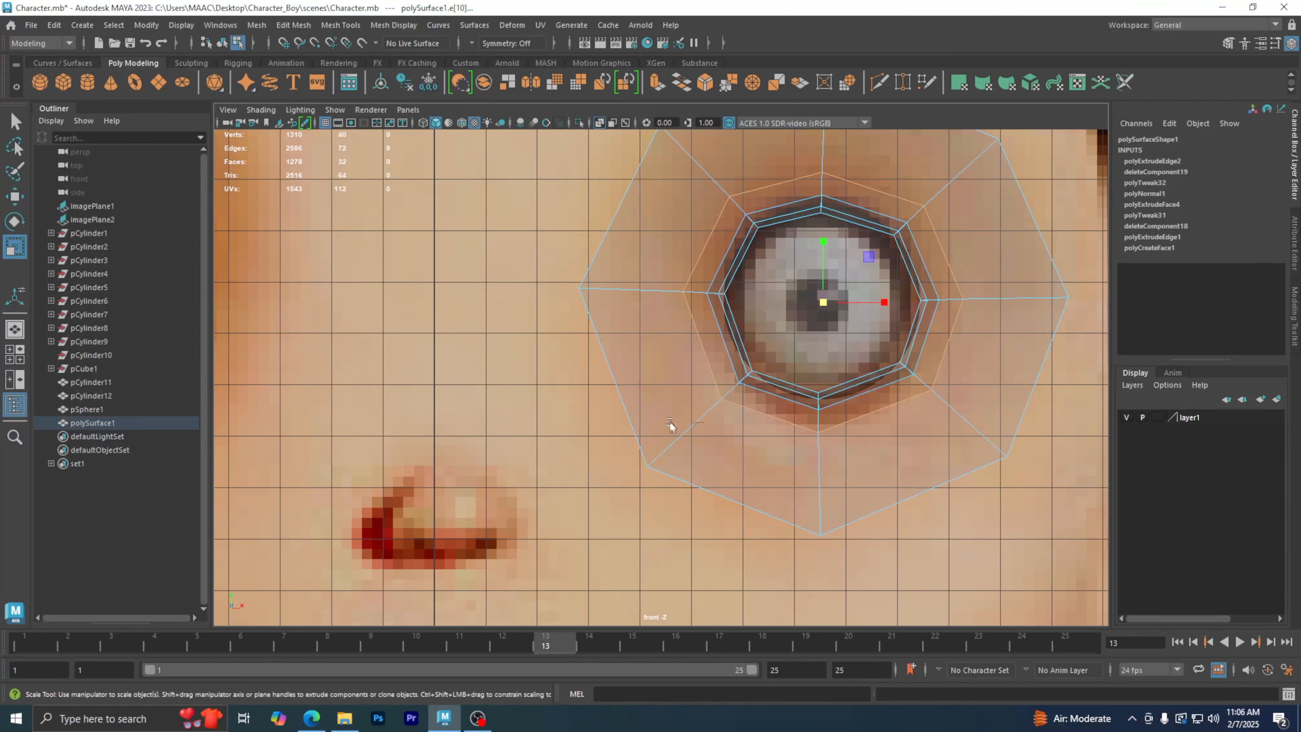
- Examine the extruded faces around the eye sphere in the perspective and four-view layouts
middle_click_drag(724, 420, 648, 424, "alt")
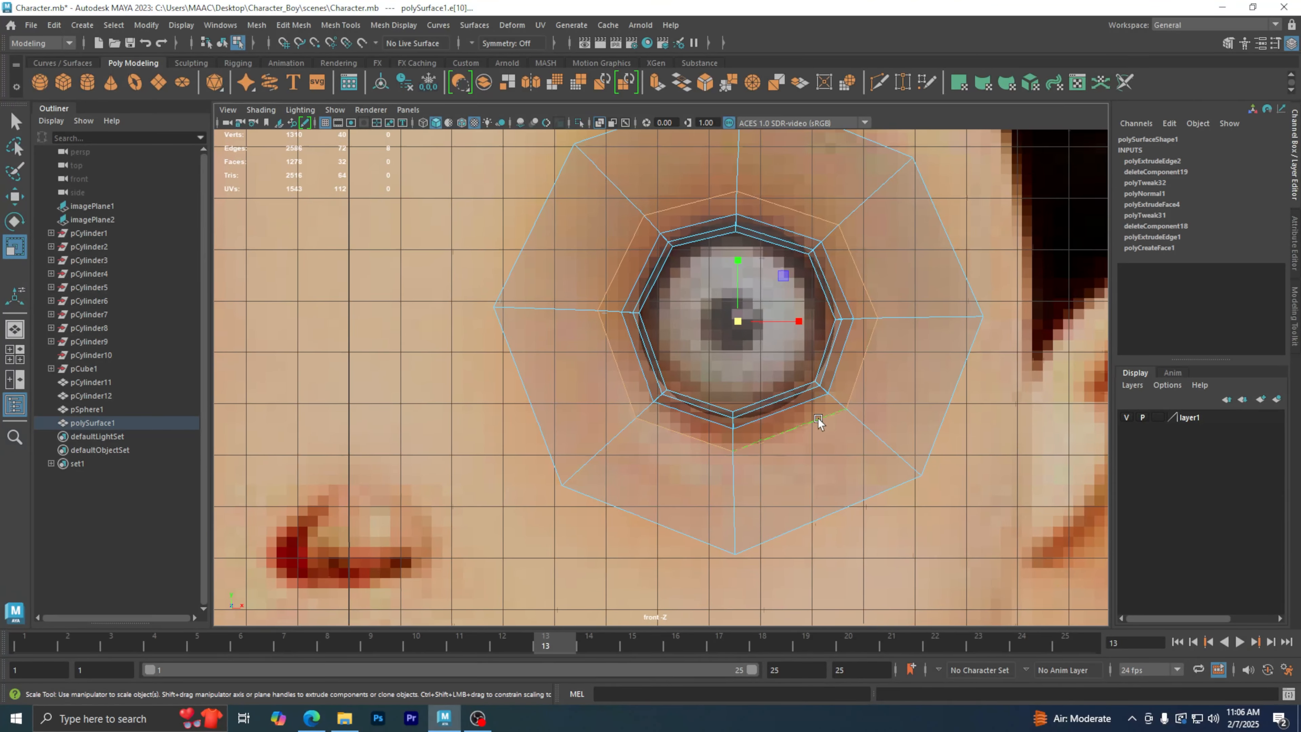
key("space")
key("space")
key("space")
key("space")
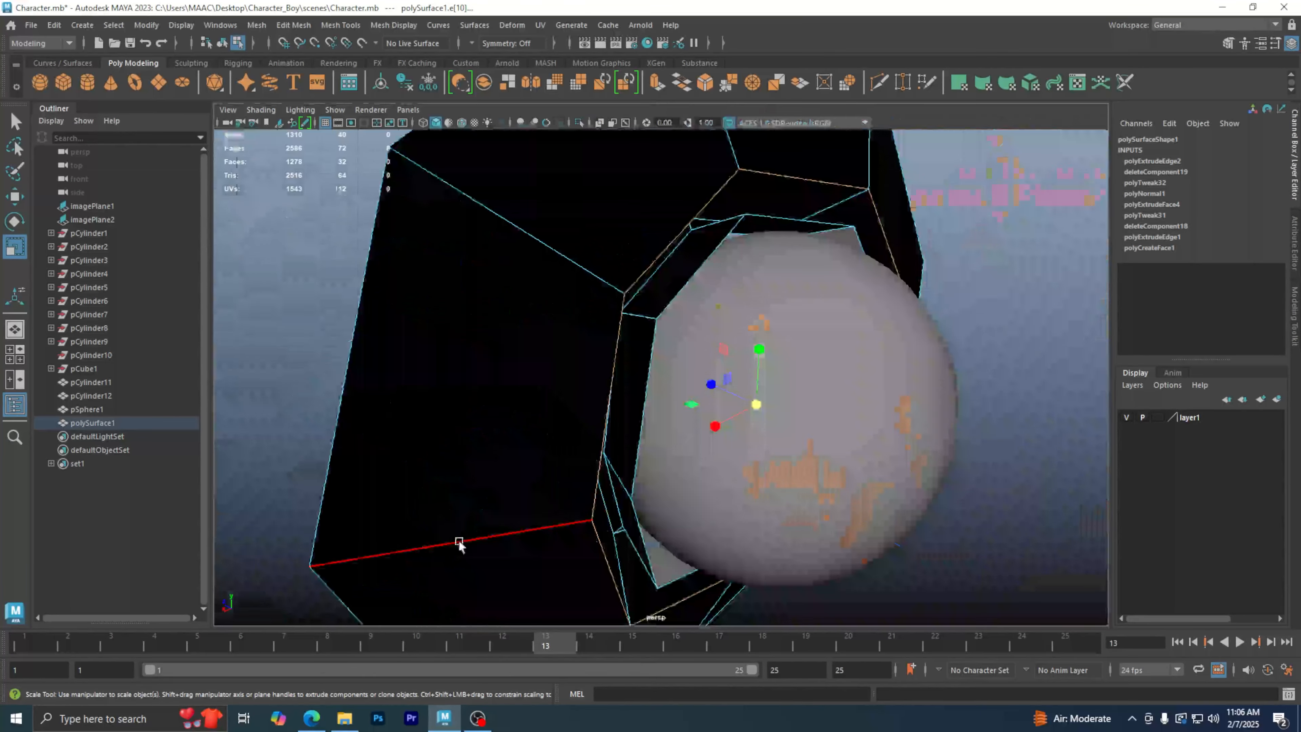
left_click_drag(456, 544, 563, 526, "alt")
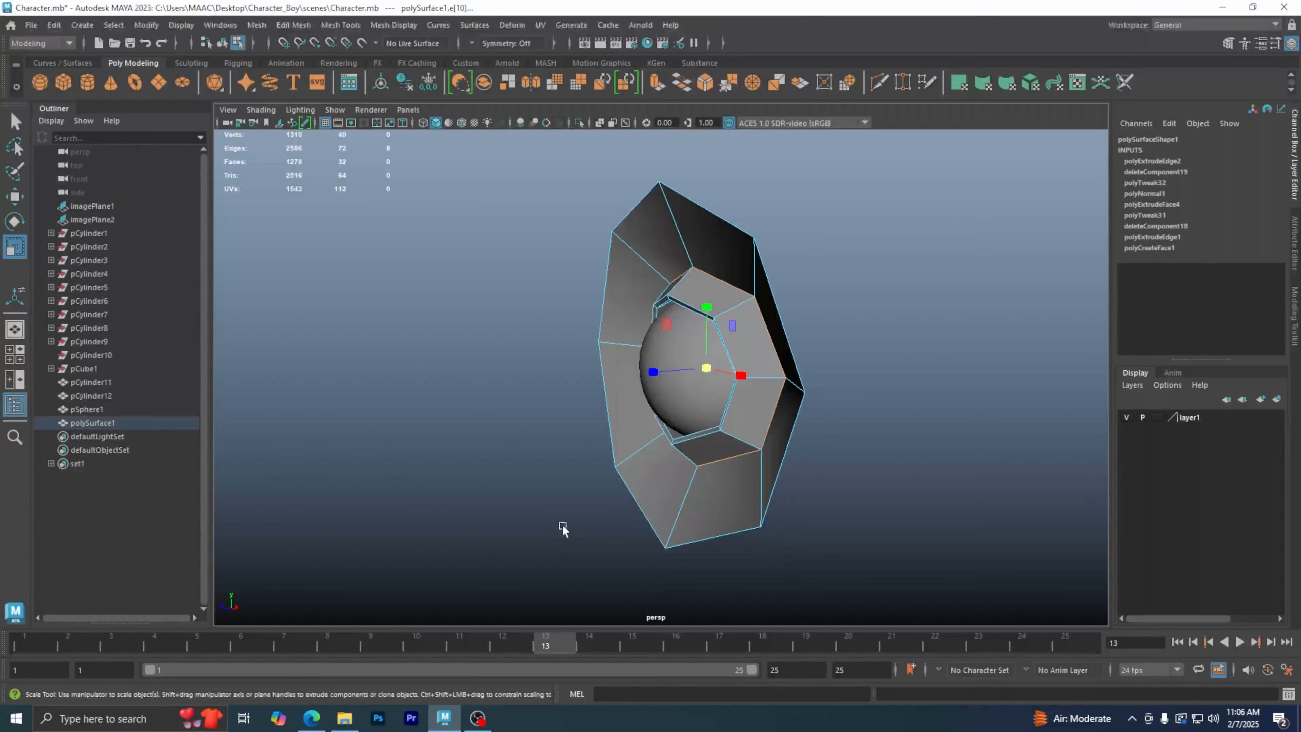
key("space")
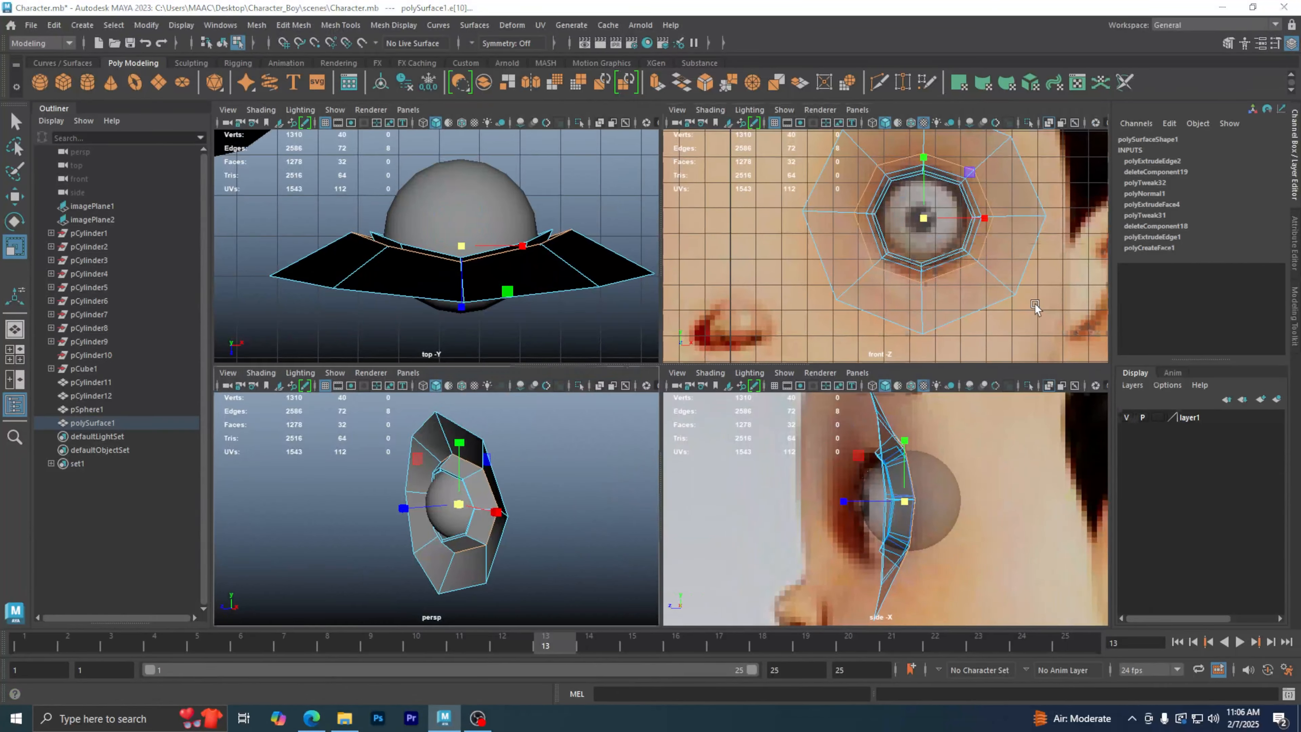
key("space")
- In vertex mode, move the top vertex of the eye mesh's outer boundary up to the eyebrow's inner end in the front view
middle_click_drag(769, 440, 758, 505, "alt")
scroll(814, 410, "up", 1)
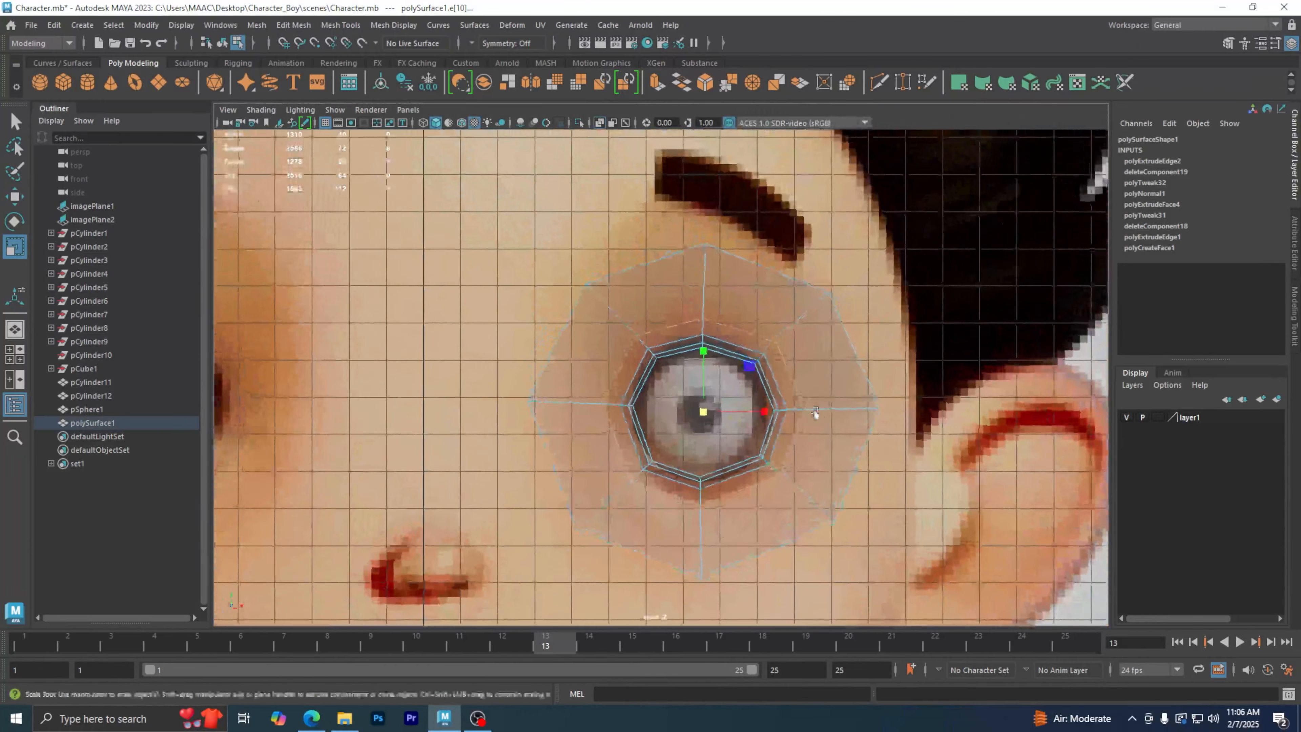
middle_click_drag(813, 410, 820, 467, "alt")
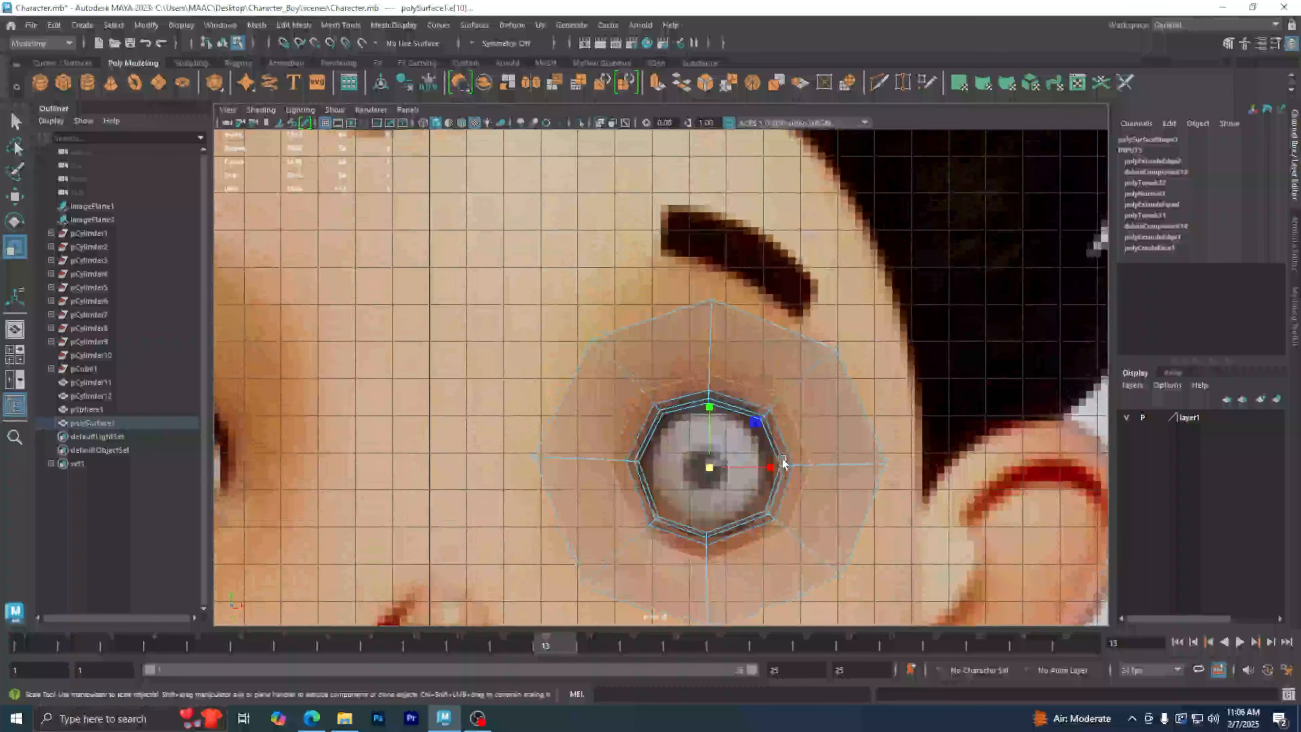
right_click(759, 317)
left_click(692, 318)
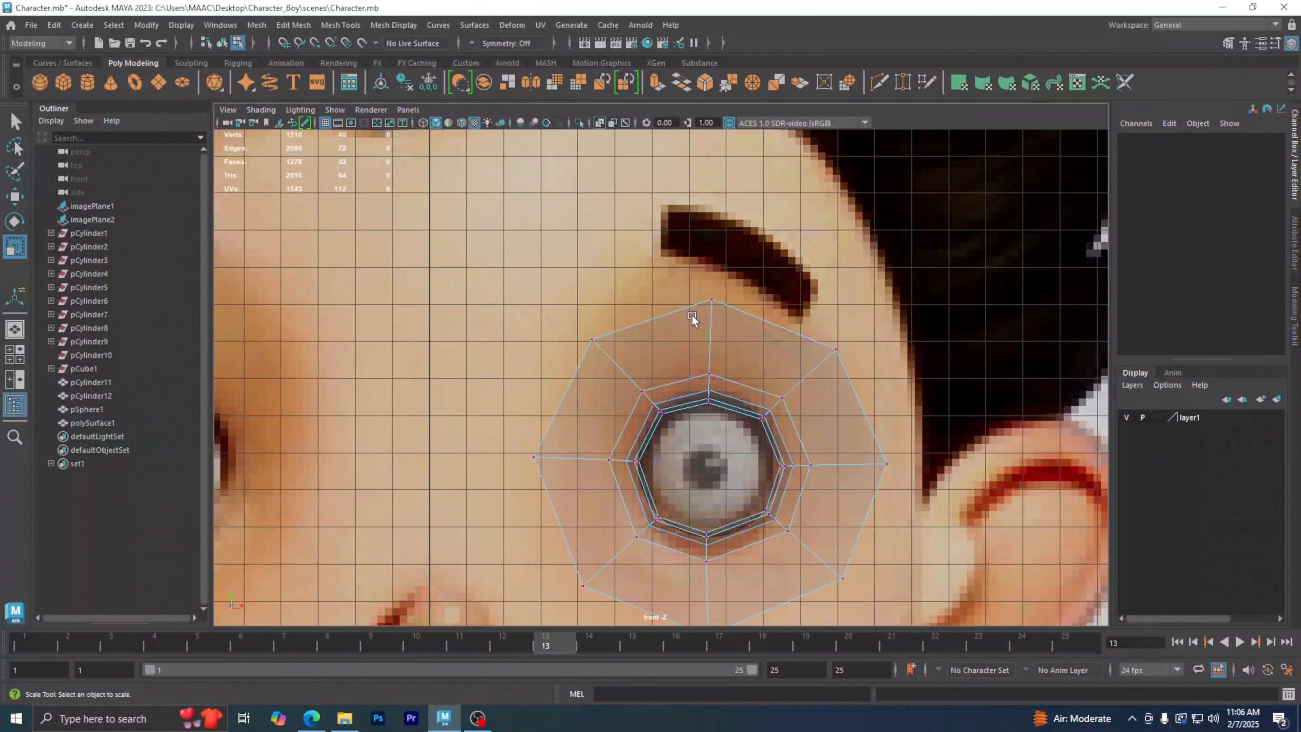
middle_click_drag(700, 328, 673, 346, "alt")
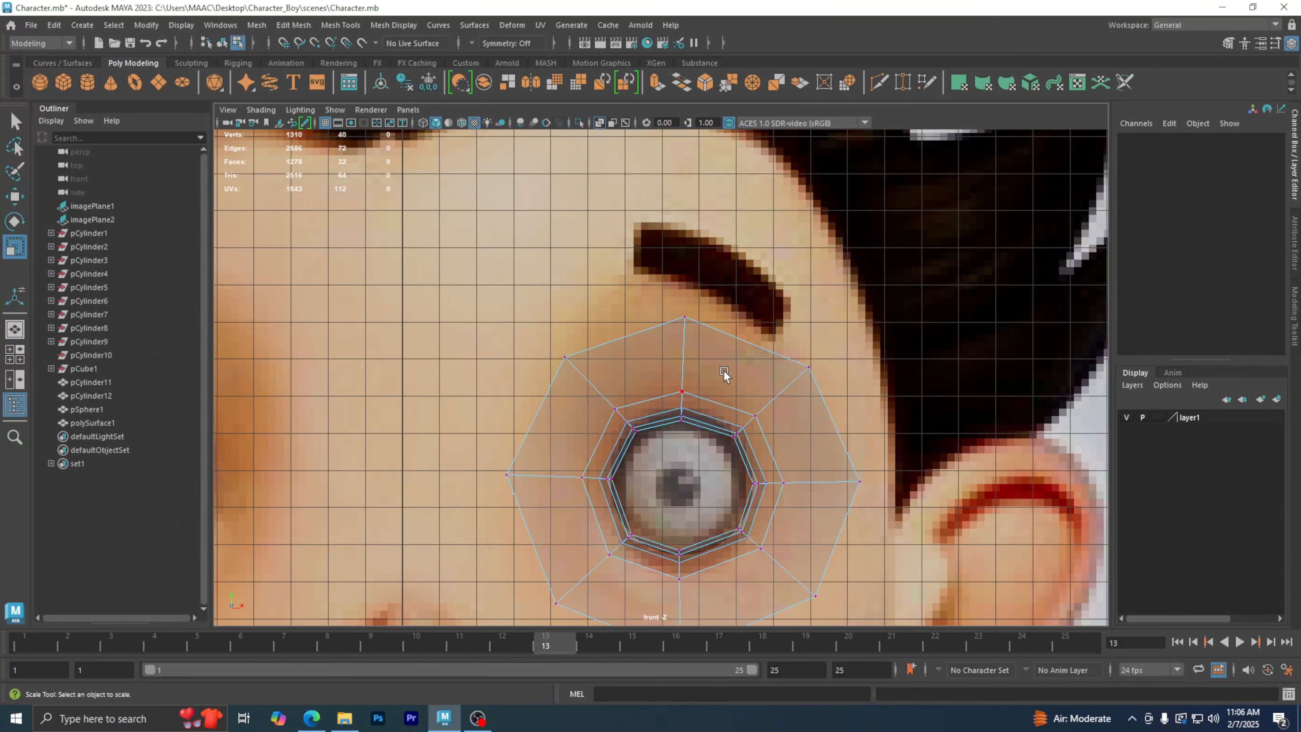
key("w")
left_click_drag(630, 276, 718, 336)
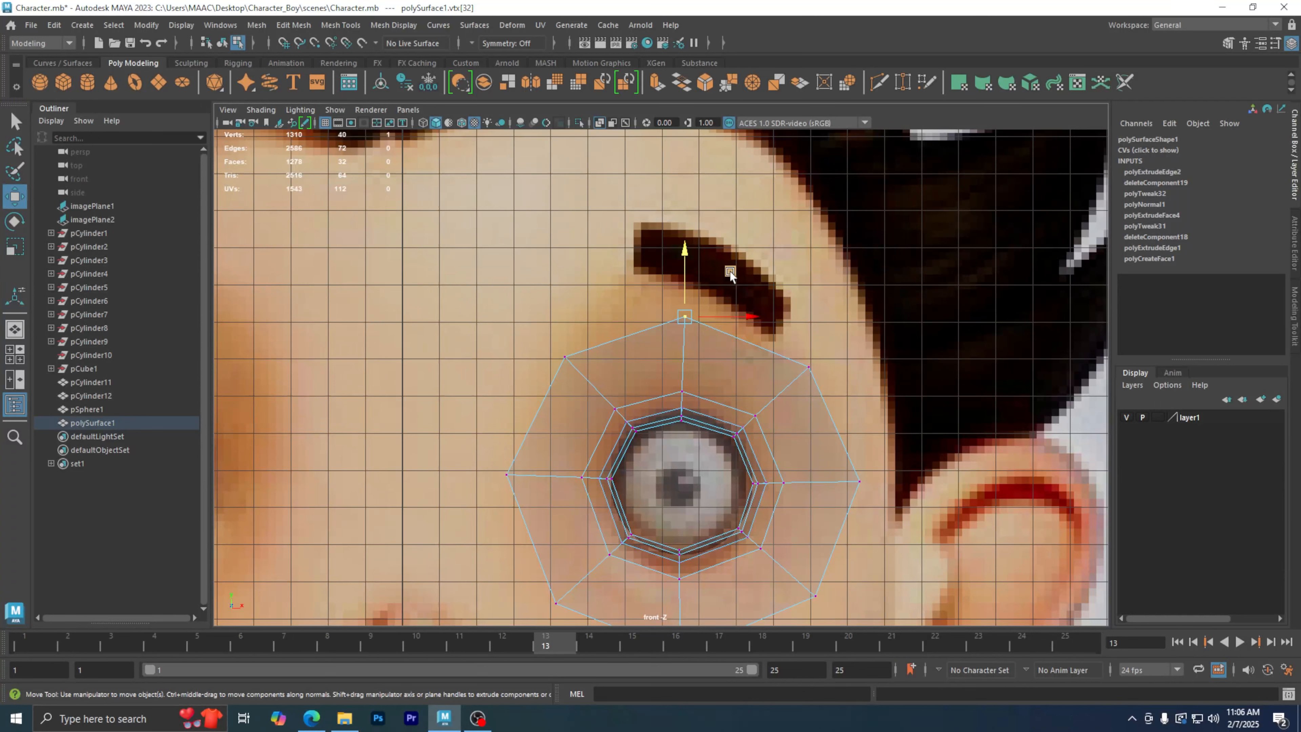
middle_click_drag(731, 271, 650, 182)
- Raise the upper outer boundary vertex to the eyebrow's outer end and shift the top vertex outward along the brow
left_click(766, 344)
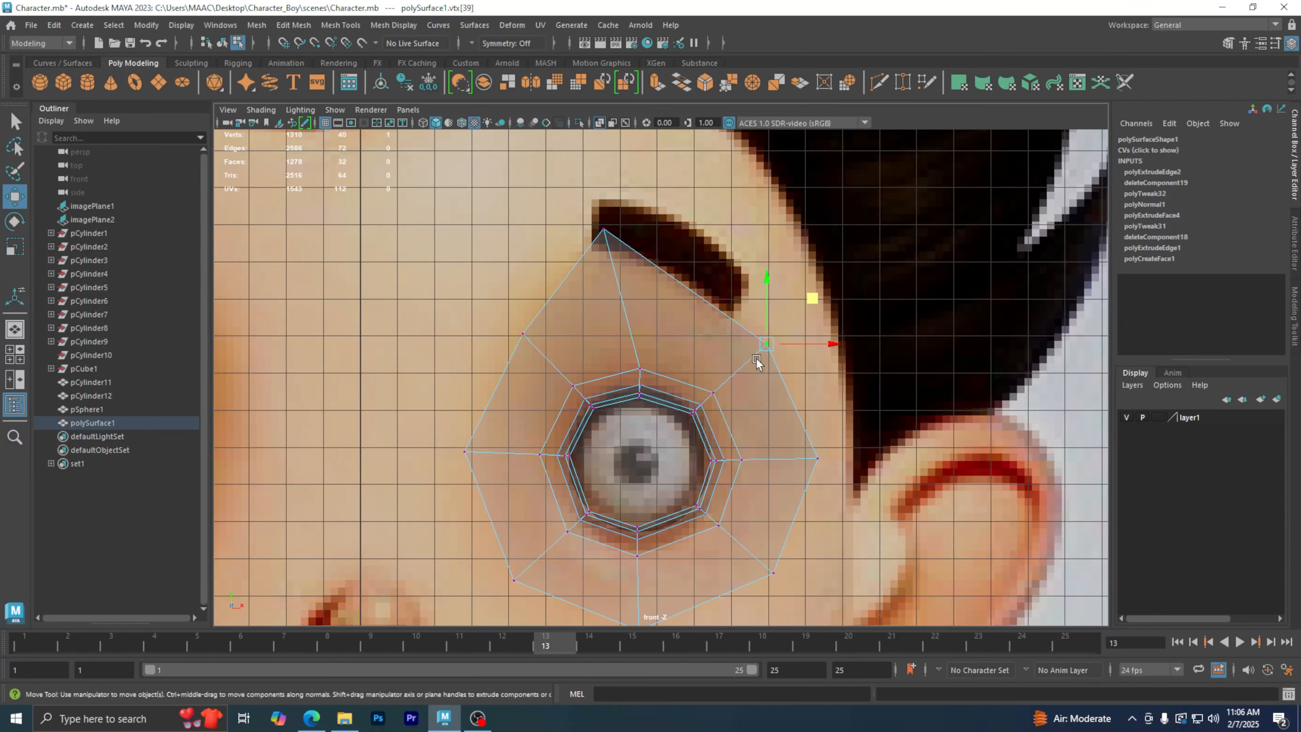
middle_click_drag(811, 302, 815, 272)
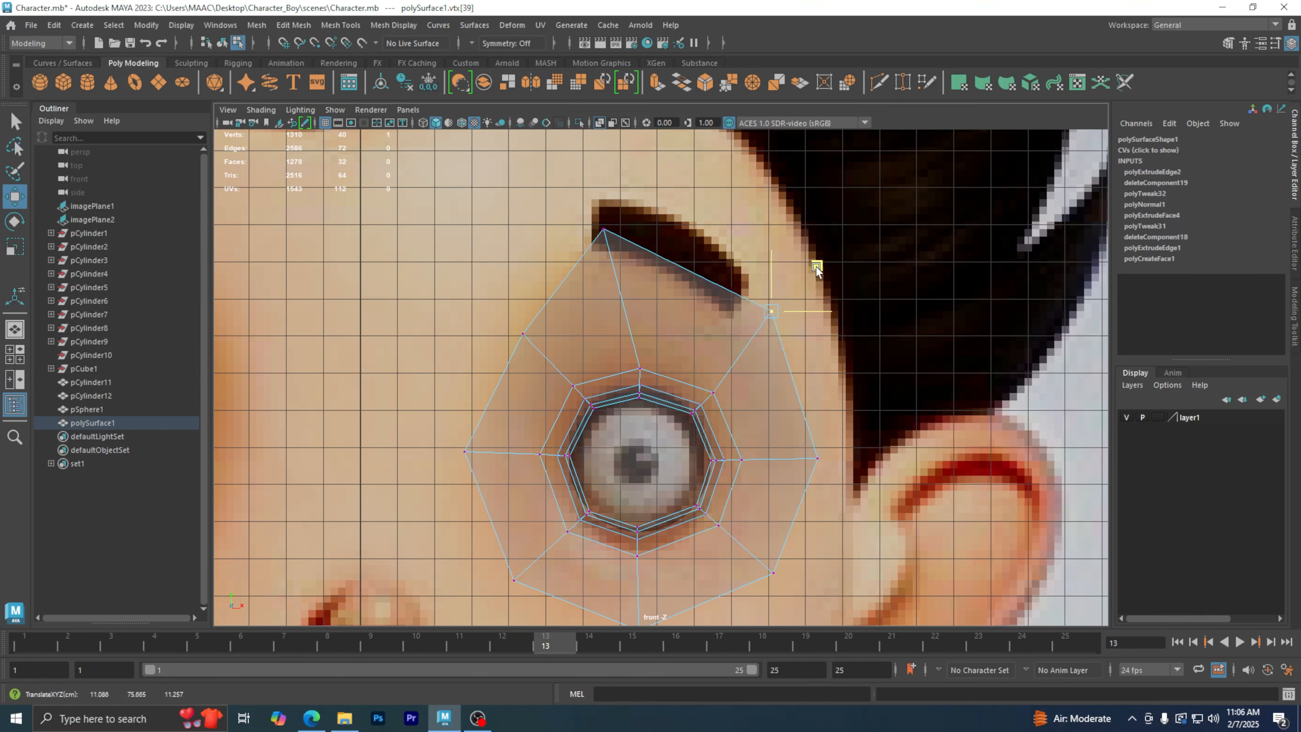
left_click(609, 230)
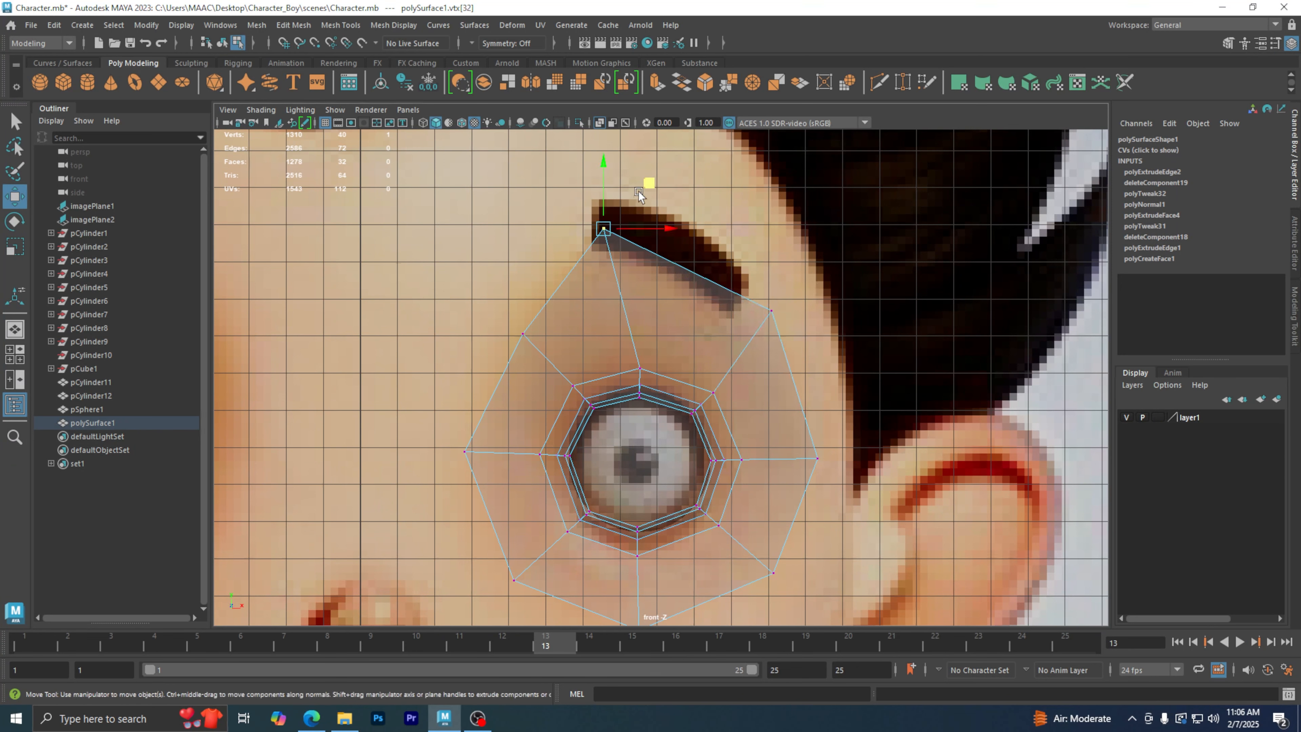
middle_click_drag(638, 191, 673, 176)
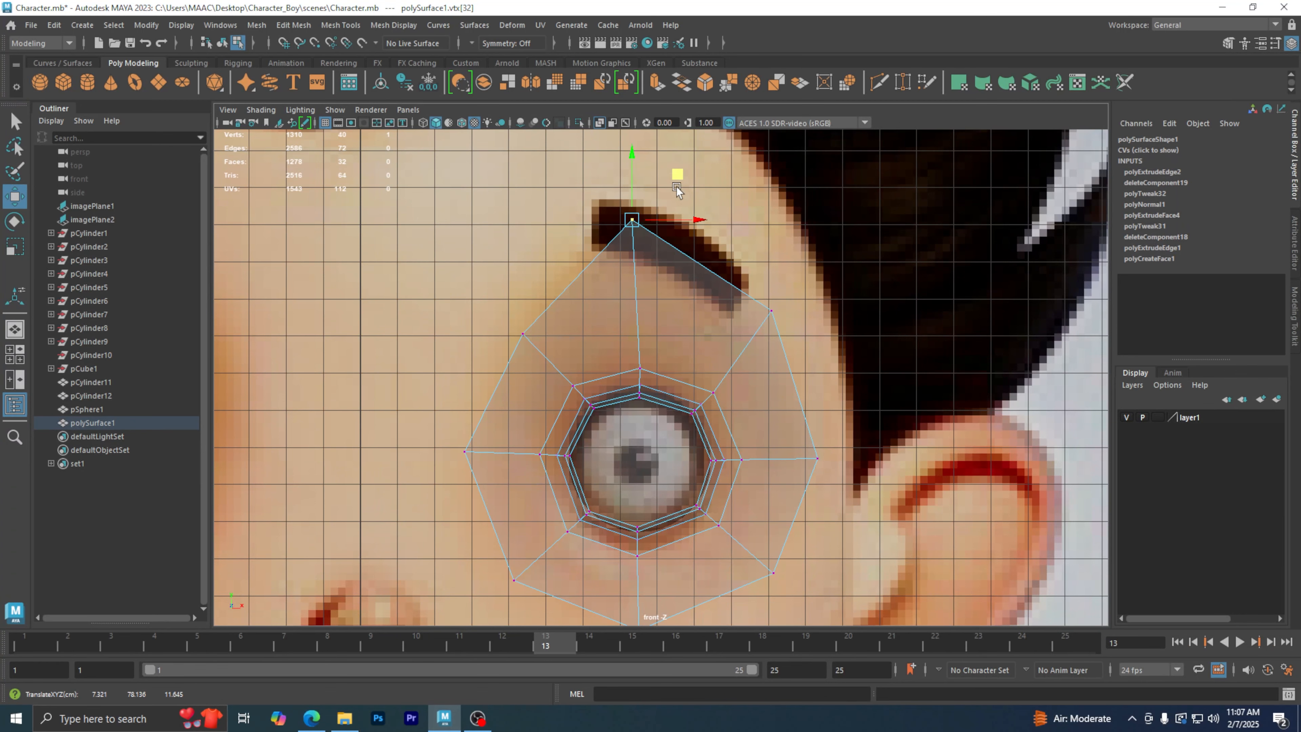
- Move the lower outer boundary vertex slightly up and outward, and nudge the bottom boundary vertex in the front view
middle_click_drag(723, 363, 672, 318, "alt")
middle_click_drag(743, 402, 761, 326, "alt")
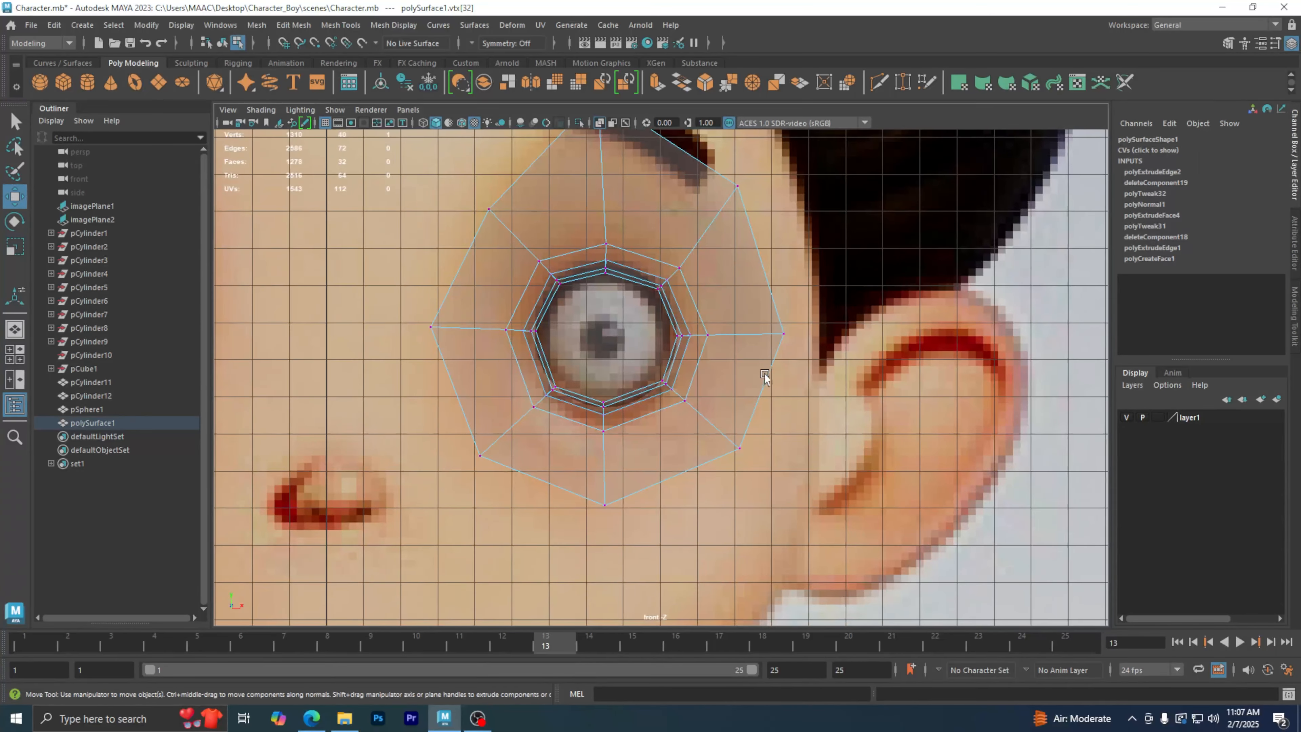
mouse_move(765, 373)
middle_mouse_down("alt")
mouse_move(779, 401)
mouse_move(784, 377)
middle_mouse_up("alt")
left_click_drag(798, 428, 728, 352)
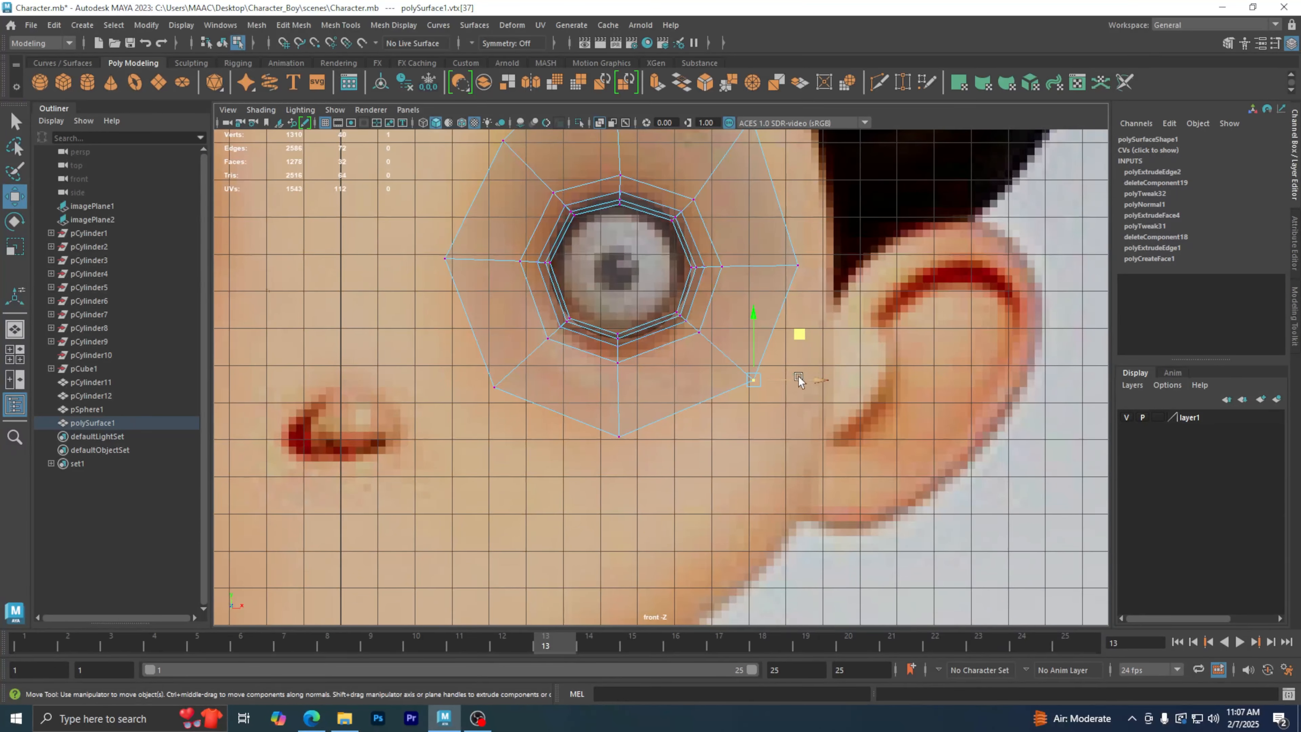
middle_click_drag(802, 338, 811, 329)
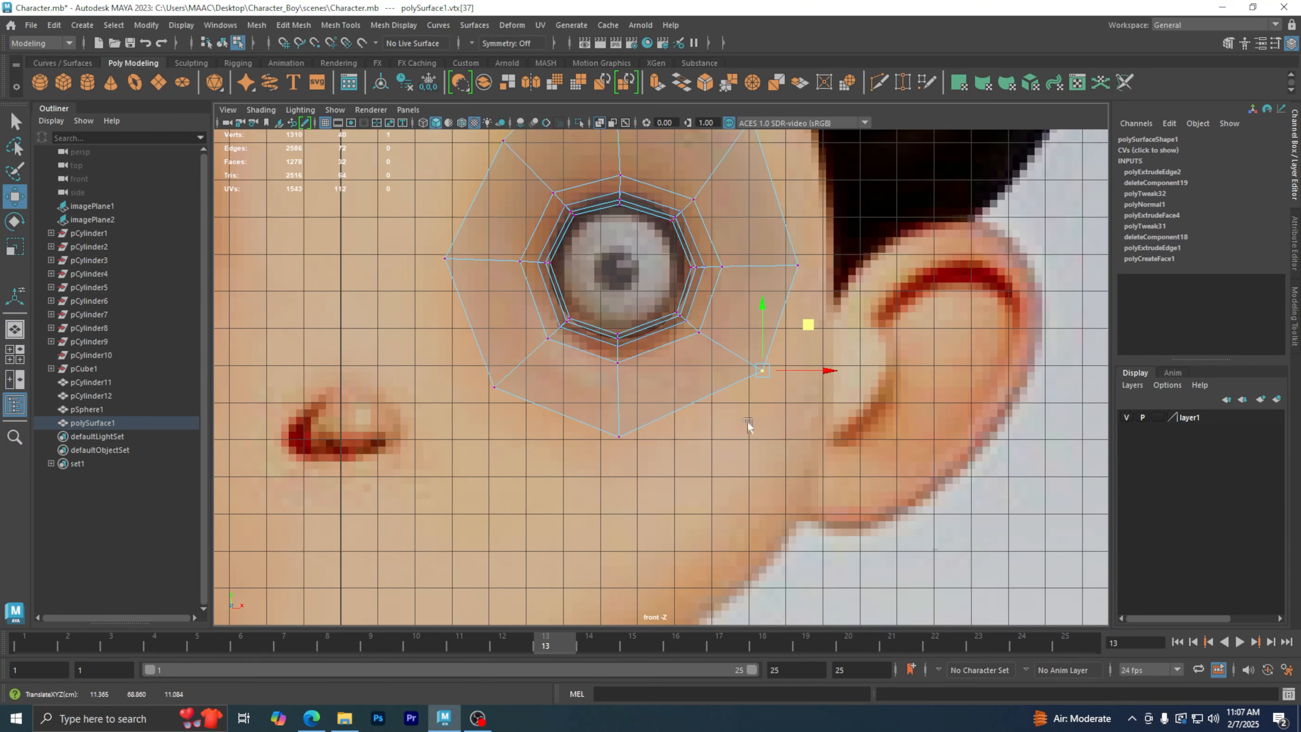
middle_click_drag(718, 448, 762, 433, "alt")
left_click(662, 420)
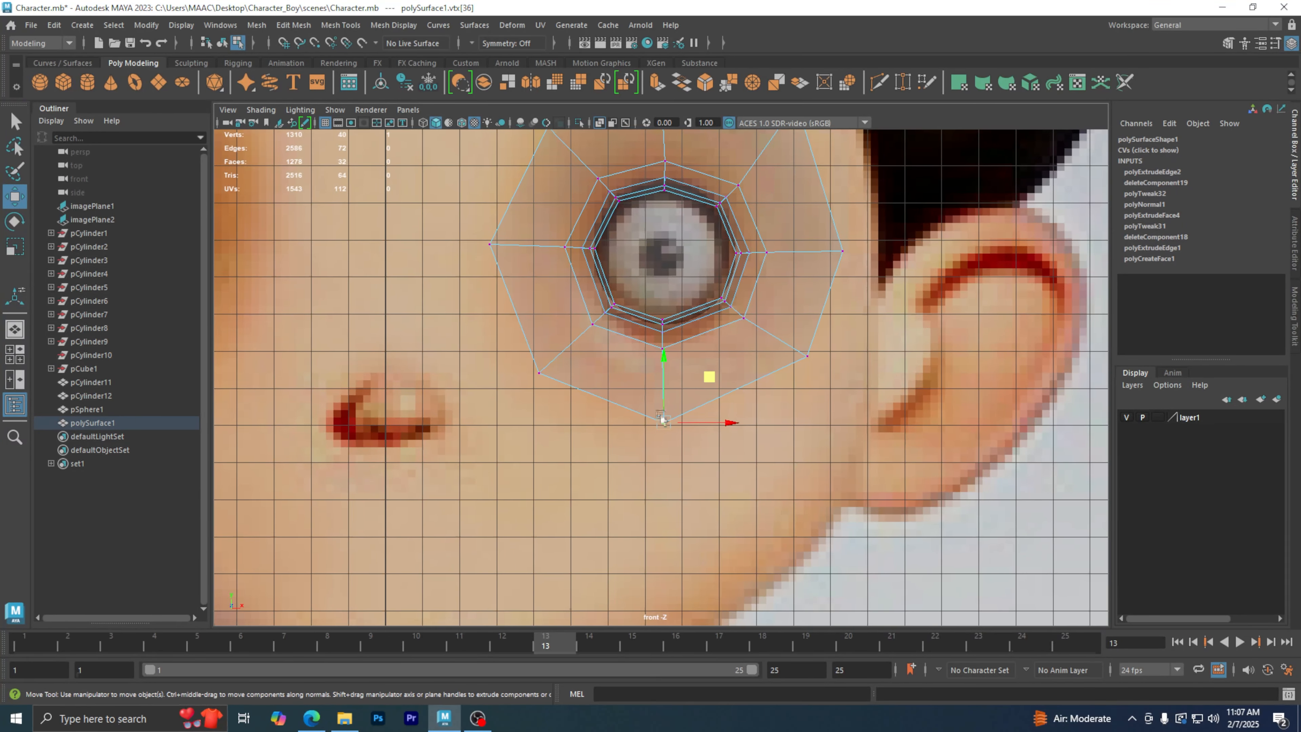
left_click(711, 381)
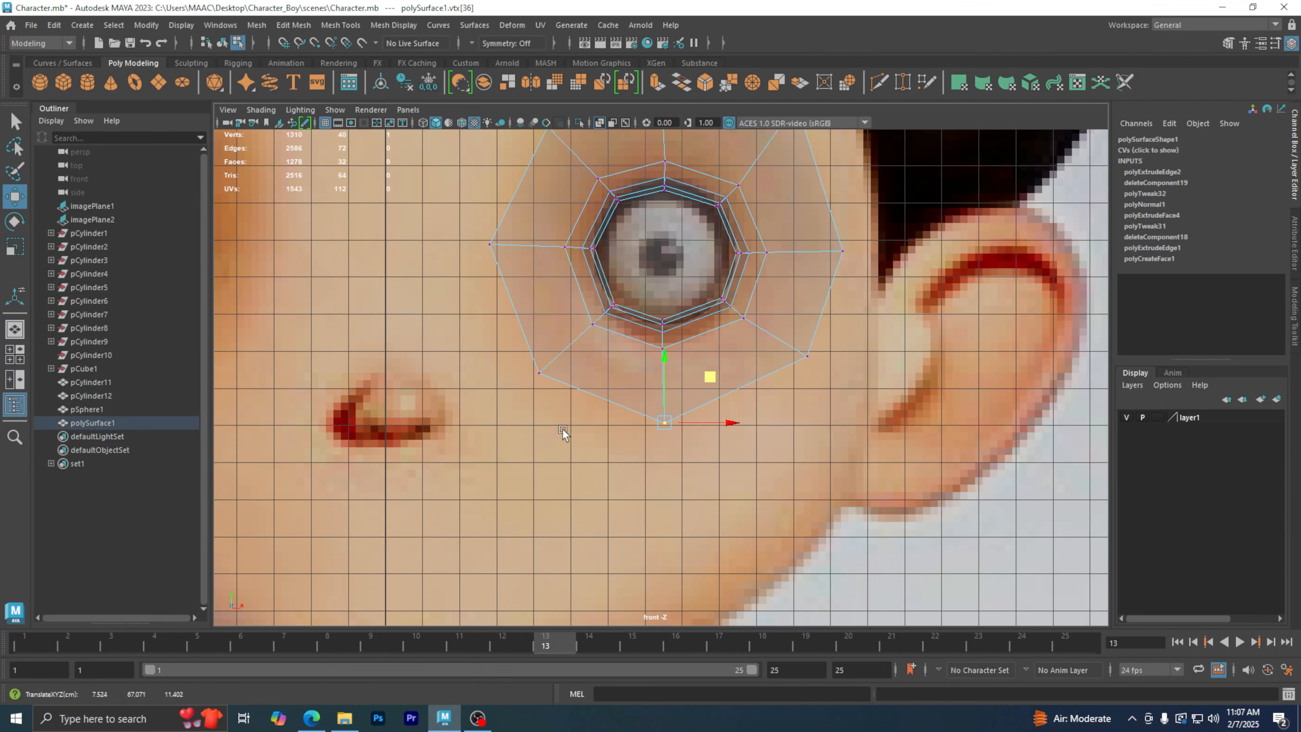
- Move the upper inner boundary vertex up and toward the middle of the face in the front view
middle_click_drag(562, 429, 647, 461, "alt")
left_click(675, 427)
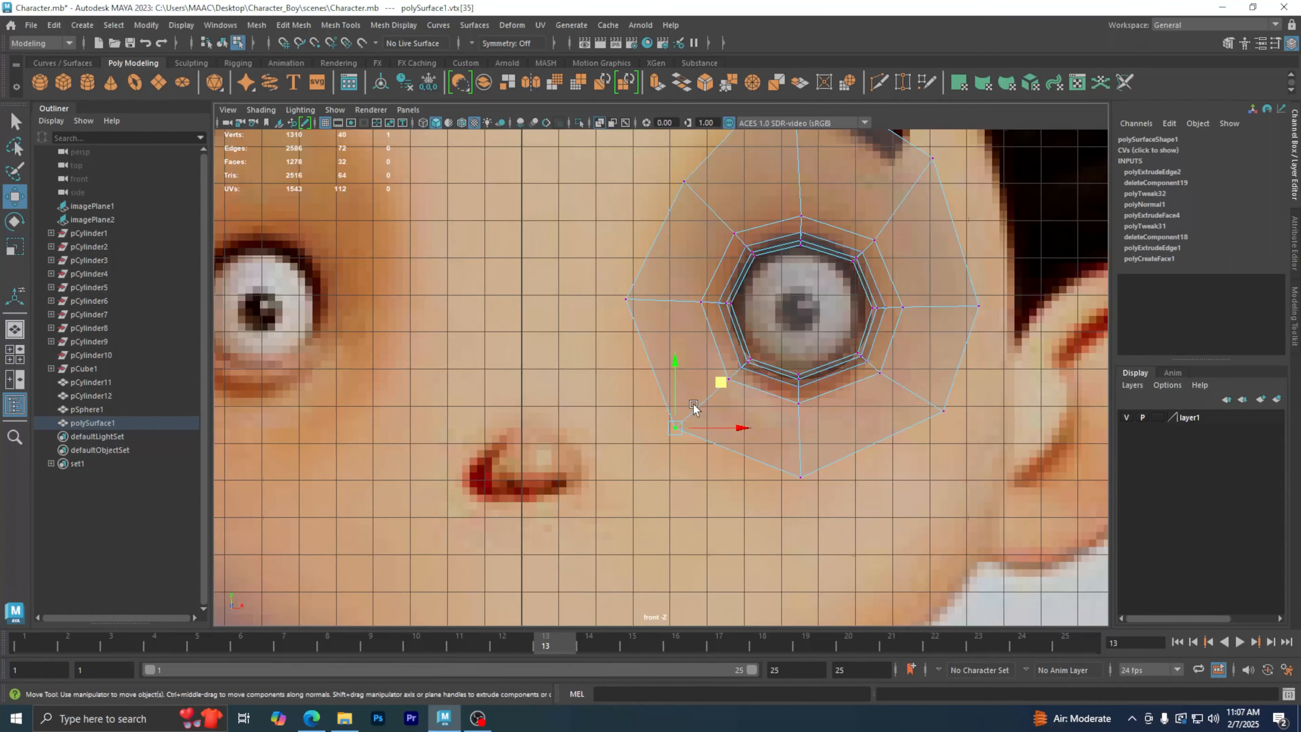
middle_click_drag(686, 416, 811, 466, "alt")
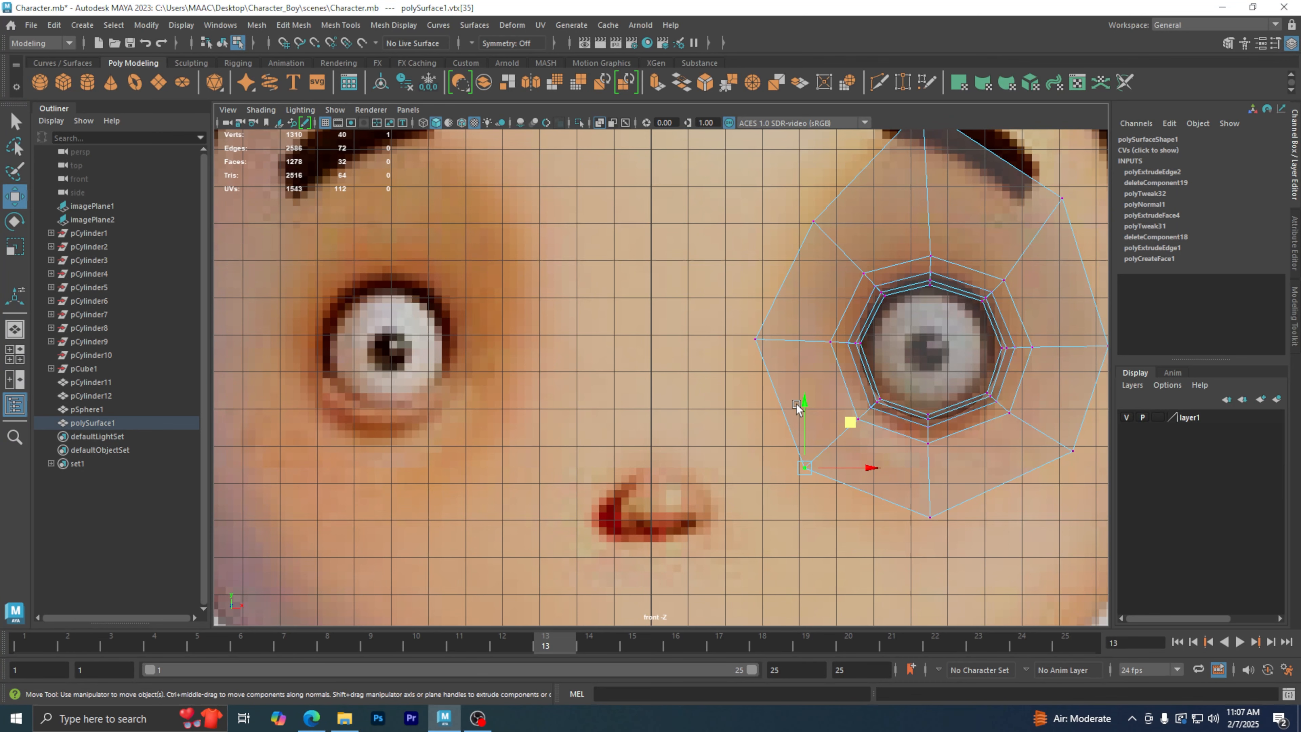
middle_click_drag(796, 404, 763, 480, "alt")
left_click_drag(731, 254, 815, 318)
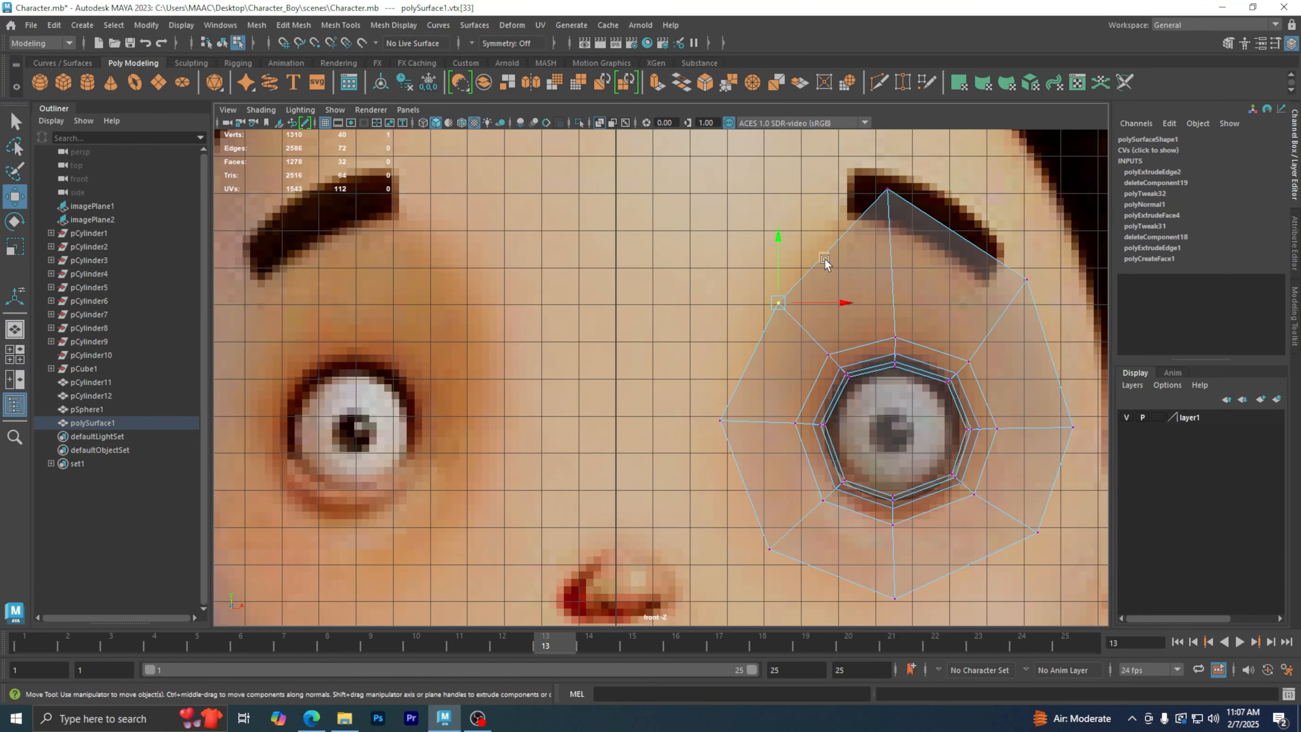
middle_click_drag(824, 258, 796, 231)
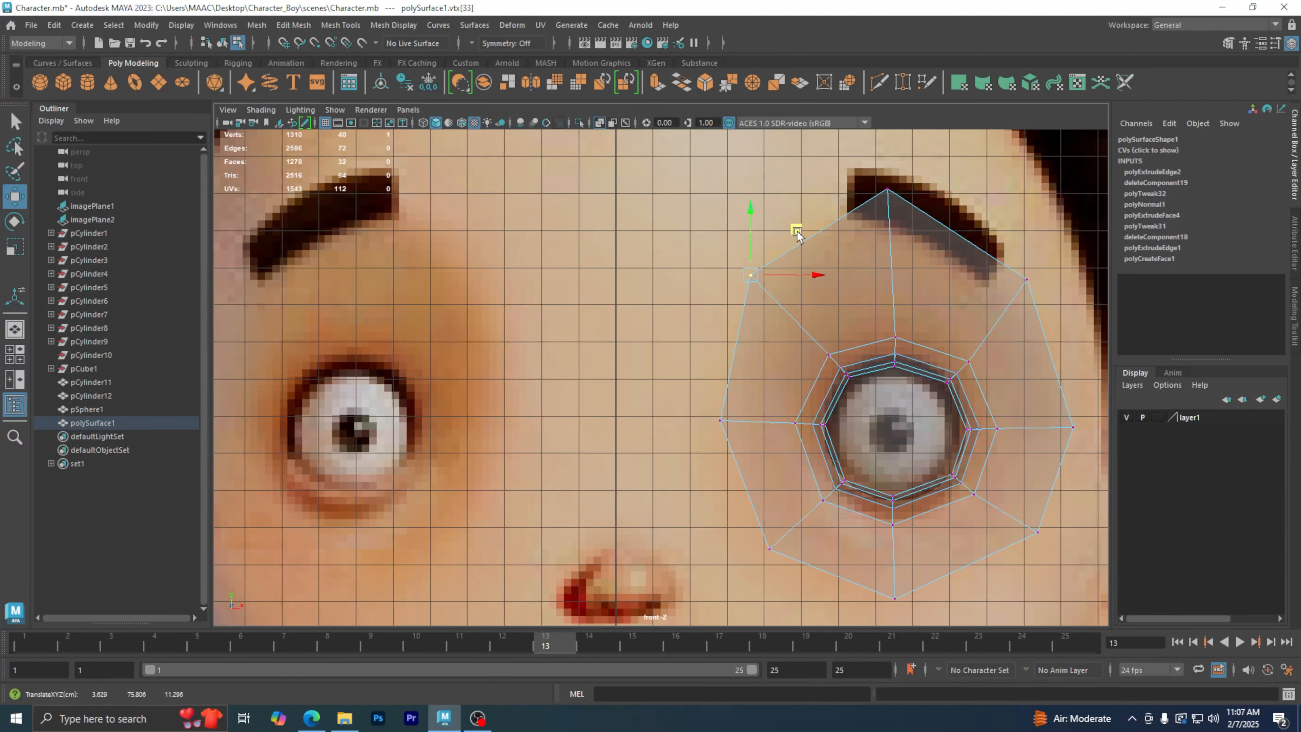
- Select the boundary vertex at the eye's outer corner and push it backward behind the eye sphere in the side view
scroll(674, 402, "down", 4)
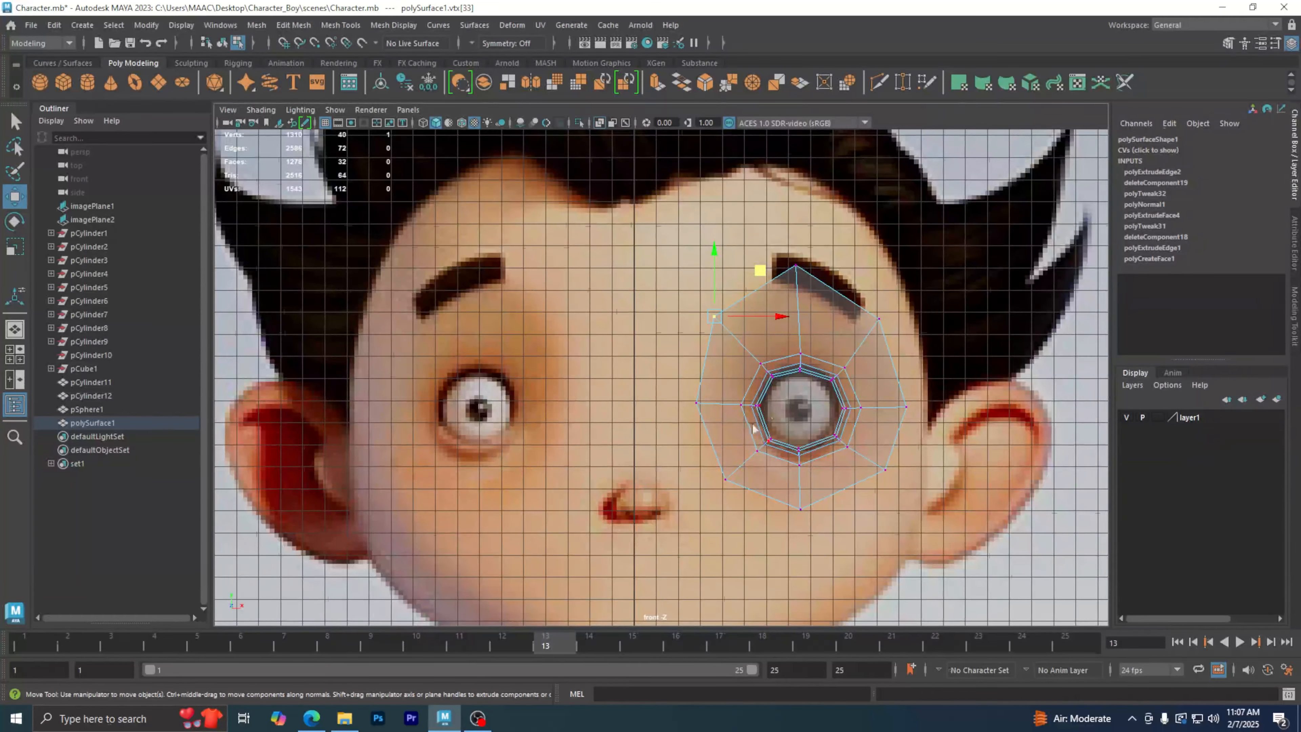
middle_click_drag(940, 450, 898, 456, "alt")
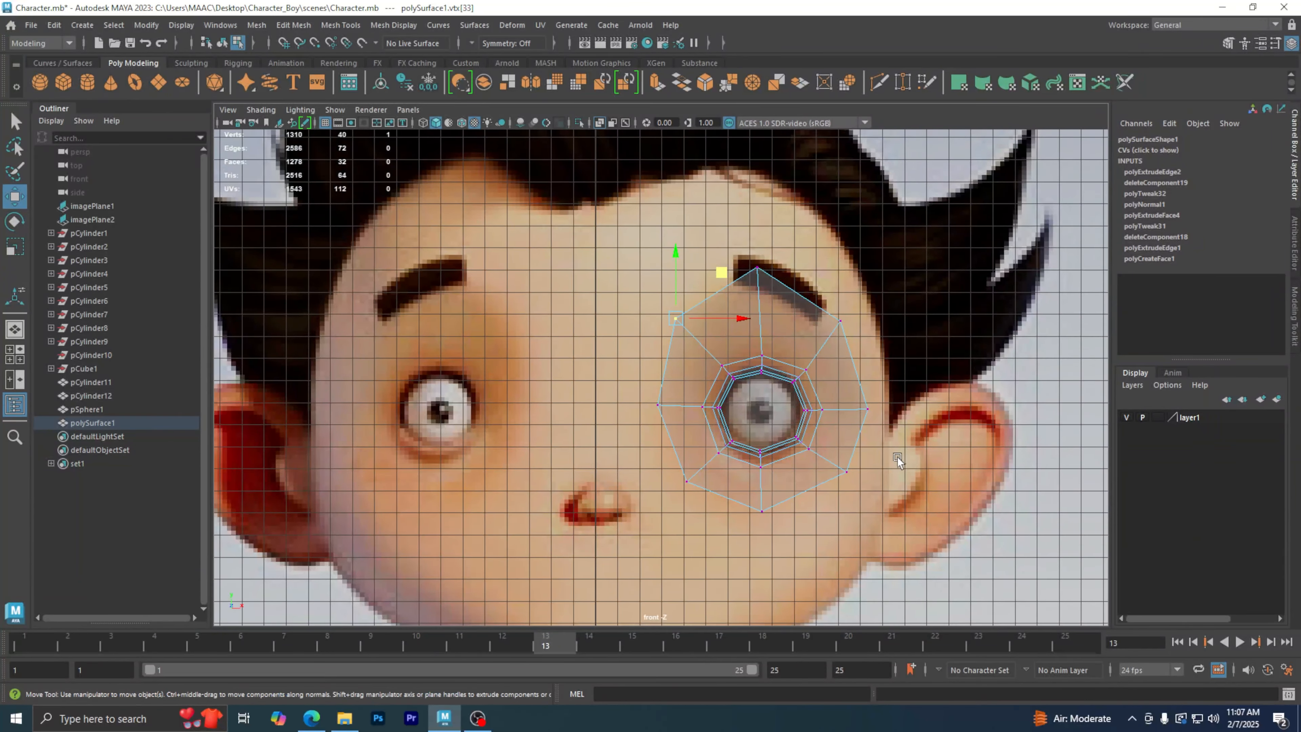
left_click(871, 412)
key("space")
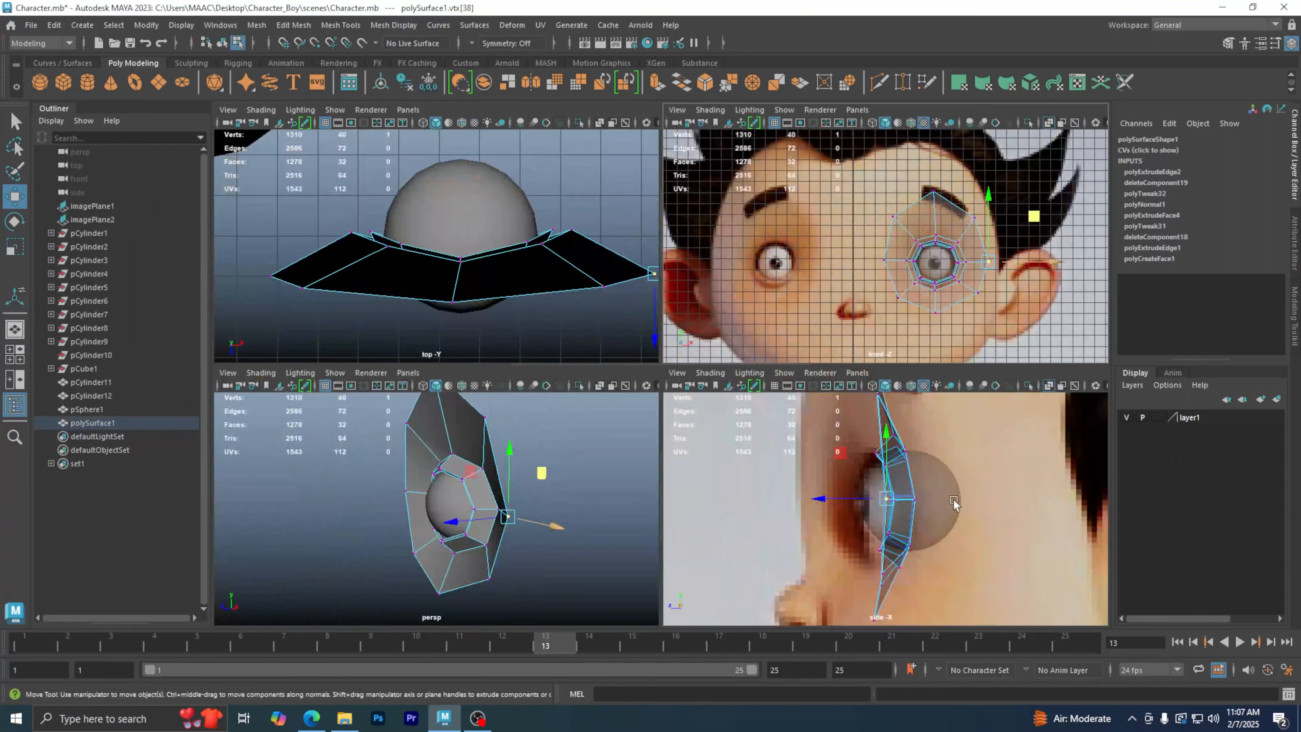
key("space")
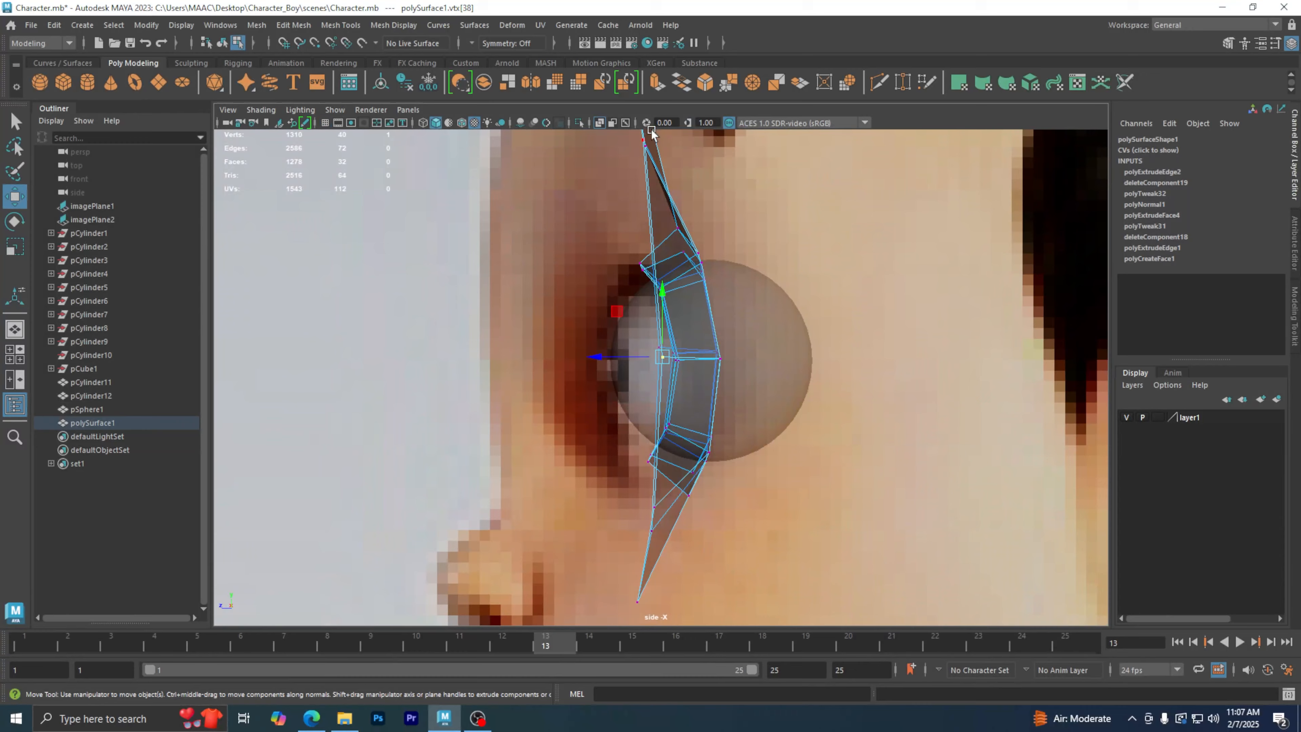
middle_click_drag(804, 531, 720, 538, "alt")
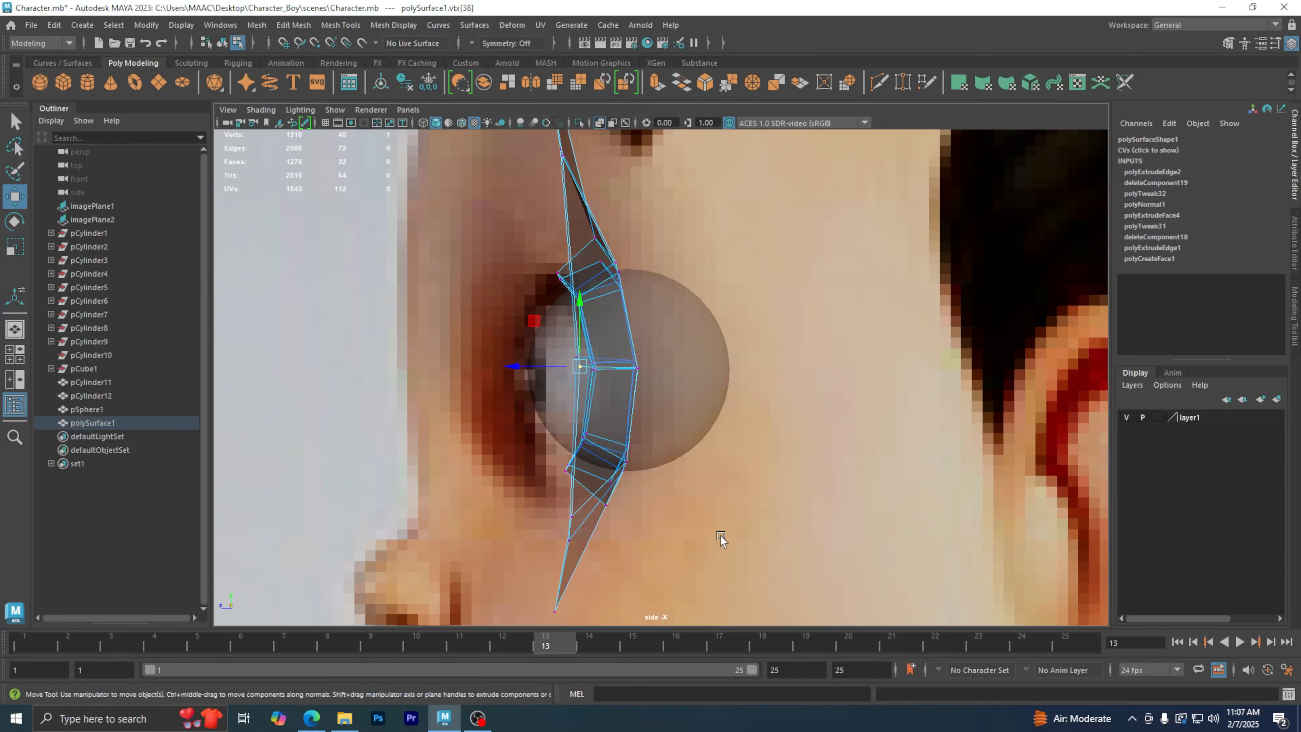
key("space")
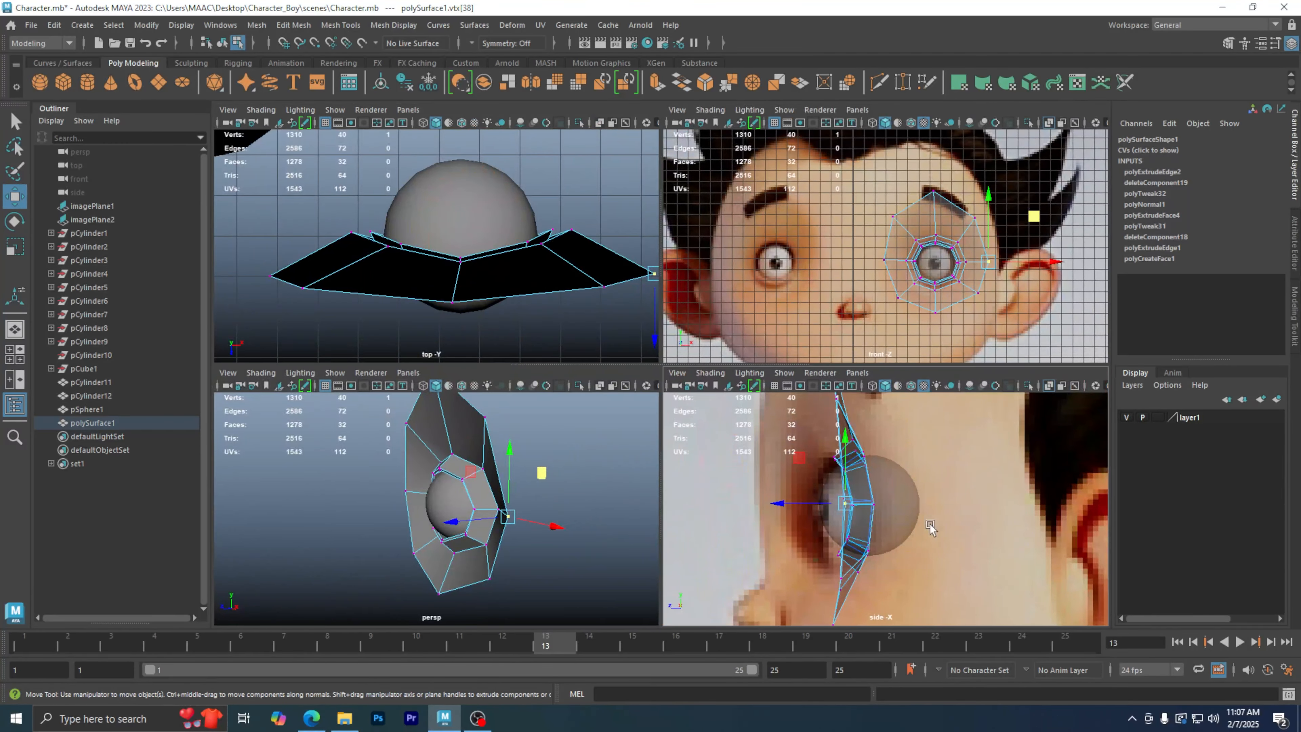
key("space")
key("space")
left_click_drag(806, 506, 921, 512)
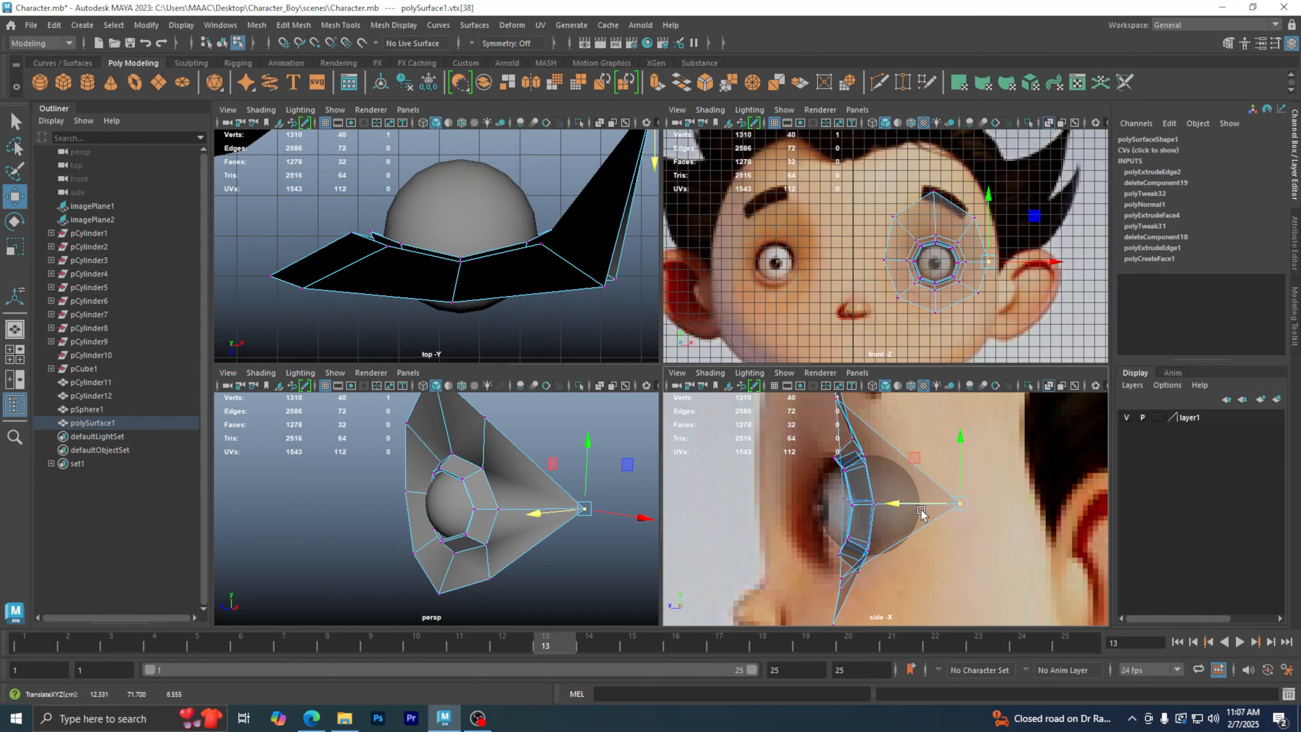
middle_click_drag(987, 499, 984, 525, "alt")
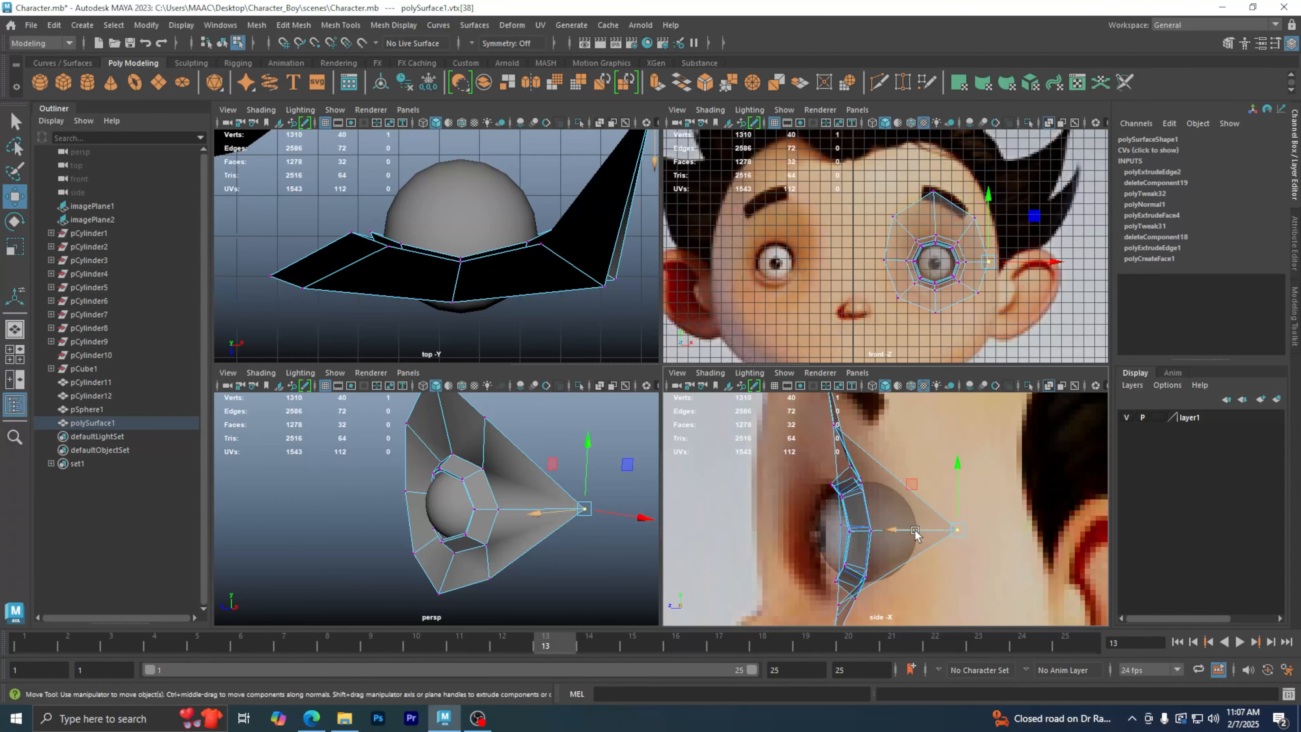
left_click_drag(916, 530, 902, 533)
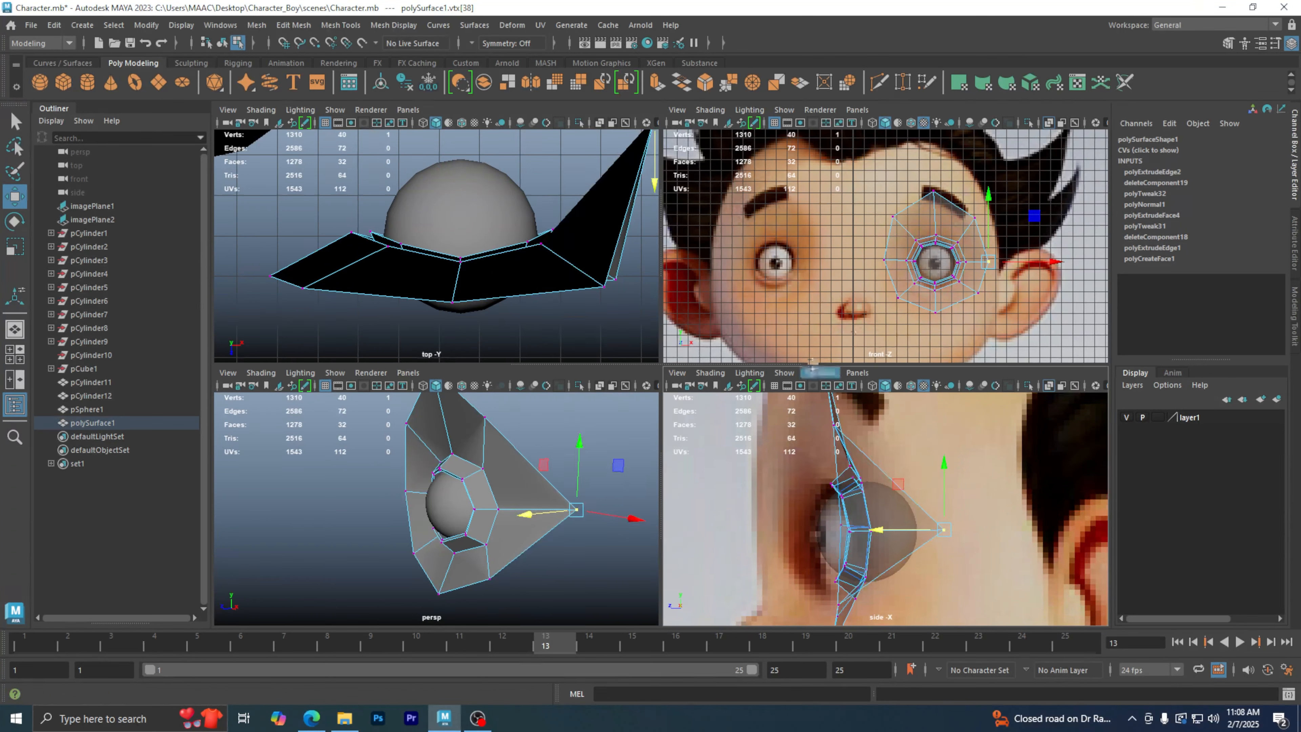
- Select the upper outer boundary vertex and move it back to the eyebrow's rear end in the side view
left_click(969, 230)
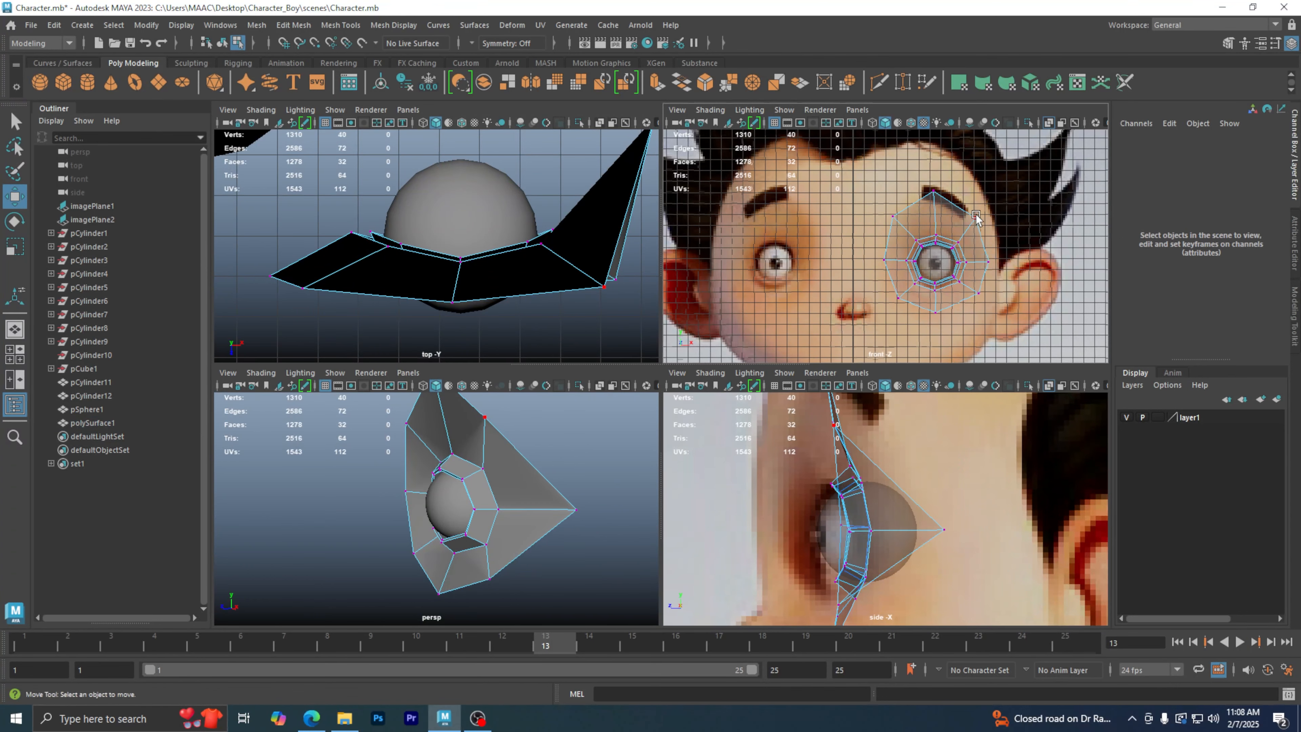
scroll(976, 218, "up", 3)
left_click(904, 211)
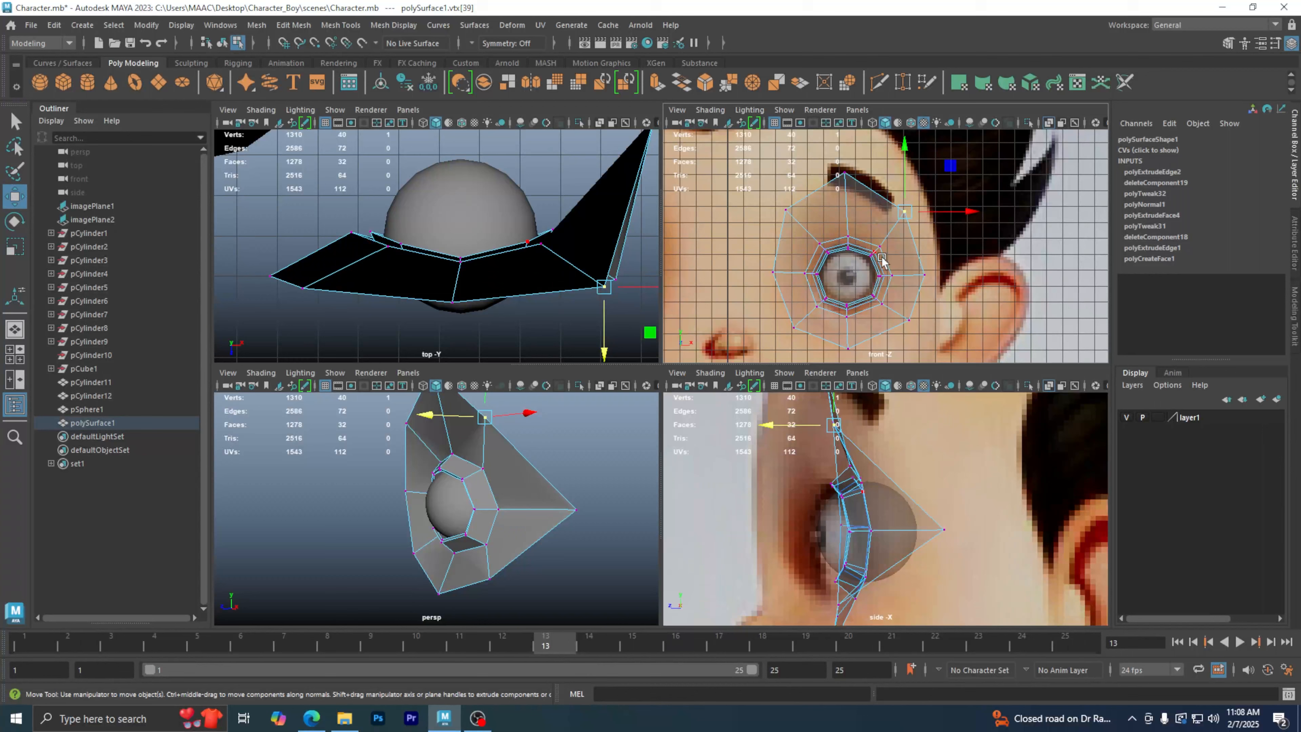
middle_click_drag(853, 462, 859, 520, "alt")
left_click_drag(798, 484, 885, 483)
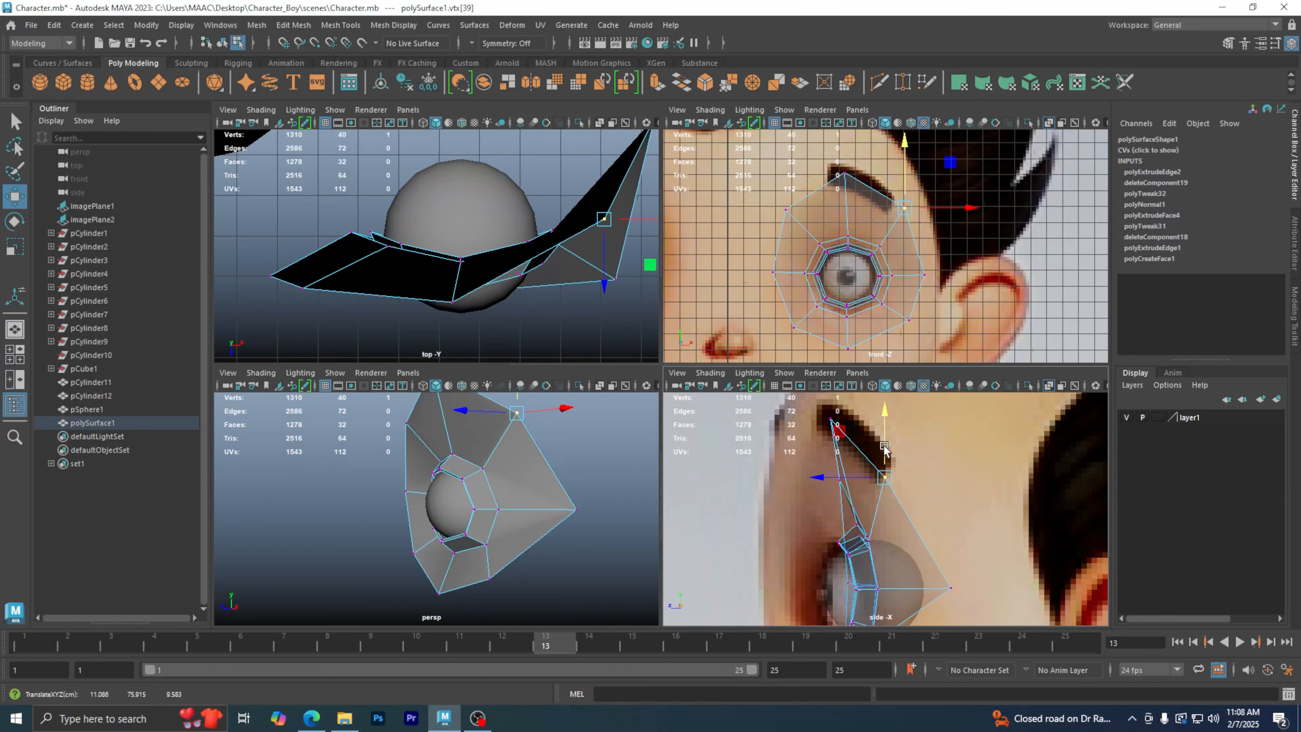
- Select the top boundary vertex and move it forward to the eyebrow's front end in the side view
middle_click_drag(845, 482, 861, 521, "alt")
left_click_drag(803, 449, 864, 477)
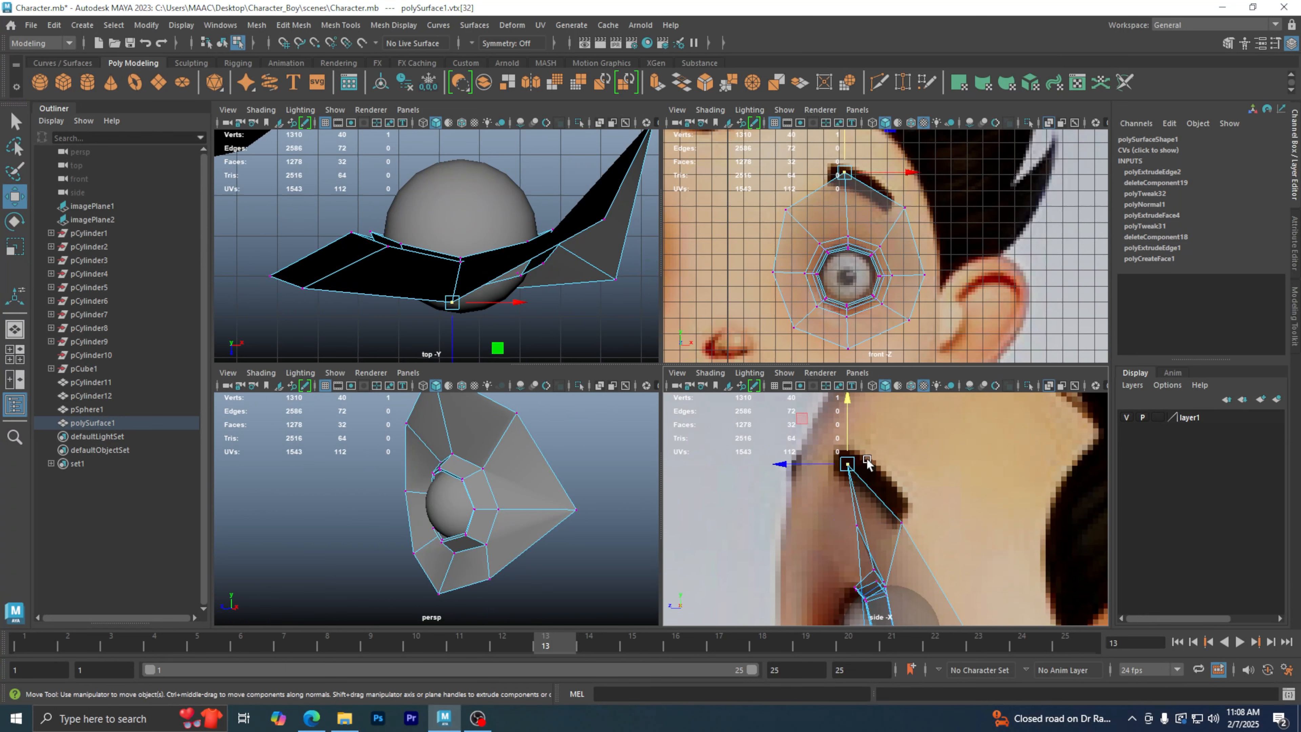
middle_click_drag(870, 456, 885, 490, "alt")
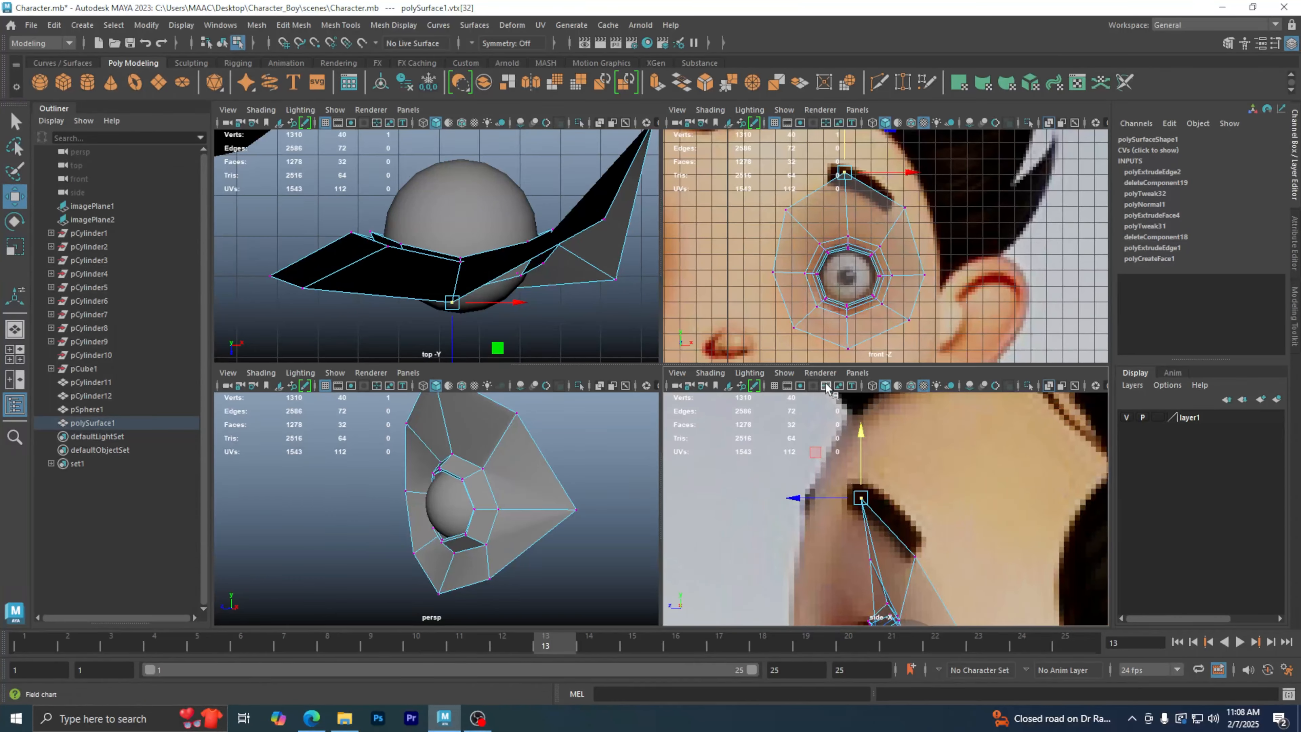
left_click_drag(841, 497, 836, 505)
left_click(913, 549)
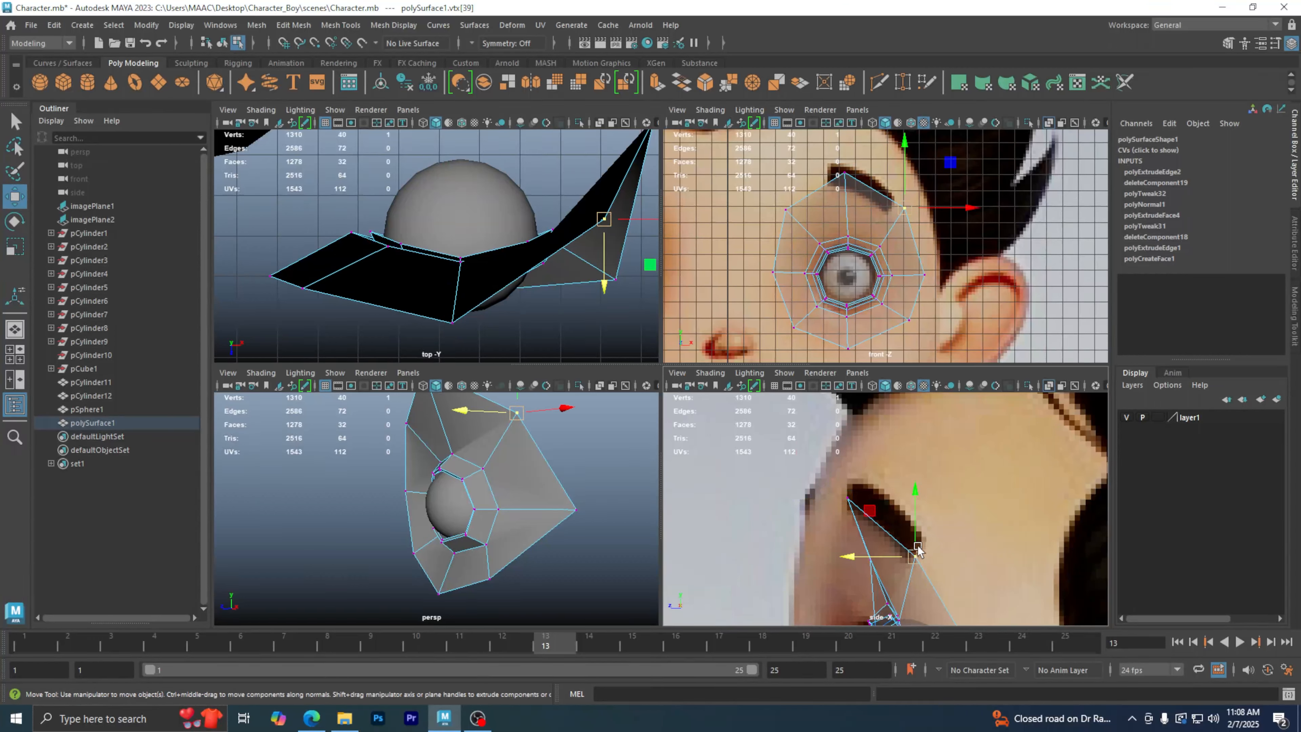
left_click(847, 492)
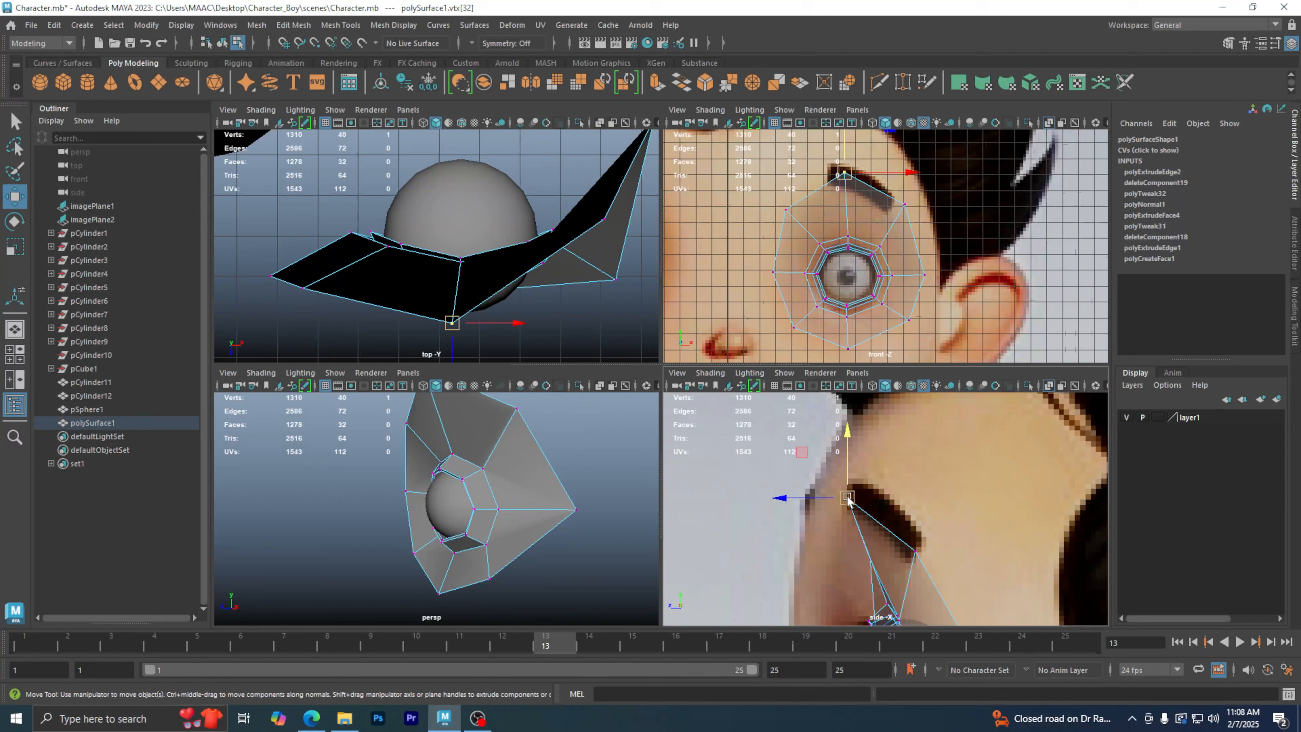
- Select the lower outer boundary vertex, push it backward behind the eye sphere and lower it slightly in the side view
middle_click_drag(865, 520, 894, 479, "alt")
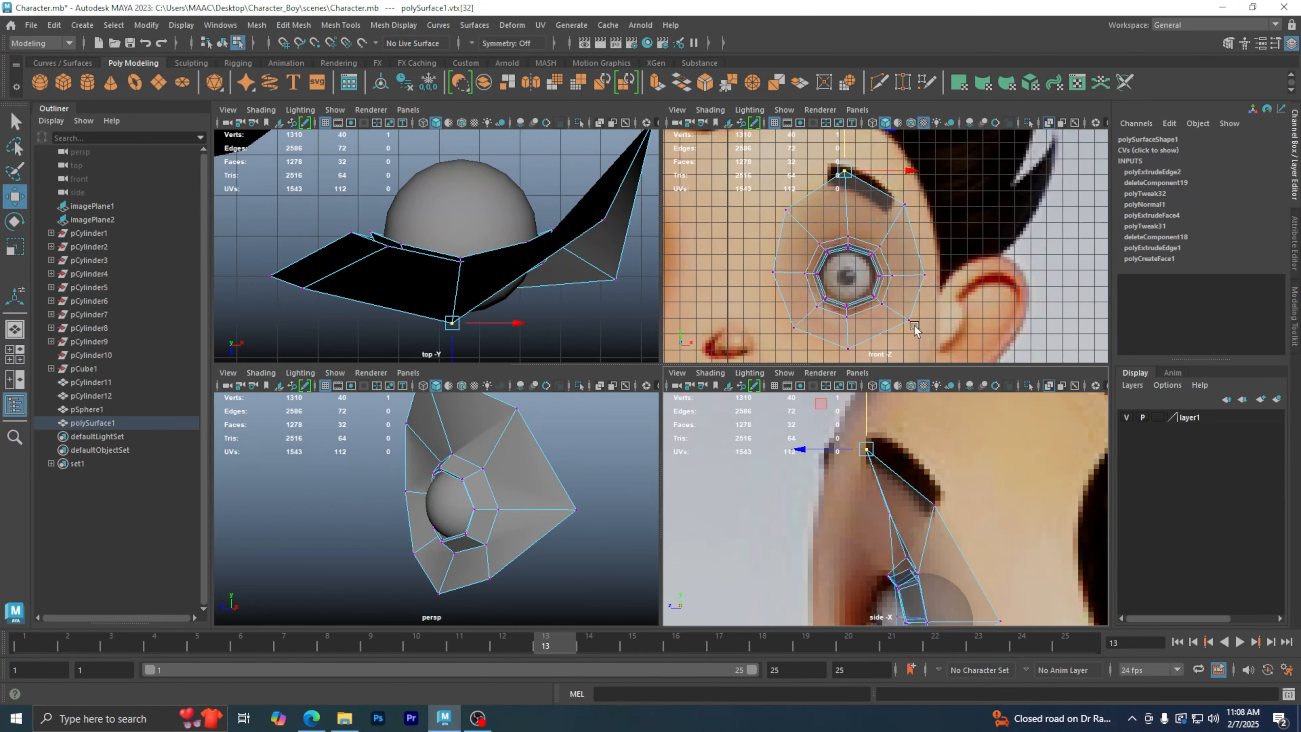
middle_click_drag(916, 330, 886, 218, "alt")
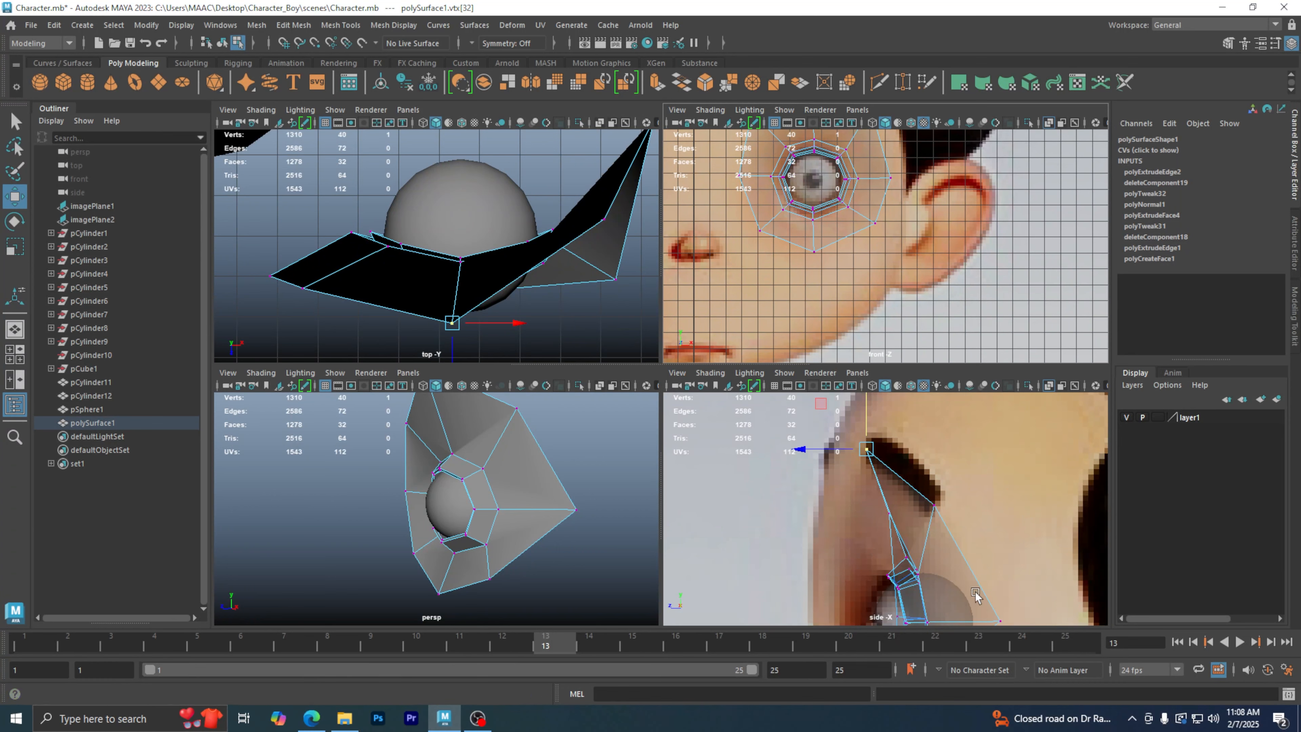
middle_click_drag(973, 592, 926, 483, "alt")
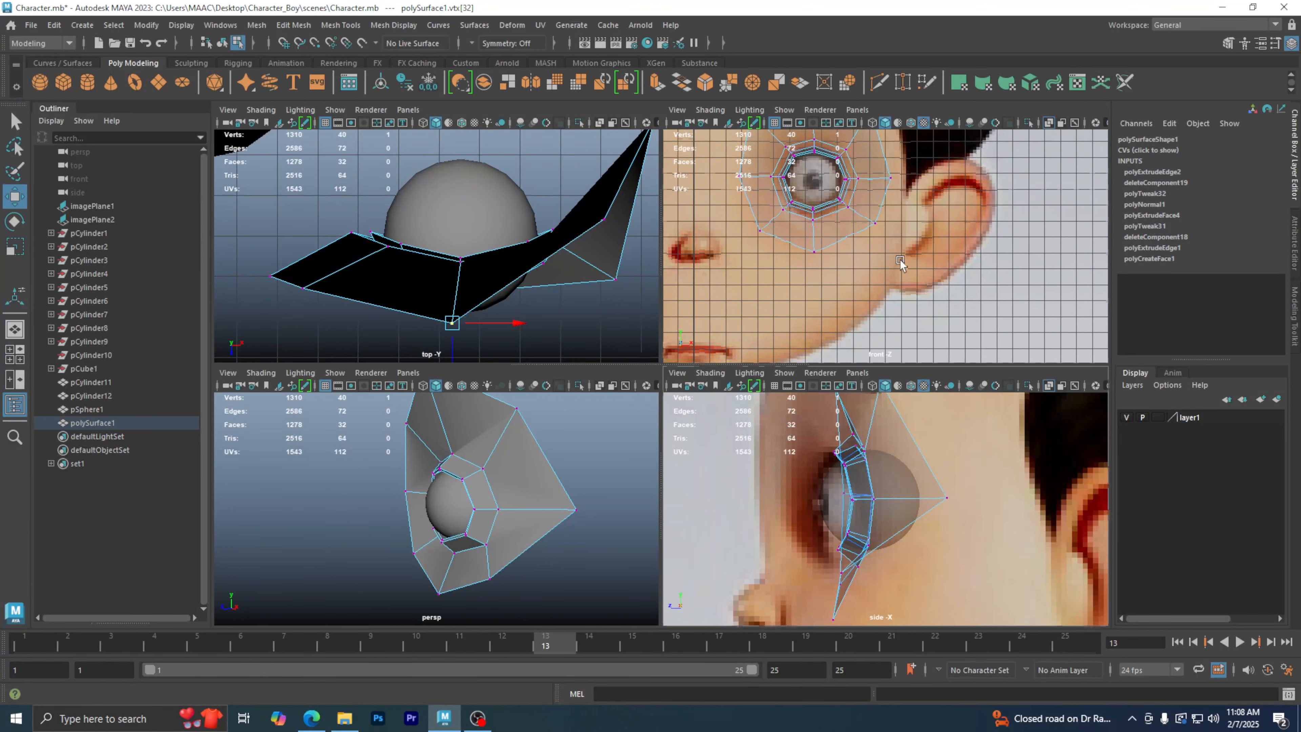
middle_click_drag(899, 259, 895, 287, "alt")
left_click(864, 242)
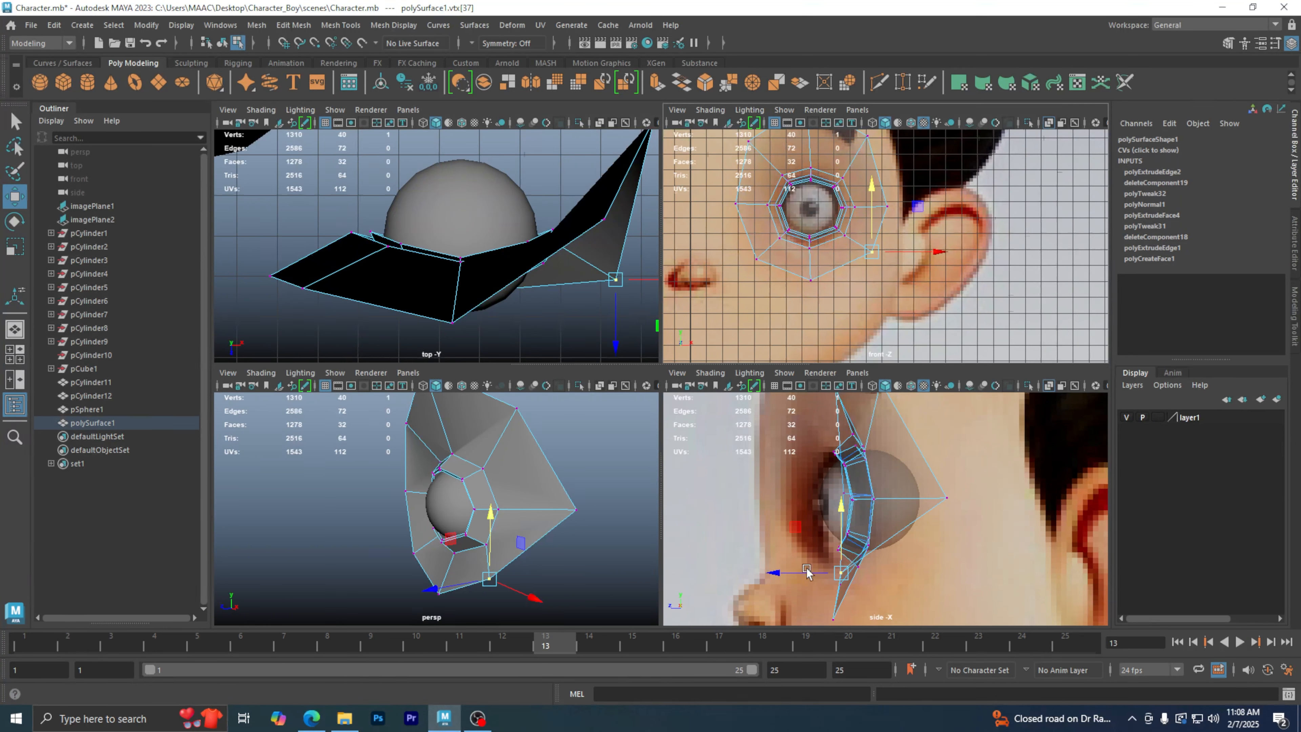
left_click_drag(797, 575, 866, 595)
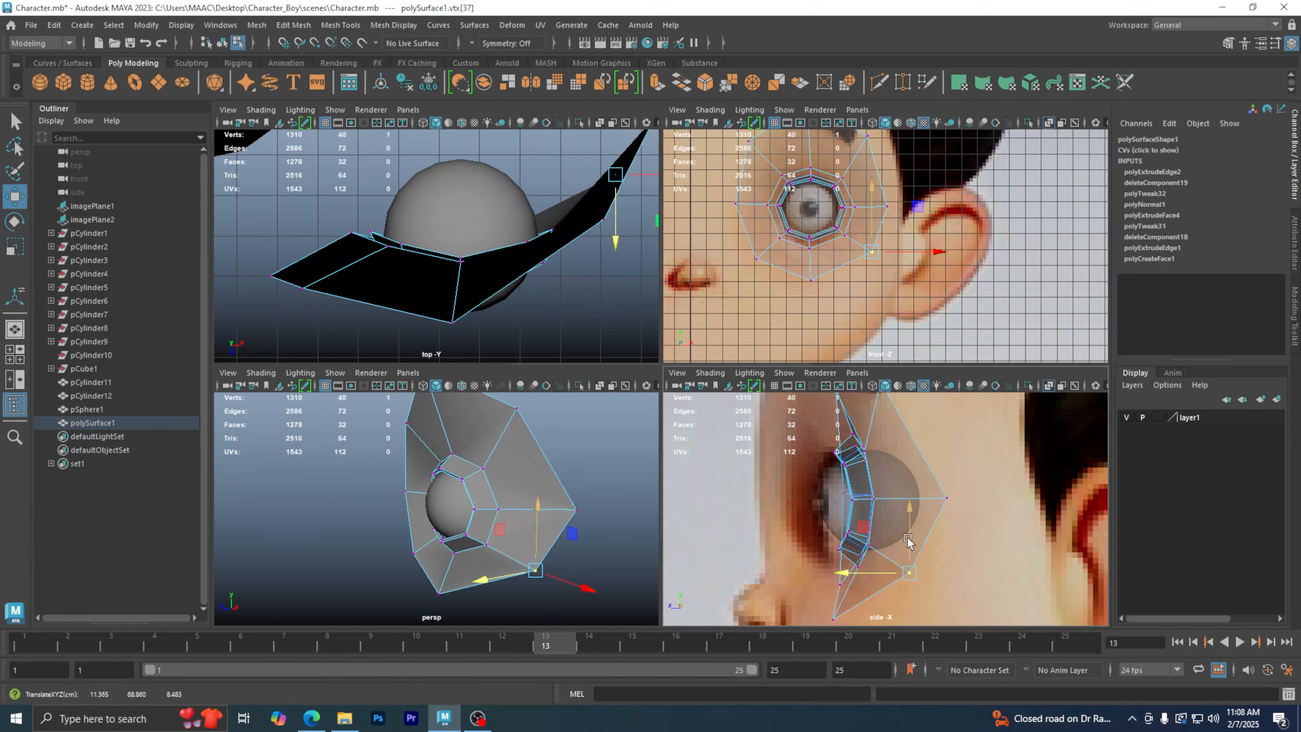
left_click_drag(908, 541, 909, 554)
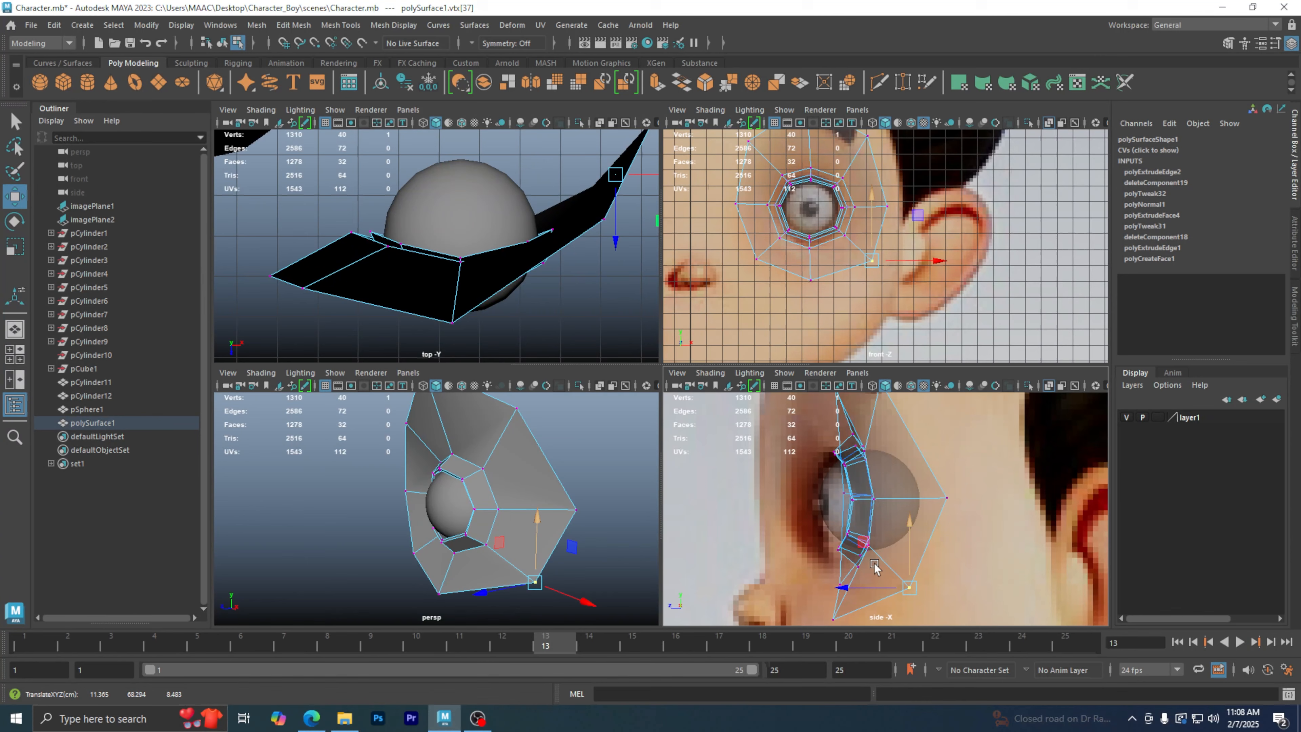
- Move the bottom boundary vertex forward and down, and lower the lower outer boundary vertex slightly in the side view
middle_click_drag(874, 567, 936, 481, "alt")
left_click_drag(877, 563, 920, 518)
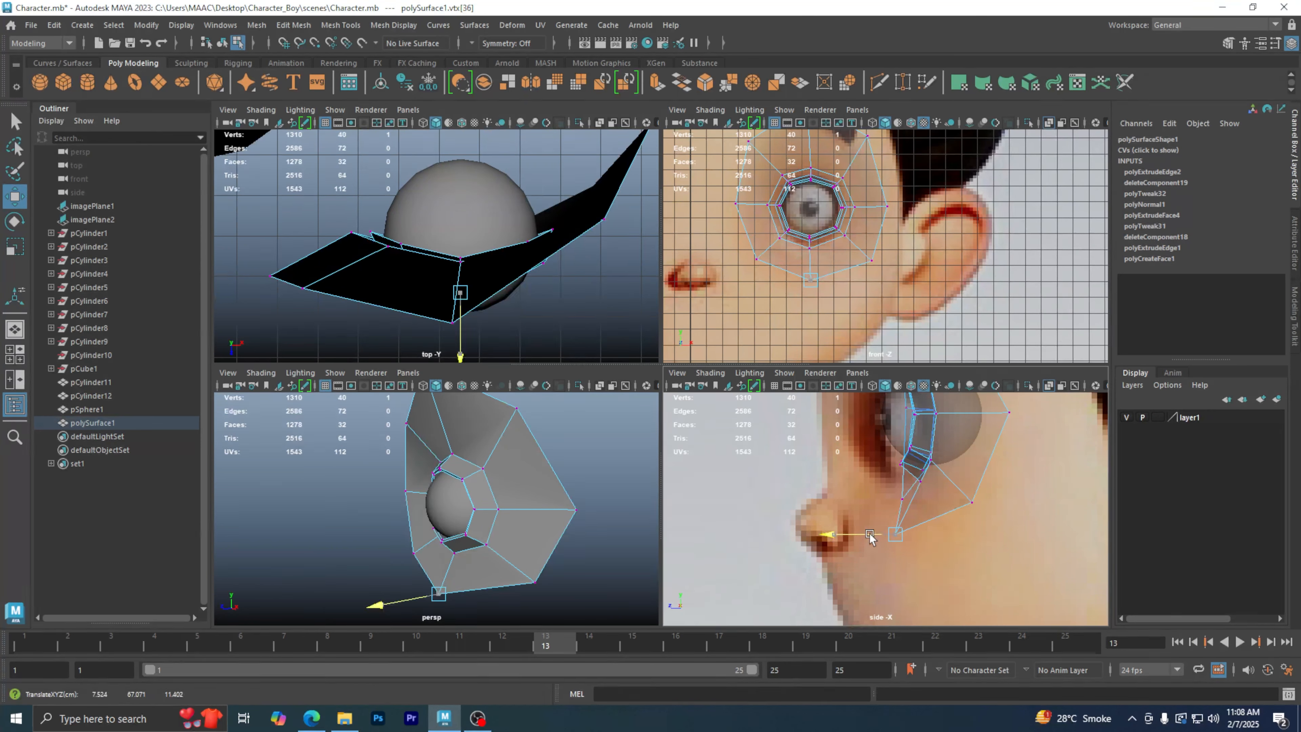
mouse_move(870, 536)
left_mouse_down()
mouse_move(859, 542)
mouse_move(884, 522)
mouse_move(852, 550)
left_mouse_up()
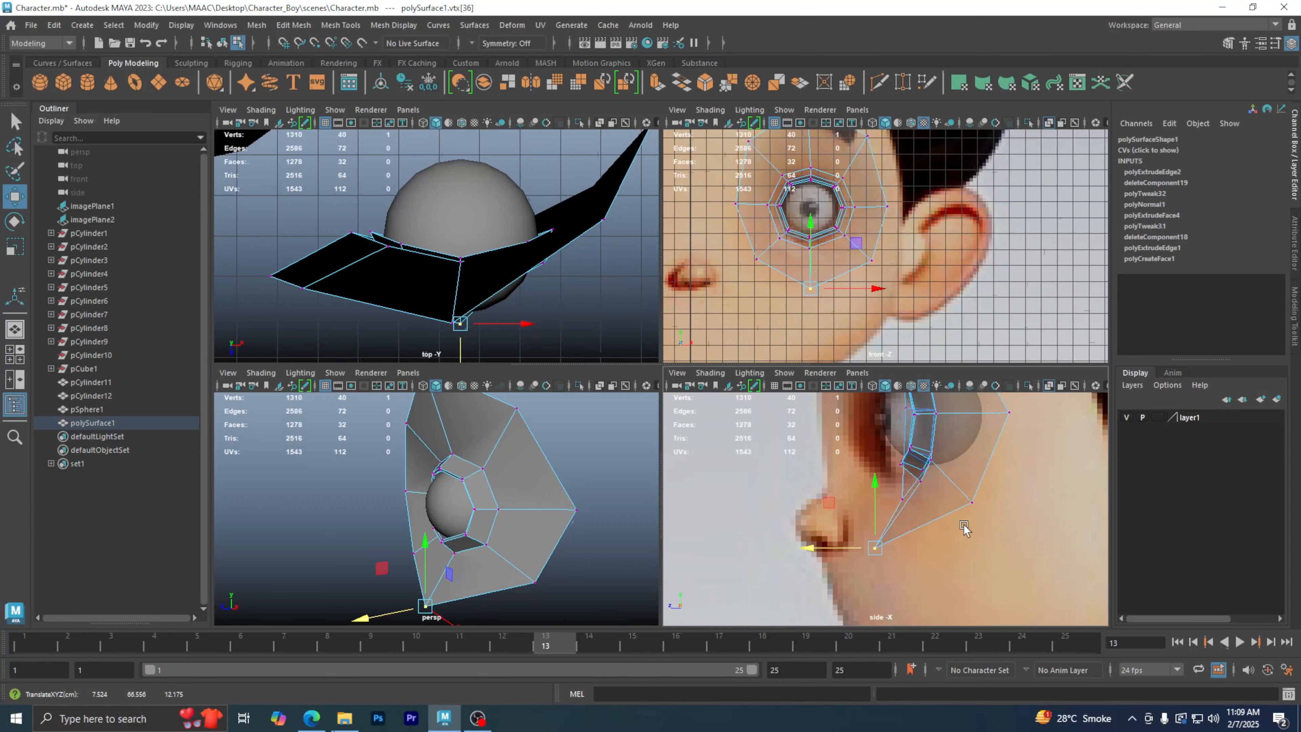
left_click(972, 502)
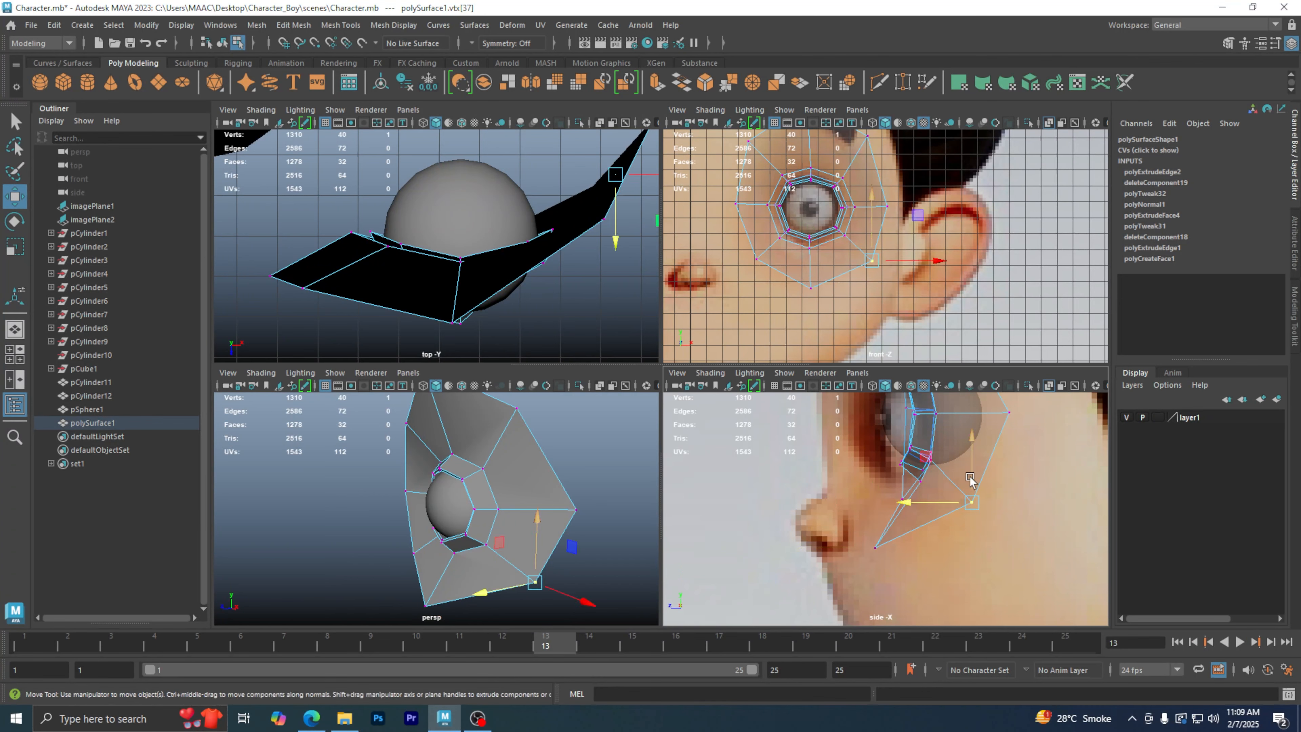
left_click_drag(972, 480, 946, 518)
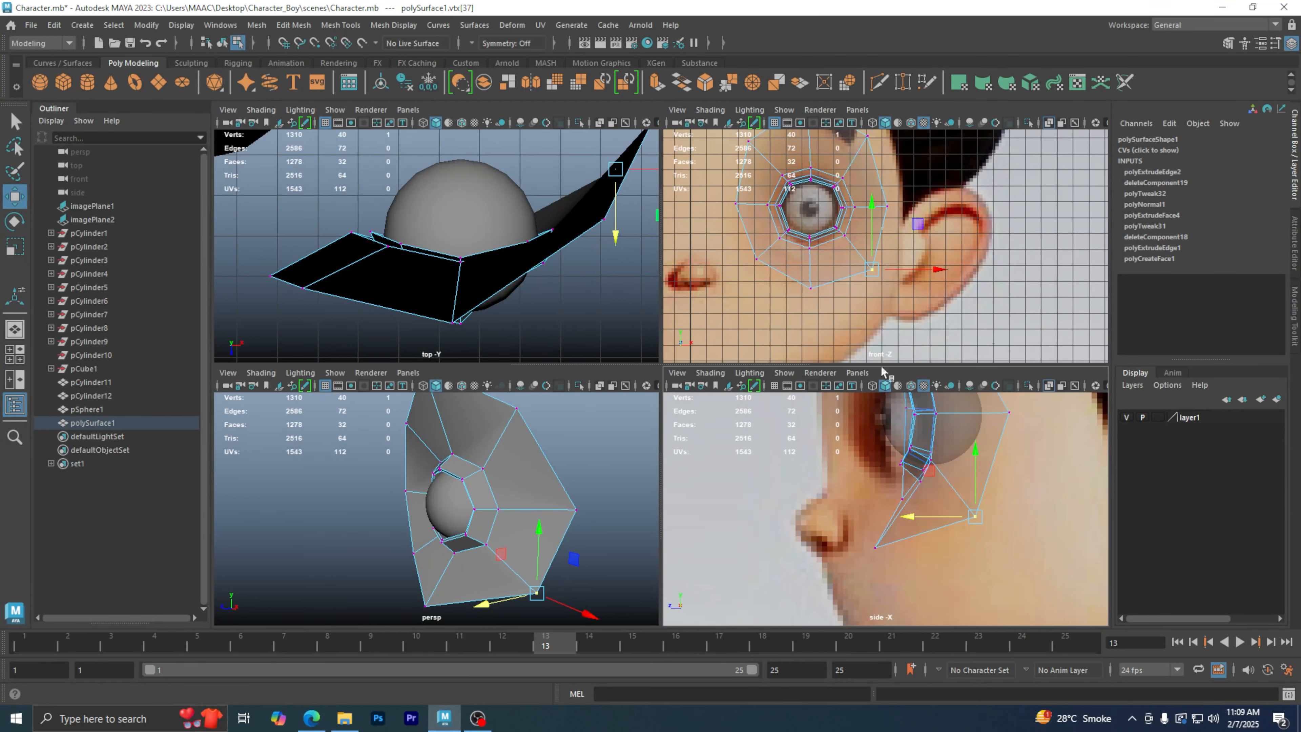
- Inspect the reshaped eye faces in perspective and compare their outline with the face reference in the front view
key("space")
right_click_drag(822, 438, 541, 441, "alt")
left_click_drag(540, 441, 583, 489, "alt")
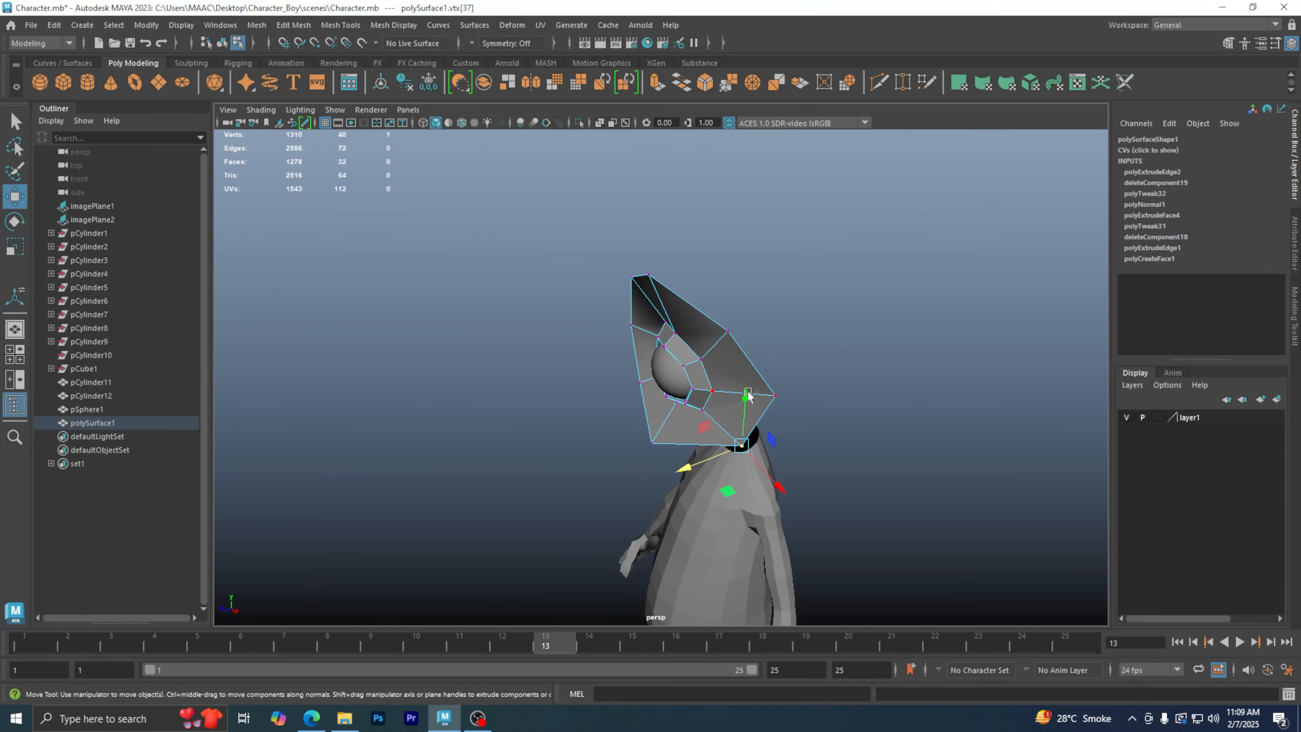
key("space")
key("space")
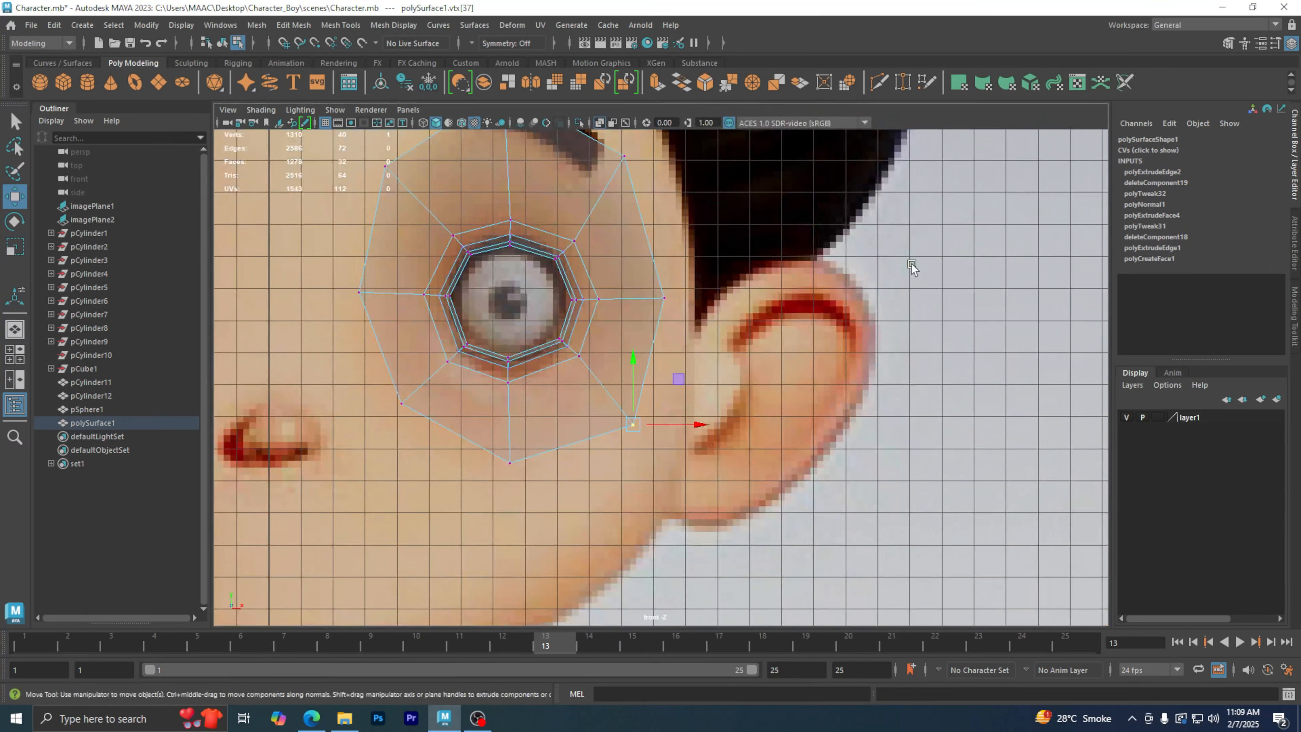
right_click_drag(913, 263, 132, 356, "alt")
right_click_drag(686, 361, 546, 369, "alt")
middle_click_drag(710, 372, 811, 407, "alt")
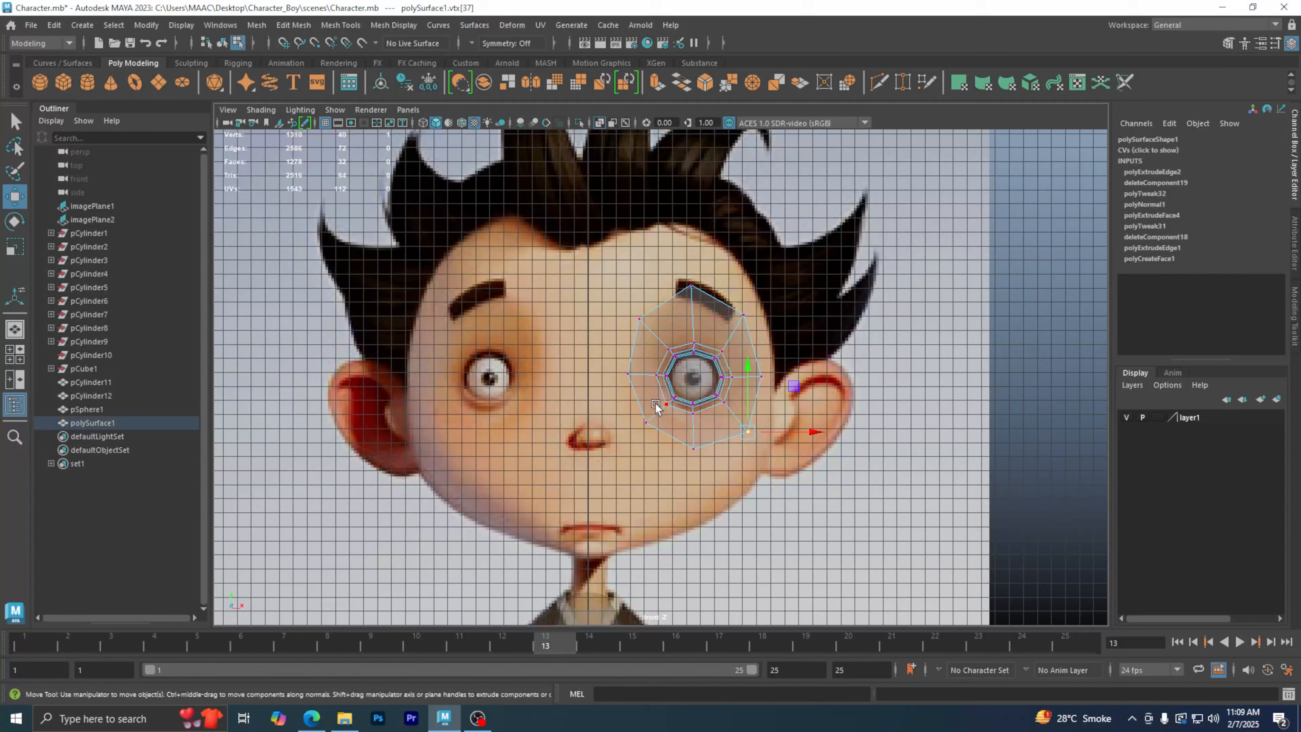
scroll(640, 384, "up", 4)
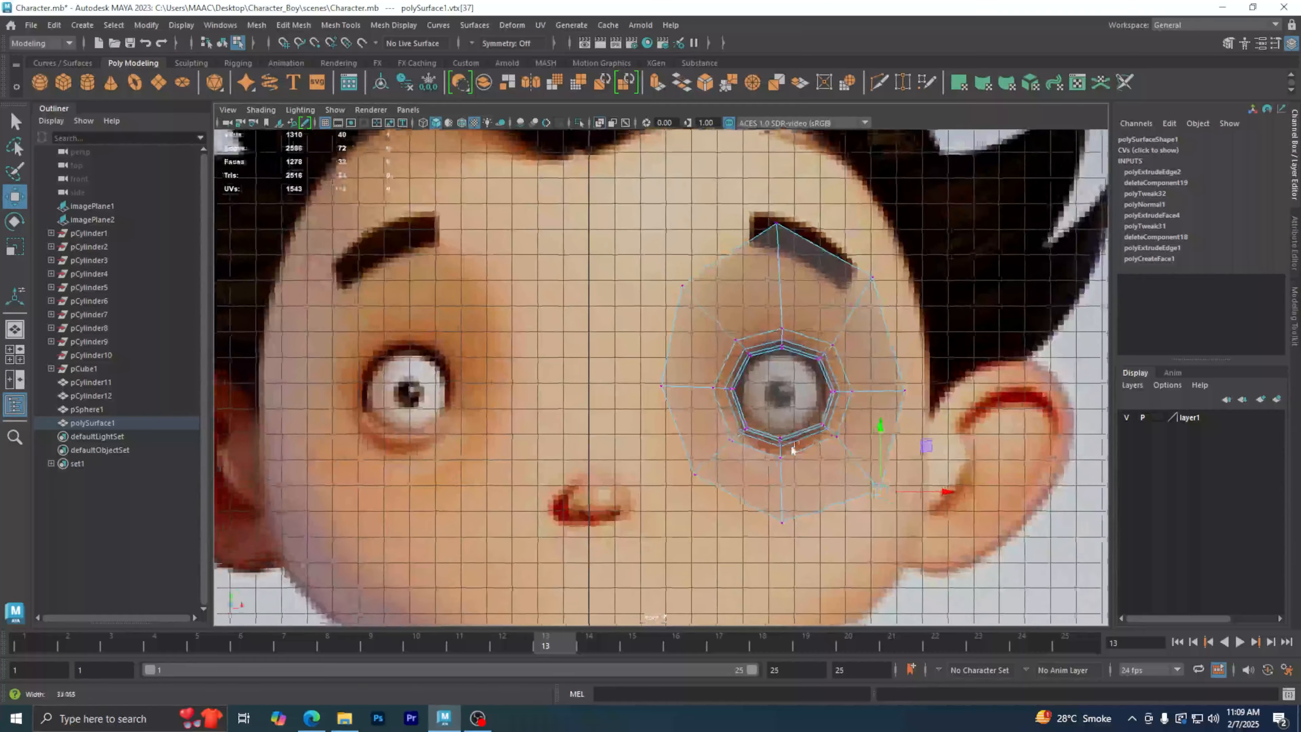
scroll(791, 447, "up", 1)
middle_click_drag(782, 451, 833, 447, "alt")
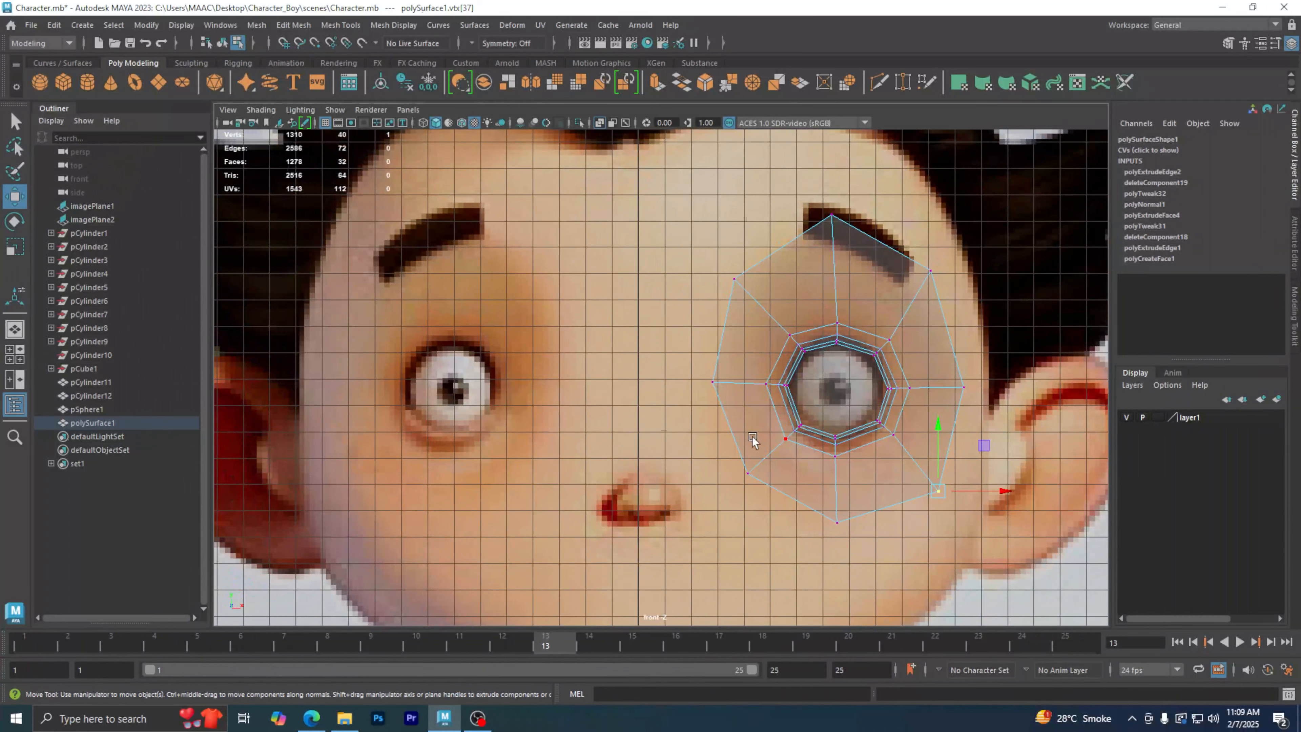
middle_click_drag(742, 452, 786, 421, "alt")
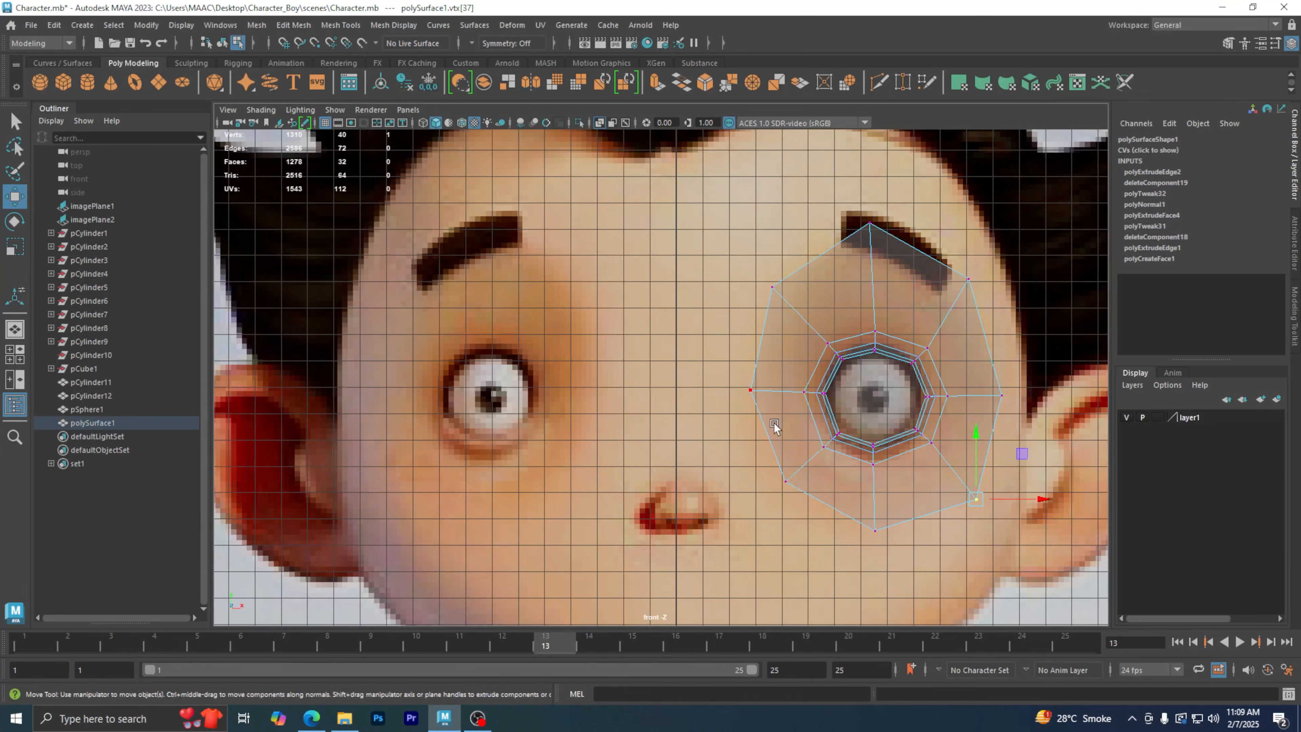
right_click_drag(760, 317, 725, 317)
left_click(772, 288)
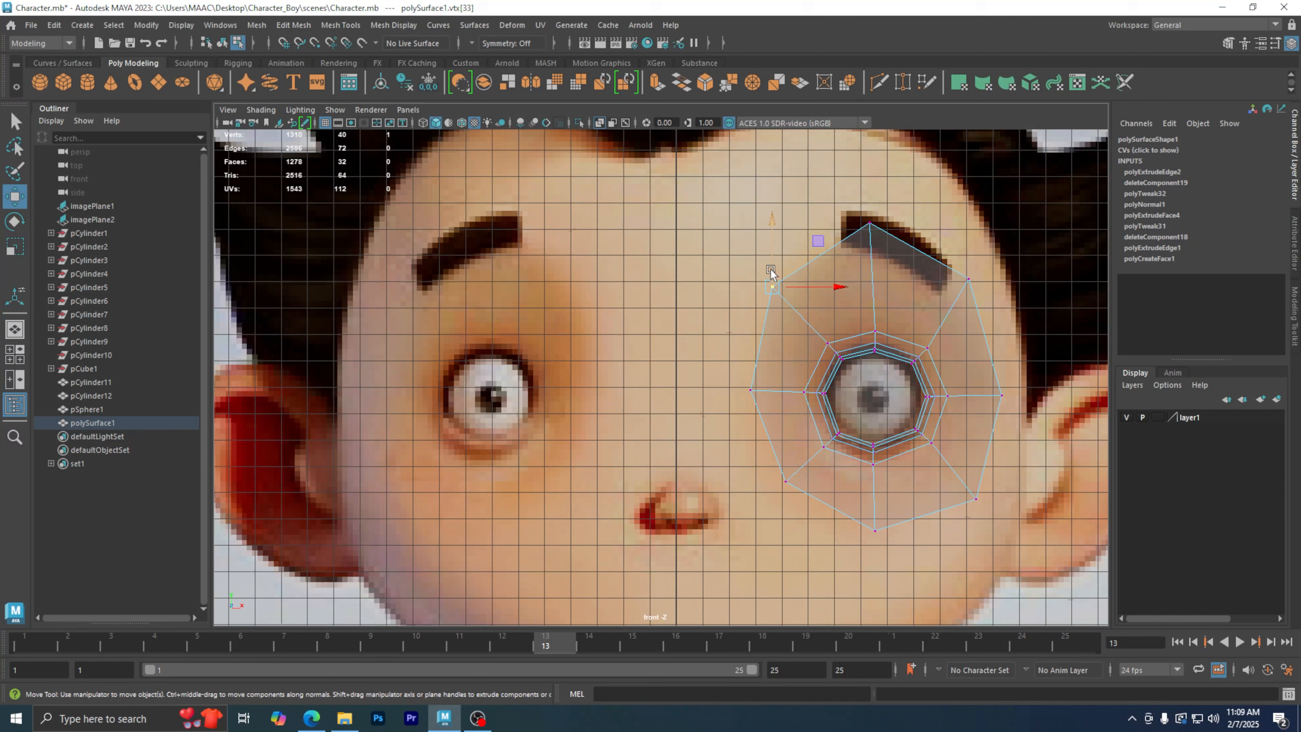
left_click_drag(771, 269, 771, 272)
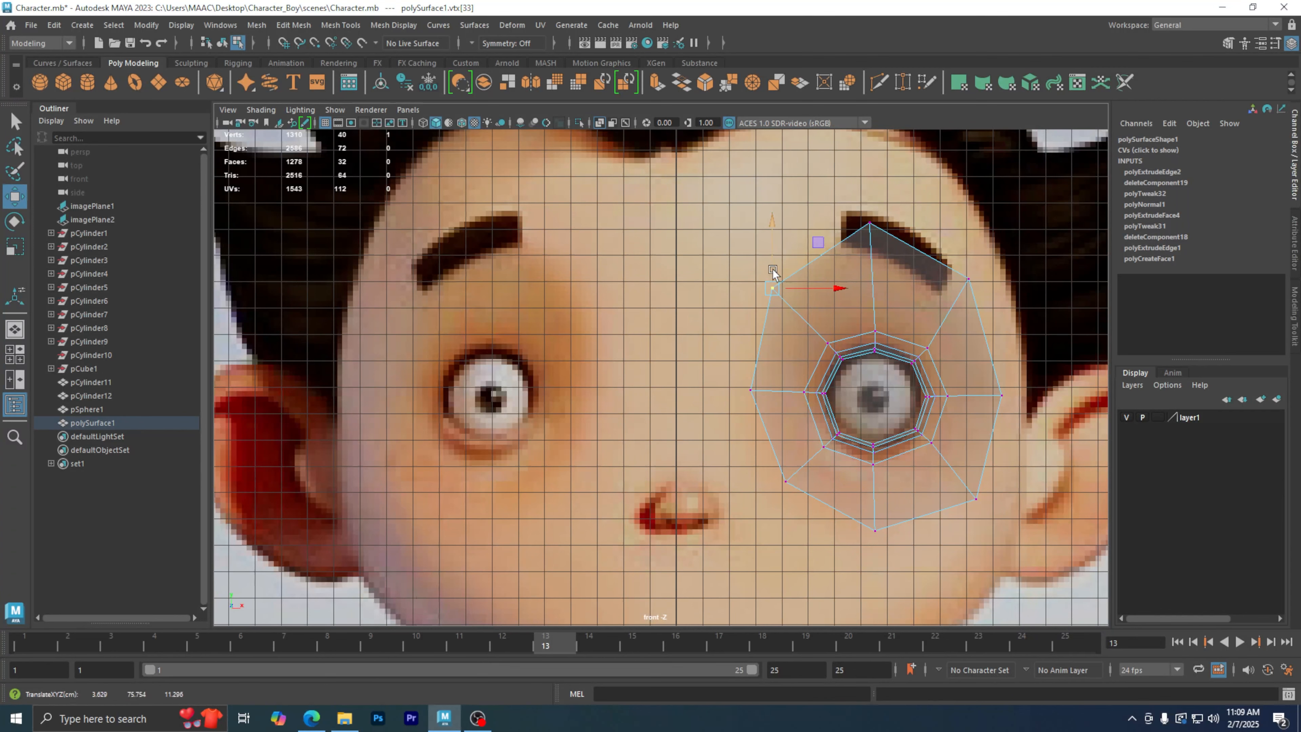
- Extrude the two inner boundary edges beside the nose bridge and move them toward the middle of the face in the front view
right_click(776, 281)
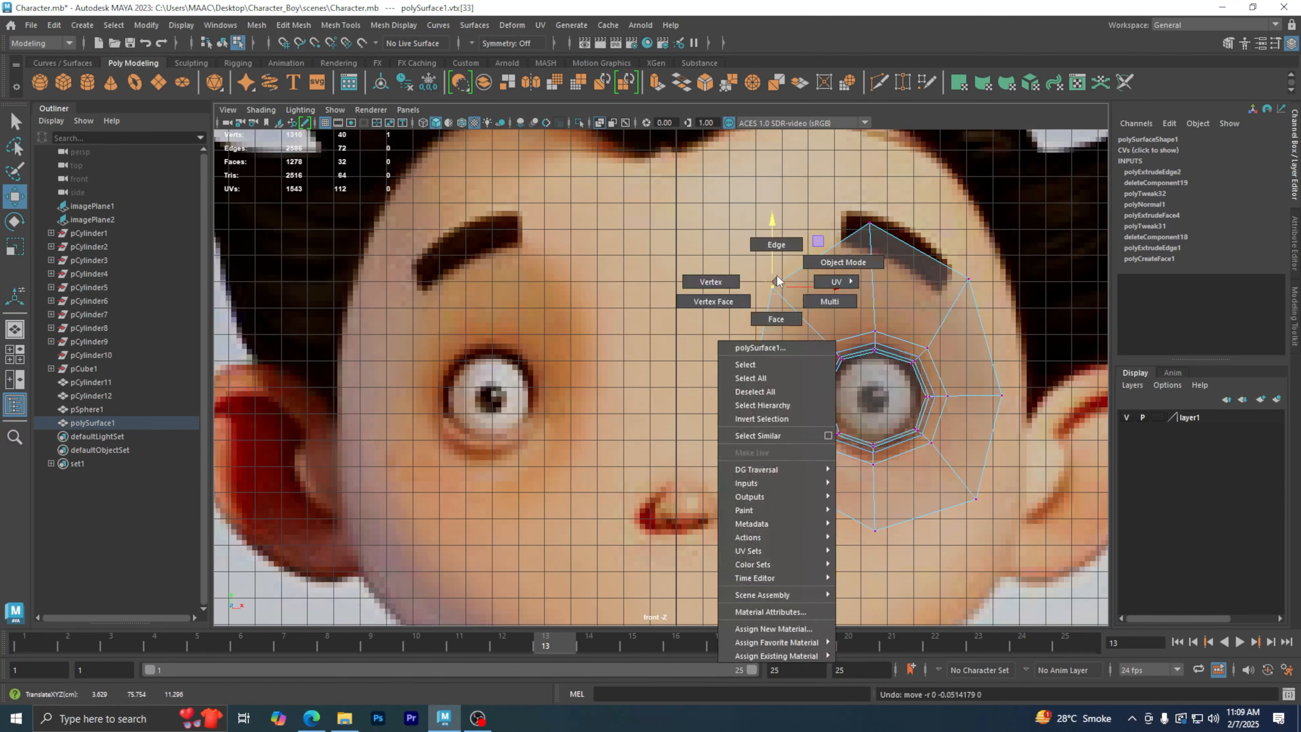
left_click(776, 244)
left_click(764, 329)
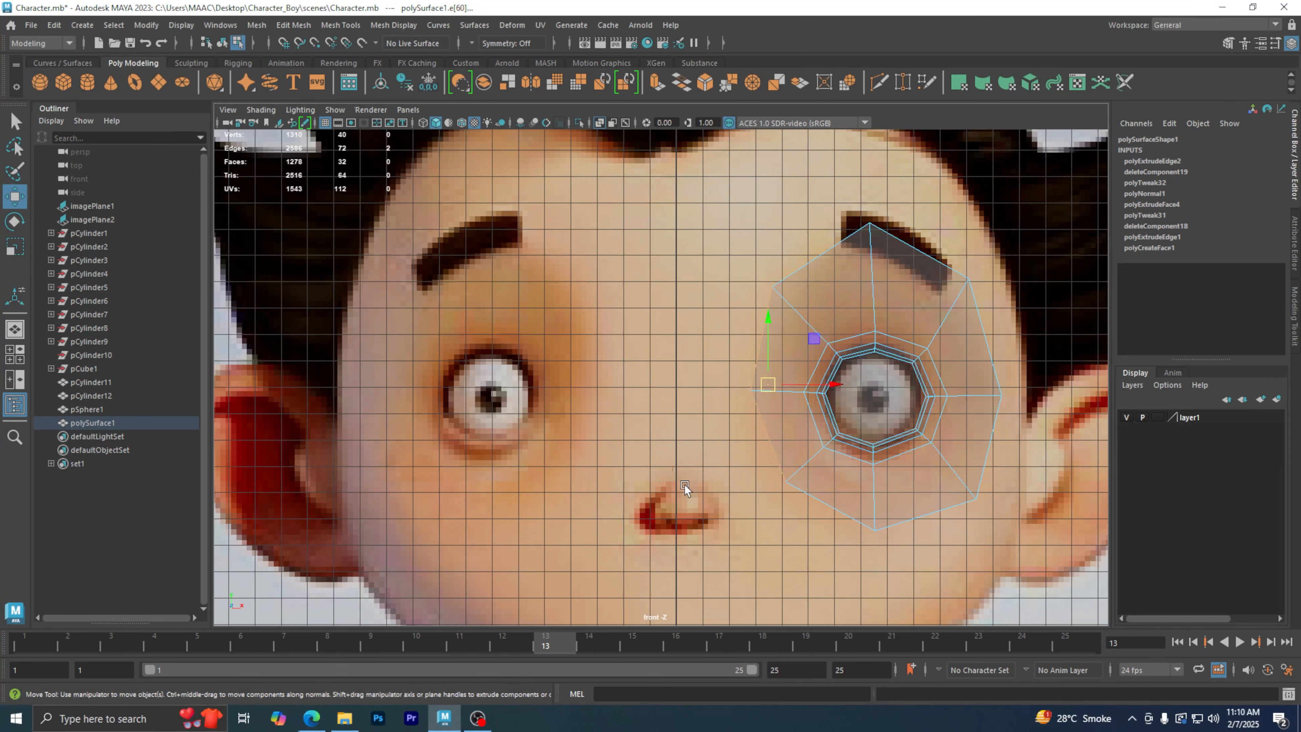
key("ctrl+e")
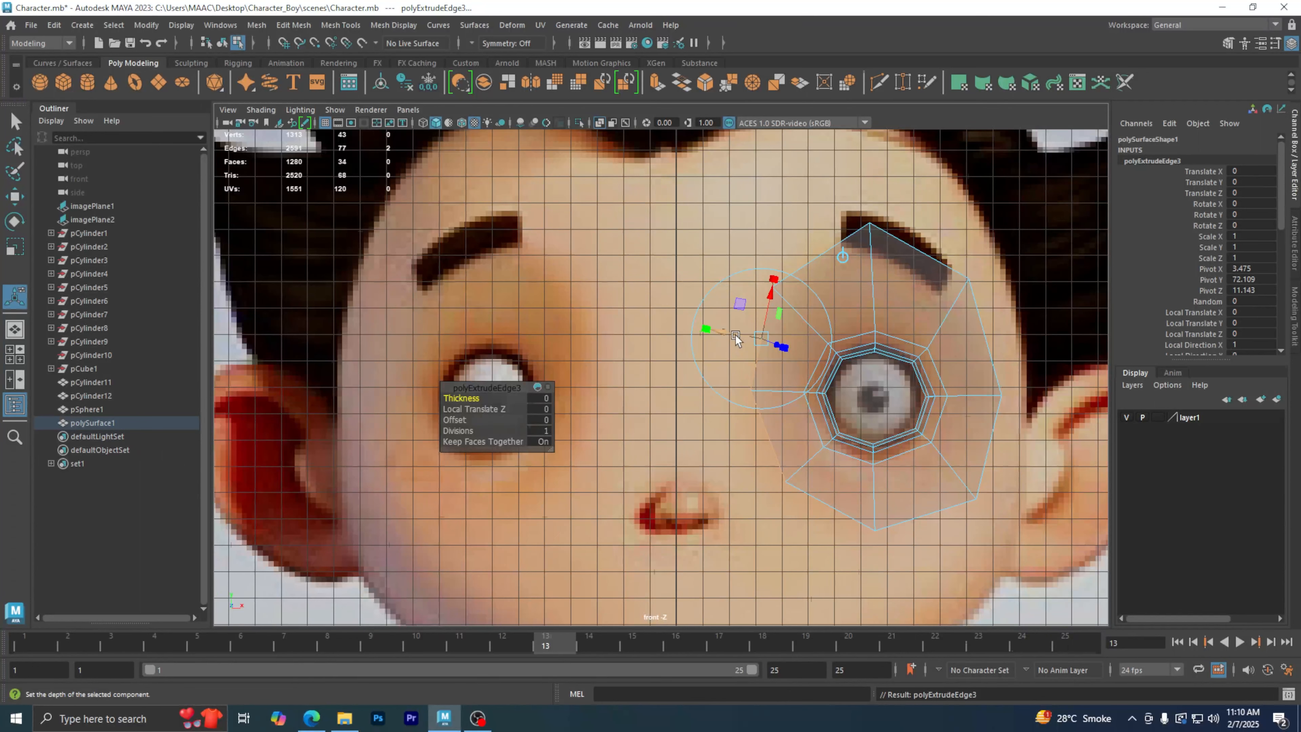
key("w")
left_click_drag(817, 384, 744, 383)
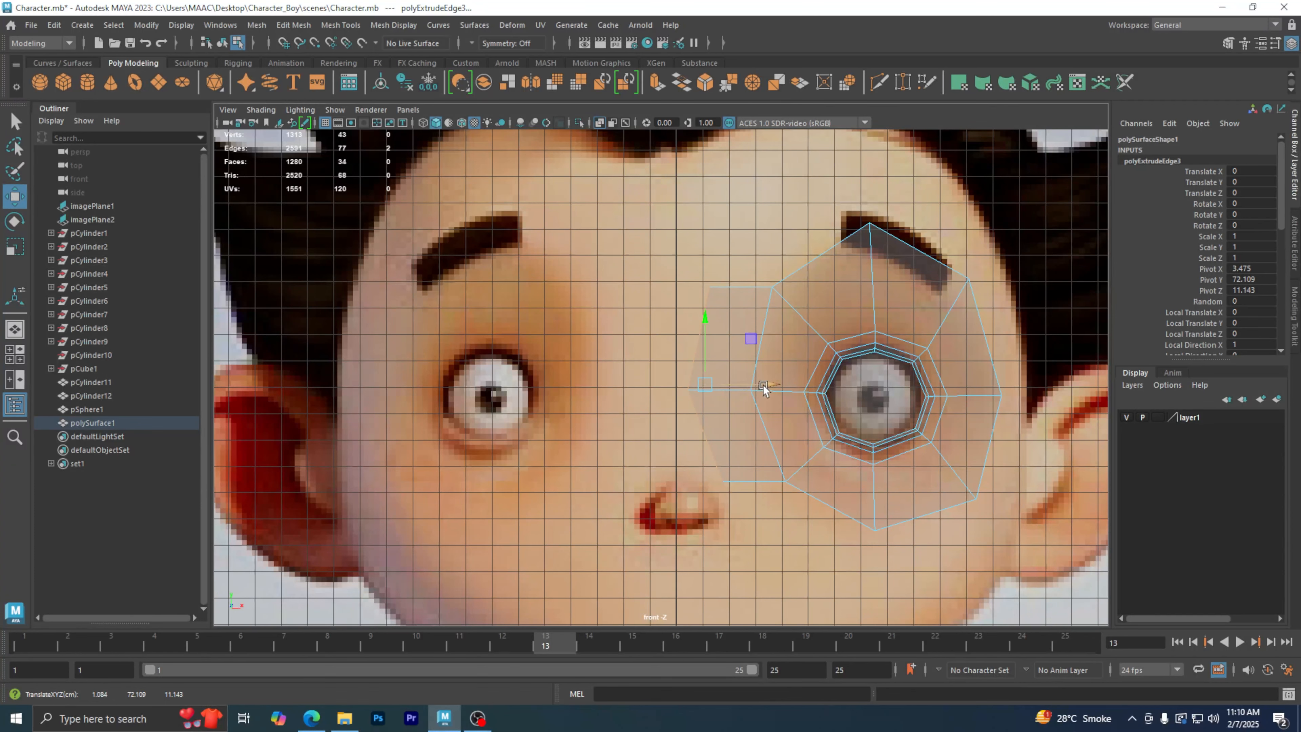
left_click_drag(764, 386, 766, 396)
- Scale the extruded edges horizontally into a straight vertical line and snap them to the face's center line with grid snapping
key("r")
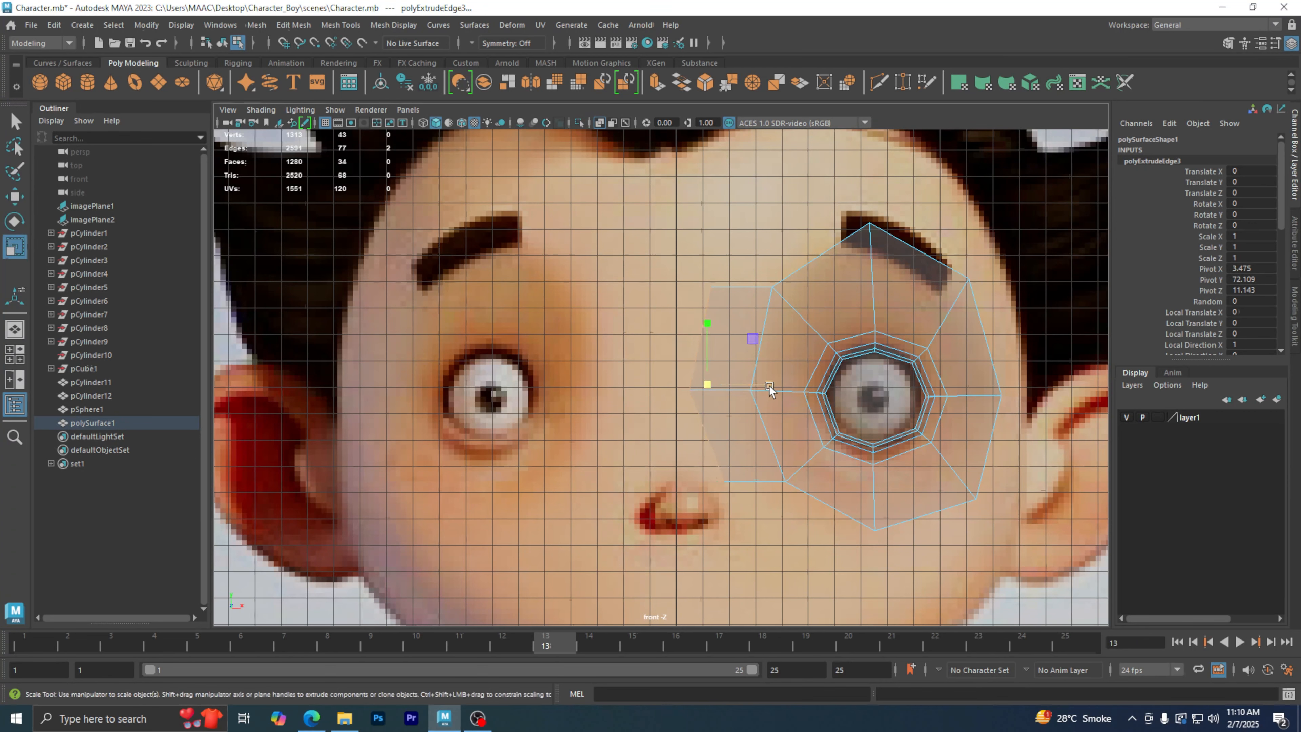
left_click_drag(768, 385, 615, 388)
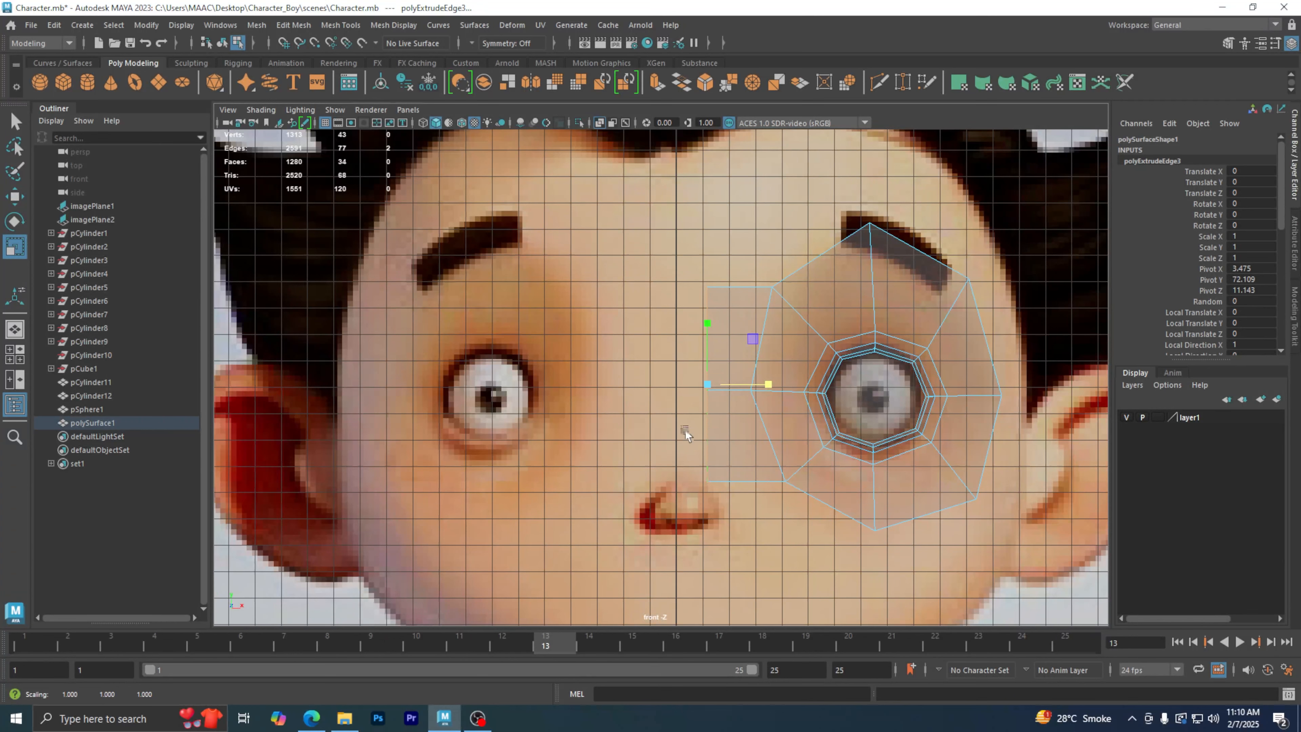
left_click(284, 43)
key("w")
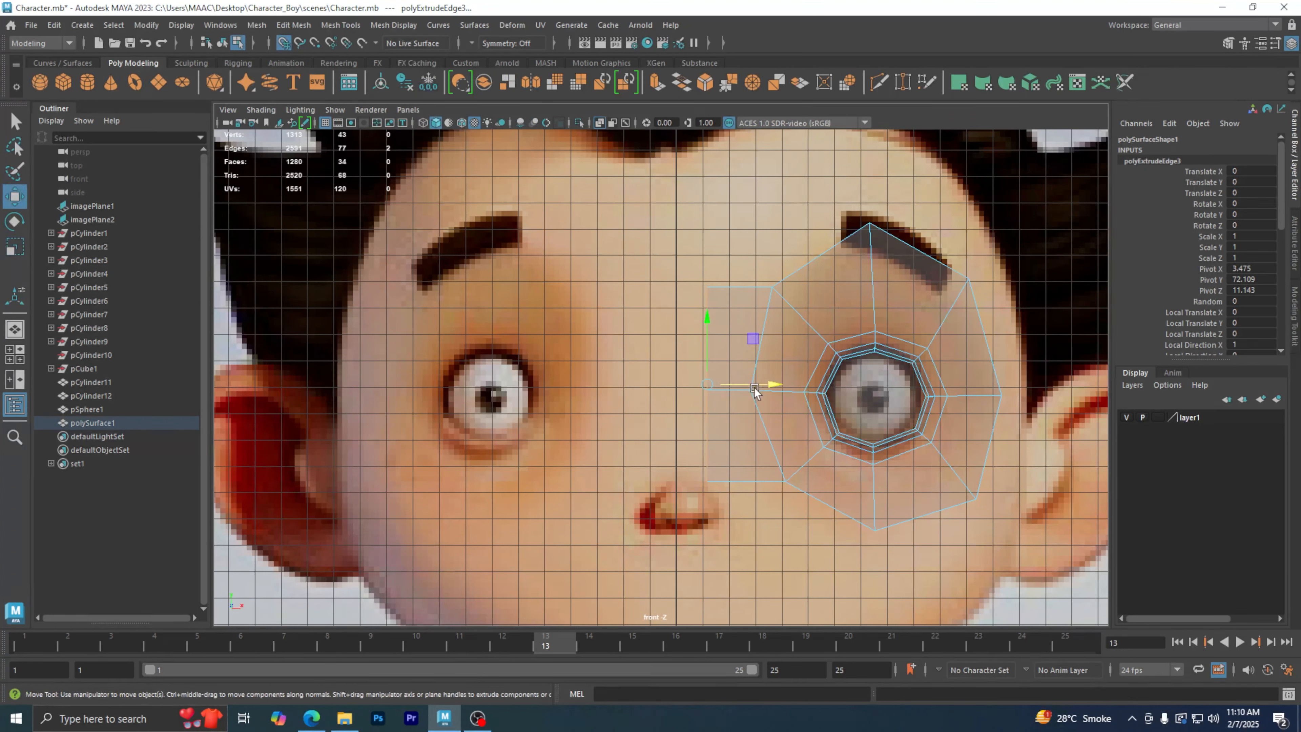
left_click_drag(757, 388, 679, 401)
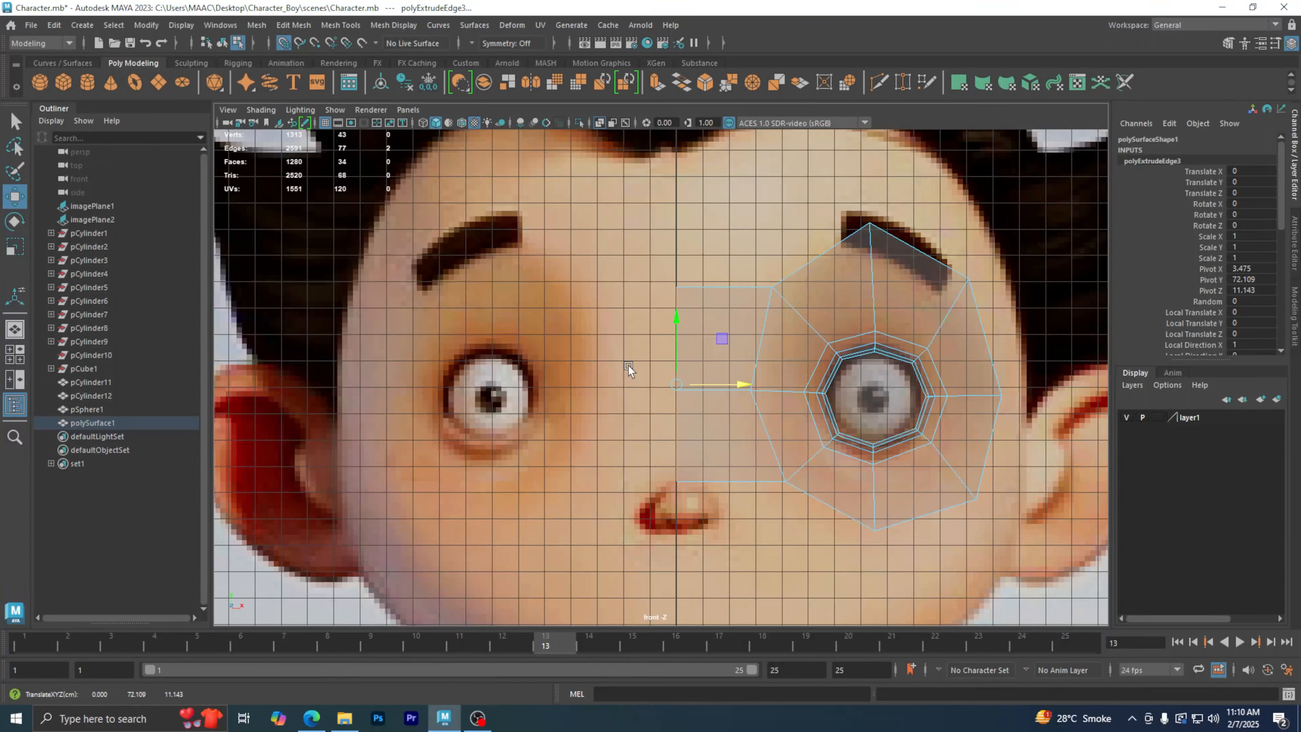
- Switch to vertex editing and move the upper inner vertex of the eye patch slightly down and toward the center line
right_click_drag(718, 319, 684, 315)
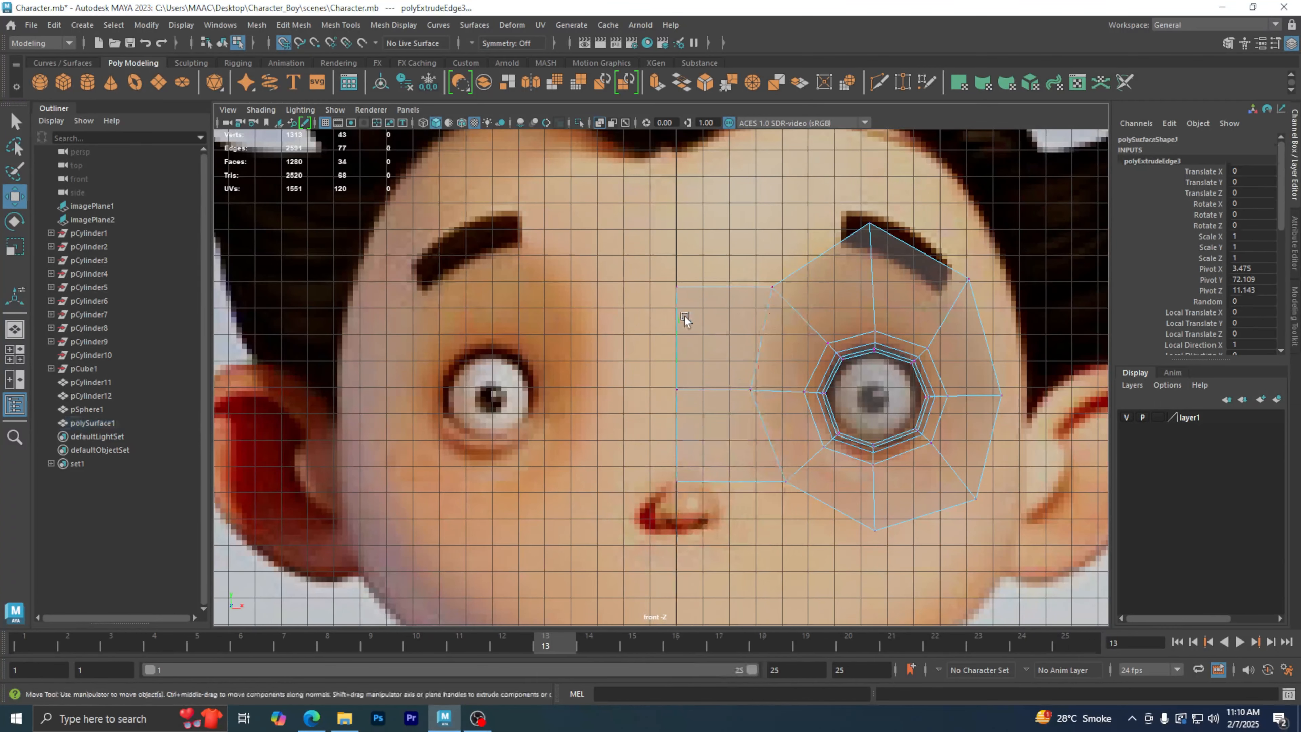
left_click(640, 247)
left_click_drag(684, 304, 686, 306)
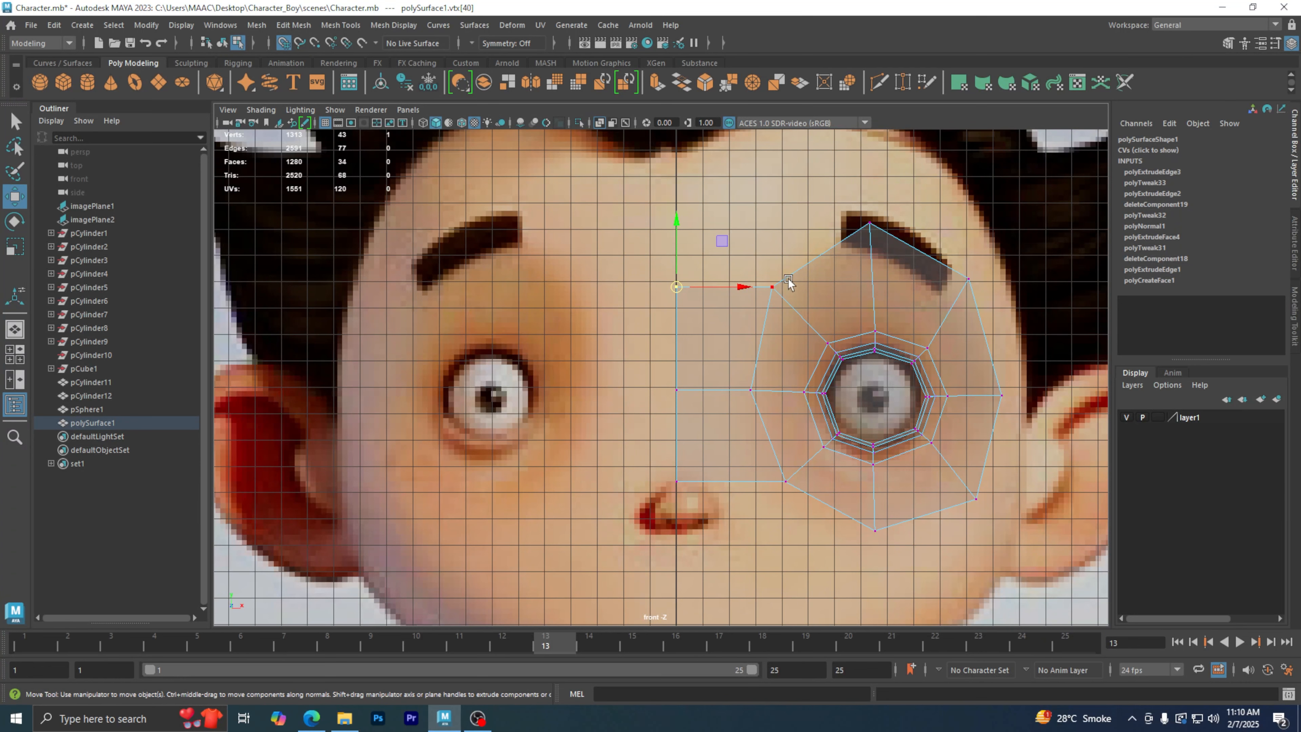
left_click(776, 282)
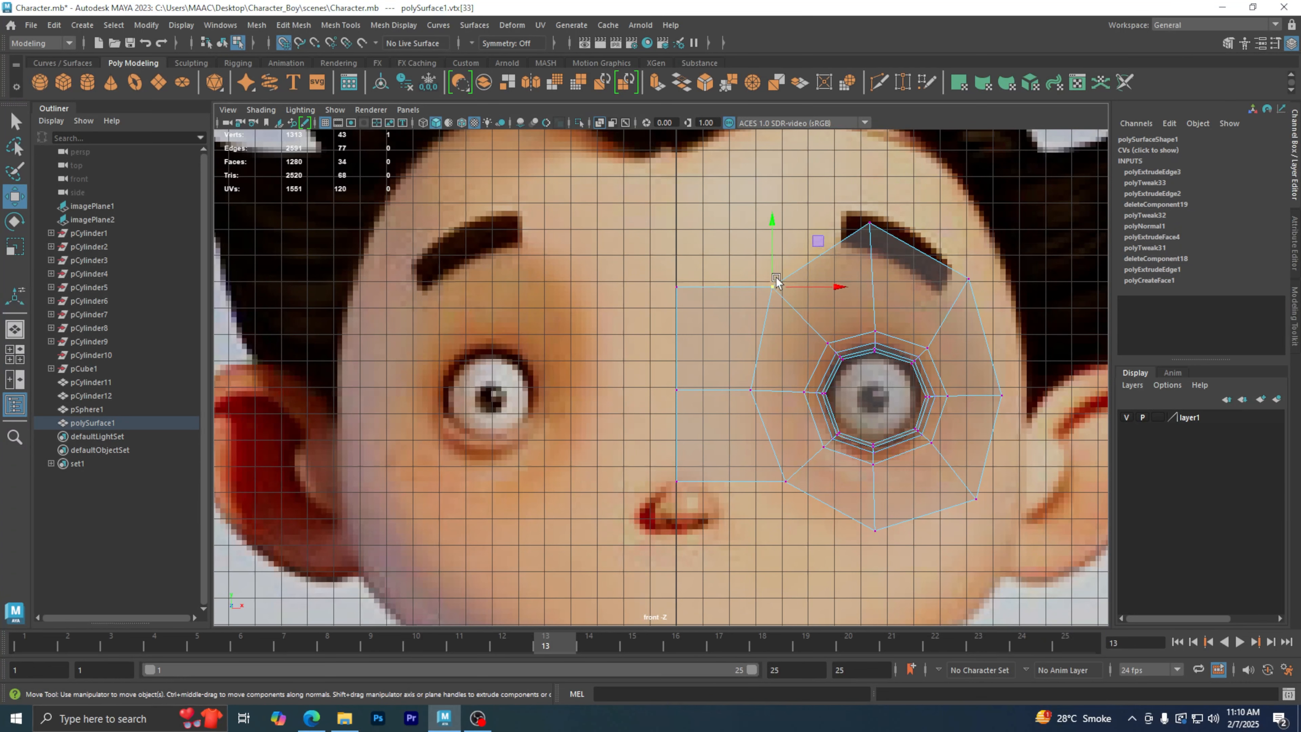
left_click_drag(819, 242, 760, 299)
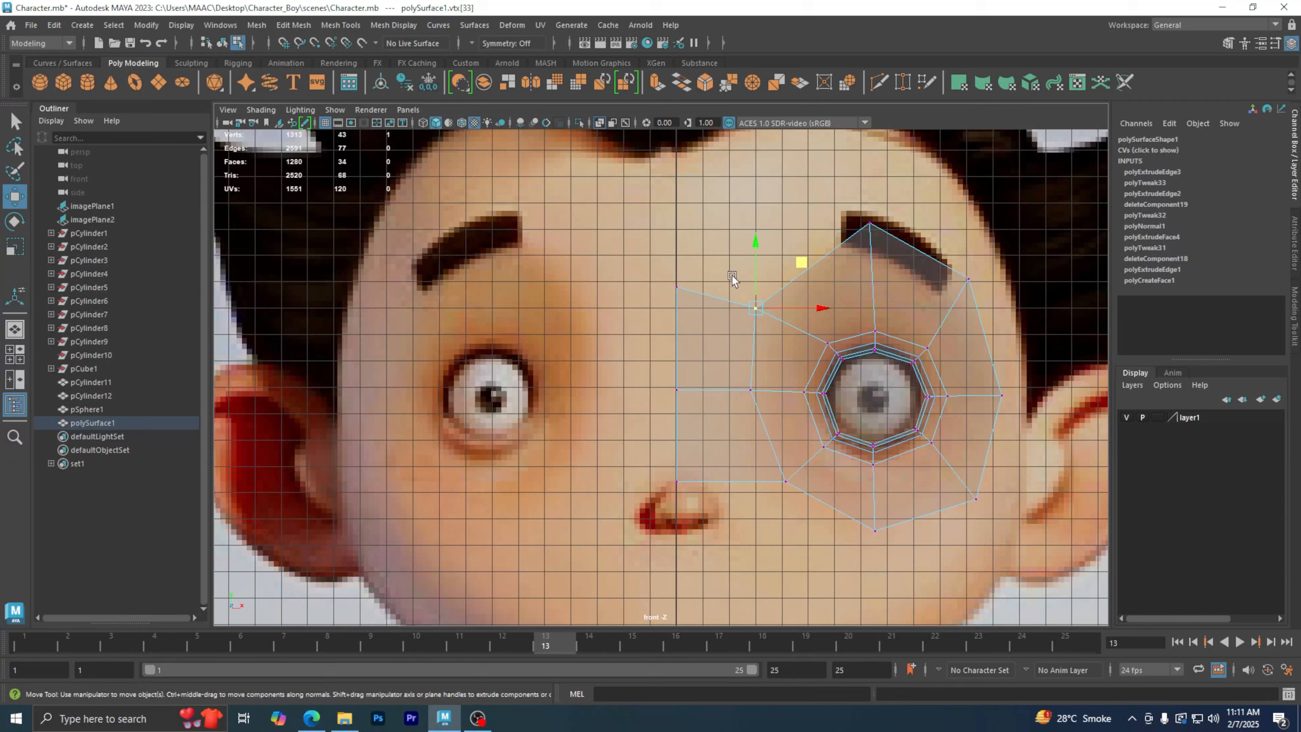
left_click_drag(799, 268, 803, 259)
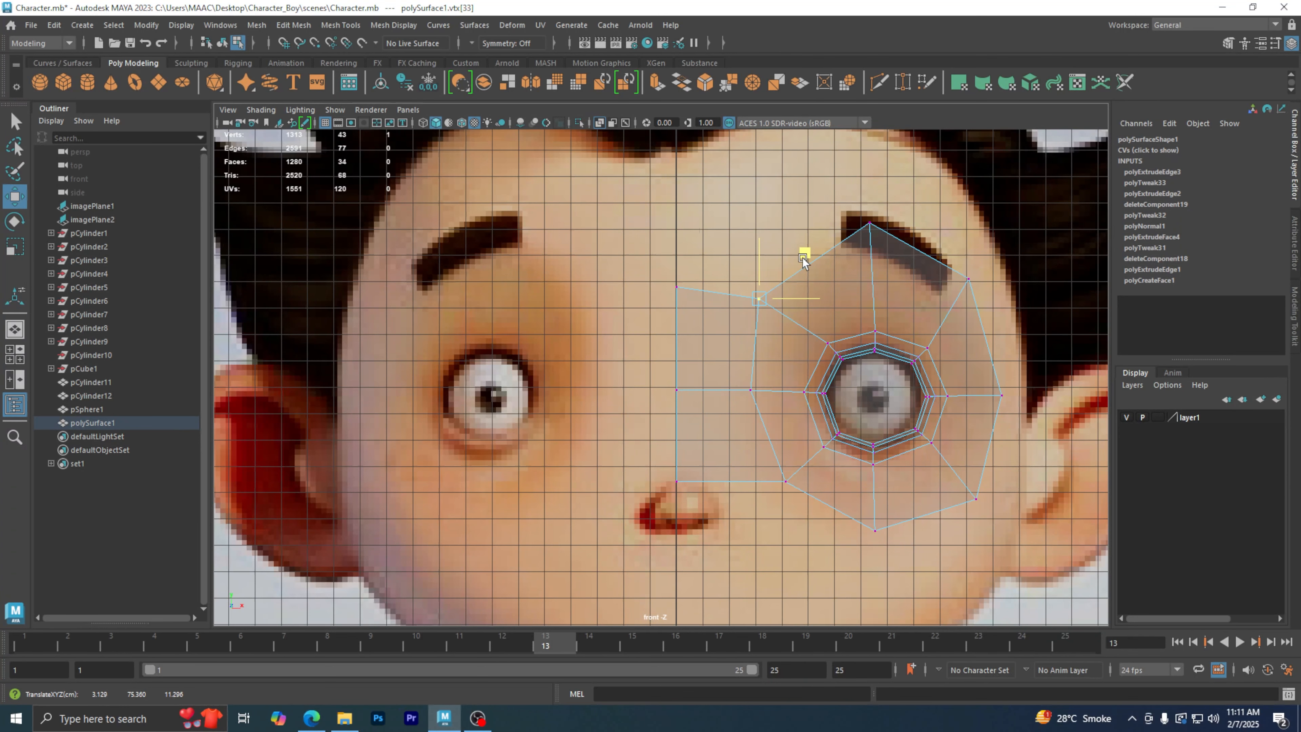
- Adjust the upper and lower inner vertices of the eye patch in the front view to round its outline beside the nose bridge
middle_click_drag(824, 428, 814, 363, "alt")
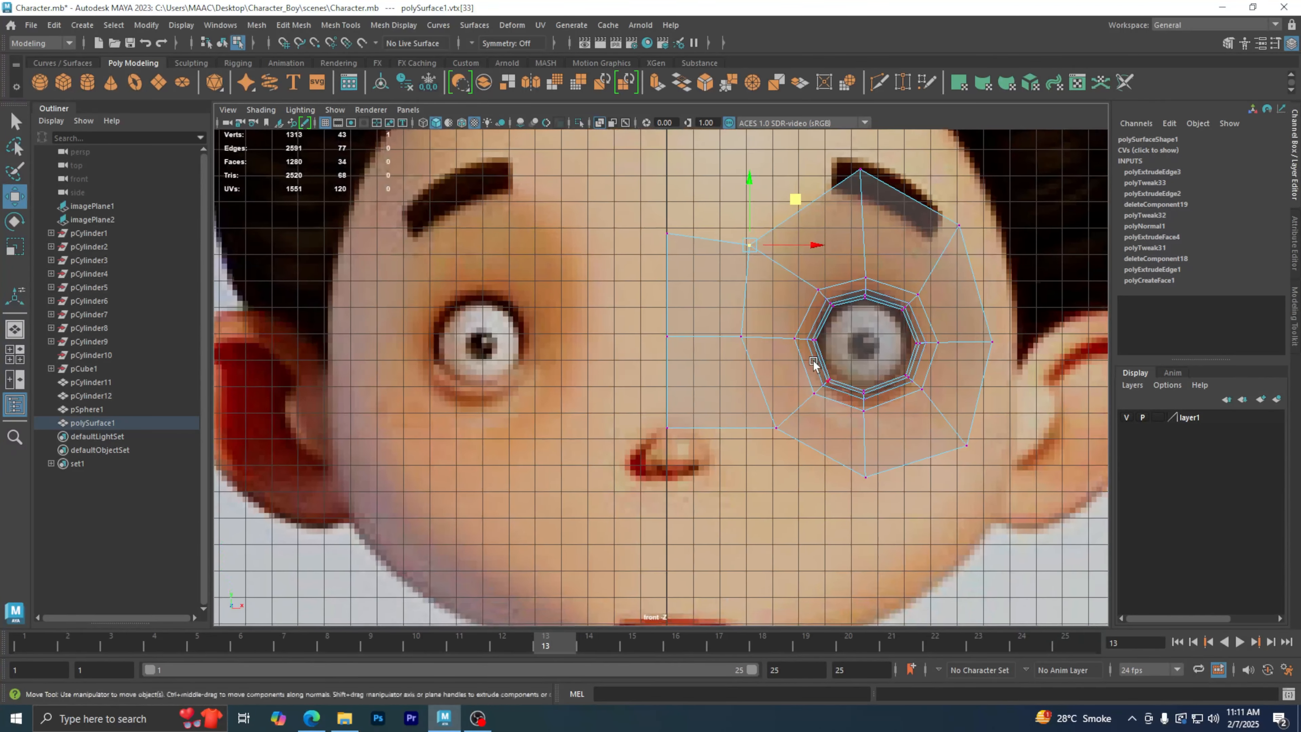
left_click_drag(797, 203, 808, 217)
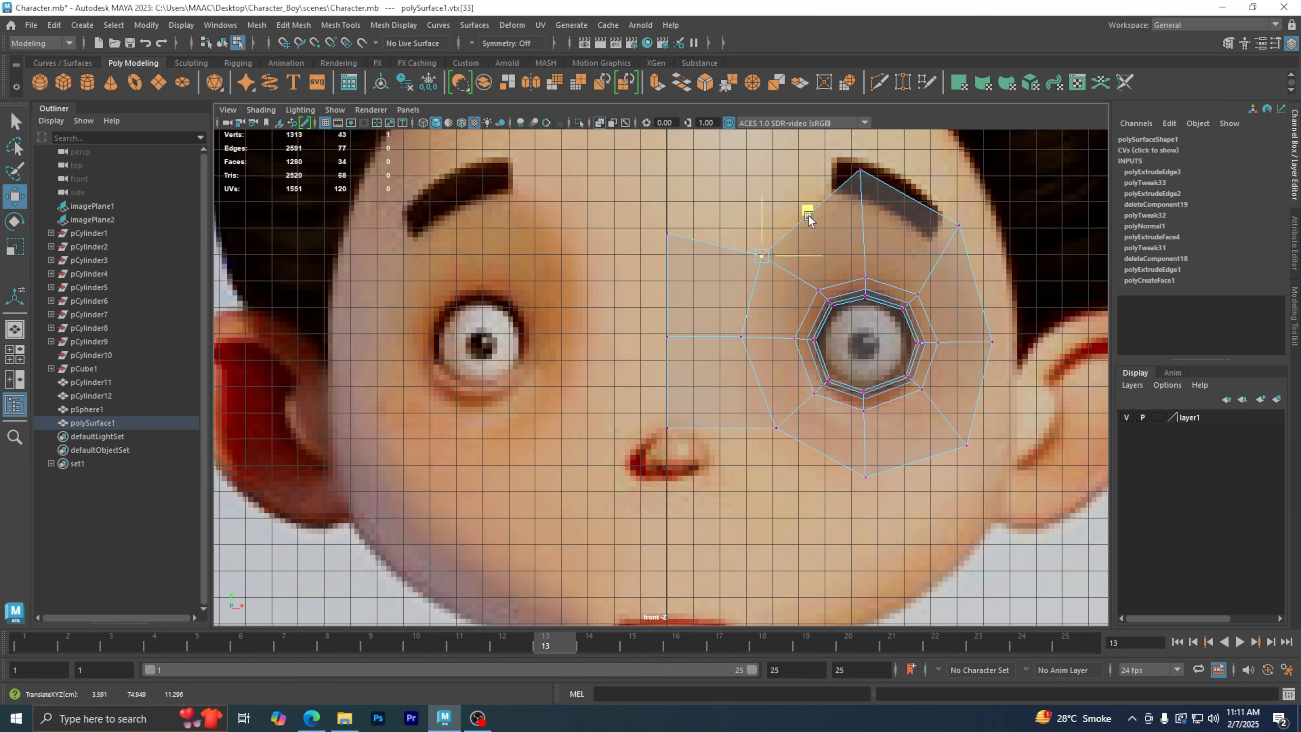
left_click_drag(717, 452, 751, 405)
scroll(718, 373, "down", 3)
scroll(721, 397, "up", 2)
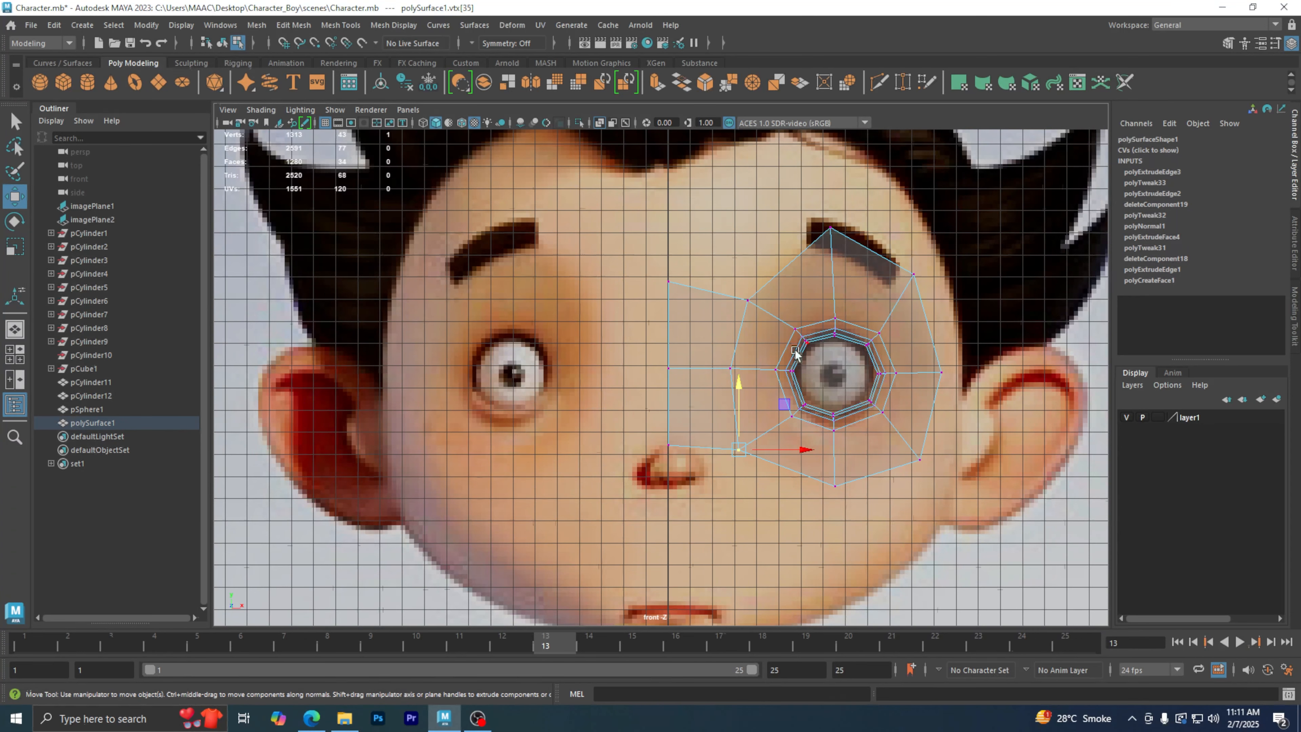
- Select the three center-line vertices and move them forward to the face profile at the nose bridge in the side view
right_click_drag(702, 317, 636, 318)
left_click_drag(608, 260, 688, 482)
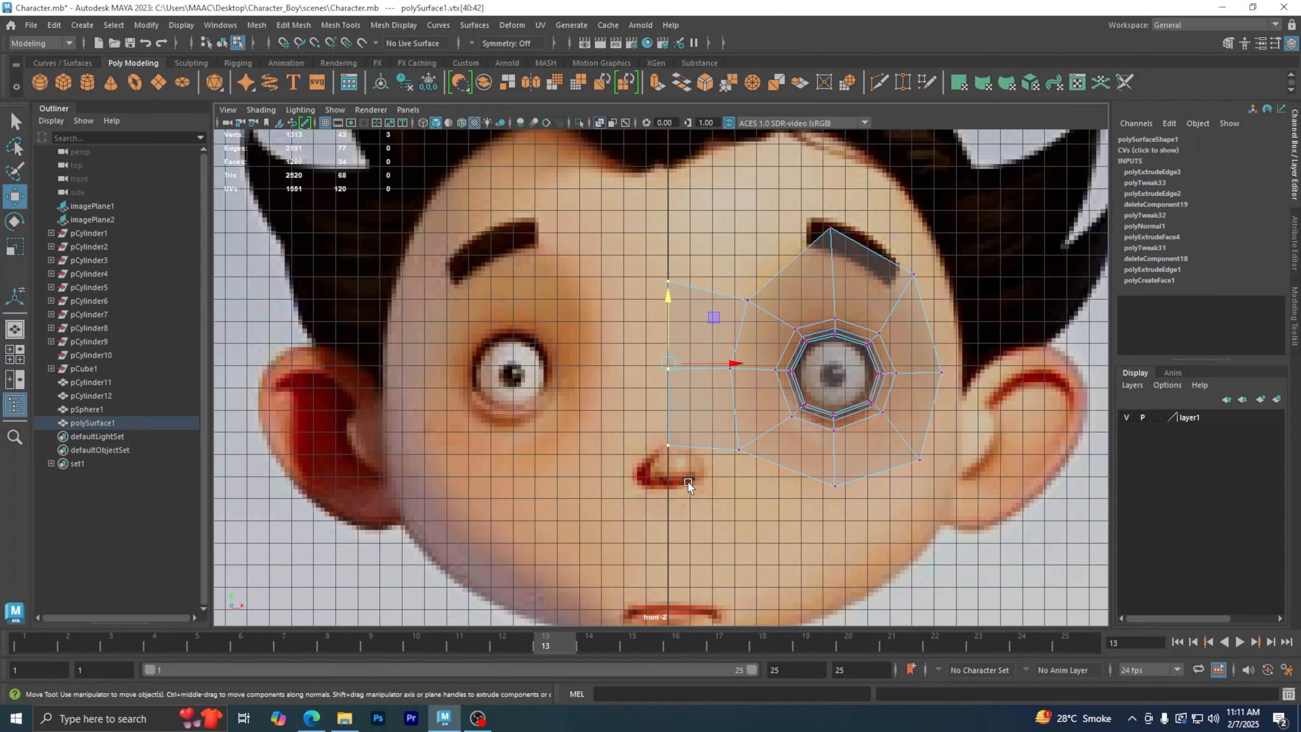
key("space")
key("space")
scroll(464, 377, "down", 5)
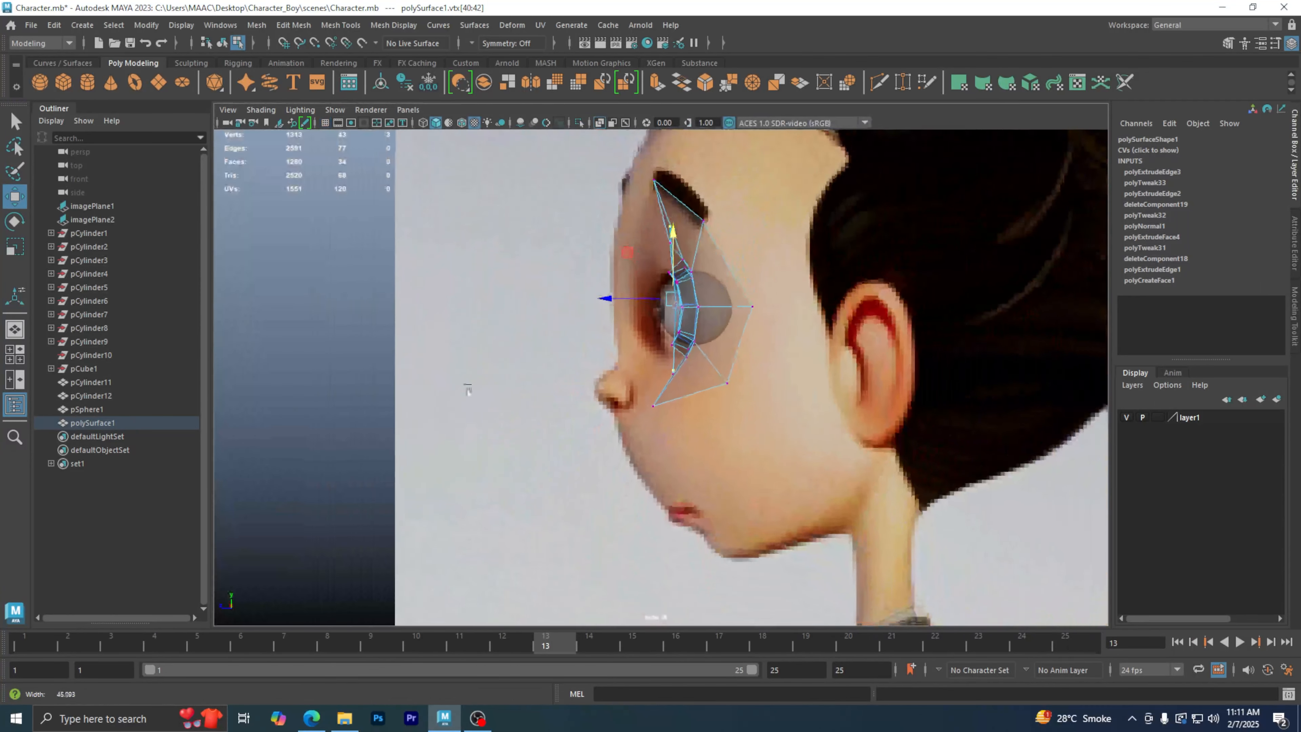
scroll(616, 456, "up", 2)
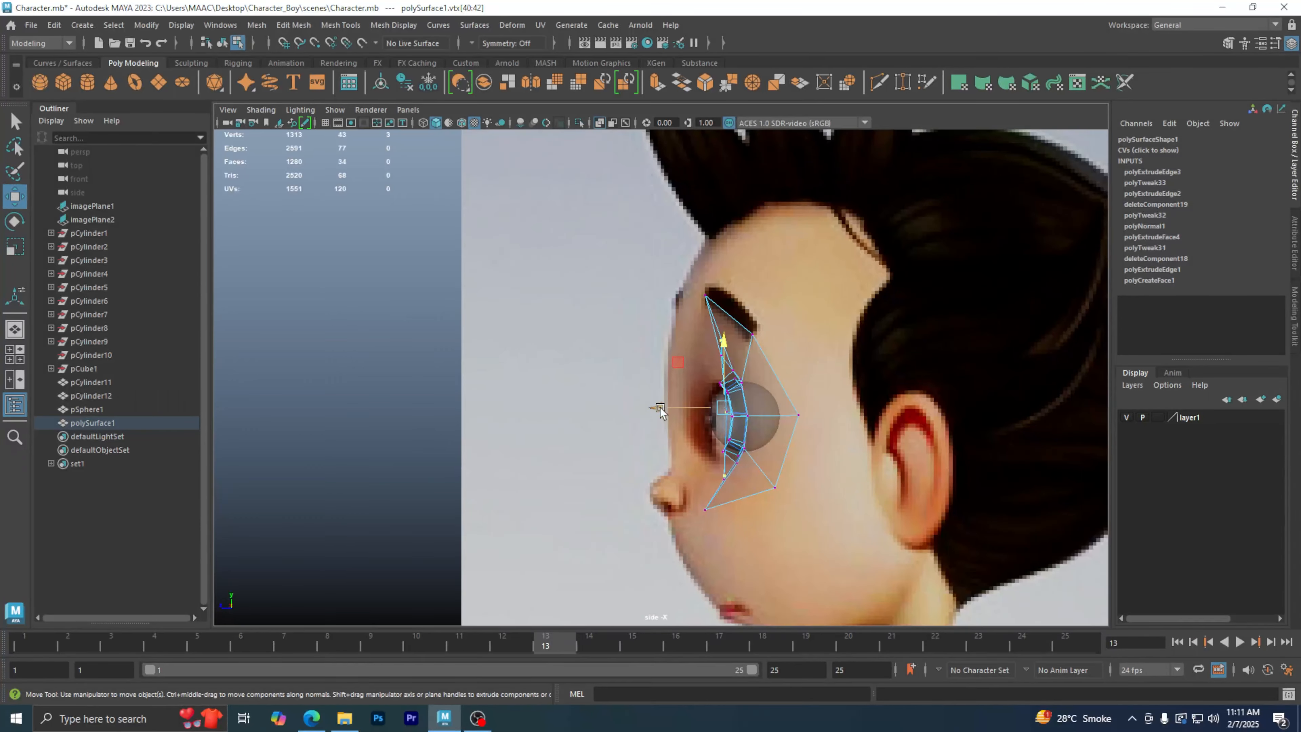
left_click_drag(681, 408, 635, 426)
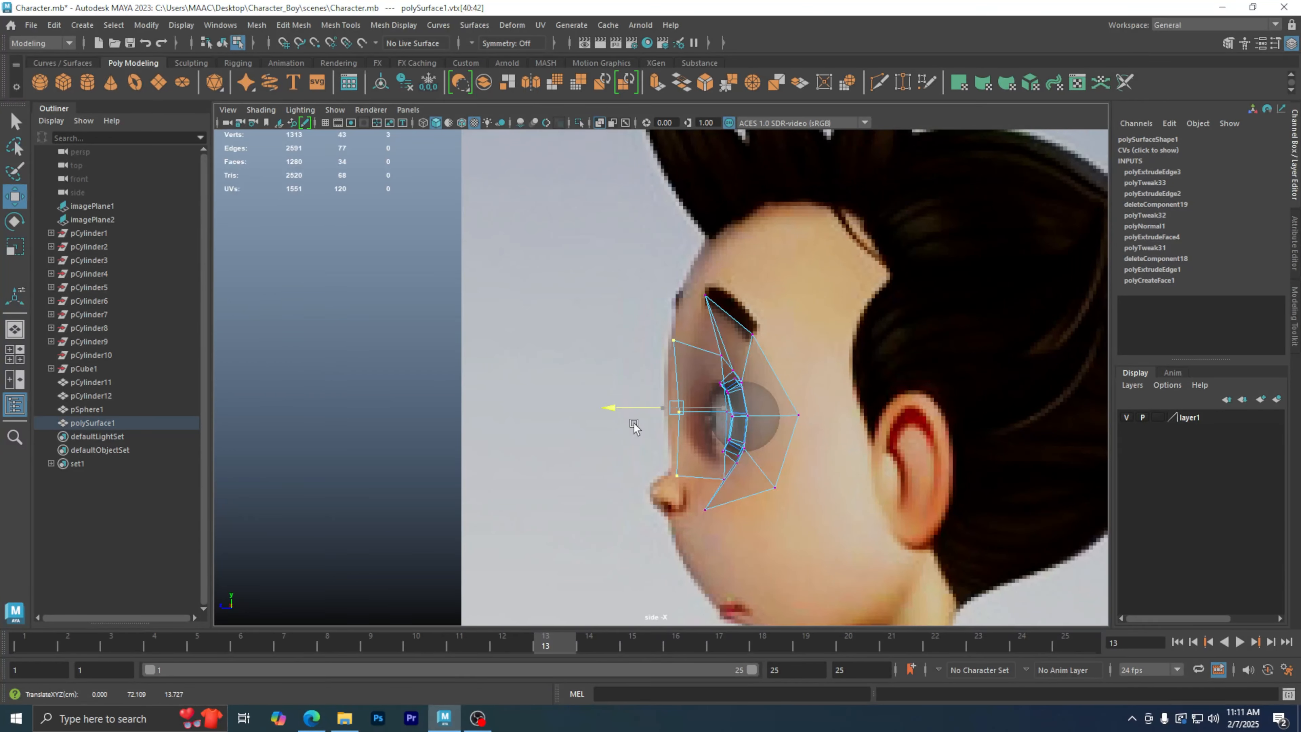
- Adjust the middle, upper and lower center-line vertices individually in the side view to follow the nose bridge profile
scroll(576, 407, "up", 4)
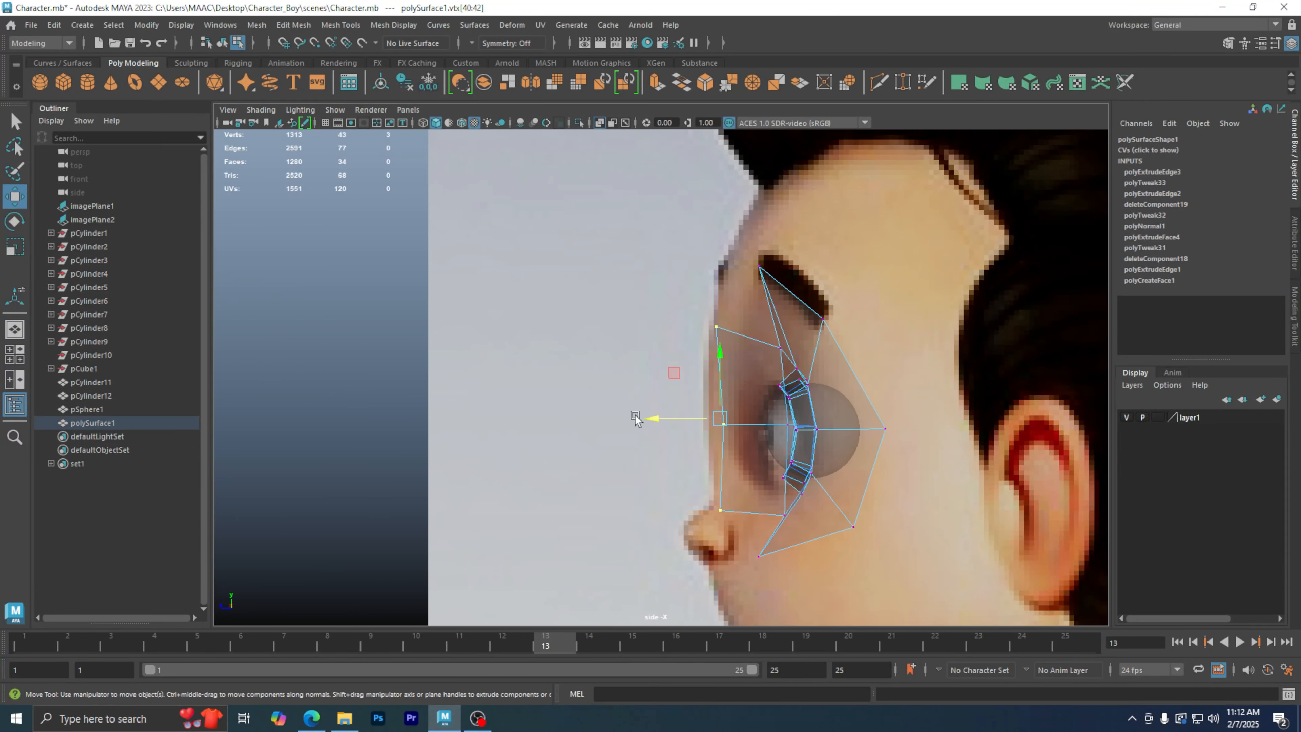
scroll(636, 418, "up", 2)
left_click(645, 451)
left_click(735, 444)
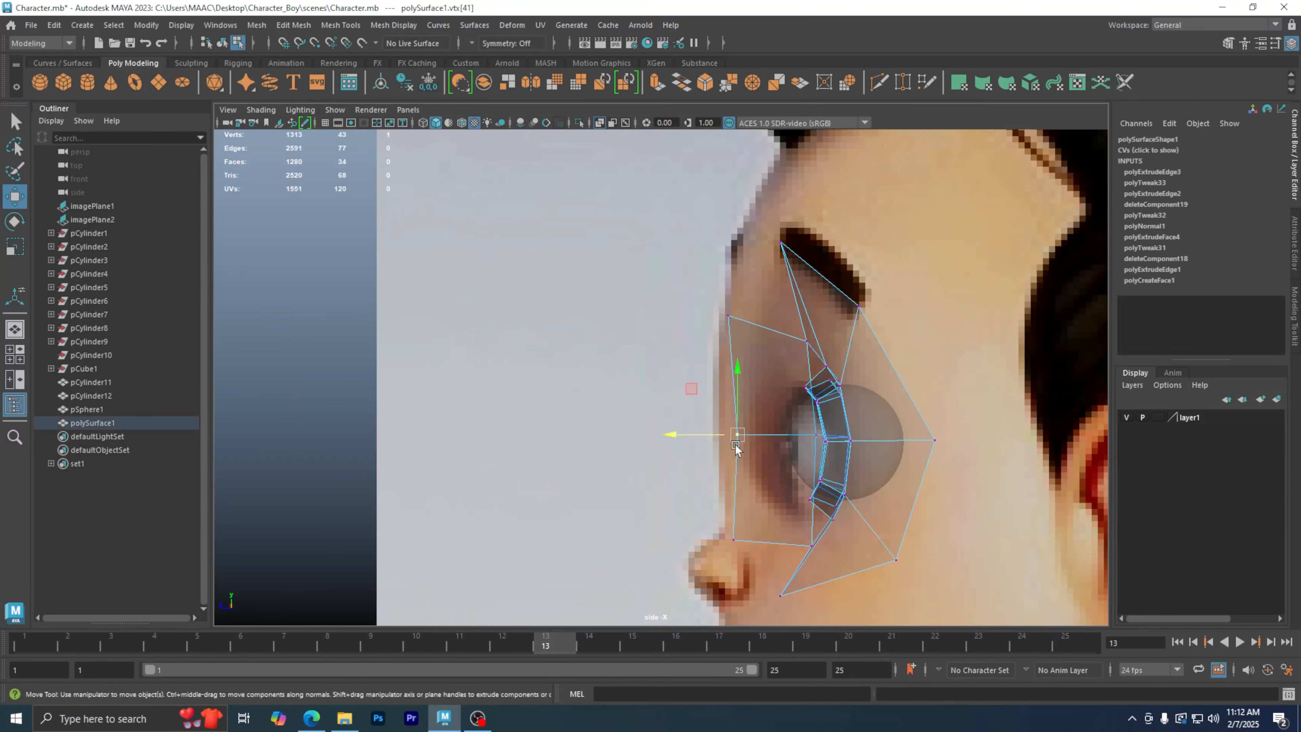
left_click_drag(735, 448, 718, 447)
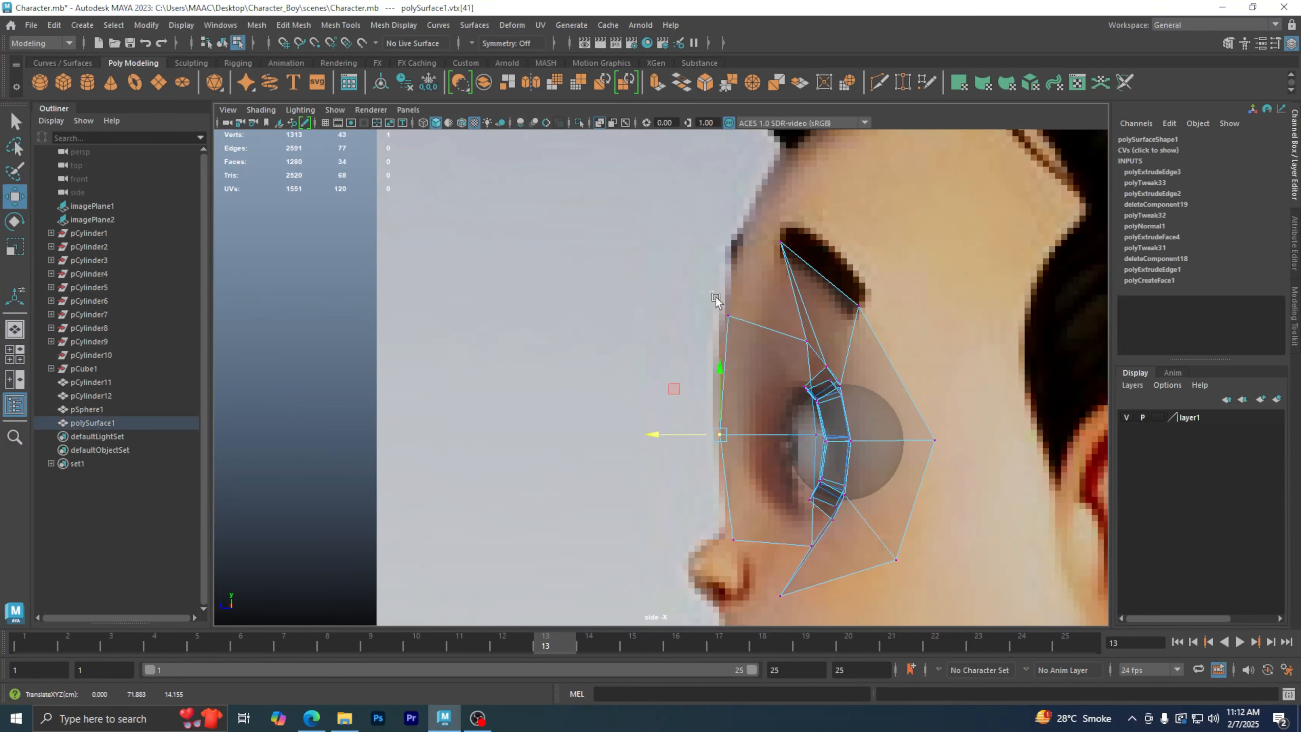
left_click(728, 316)
left_click_drag(698, 314, 691, 314)
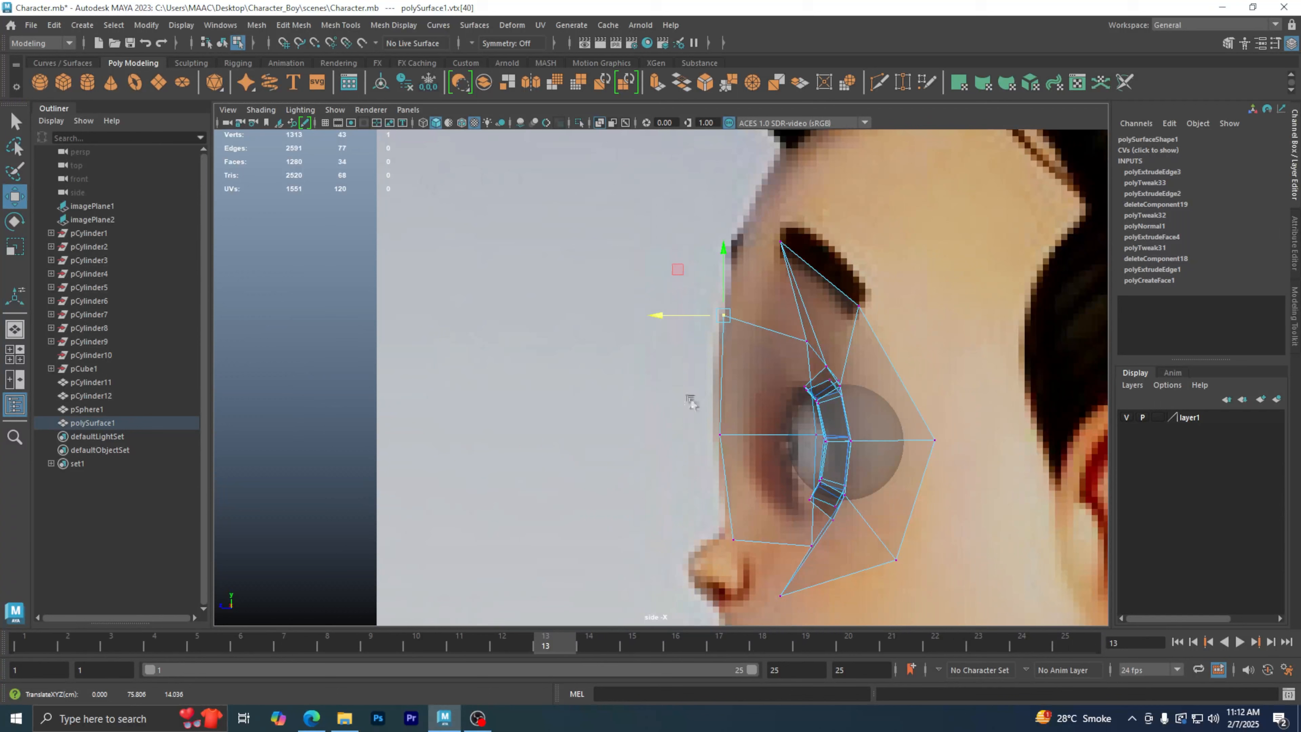
left_click(719, 434)
left_click(732, 541)
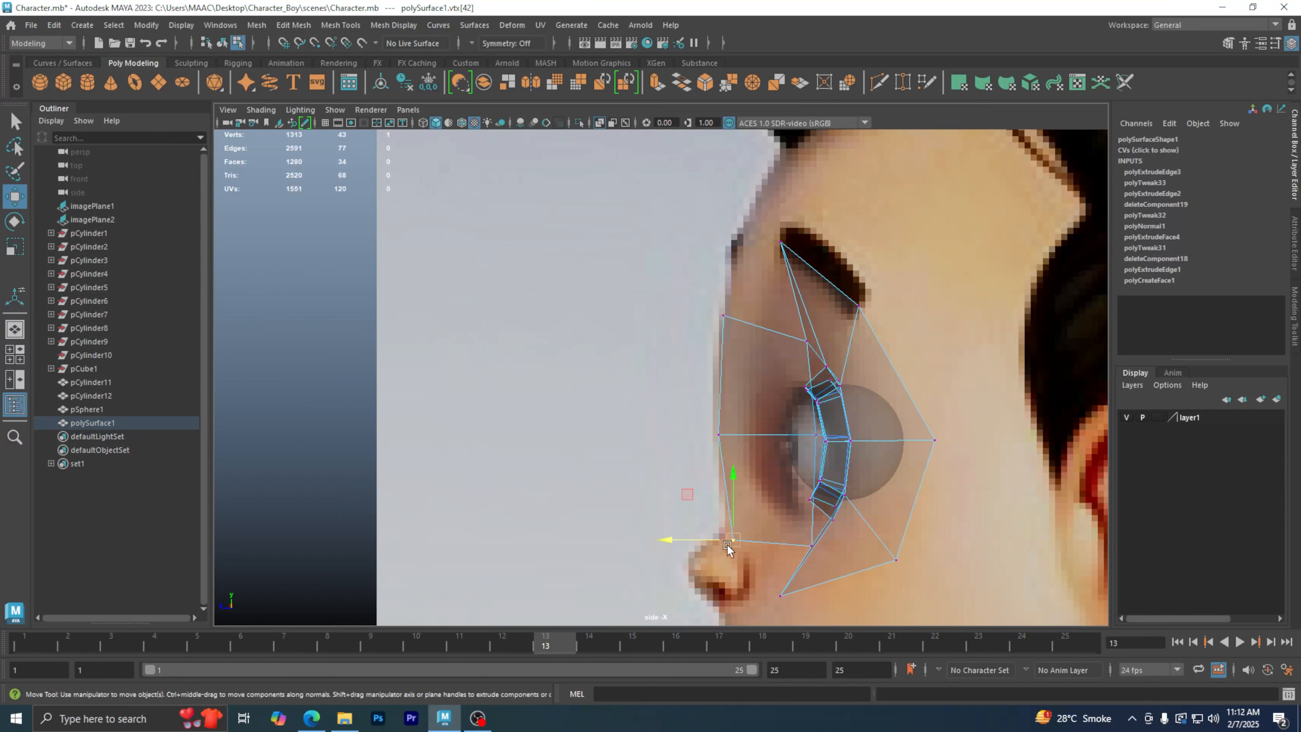
left_click_drag(727, 544, 706, 529)
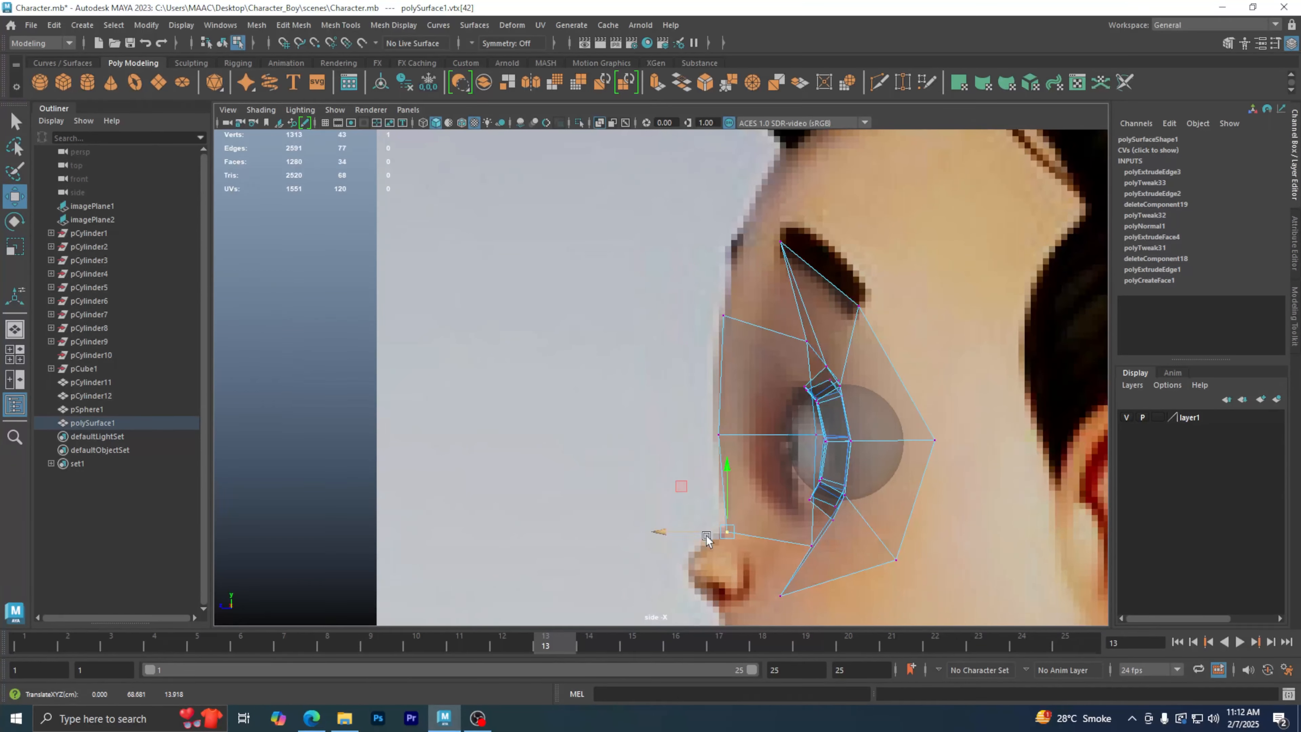
- Select the column of three vertices between the eye and the center line and move it forward toward the profile in the side view
middle_click_drag(778, 570, 770, 534, "alt")
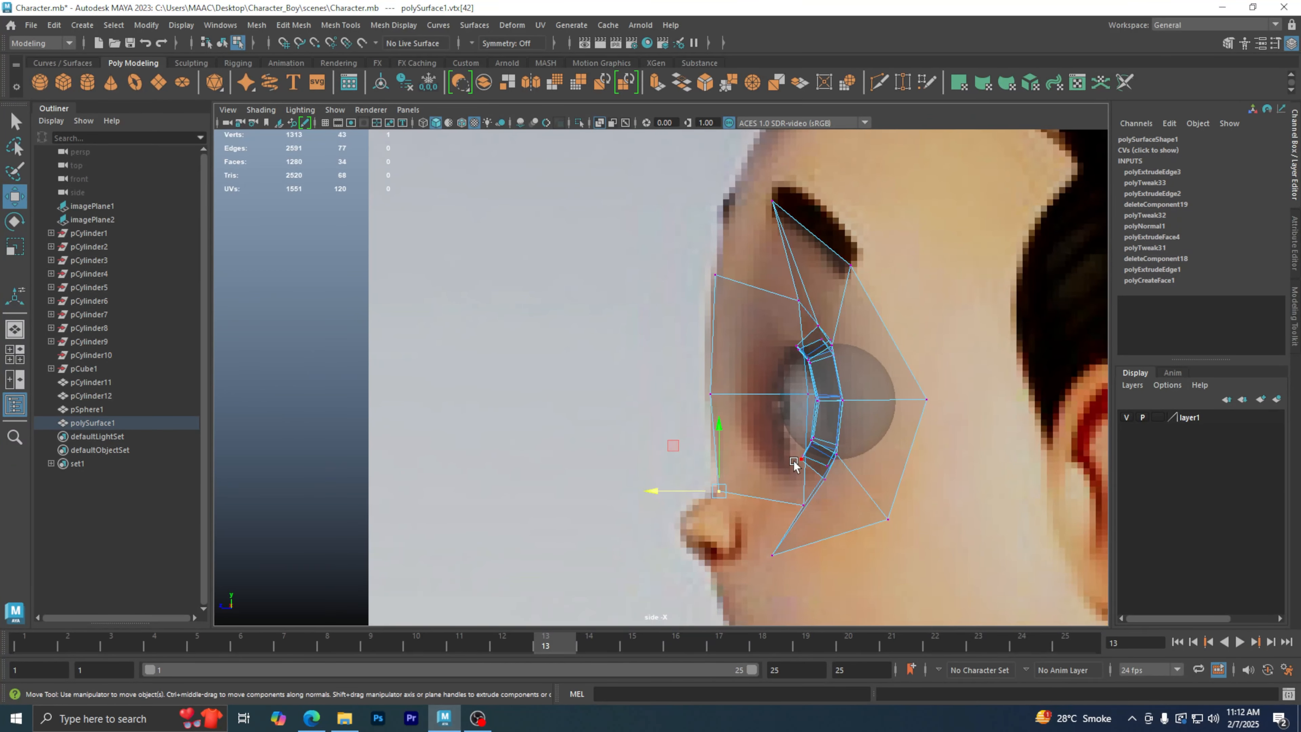
key("space")
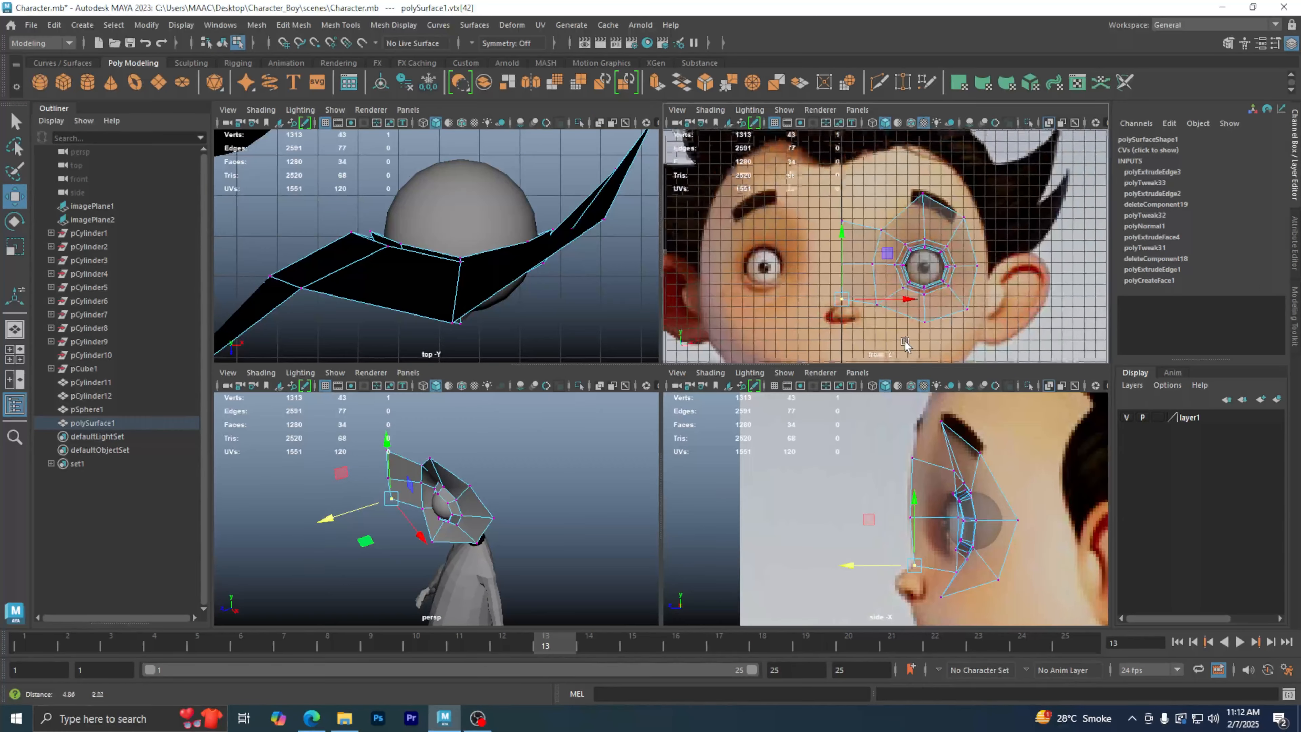
scroll(917, 235, "up", 3)
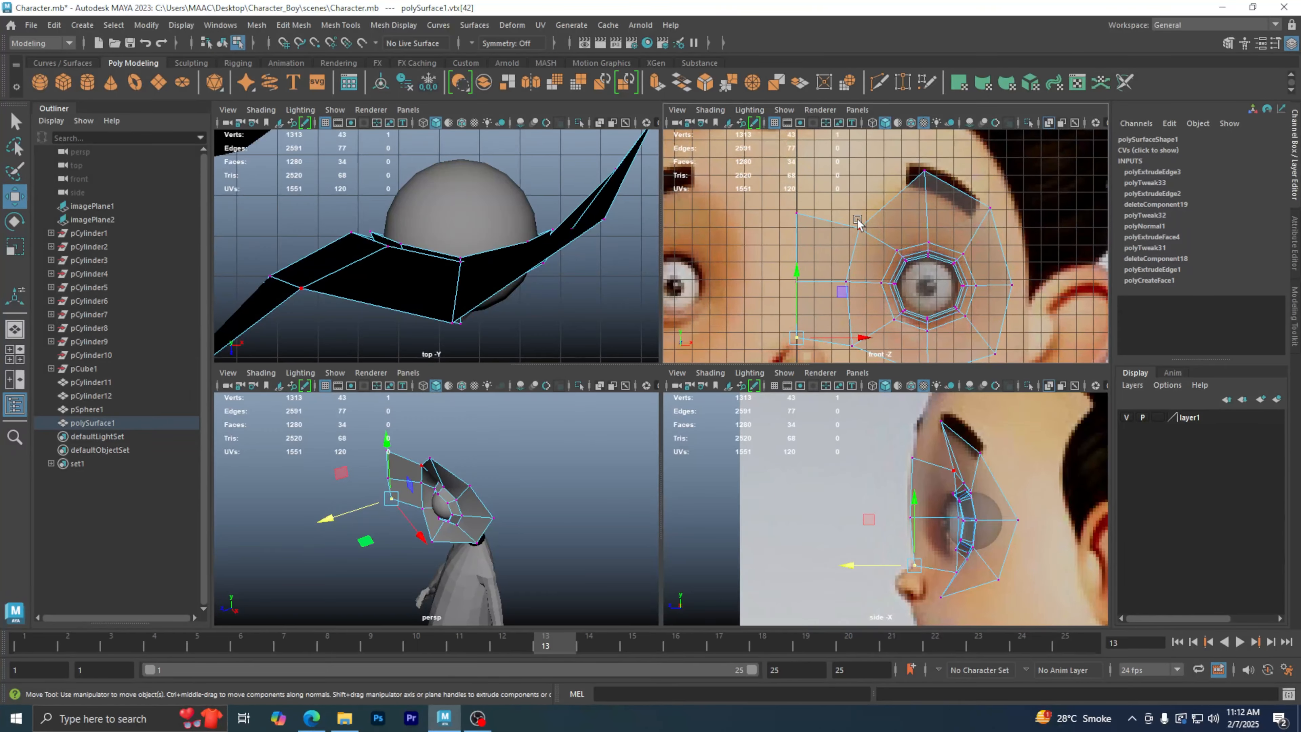
left_click_drag(839, 202, 858, 362)
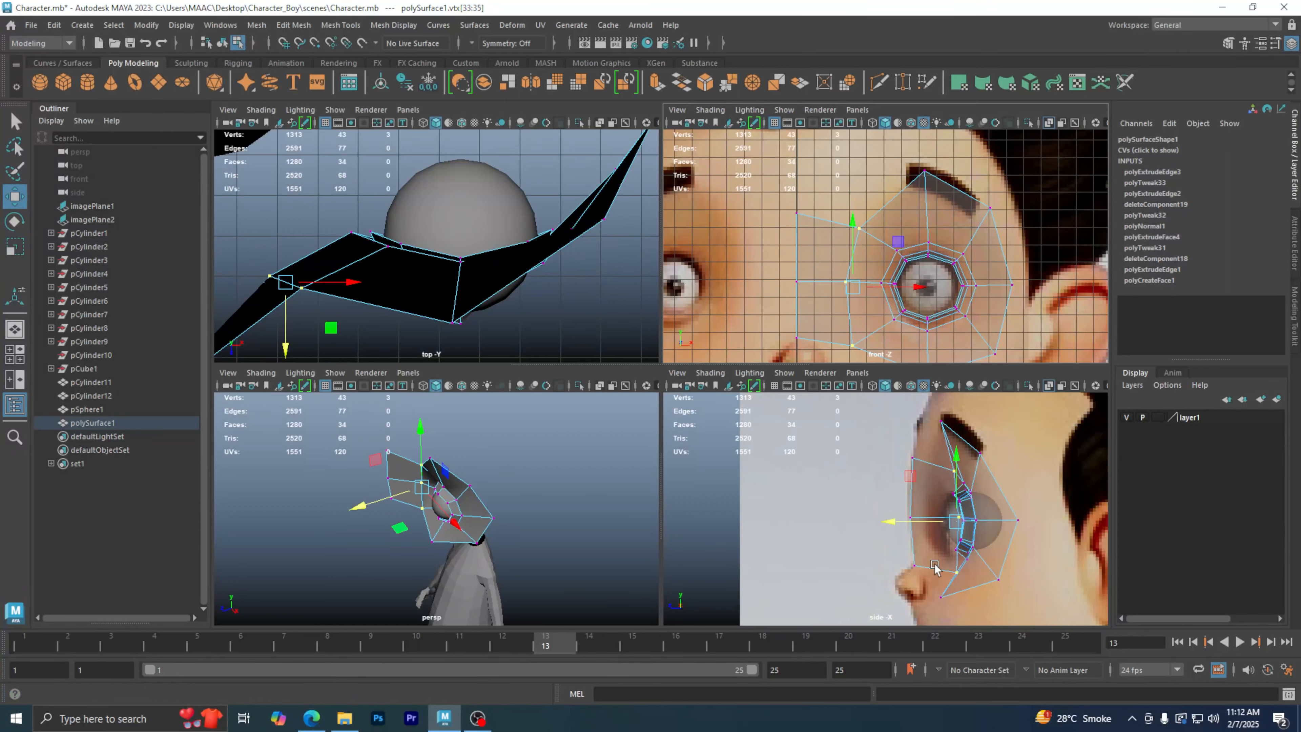
key("space")
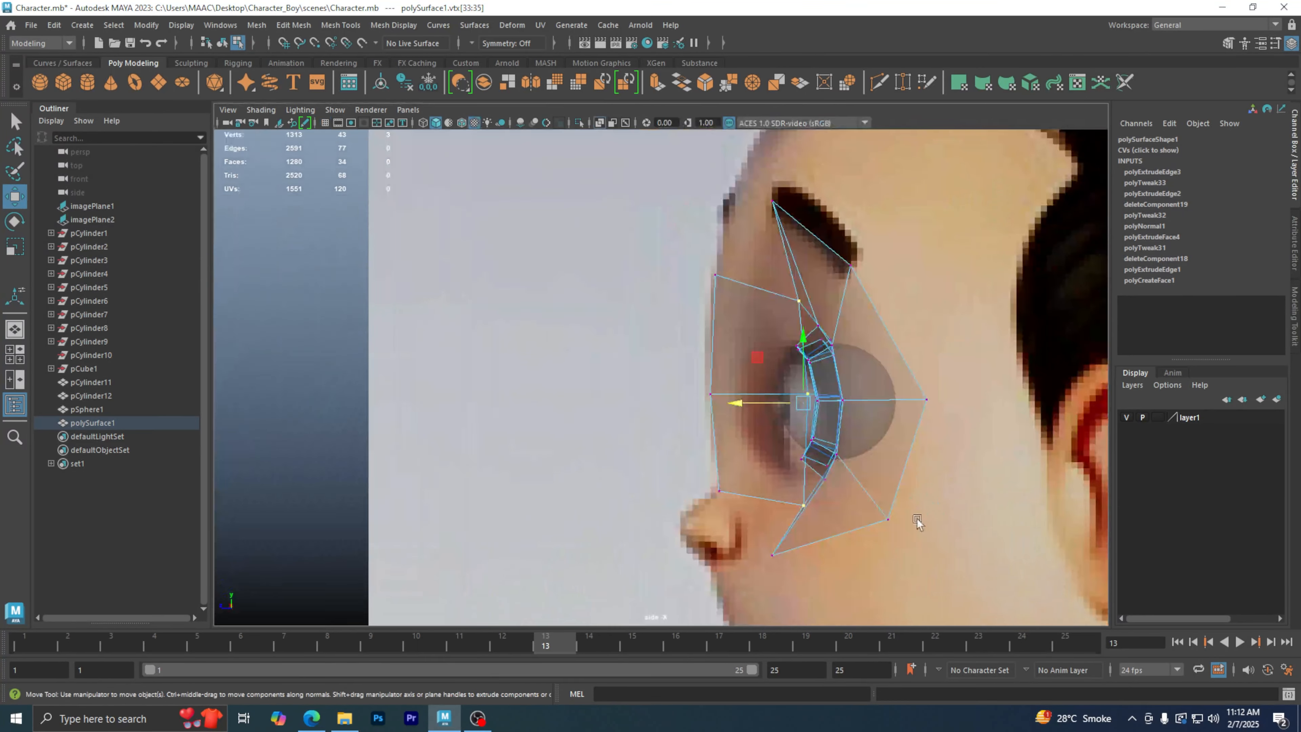
mouse_move(765, 409)
left_mouse_down()
mouse_move(719, 405)
mouse_move(752, 407)
left_mouse_up()
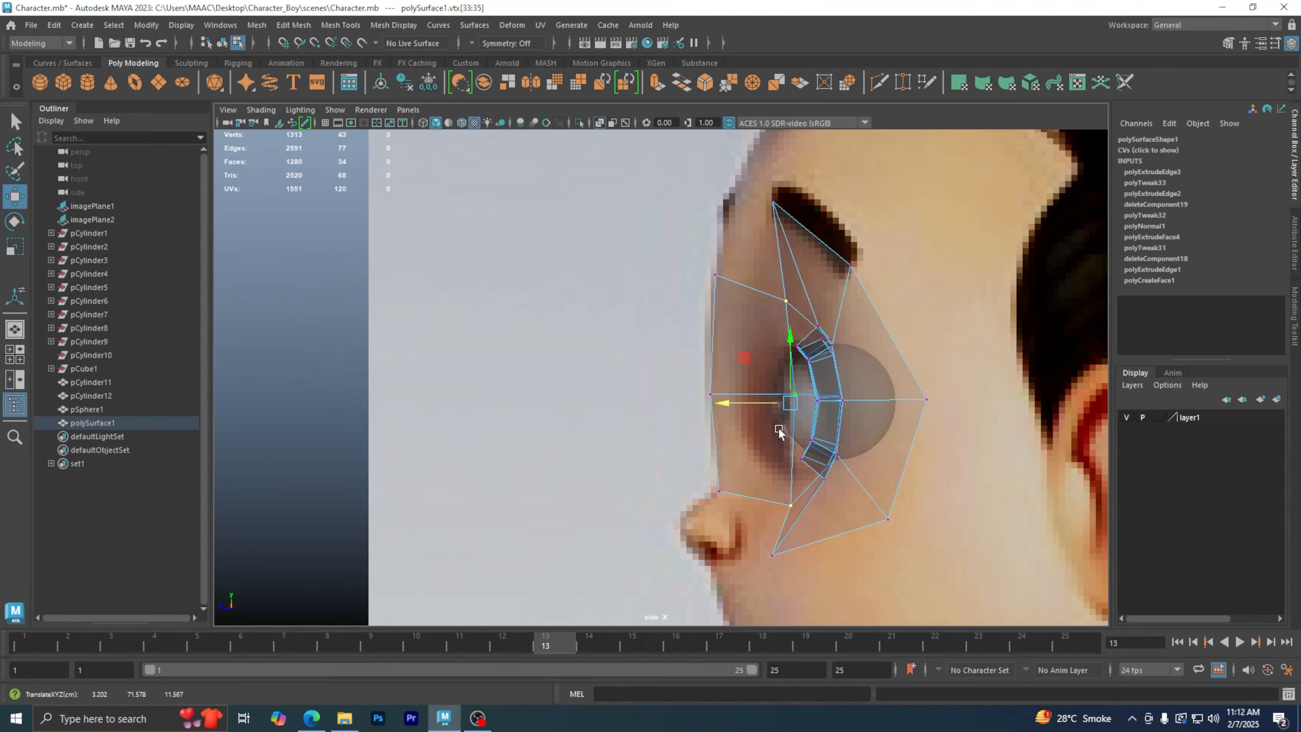
left_click_drag(762, 405, 727, 404)
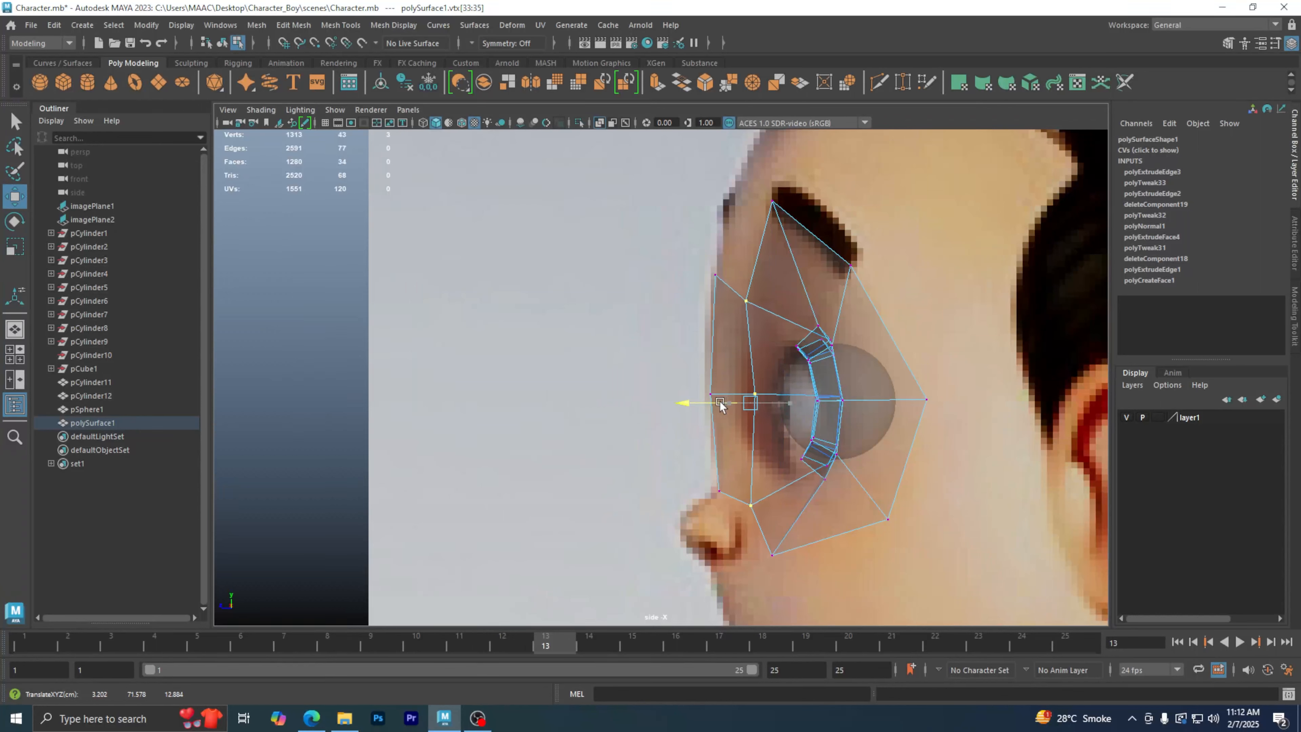
- Nudge the middle and lower vertices of the column beside the nose bridge slightly further forward in the side view
left_click(742, 299, "shift")
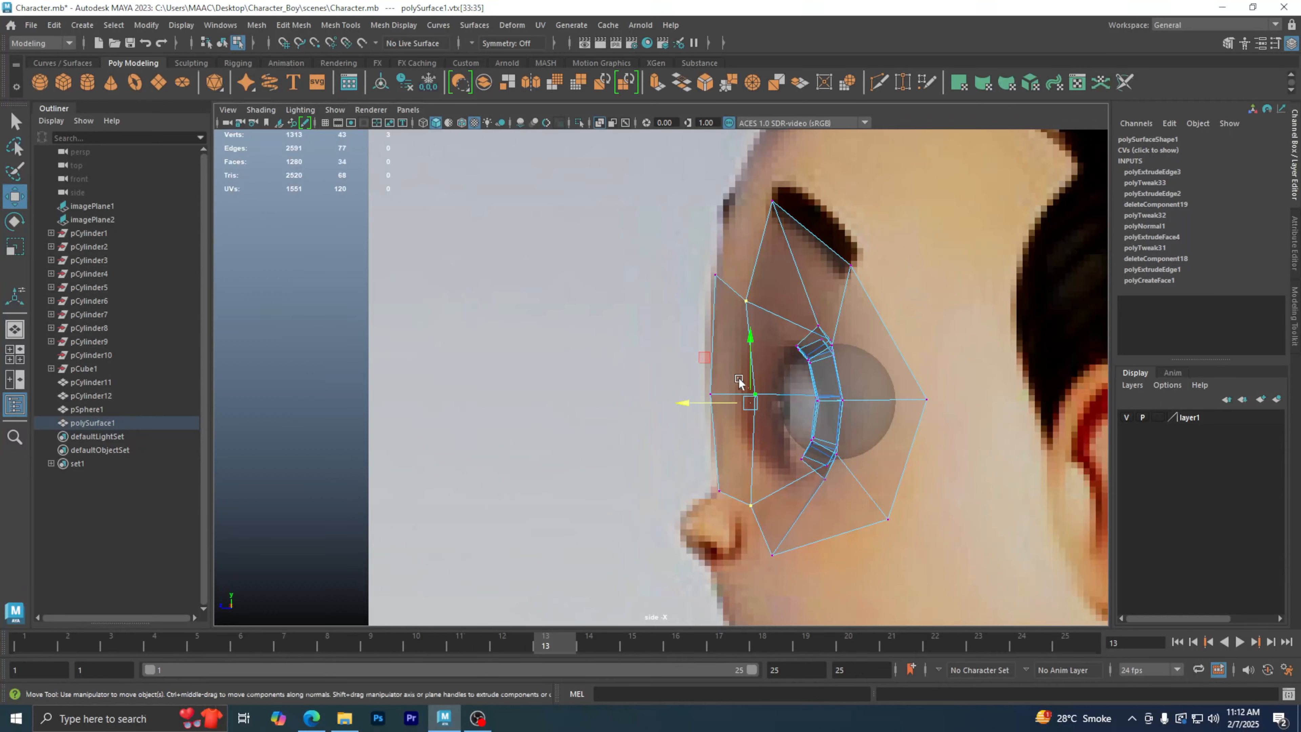
left_click(738, 396)
left_click_drag(738, 396, 725, 395)
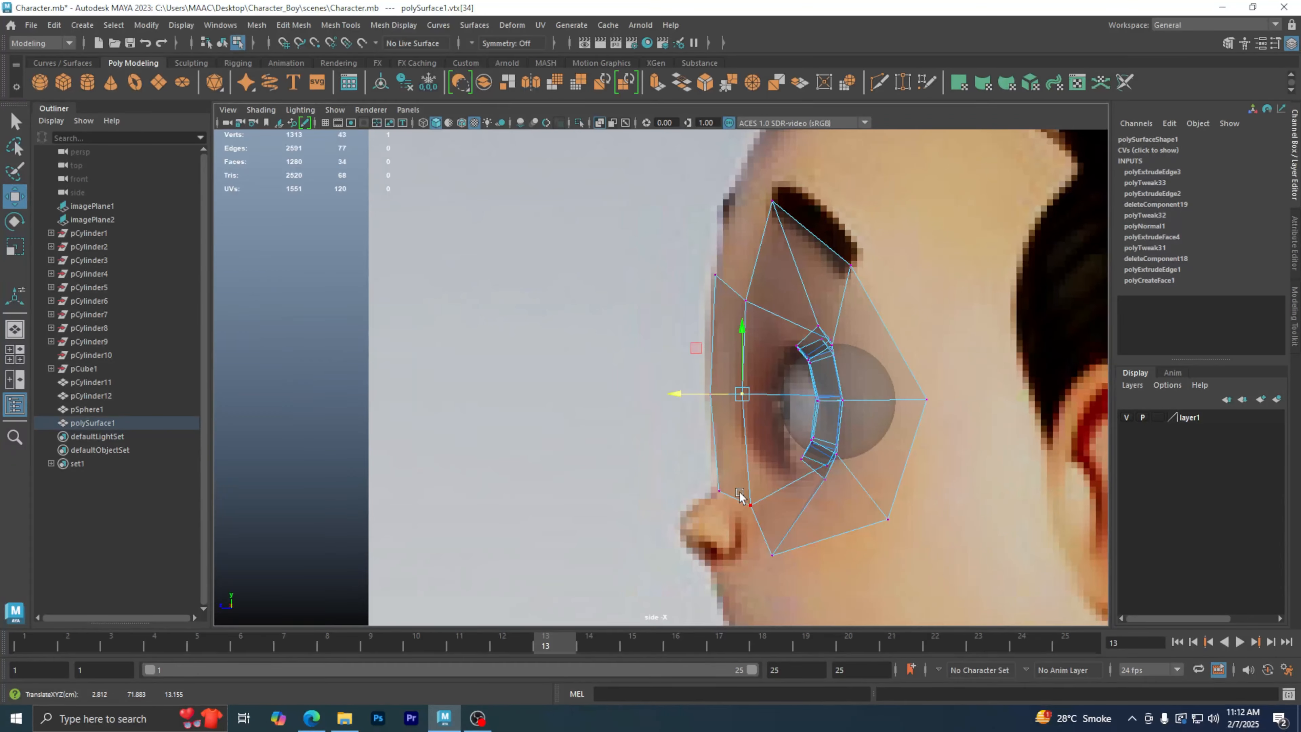
left_click(746, 505)
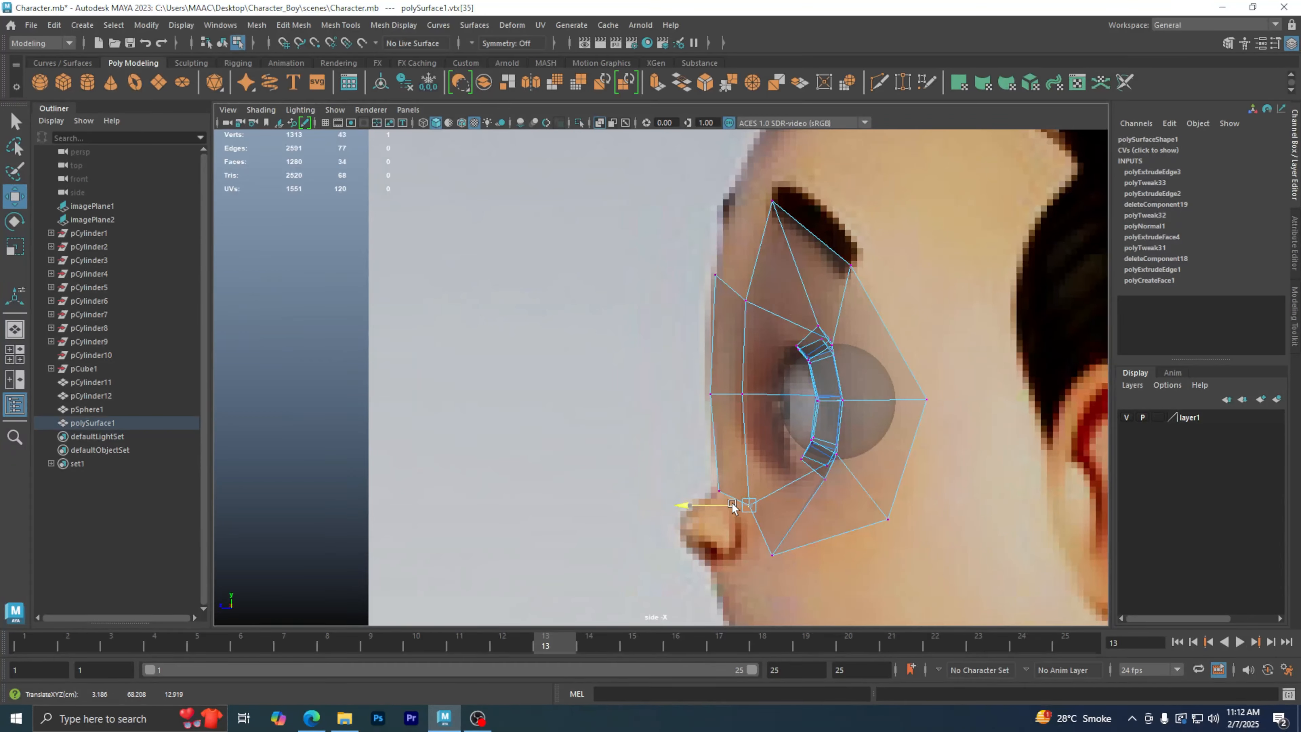
left_click_drag(732, 504, 731, 505)
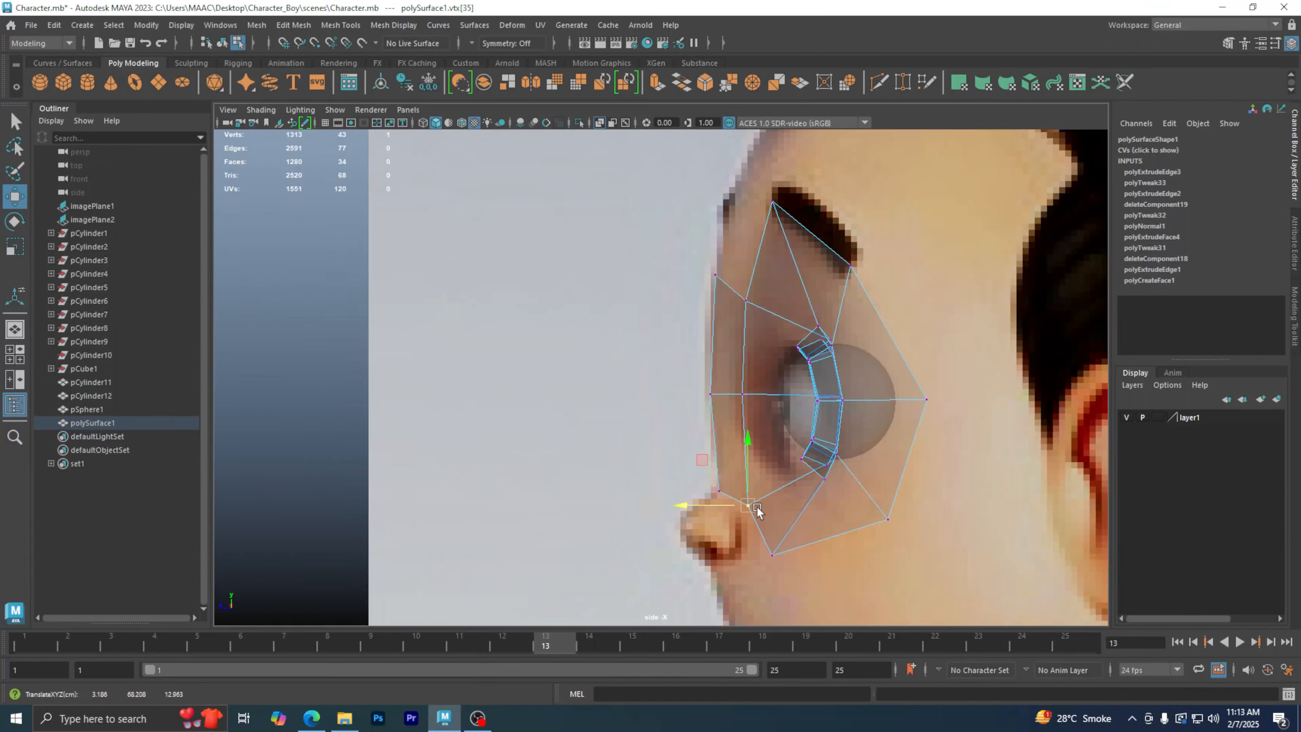
- Raise the lower center-line vertex and its neighboring inner vertex above the nose, and align the center-line vertex with the profile
scroll(806, 307, "up", 1)
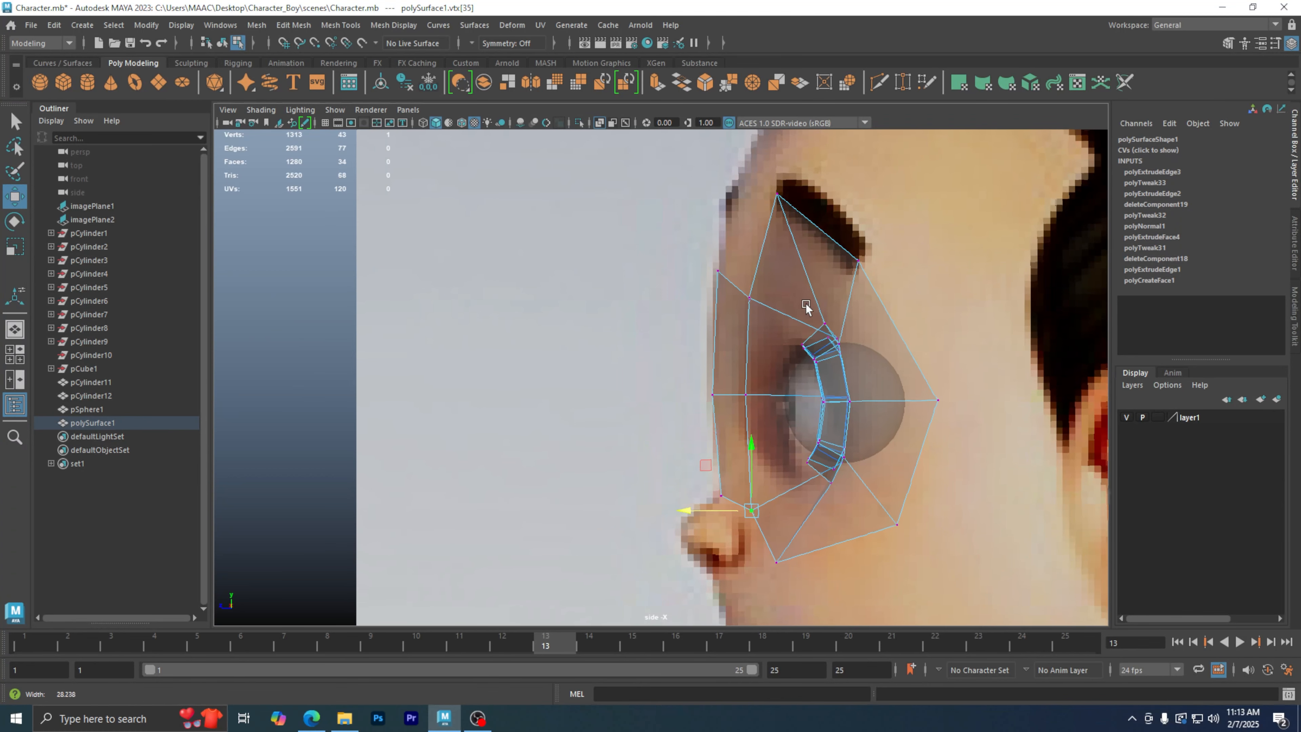
scroll(805, 306, "up", 2)
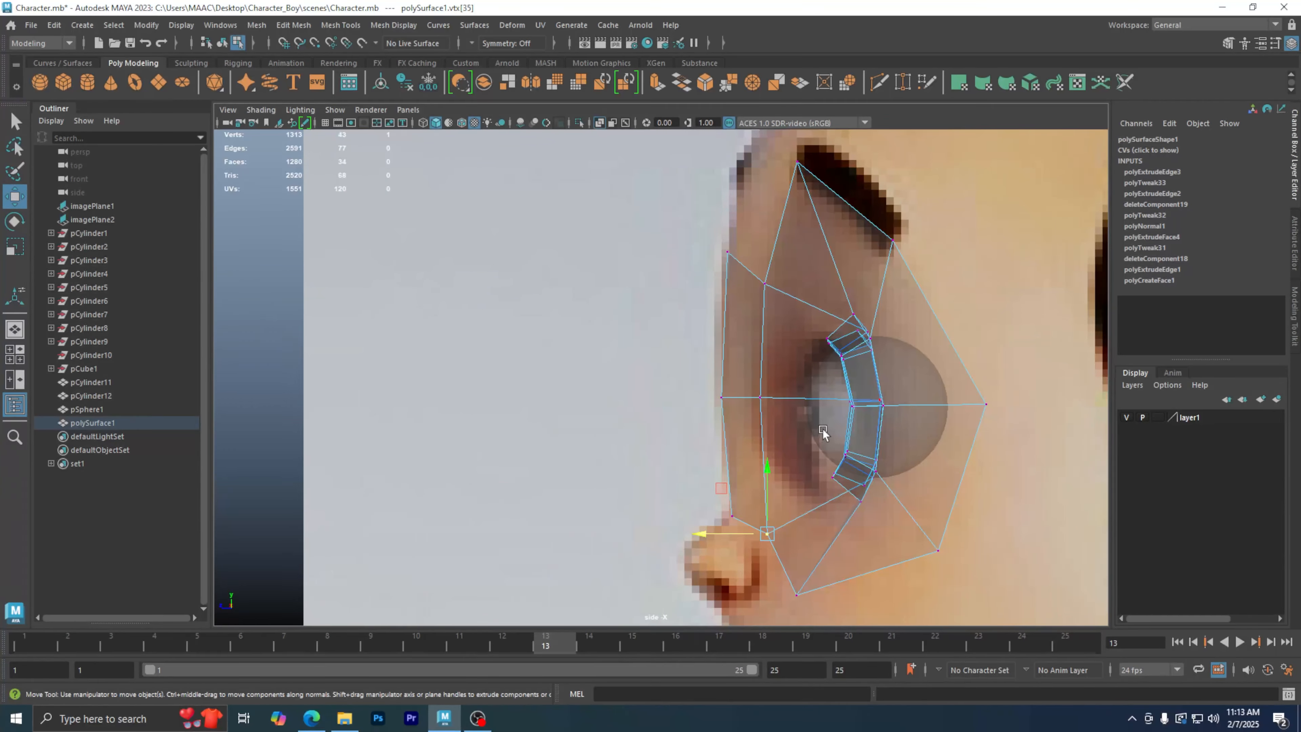
middle_click_drag(823, 433, 827, 420, "alt")
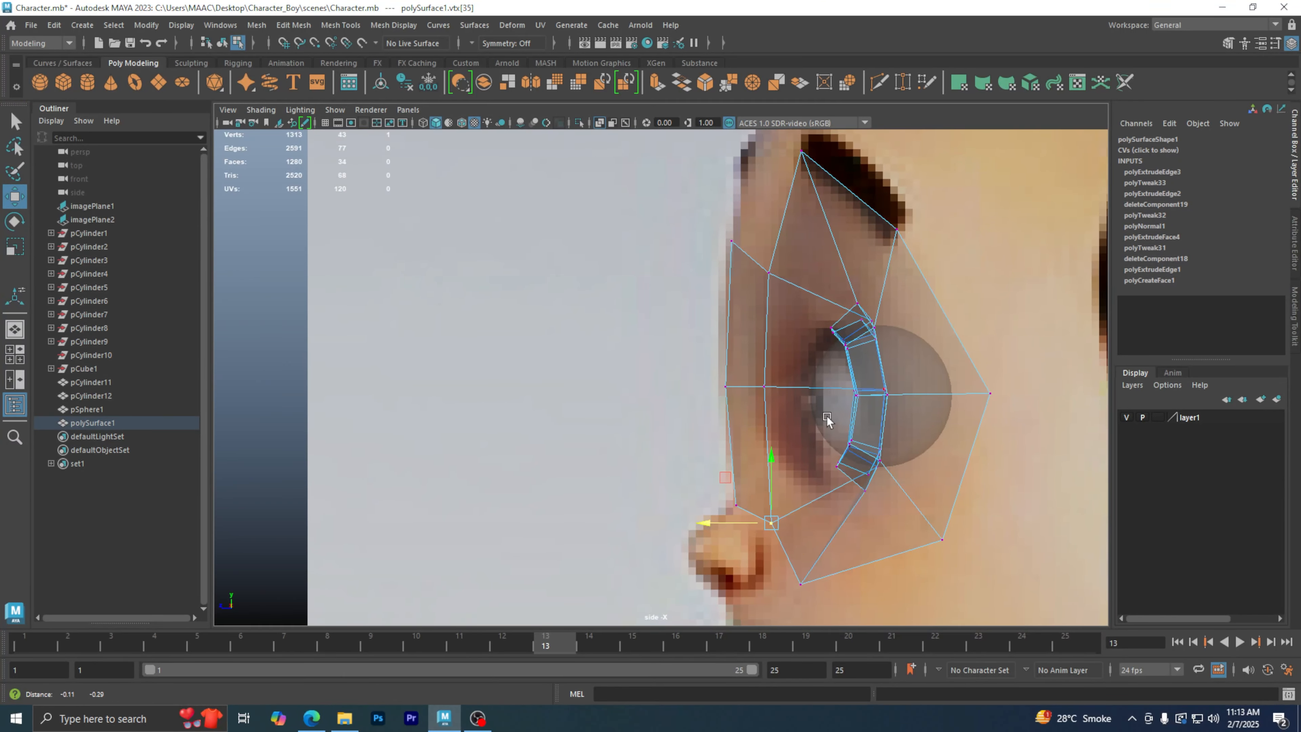
right_click_drag(732, 409, 844, 414, "alt")
middle_click_drag(843, 416, 830, 362, "alt")
right_click_drag(822, 421, 934, 429, "alt")
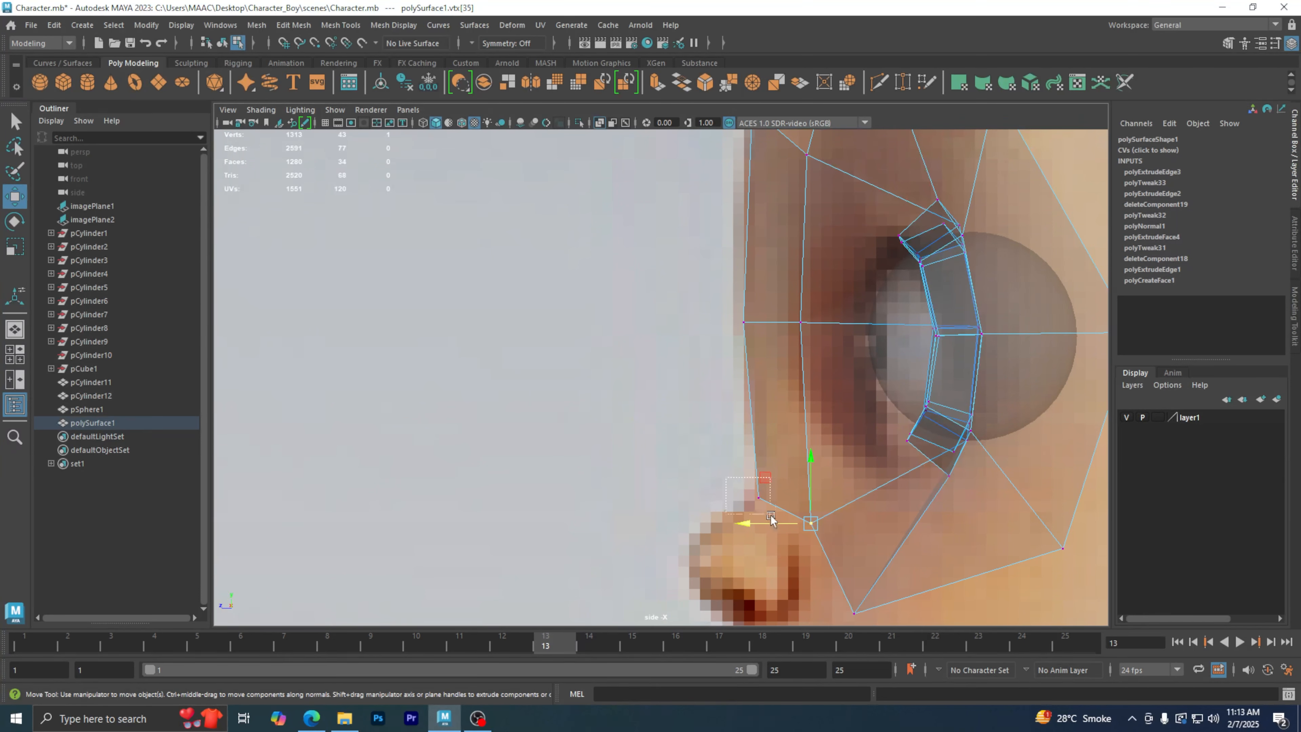
left_click(759, 489)
left_click_drag(757, 472, 756, 439)
left_click_drag(780, 563, 812, 429)
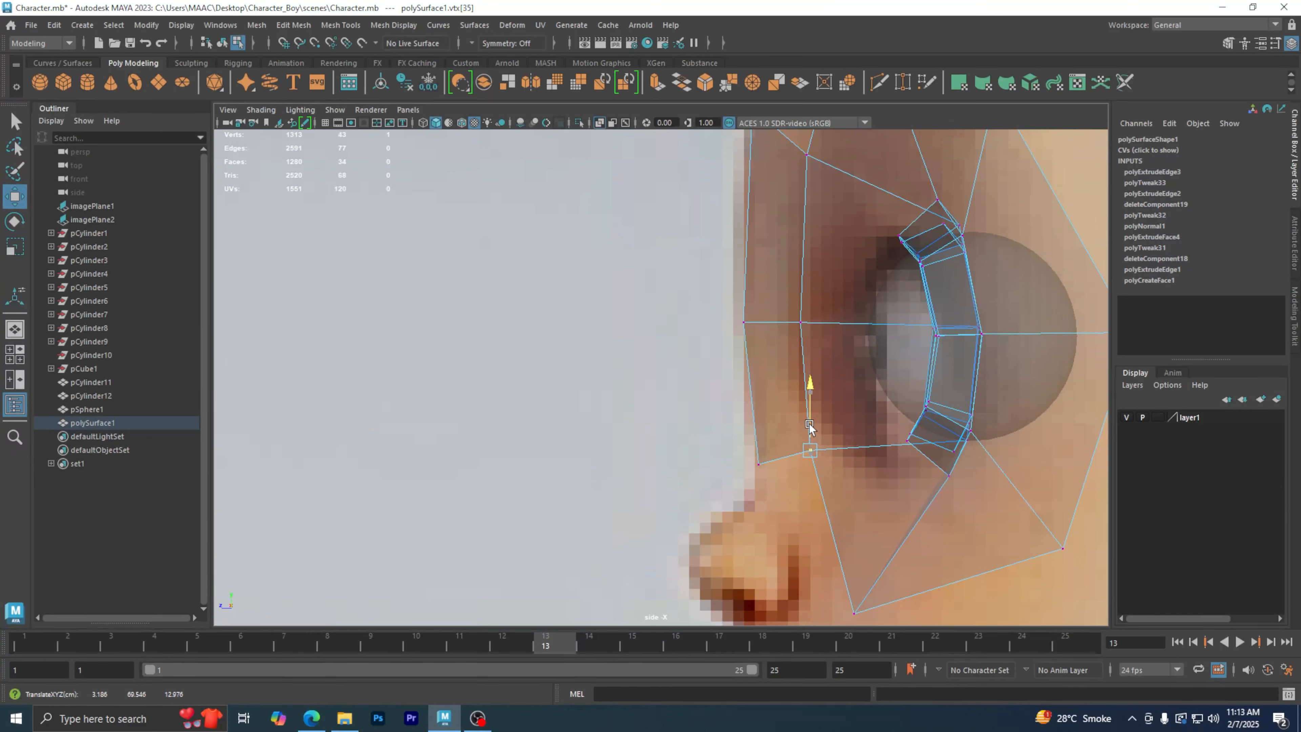
left_click_drag(730, 492, 778, 449)
left_click_drag(762, 435, 735, 456)
- Lower the upper center-line vertex and shift it slightly forward onto the brow profile in the side view, then return to the four-view layout
middle_click_drag(816, 471, 788, 507, "alt")
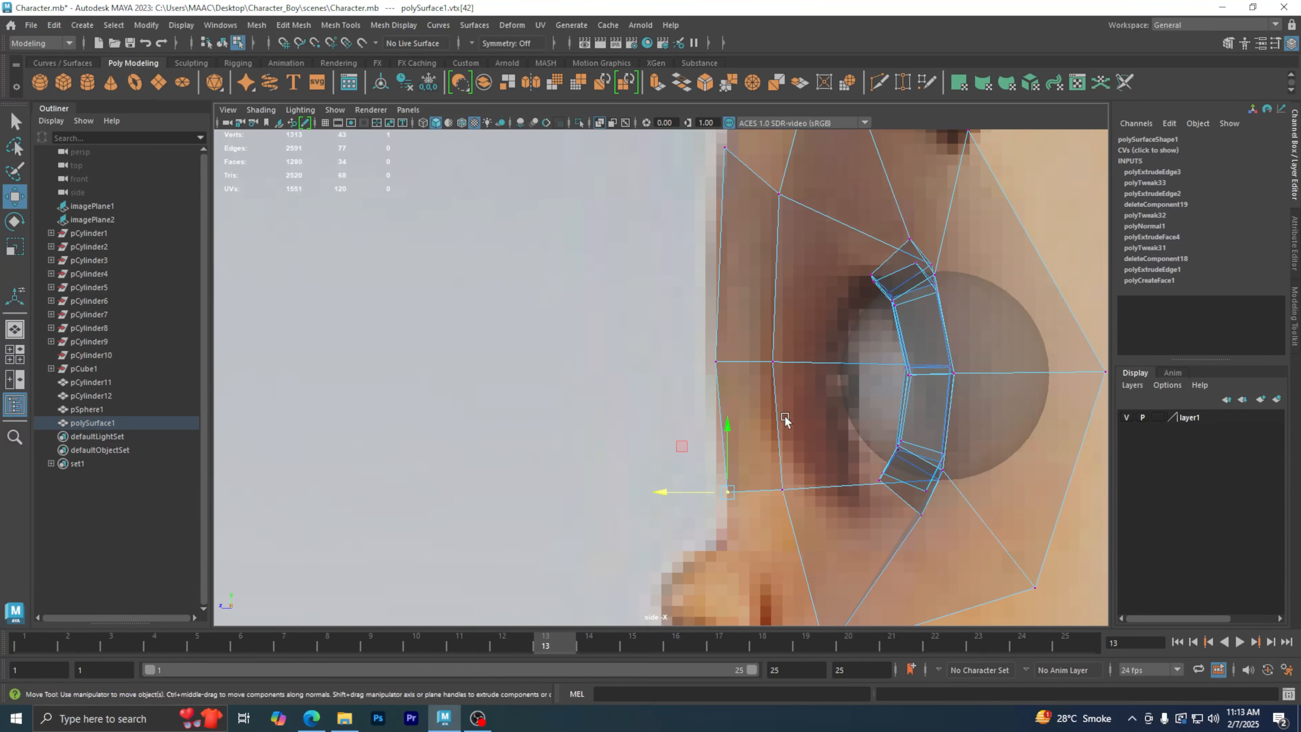
middle_click_drag(785, 419, 772, 465, "alt")
middle_click_drag(801, 416, 802, 461, "alt")
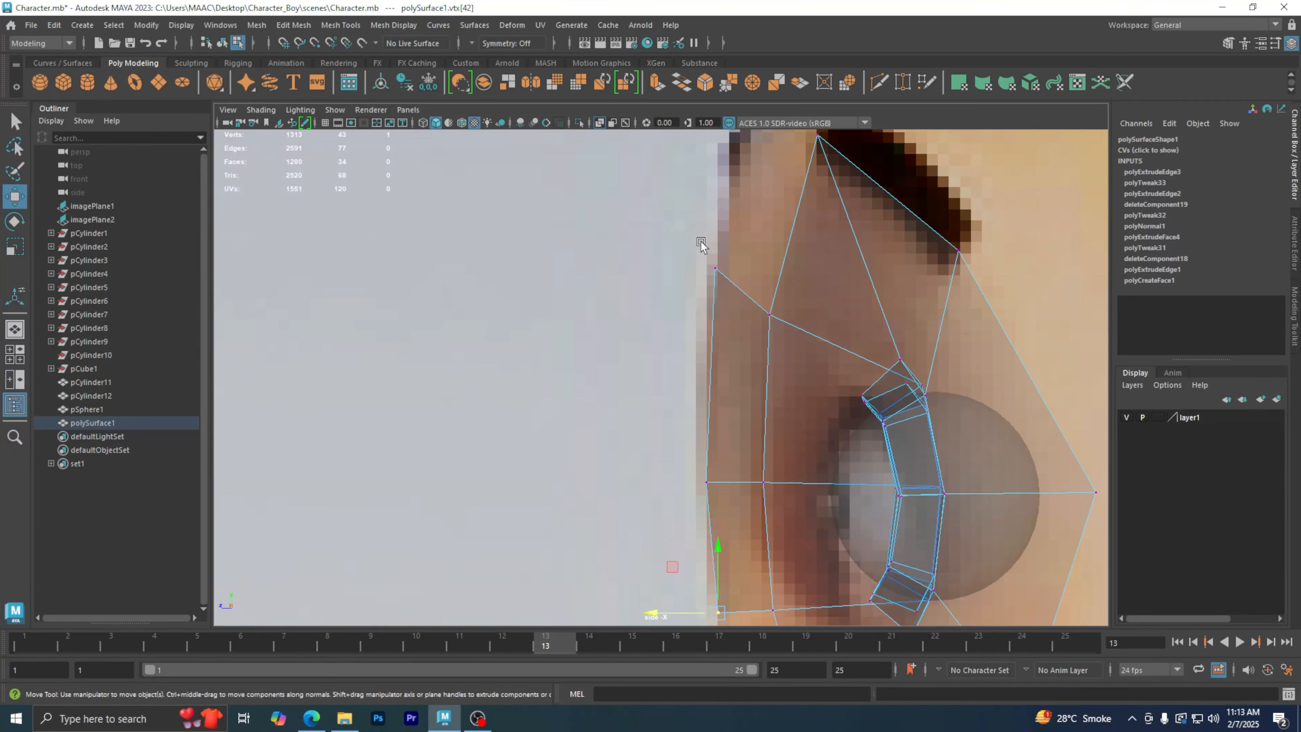
left_click(715, 268)
left_click_drag(714, 221, 715, 251)
left_click_drag(689, 299, 686, 303)
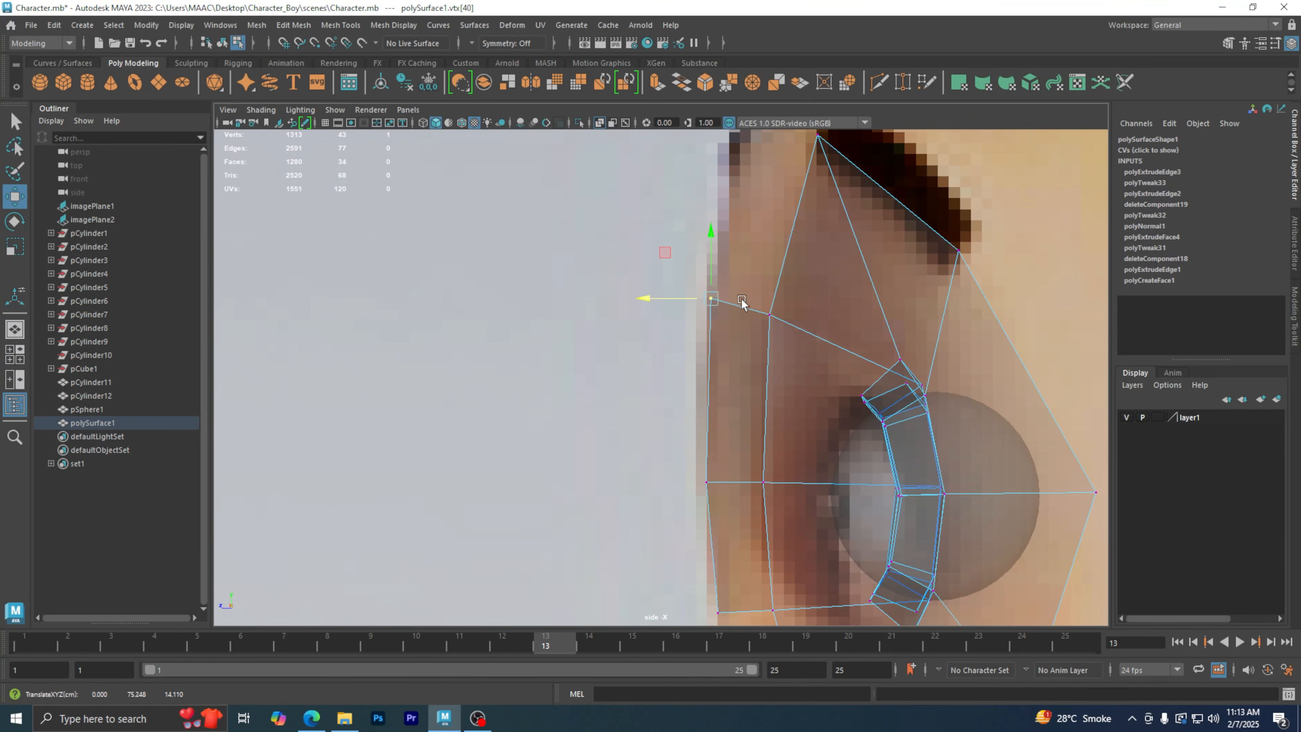
scroll(708, 276, "down", 5)
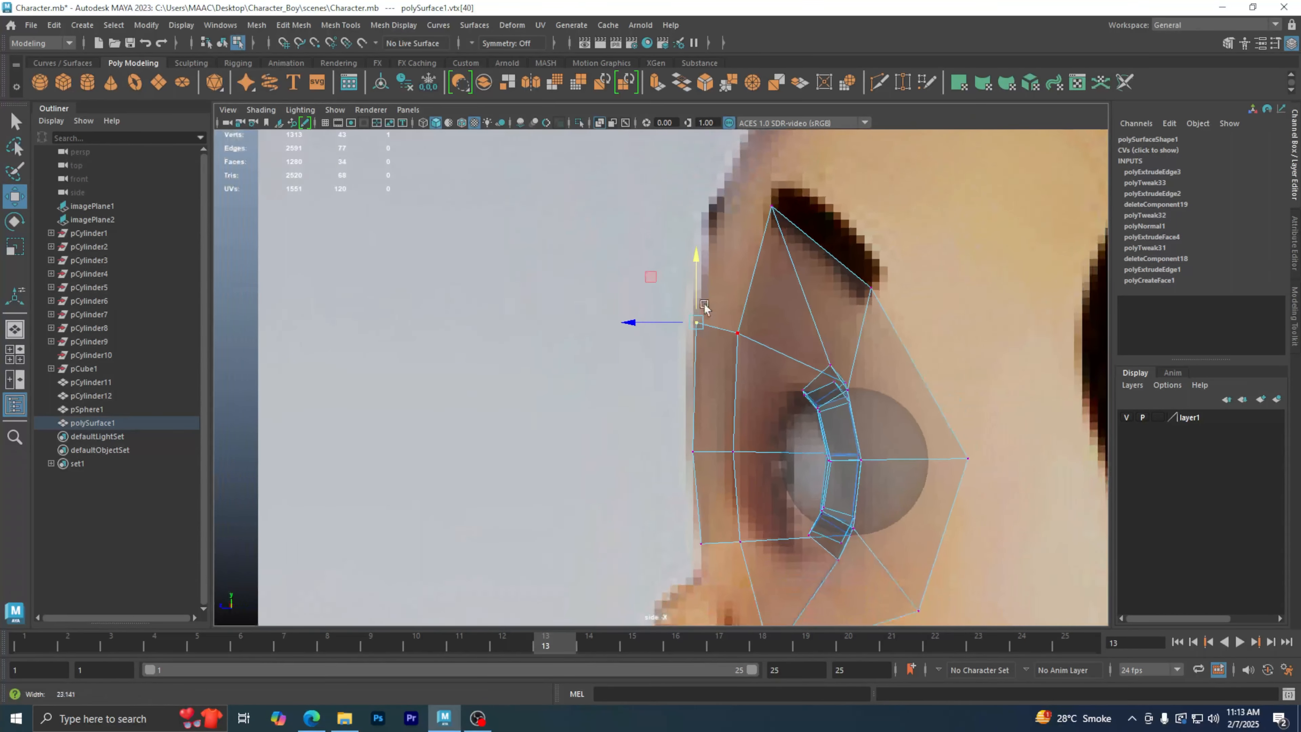
scroll(774, 361, "down", 2)
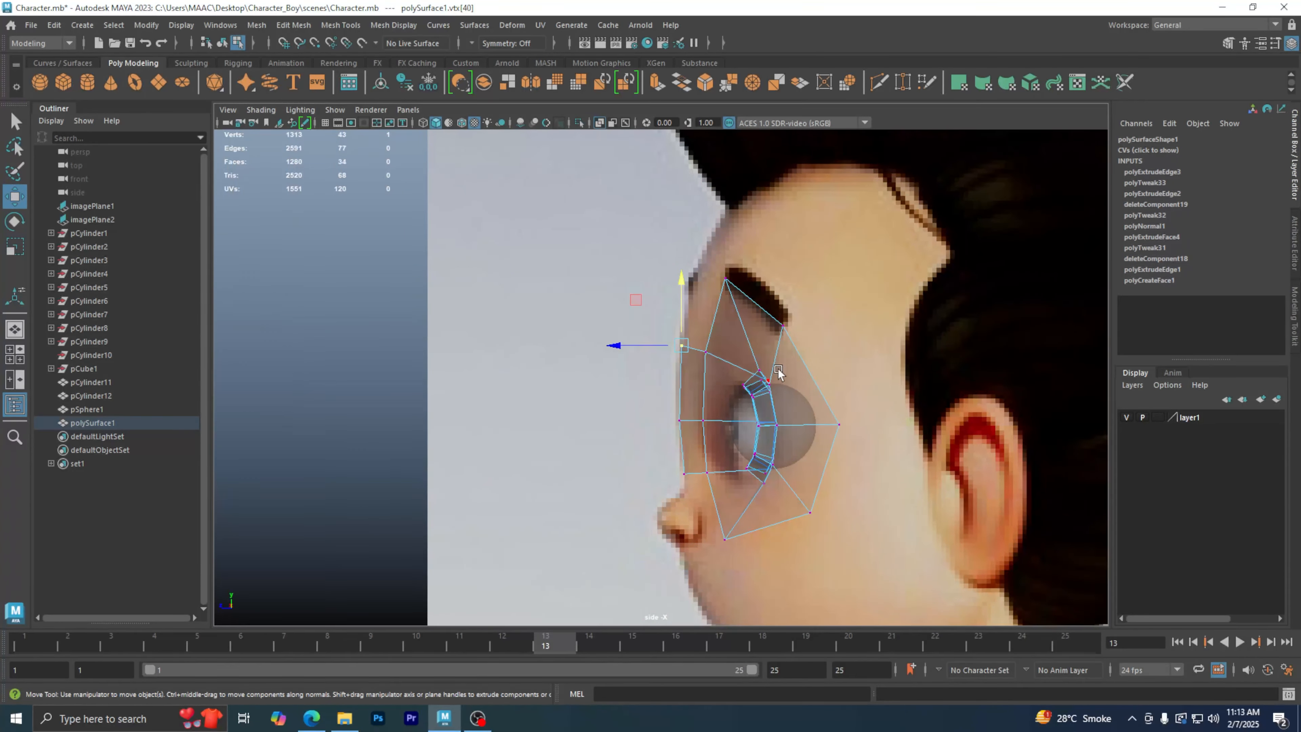
key("space")
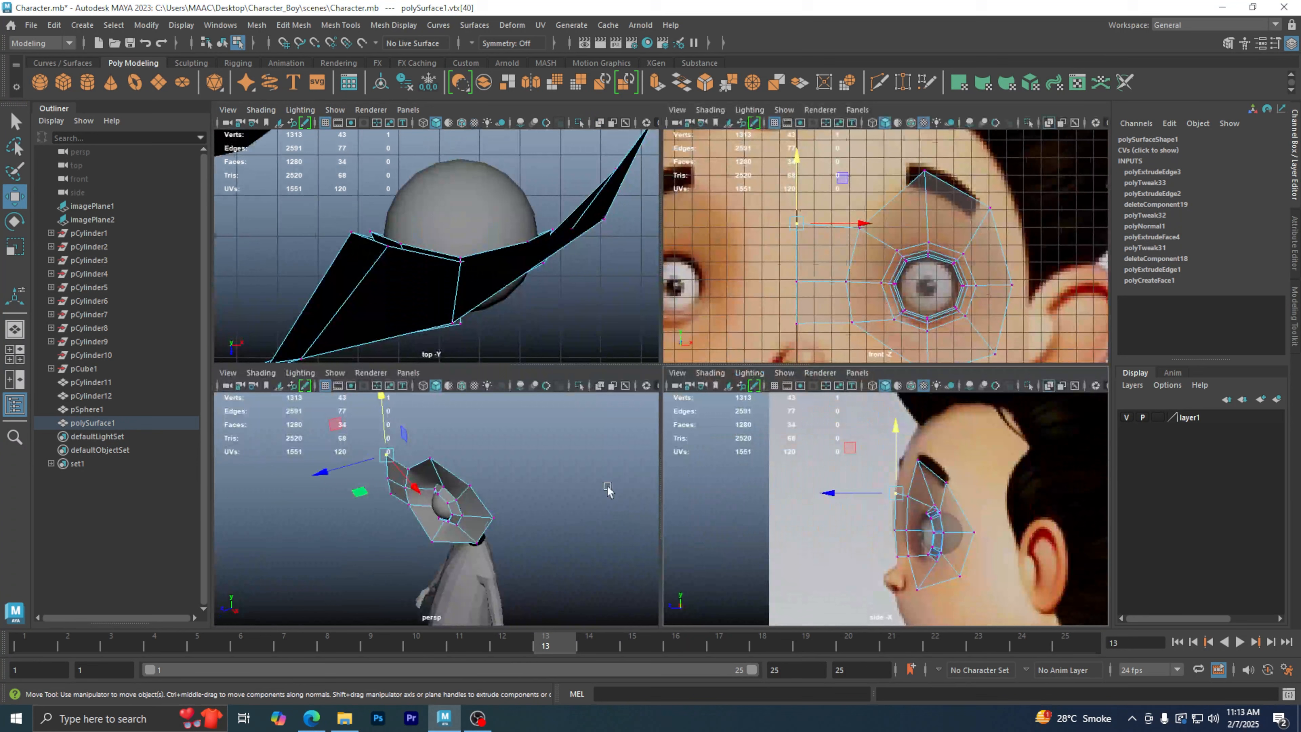
- Select the outer border edges of the eye mesh, leaving out the edges along the face's center line
key("space")
left_click_drag(500, 513, 748, 393, "alt")
right_click_drag(749, 394, 883, 398, "alt")
left_click_drag(883, 398, 785, 402, "alt")
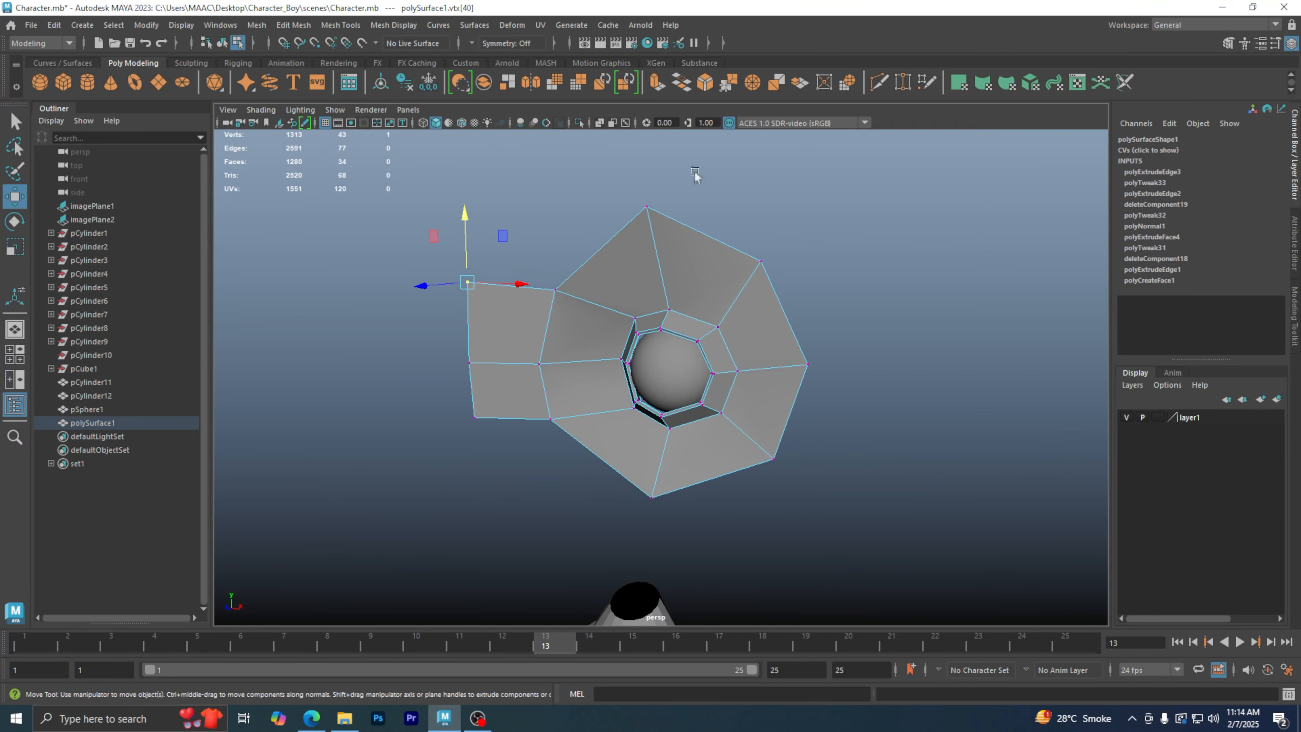
right_click_drag(682, 309, 686, 264)
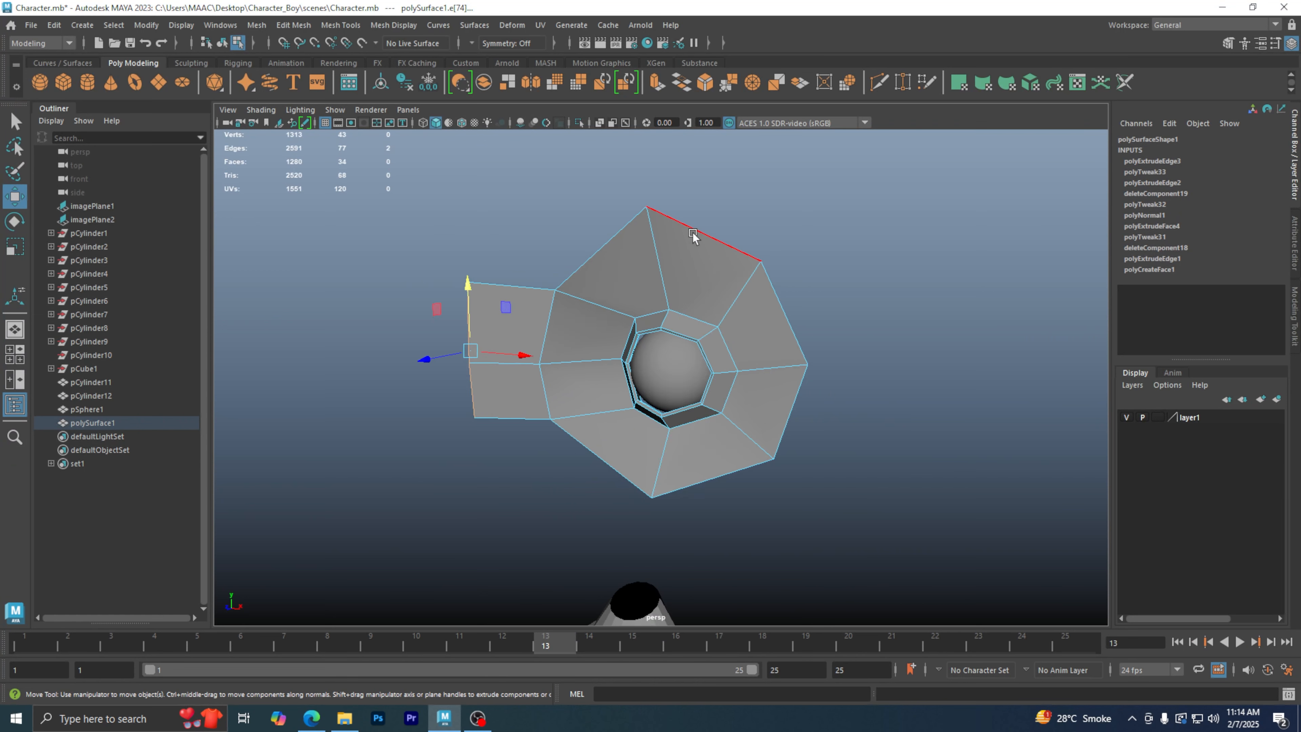
double_click(693, 235)
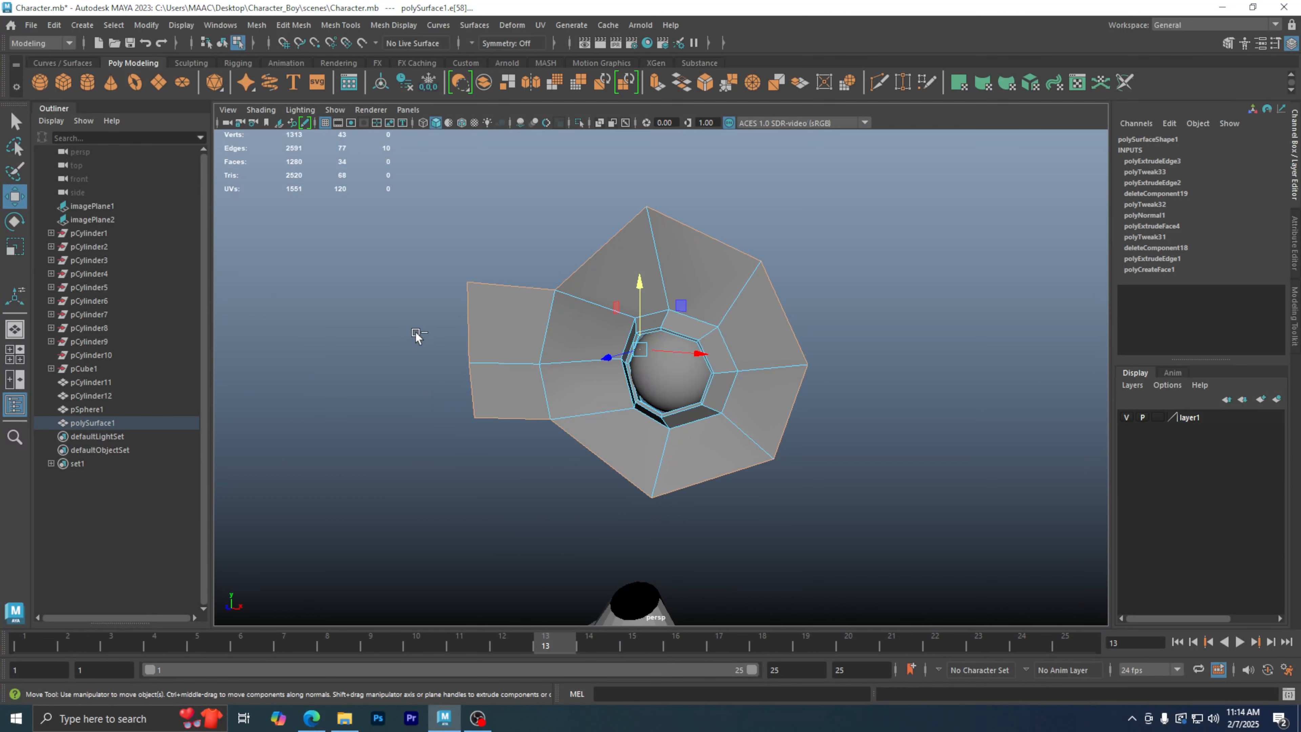
left_click_drag(416, 333, 514, 386, "ctrl")
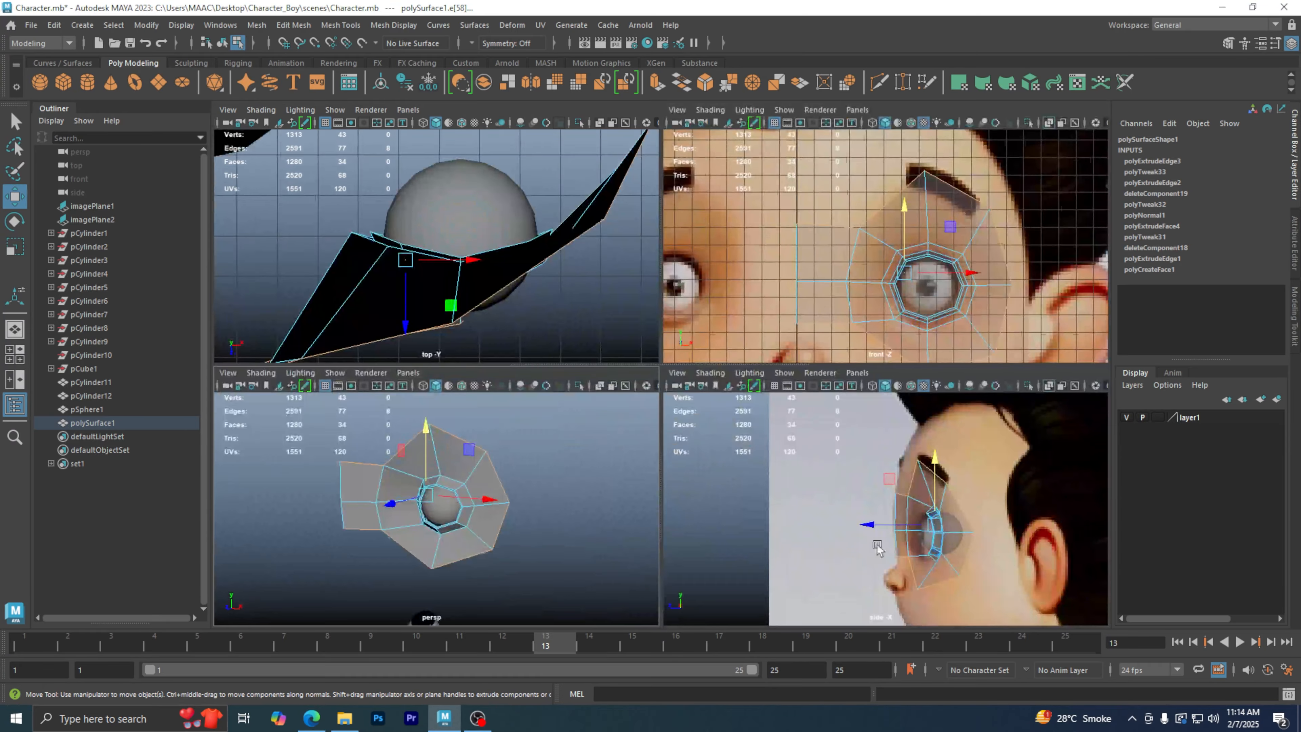
- Turn off X-ray shading in the front view and extrude the selected border edges outward by about 2.35
key("space")
key("space")
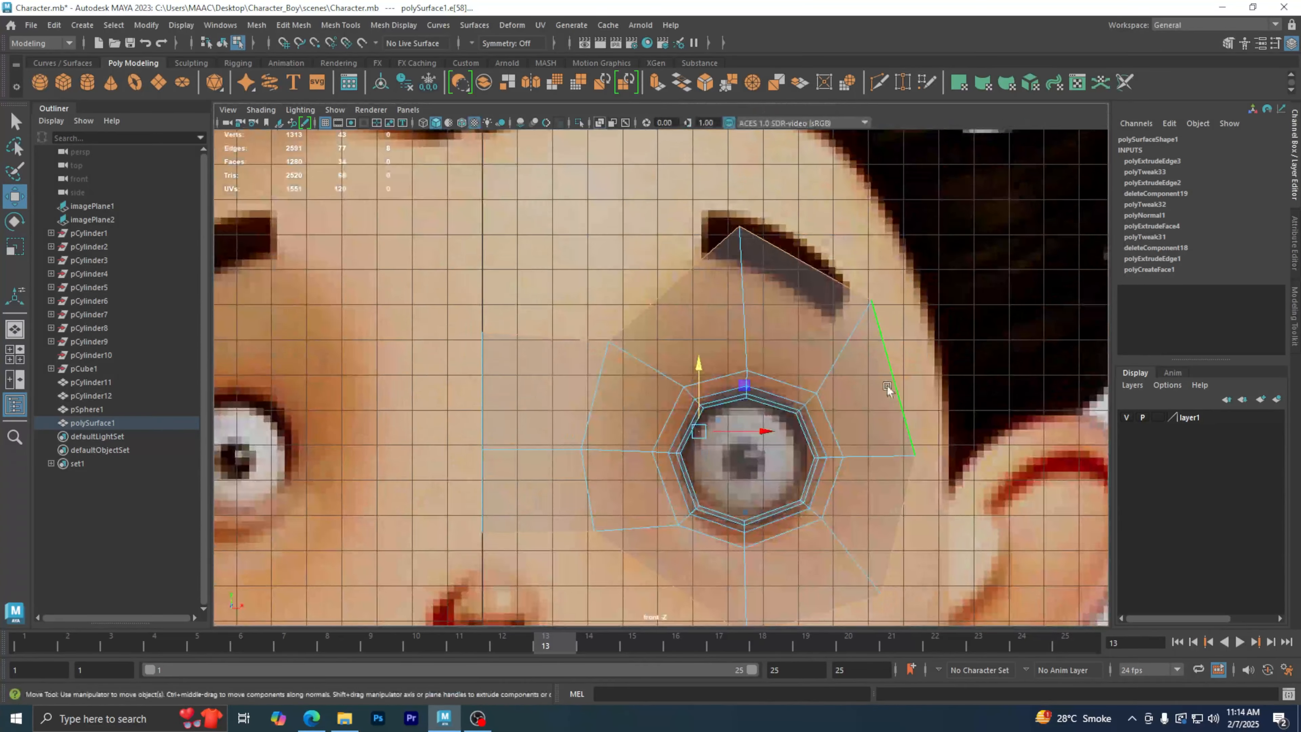
scroll(845, 390, "down", 5)
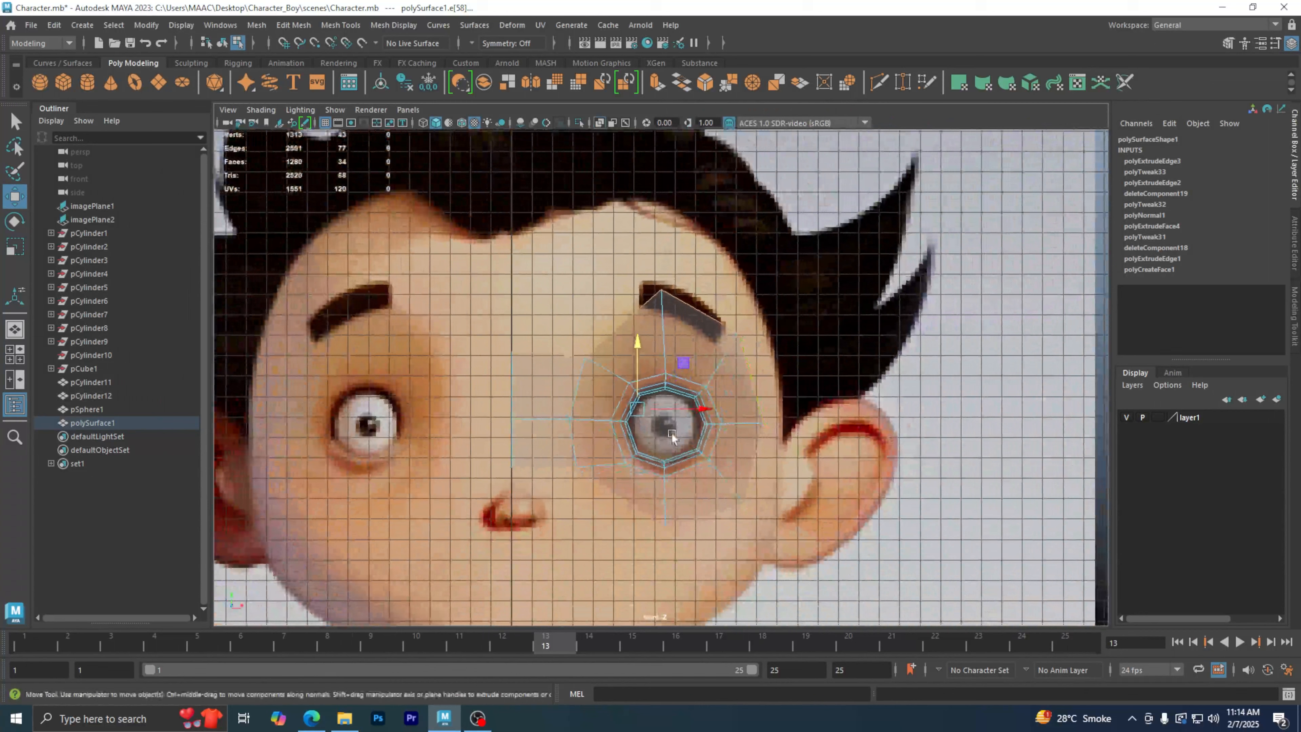
left_click(579, 123)
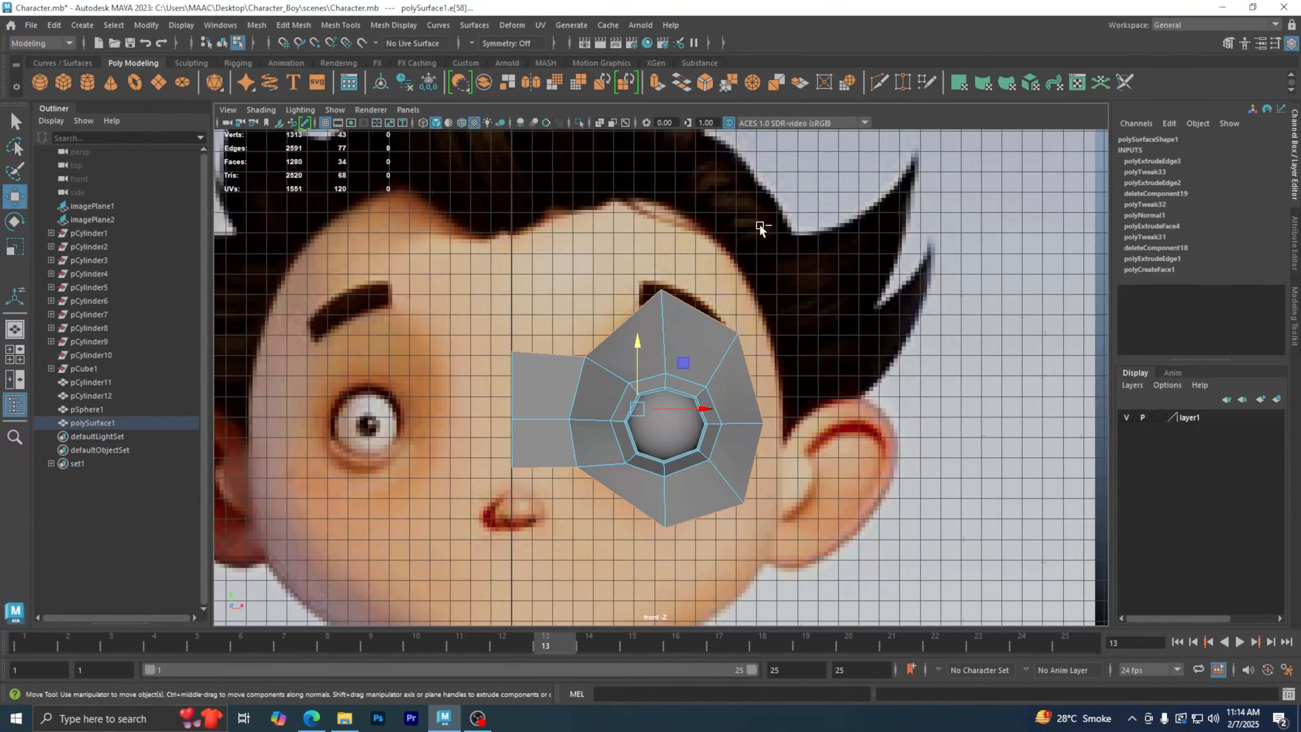
key("ctrl+e")
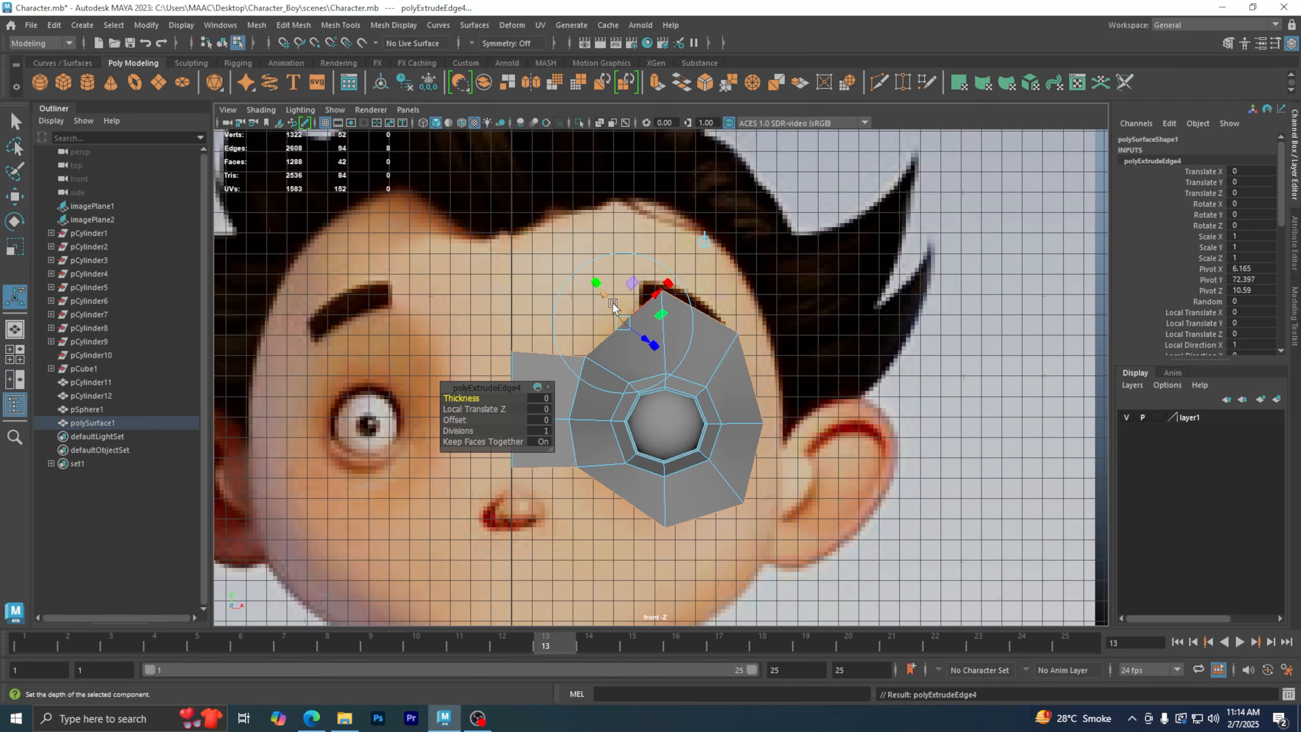
left_click_drag(614, 303, 596, 268)
- Snap the upper inner corner vertex of the new edge ring onto the center line, using grid snapping
right_click(708, 295)
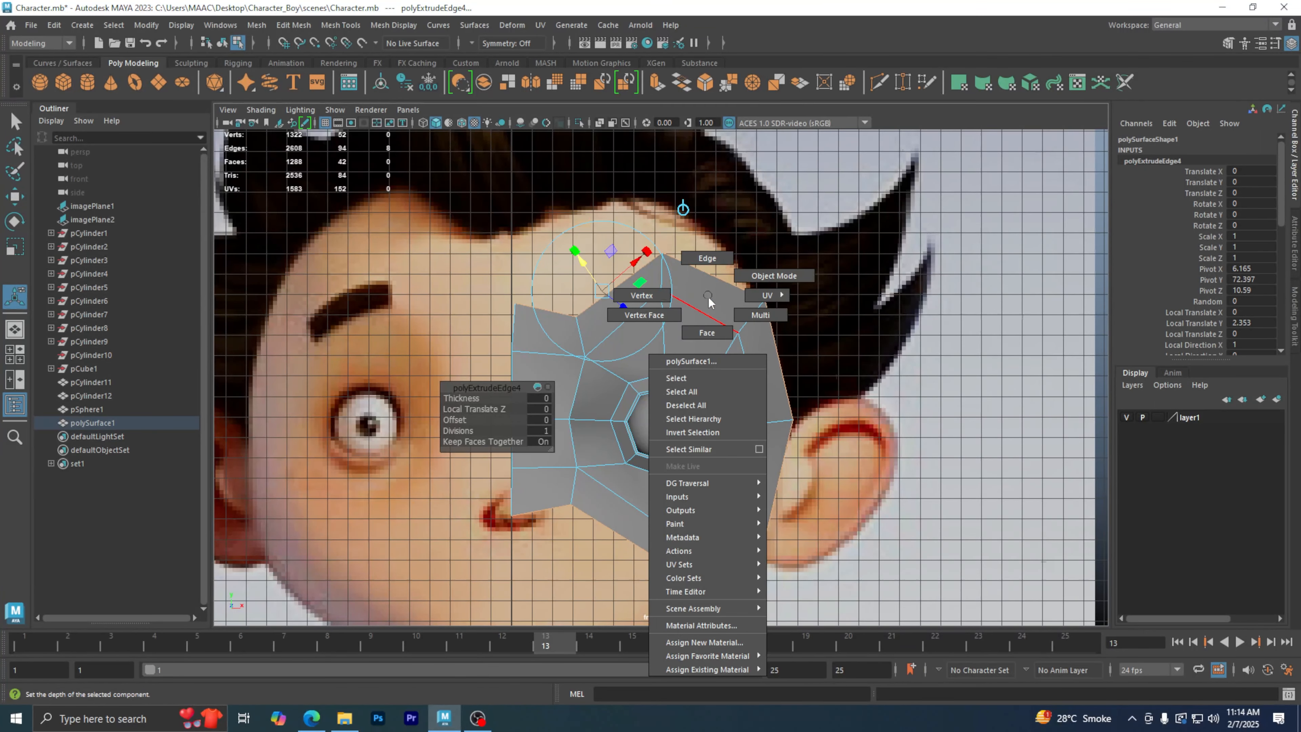
left_click(656, 296)
scroll(919, 410, "down", 2)
scroll(919, 410, "up", 10)
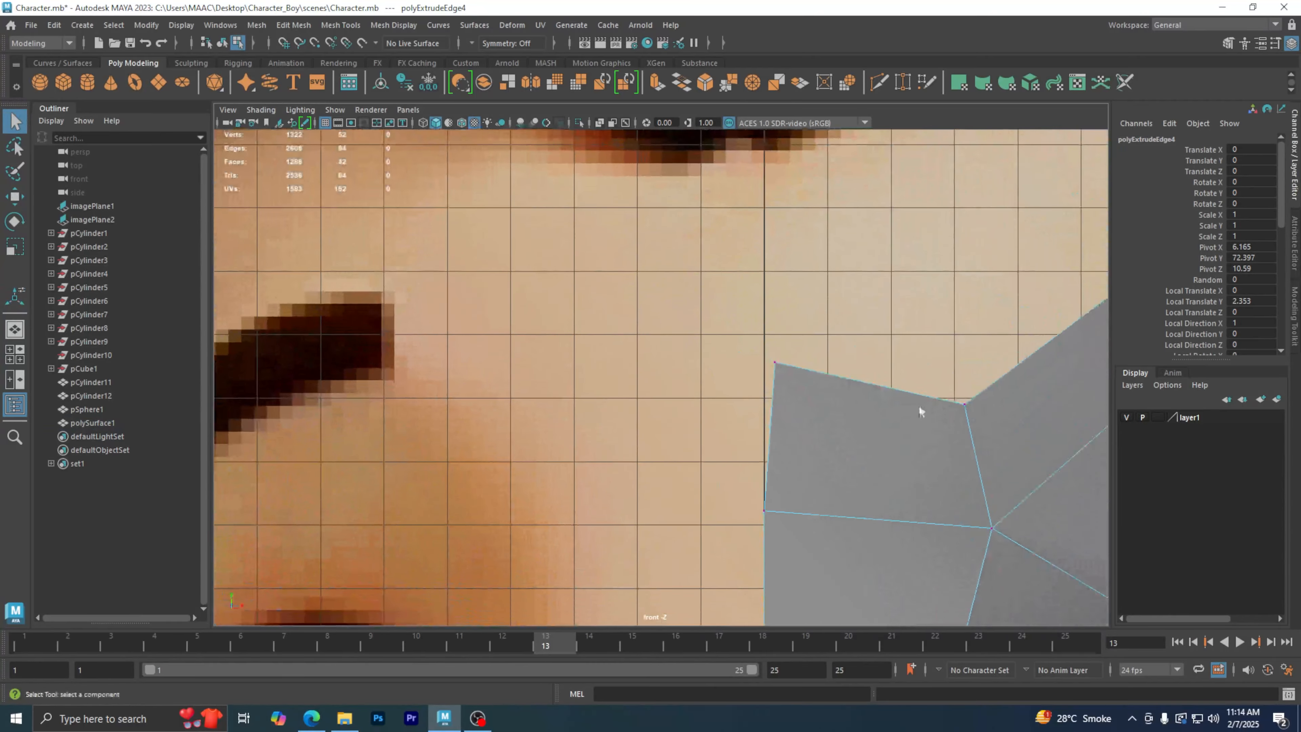
left_click(841, 382)
middle_click_drag(828, 391, 672, 320, "alt")
key("w")
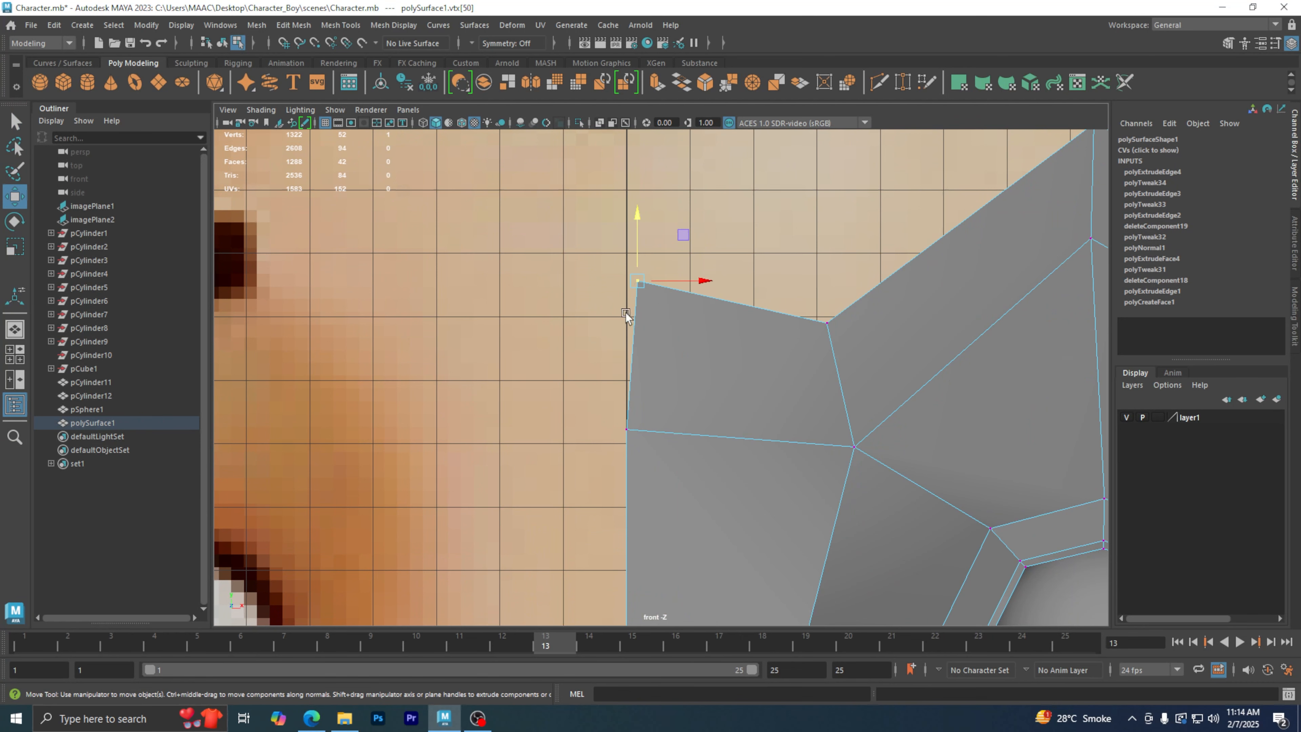
left_click(282, 46)
left_click_drag(697, 285, 639, 295)
- Snap the new ring's lower inner corner vertex at the nose onto the center line
middle_click_drag(738, 494, 696, 94, "alt")
left_click(598, 336)
left_click_drag(663, 336, 600, 347)
scroll(616, 345, "down", 5)
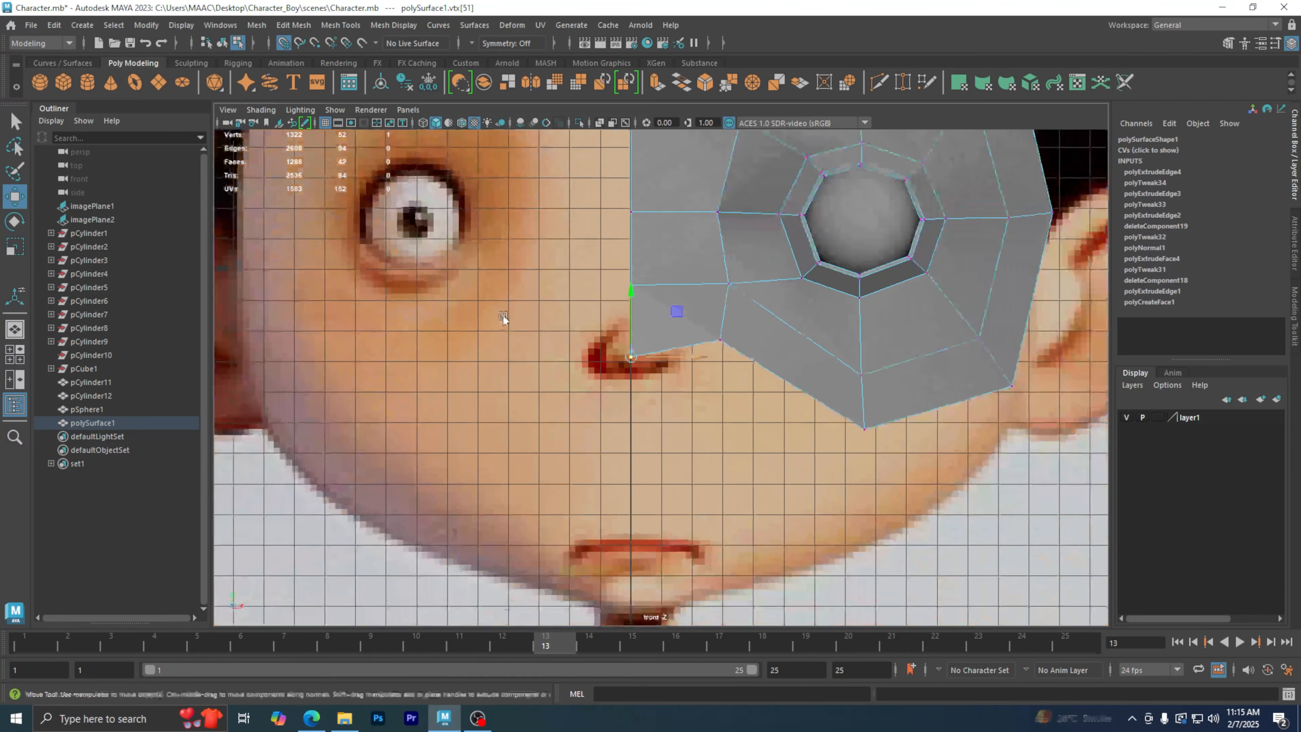
scroll(622, 404, "up", 2)
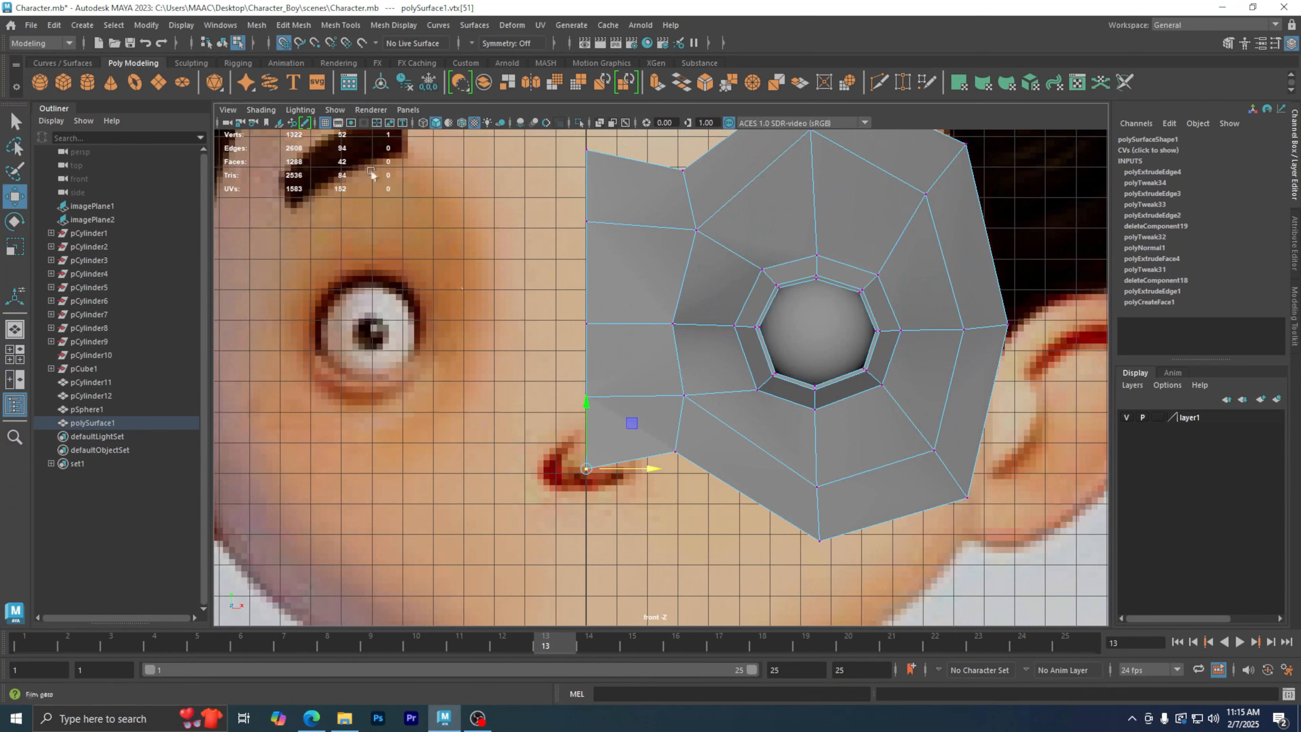
- Turn X-ray shading back on and move the outer-ring vertex beside the nose slightly down in the front view
middle_click_drag(700, 372, 696, 405, "alt")
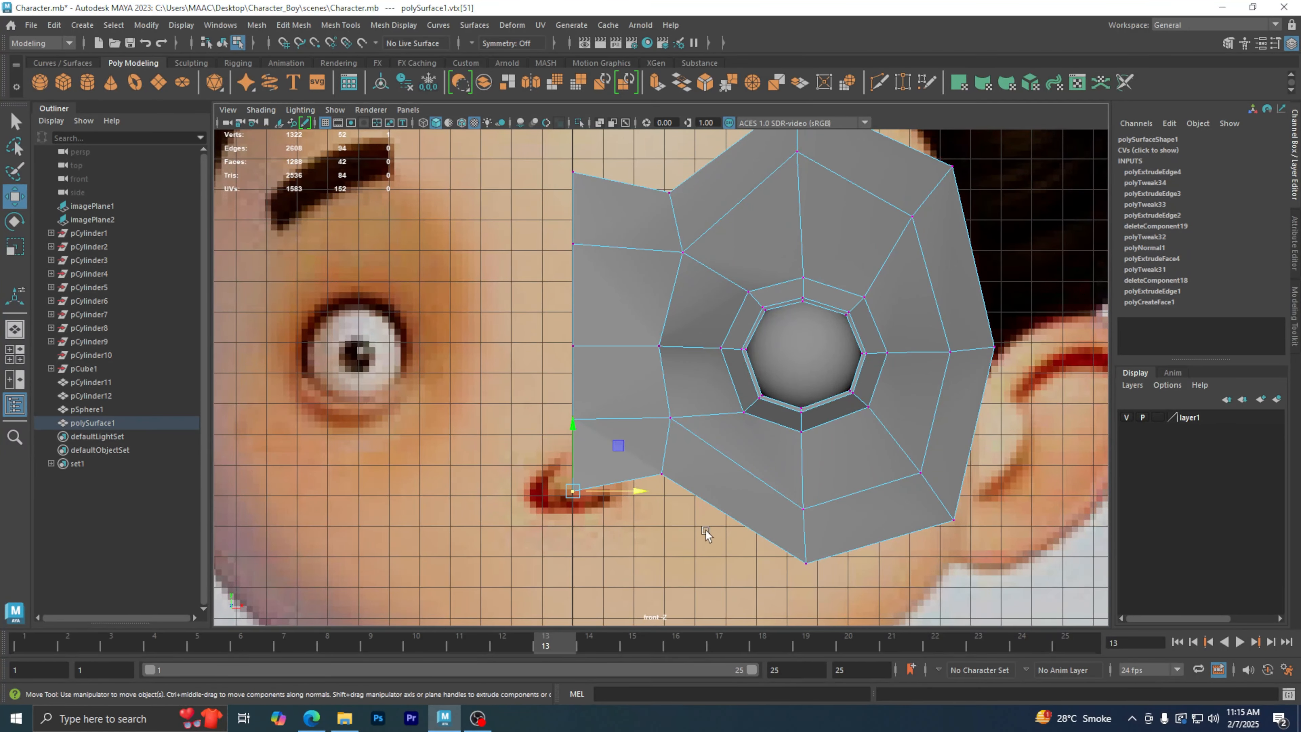
middle_click_drag(705, 530, 668, 487, "alt")
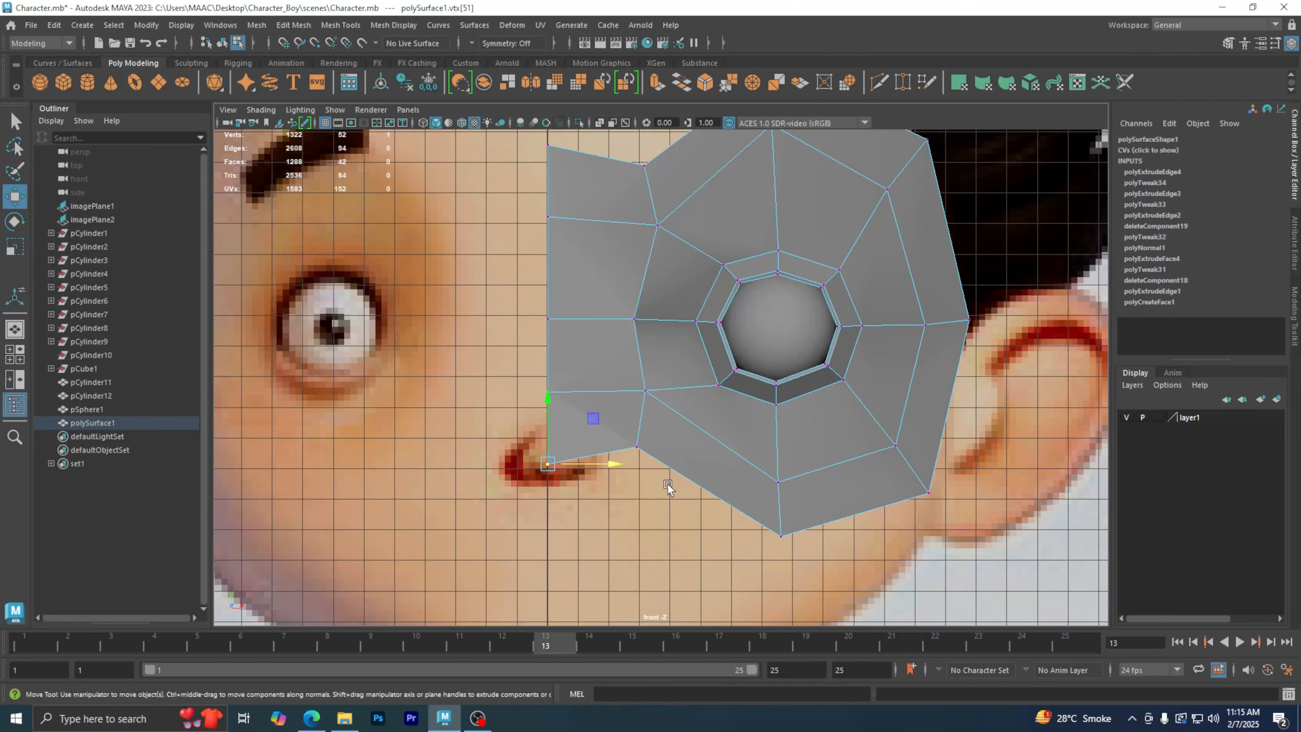
middle_click_drag(735, 311, 658, 378, "alt")
left_click(597, 124)
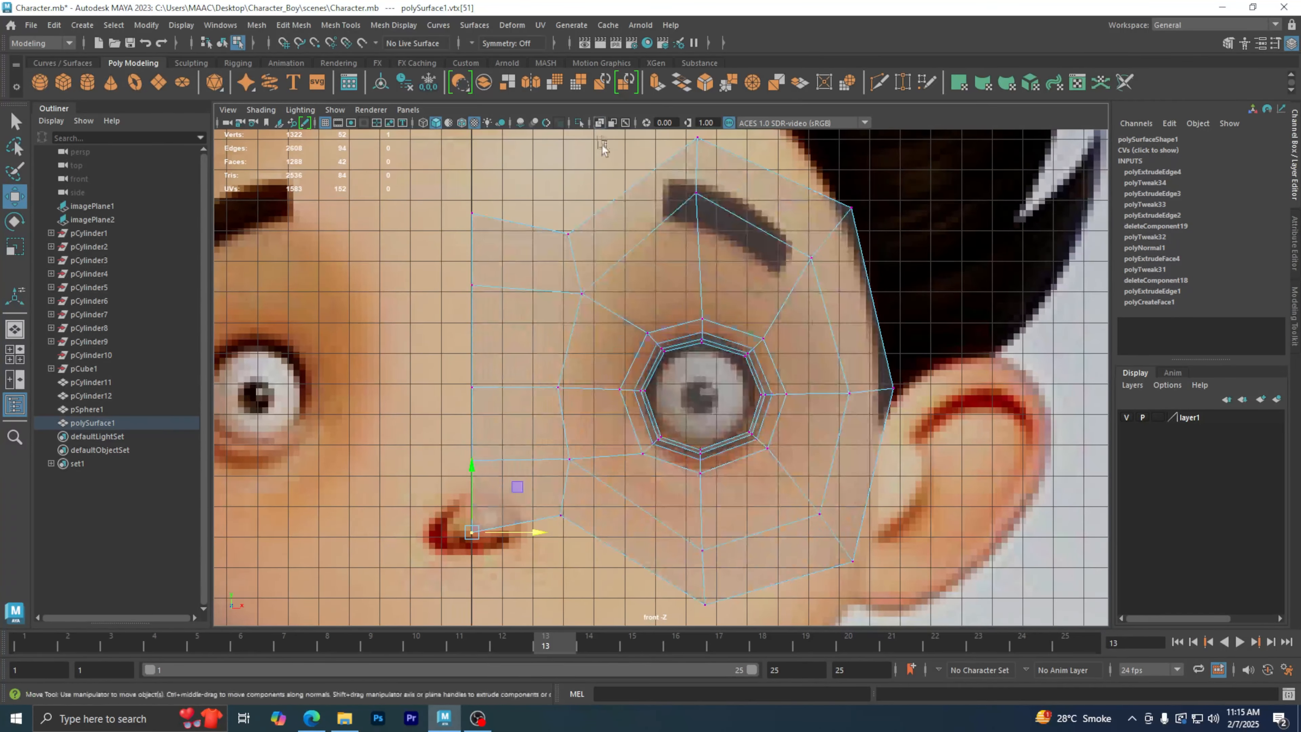
middle_click_drag(693, 491, 701, 418, "alt")
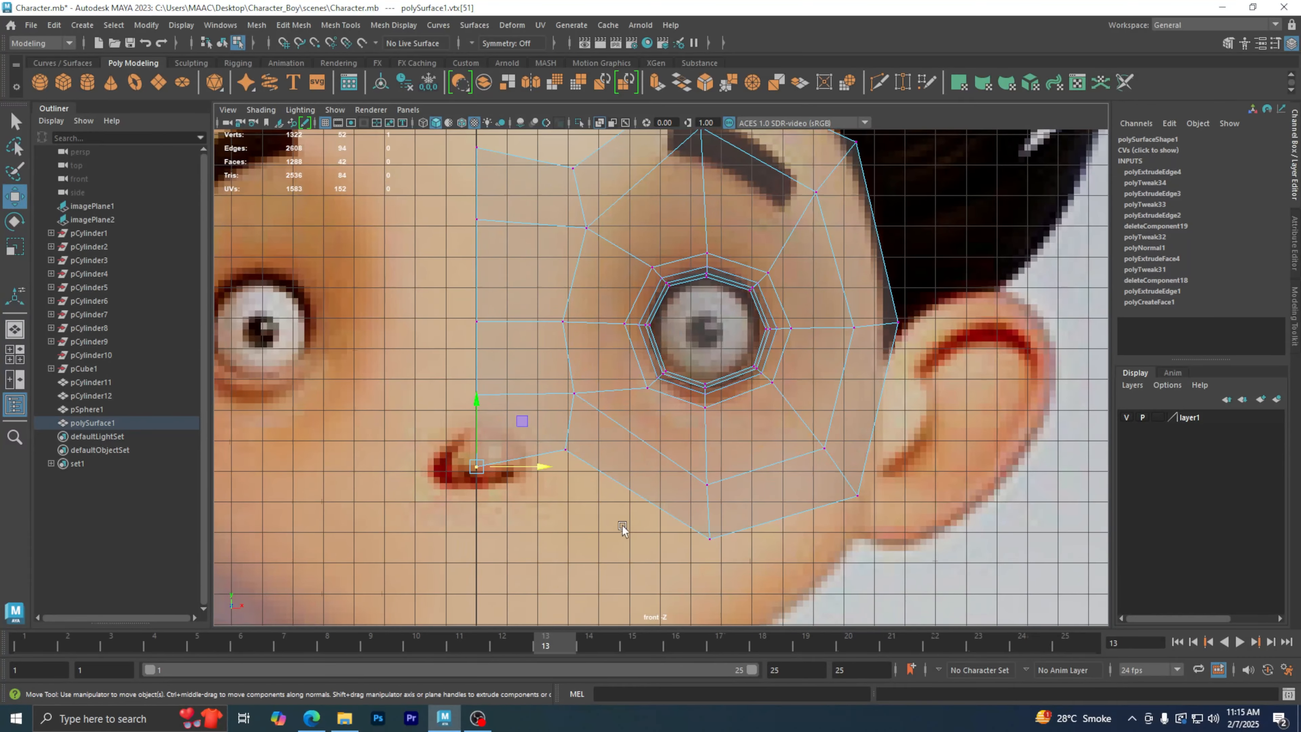
left_click_drag(541, 497, 576, 437)
mouse_move(615, 407)
middle_mouse_down()
mouse_move(607, 441)
mouse_move(617, 434)
mouse_move(603, 405)
middle_mouse_up()
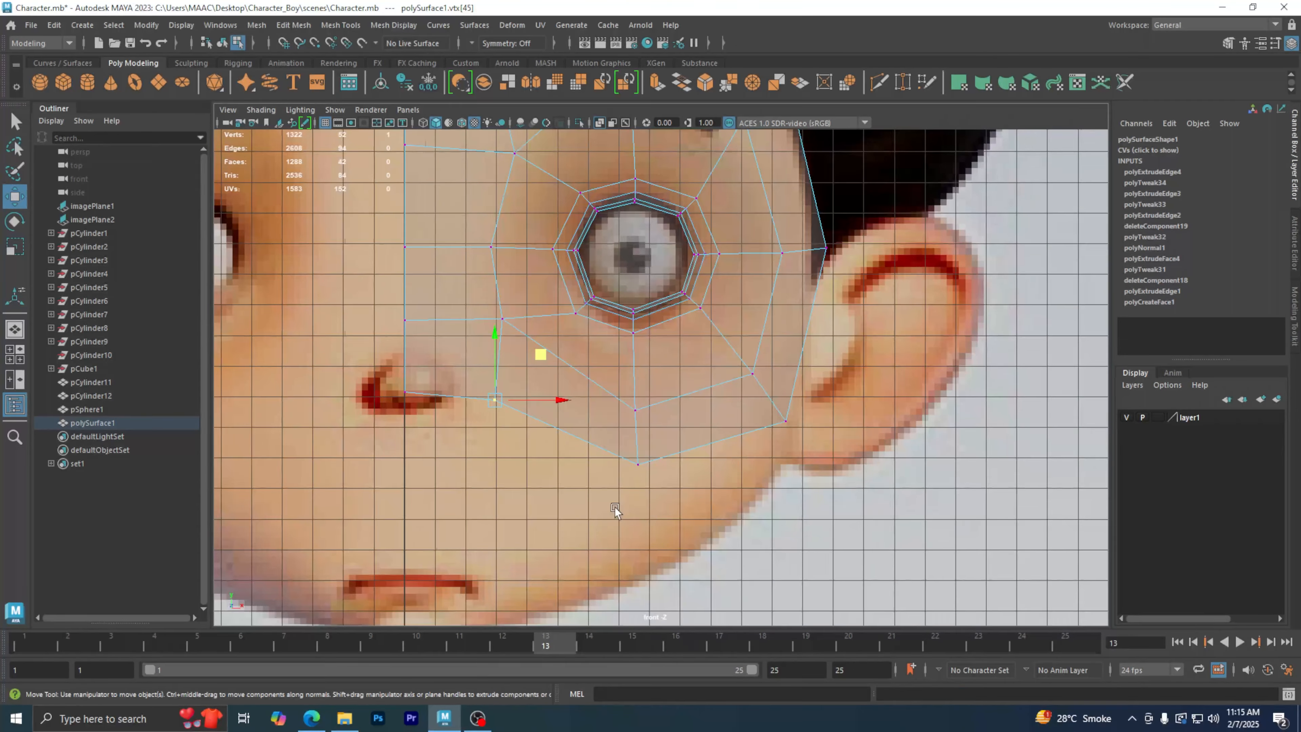
- Move the lowest cheek vertex down and toward the nose, and shift the vertex near the earlobe down and outward
left_click(660, 463)
middle_click_drag(695, 505, 647, 479, "alt")
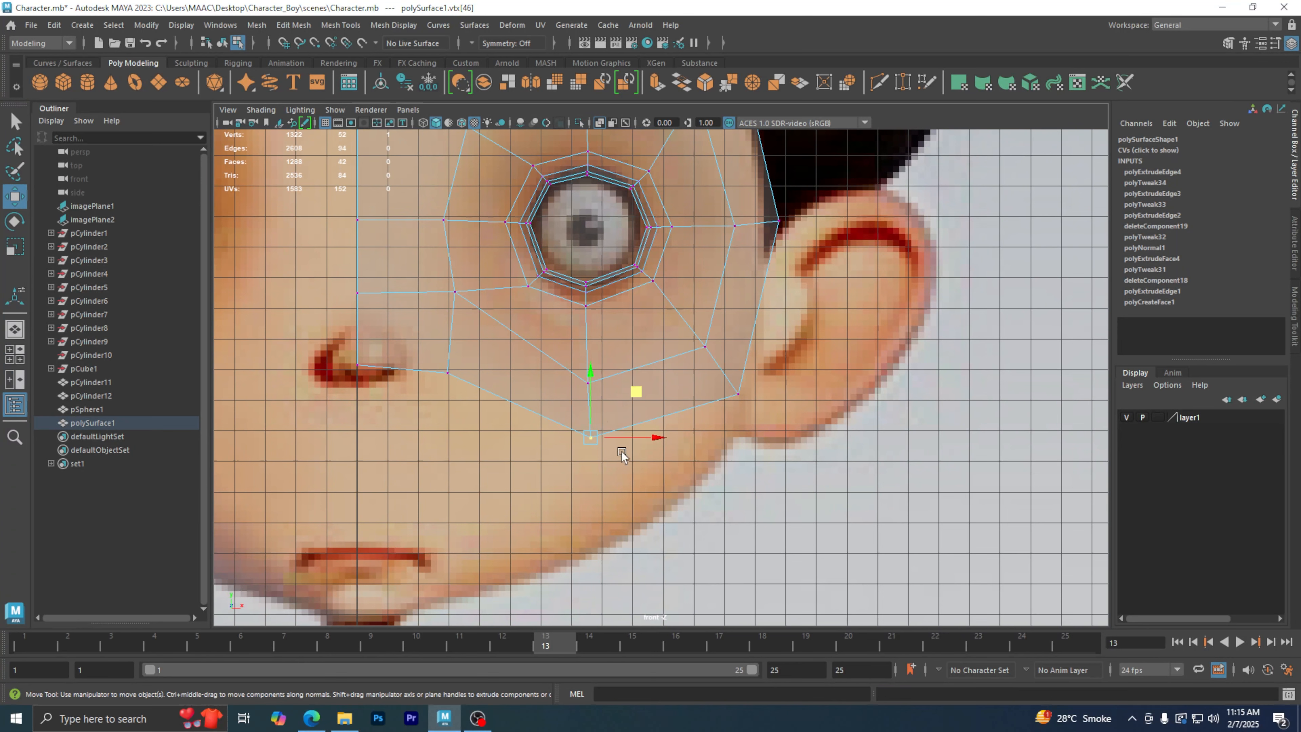
middle_click_drag(633, 392, 632, 408)
left_click_drag(625, 412, 622, 411)
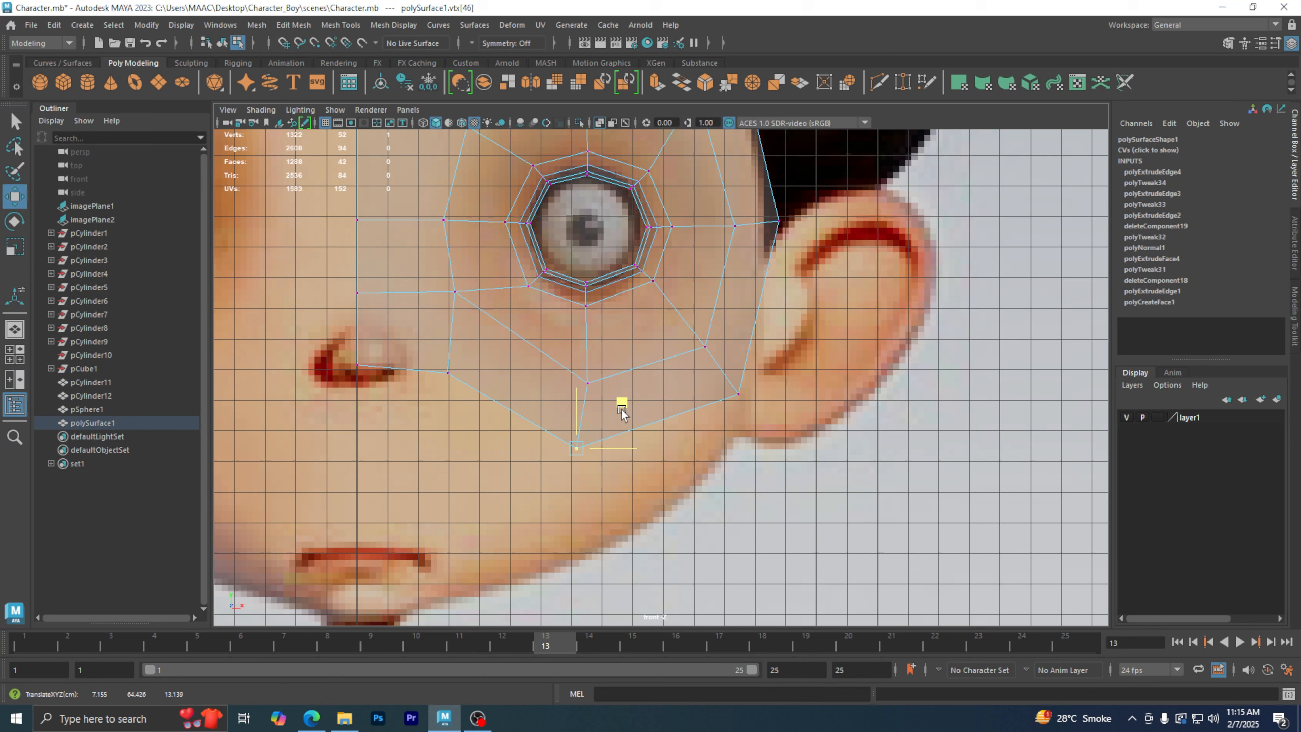
middle_click_drag(678, 433, 619, 430, "alt")
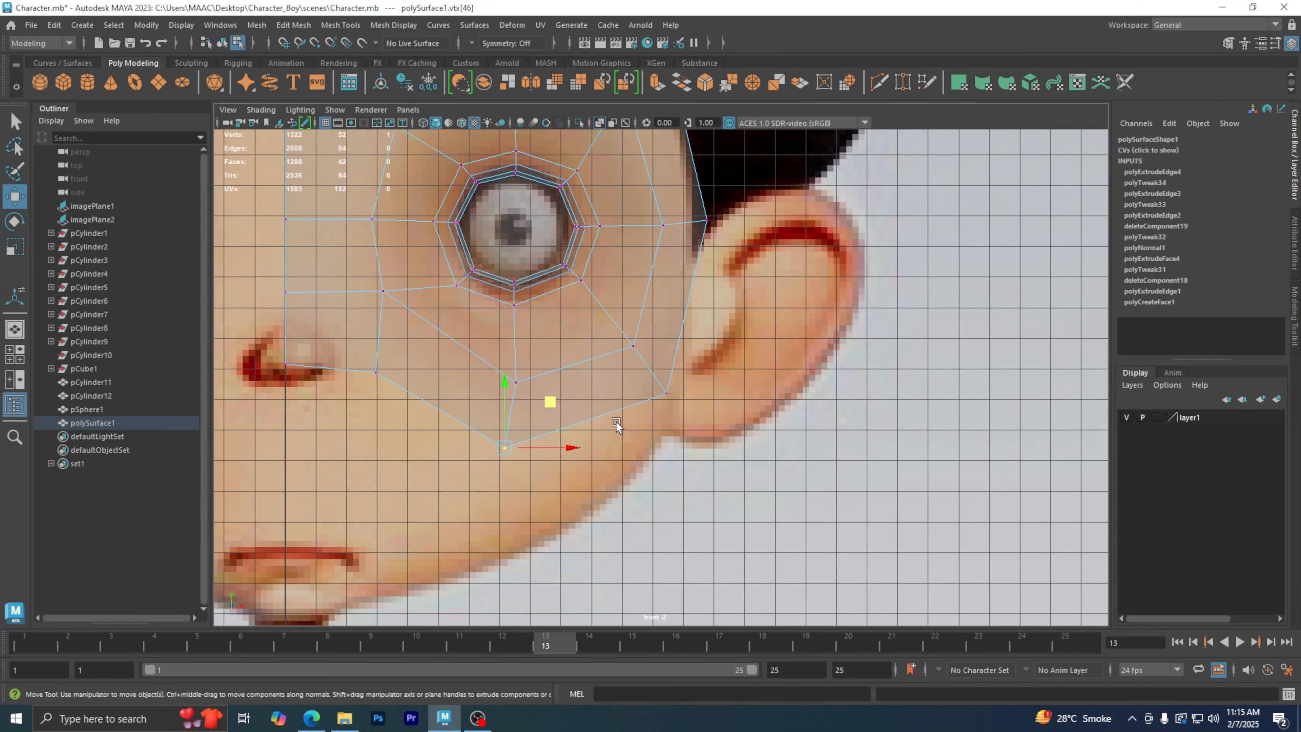
left_click_drag(645, 385, 640, 376)
middle_click_drag(710, 351, 708, 508)
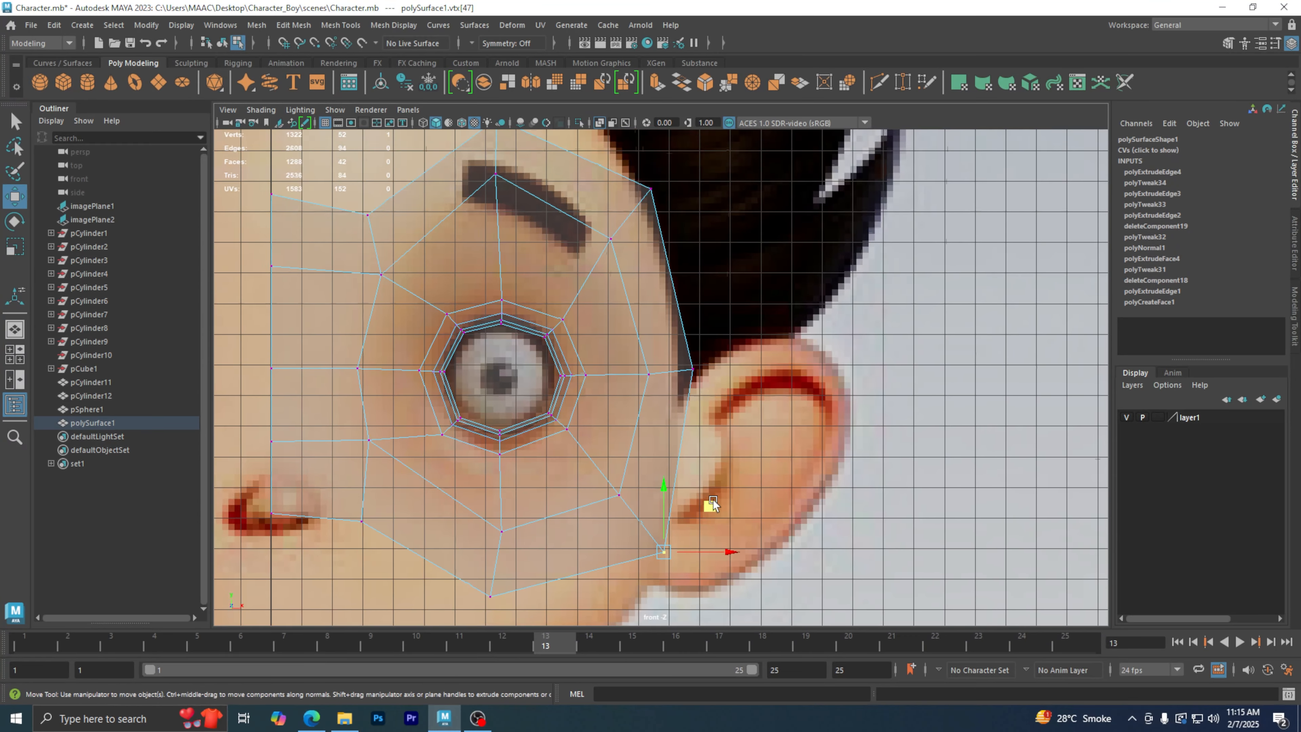
- Shift the outer-ring vertex at the temple slightly down and inward, and nudge the forehead vertex above the eyebrow toward the center line
left_click(706, 380)
middle_click_drag(706, 383, 740, 493, "alt")
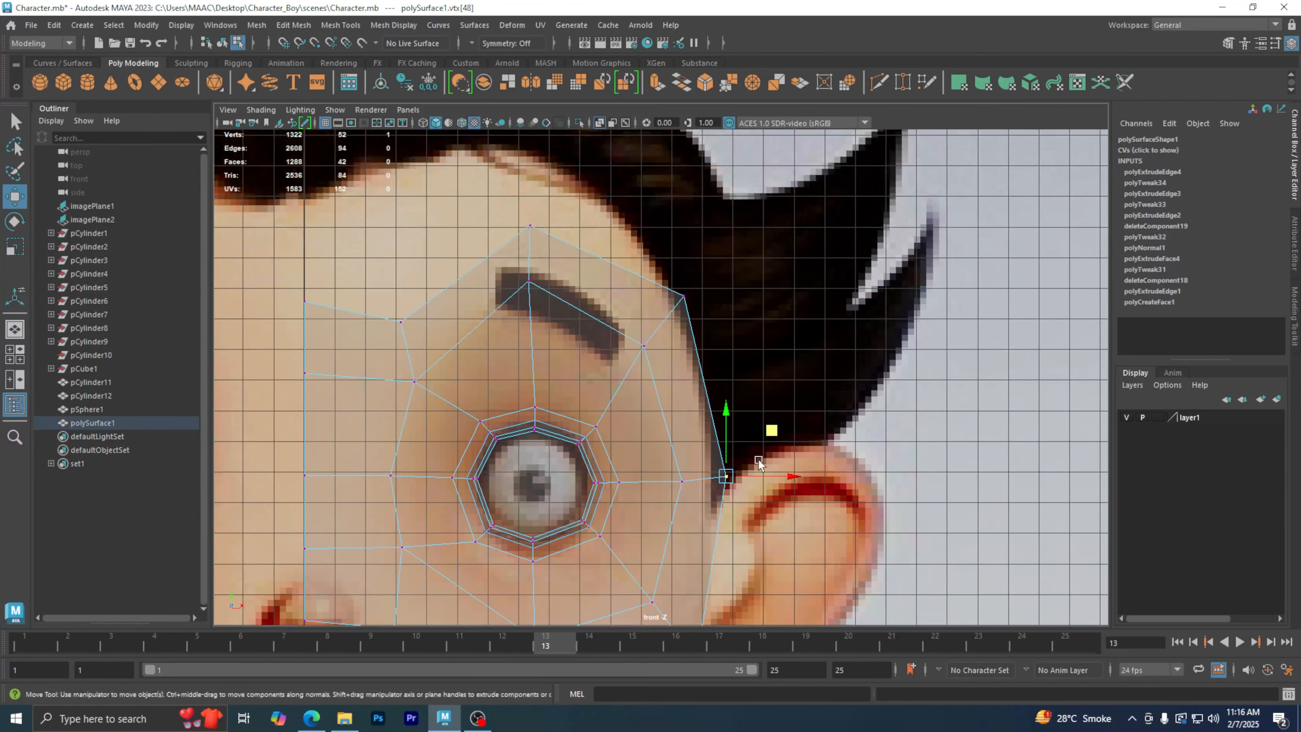
middle_click_drag(757, 363, 779, 457, "alt")
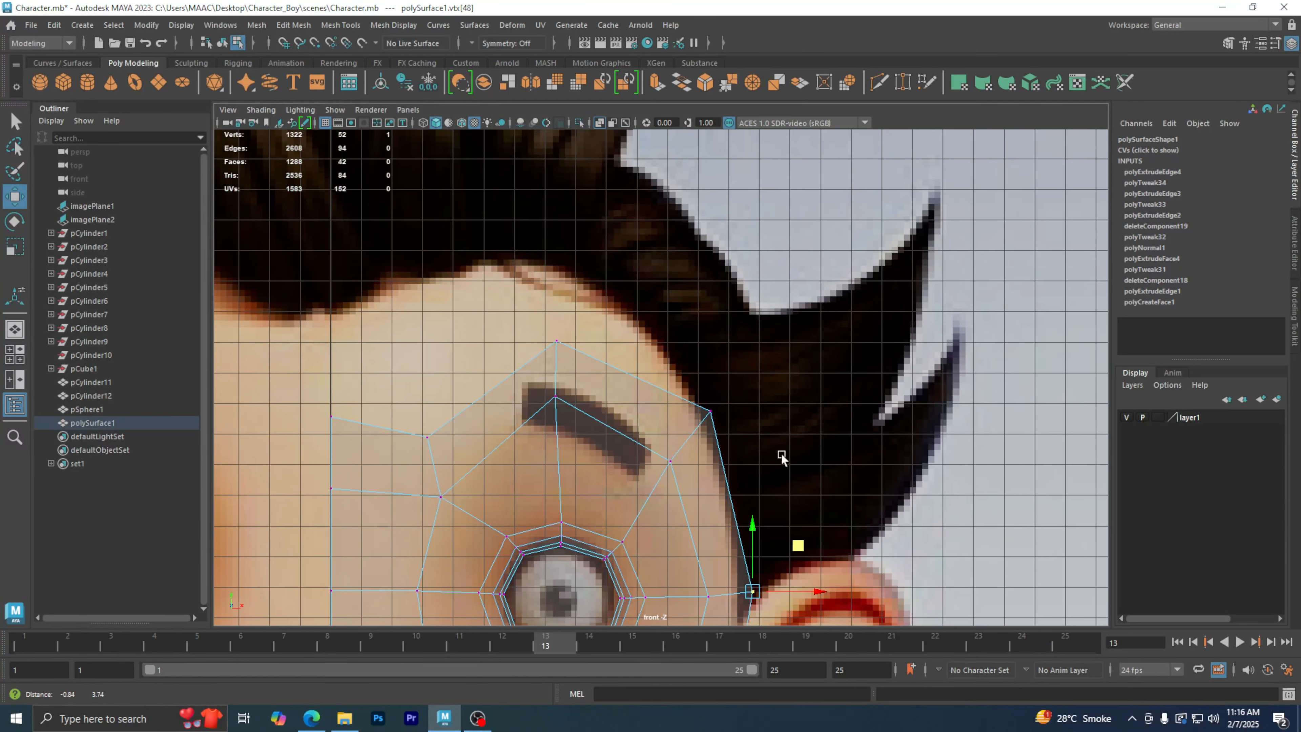
left_click_drag(760, 367, 685, 436)
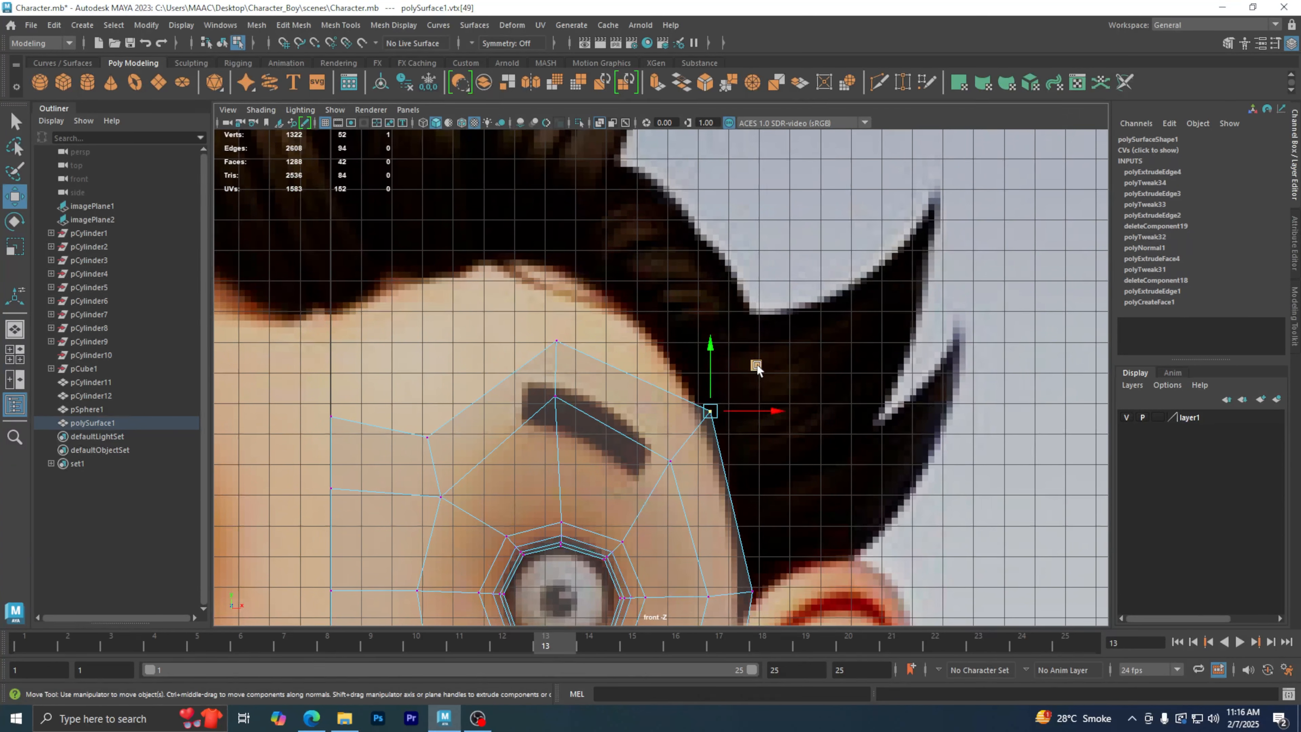
left_click_drag(757, 368, 753, 370)
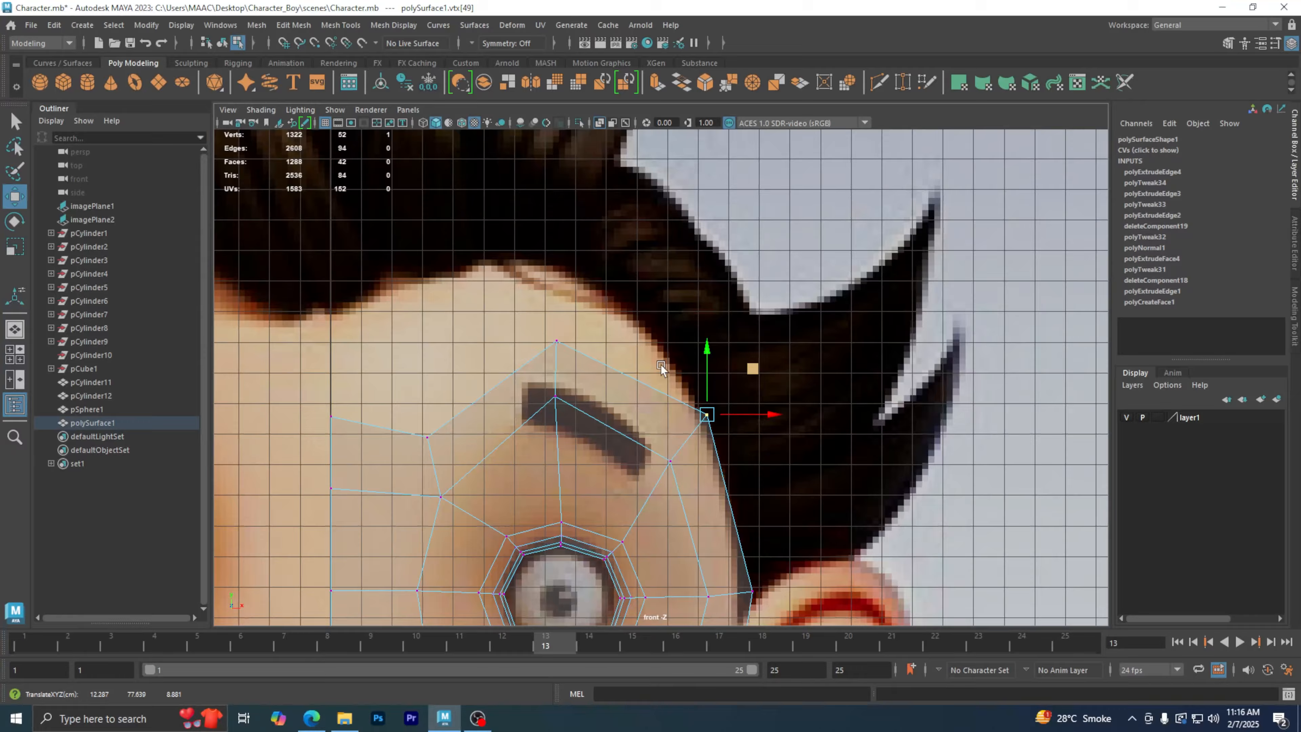
middle_click_drag(661, 364, 719, 430, "alt")
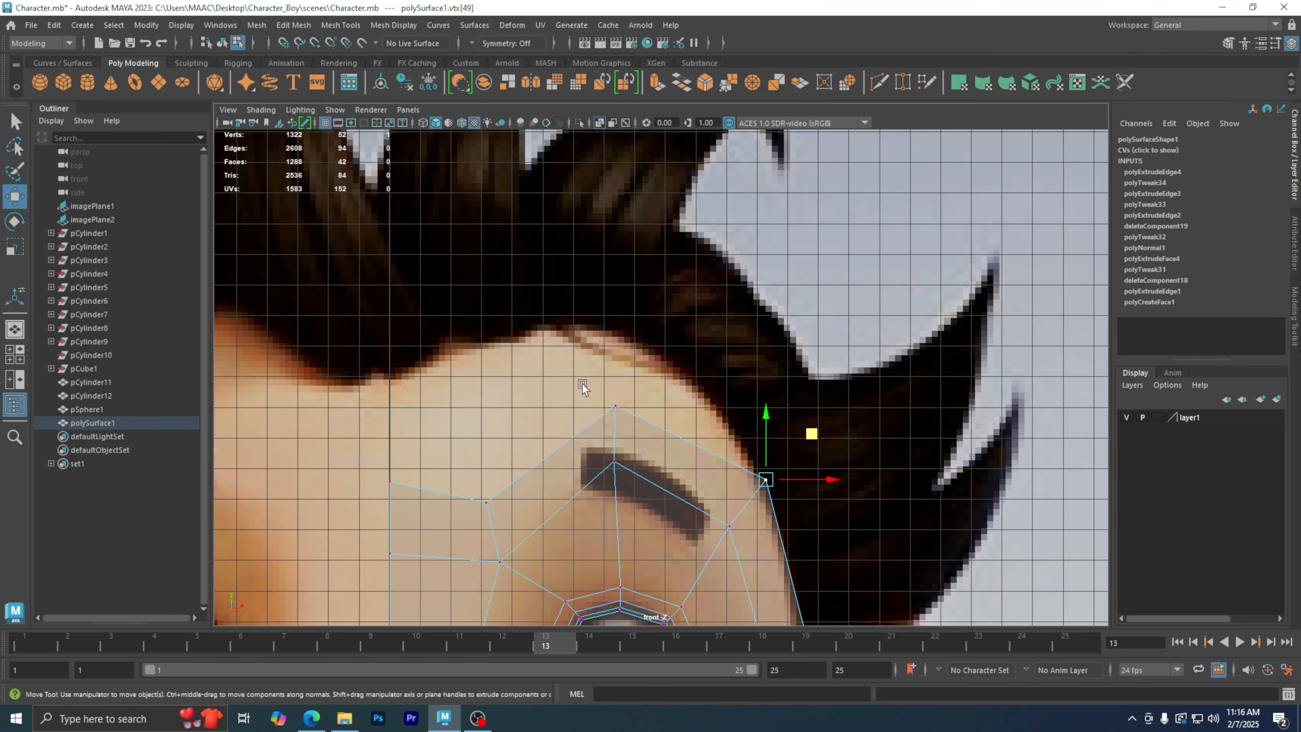
left_click_drag(632, 416, 650, 404)
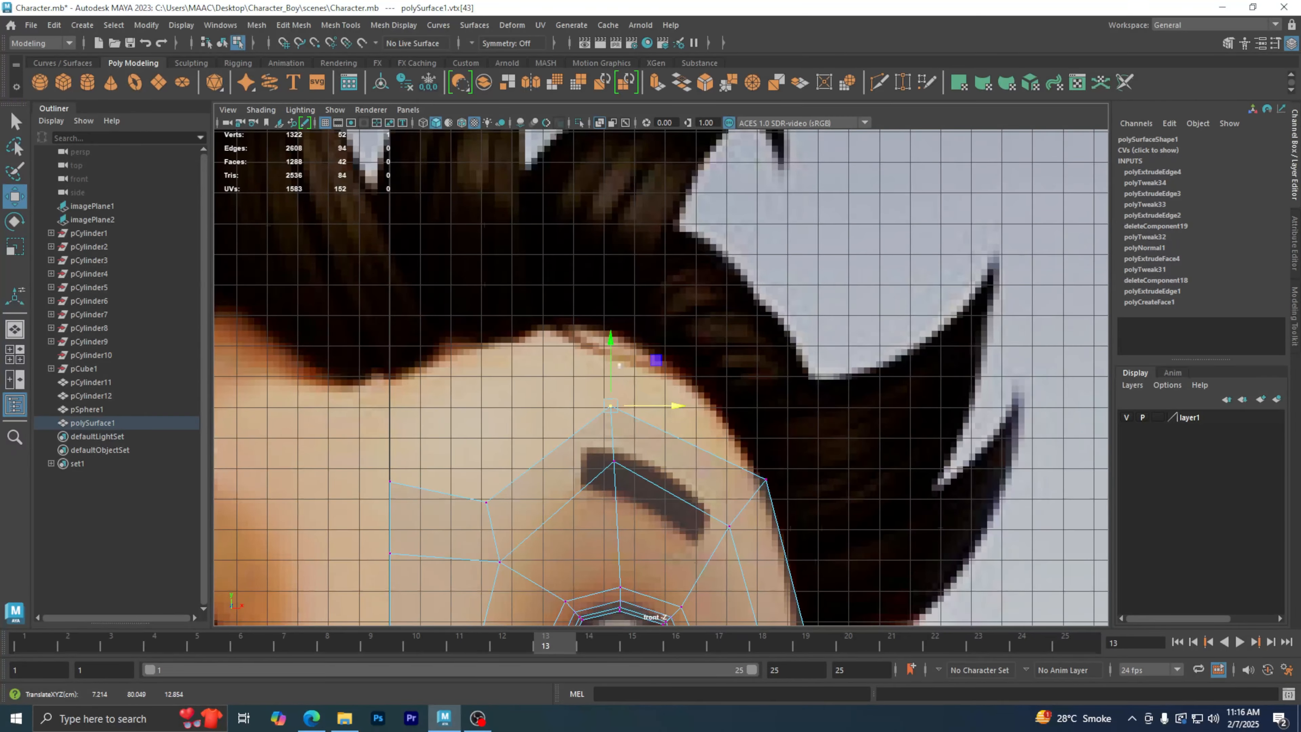
scroll(637, 461, "down", 10)
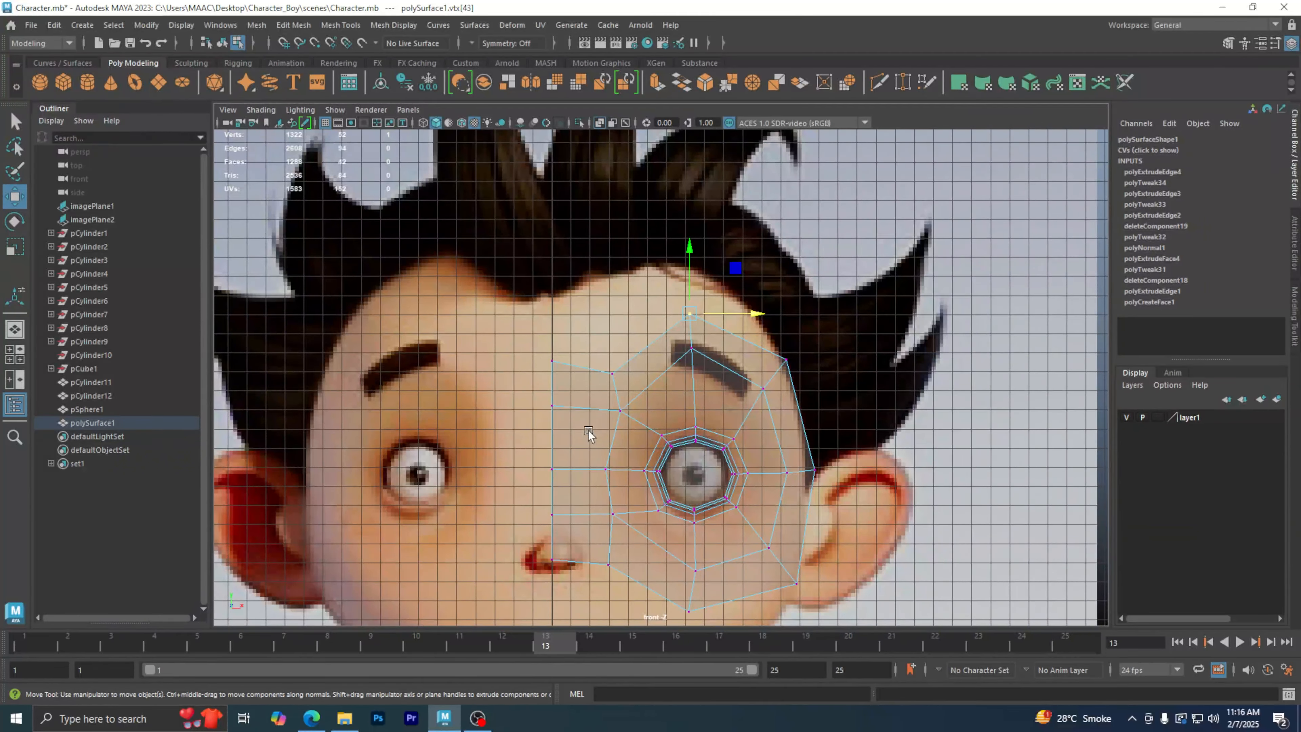
- In the side view, turn off X-ray shading and move the outer-ring vertex beside the nose backward into the face
key("space")
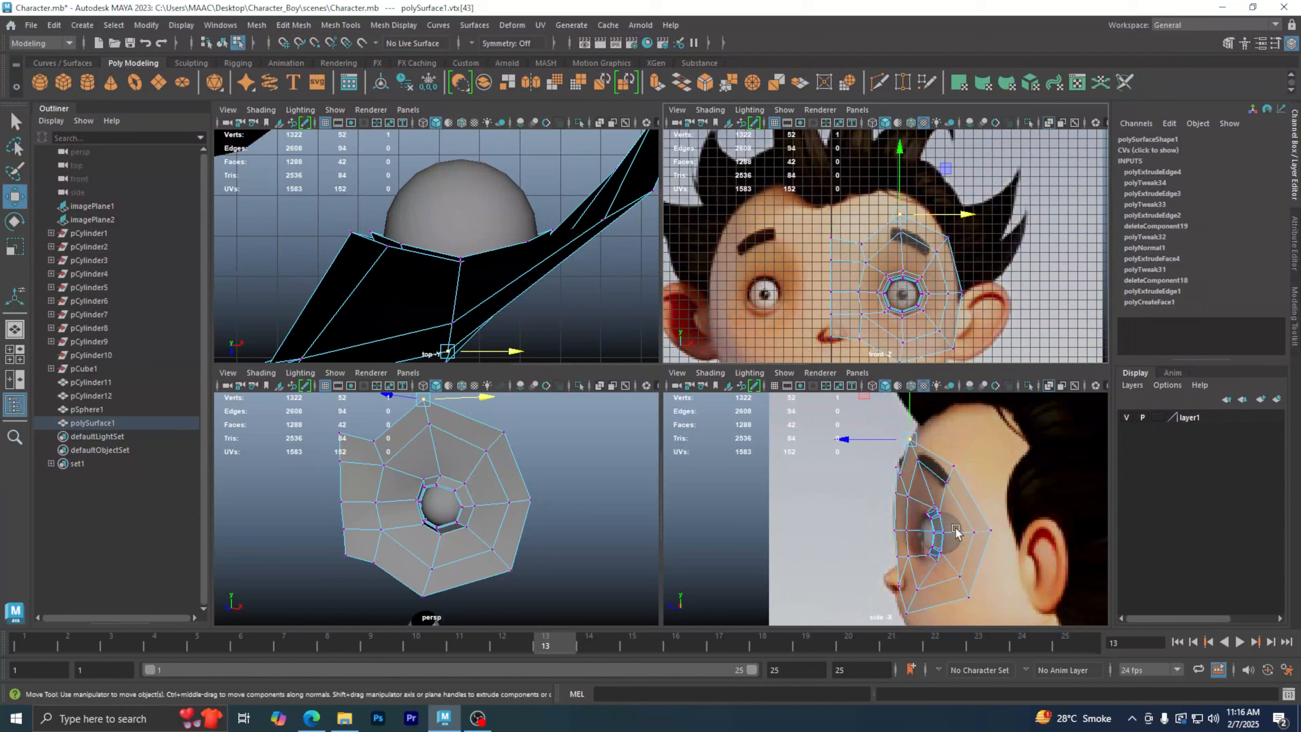
key("space")
middle_click_drag(929, 518, 782, 452, "alt")
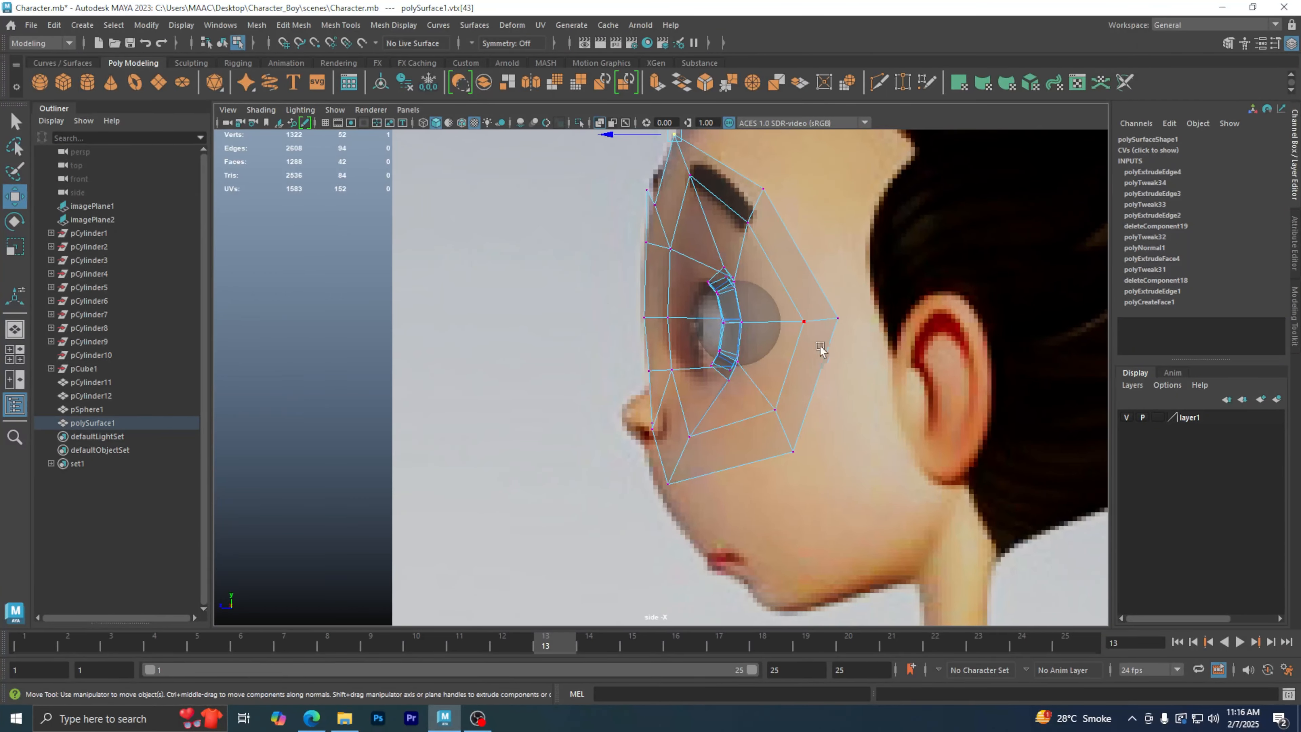
middle_click_drag(744, 373, 747, 421, "alt")
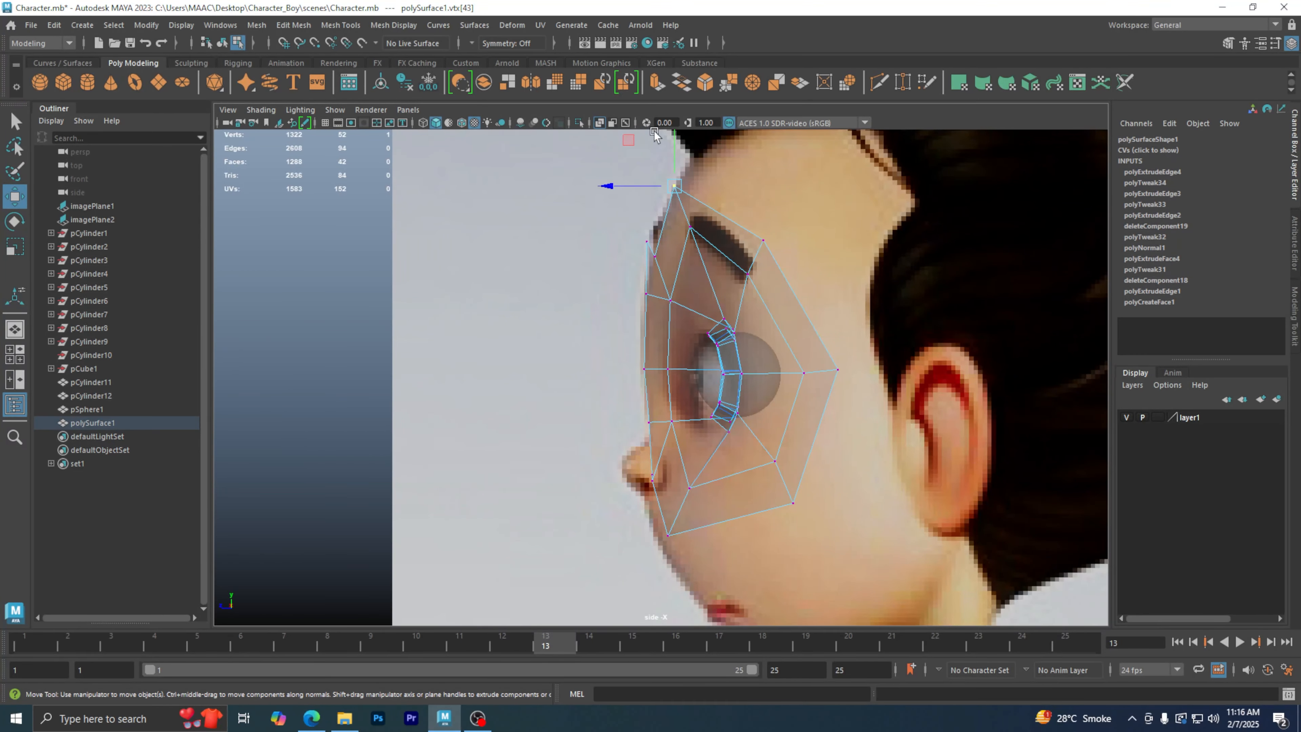
left_click(599, 122)
scroll(695, 403, "up", 1)
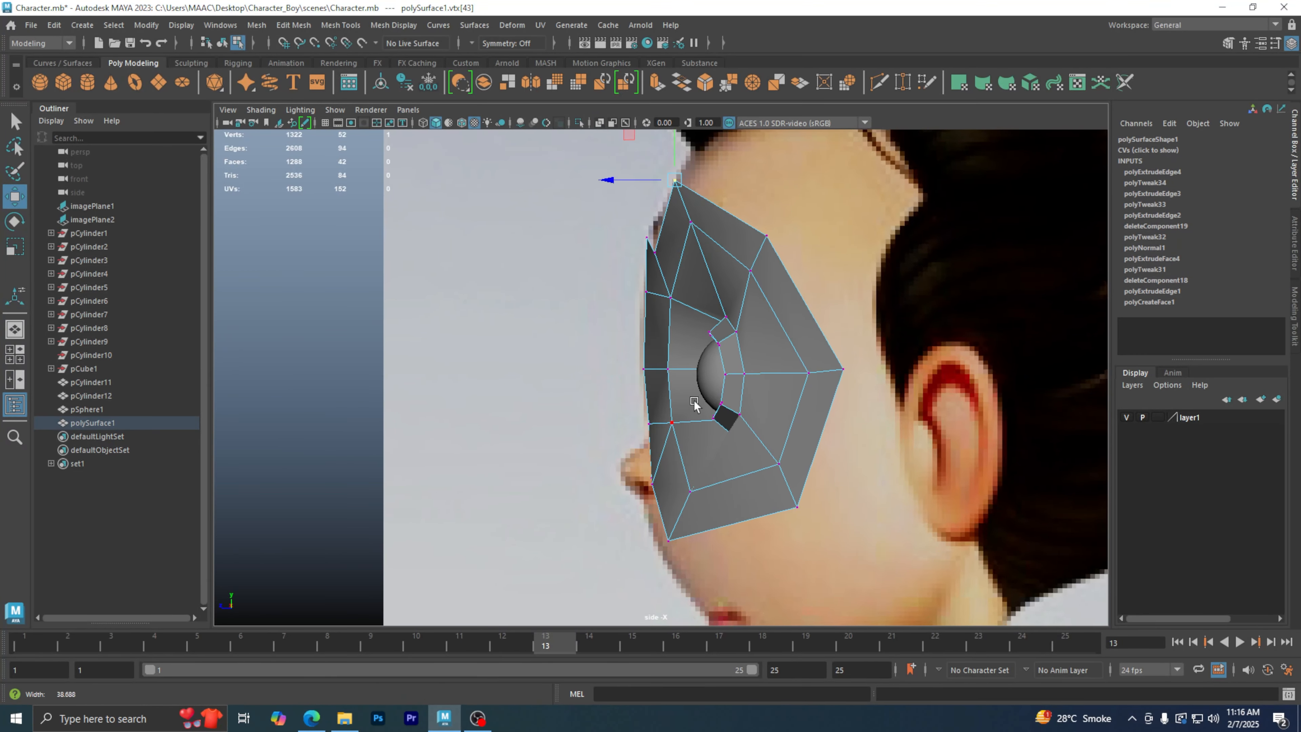
scroll(695, 403, "up", 1)
middle_click_drag(724, 465, 763, 362, "alt")
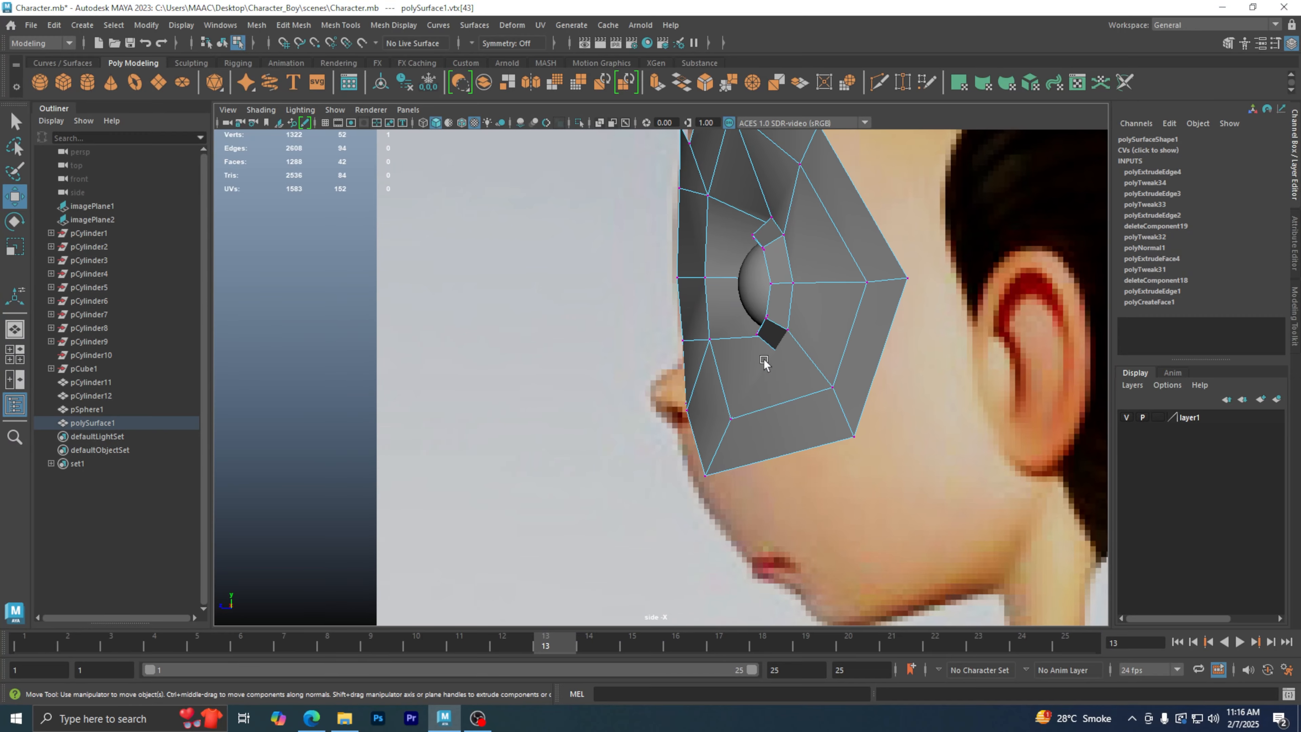
left_click(692, 407)
left_click_drag(657, 409, 677, 406)
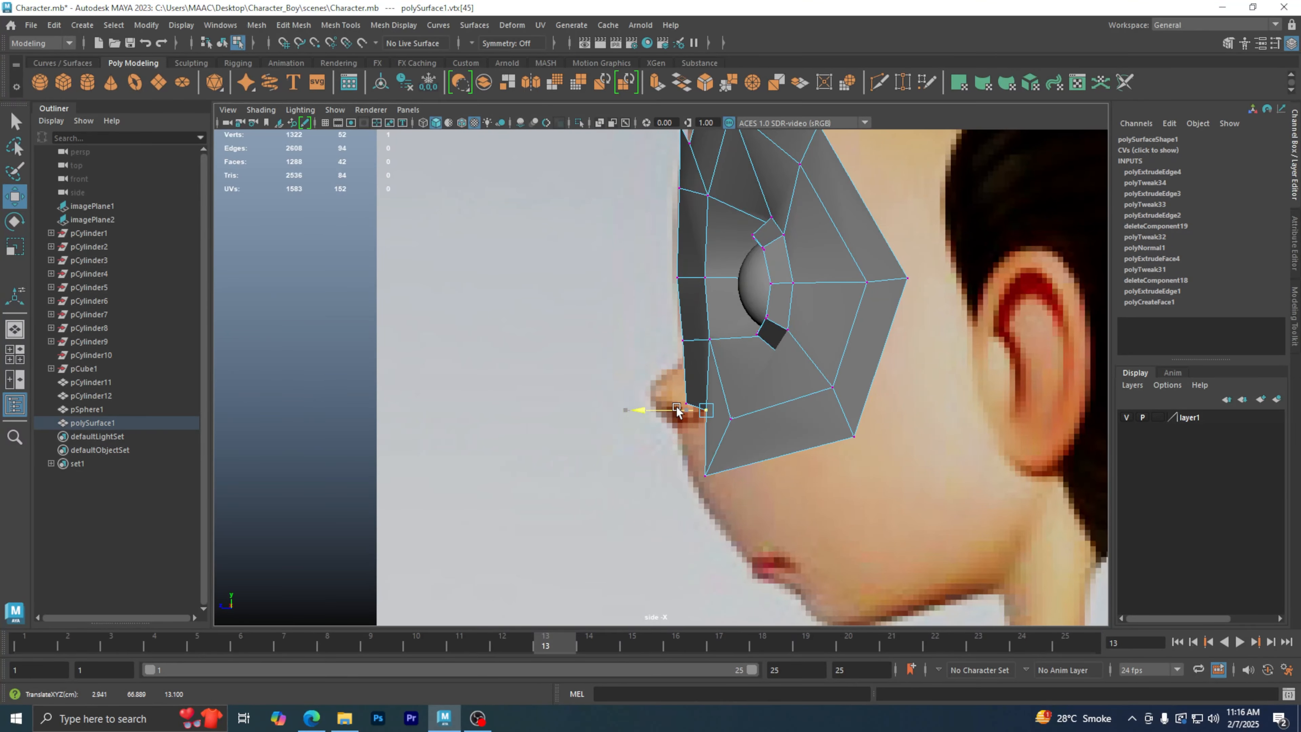
- Select the lowest cheek vertex in the side view and move it slightly backward toward the reference face profile
key("space")
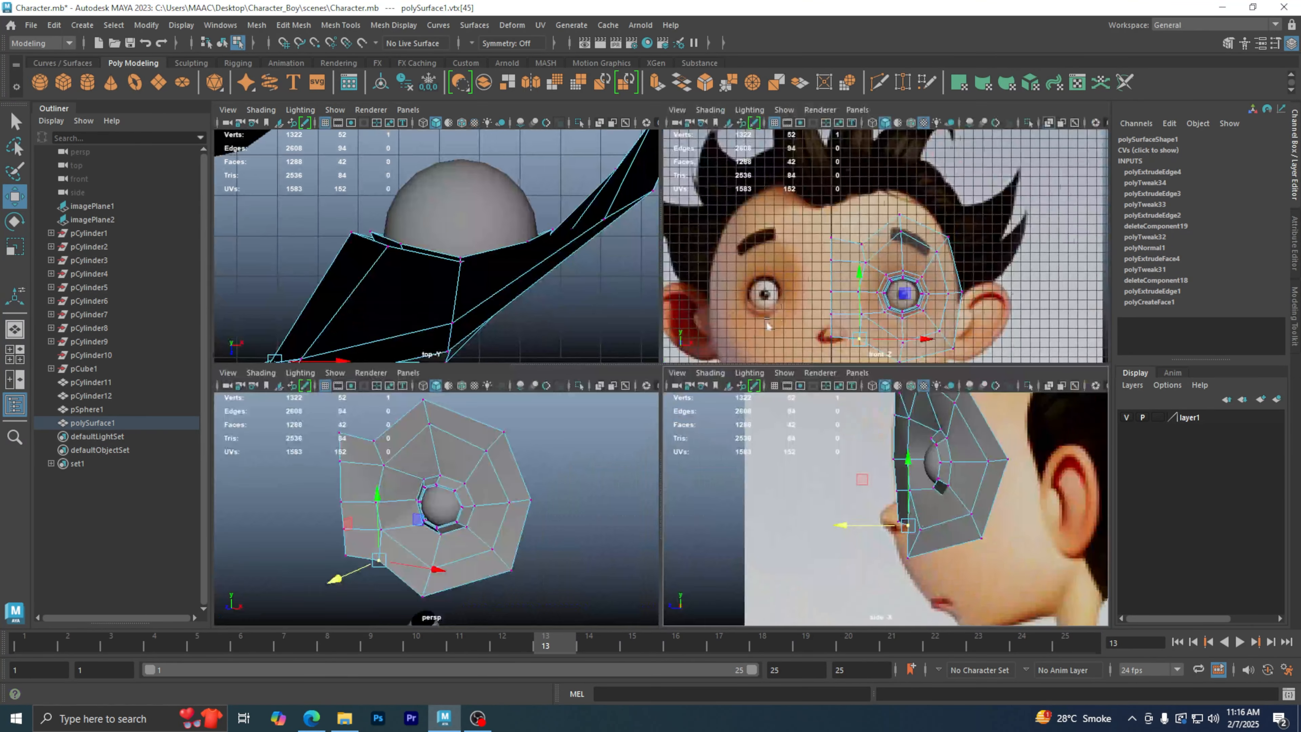
key("space")
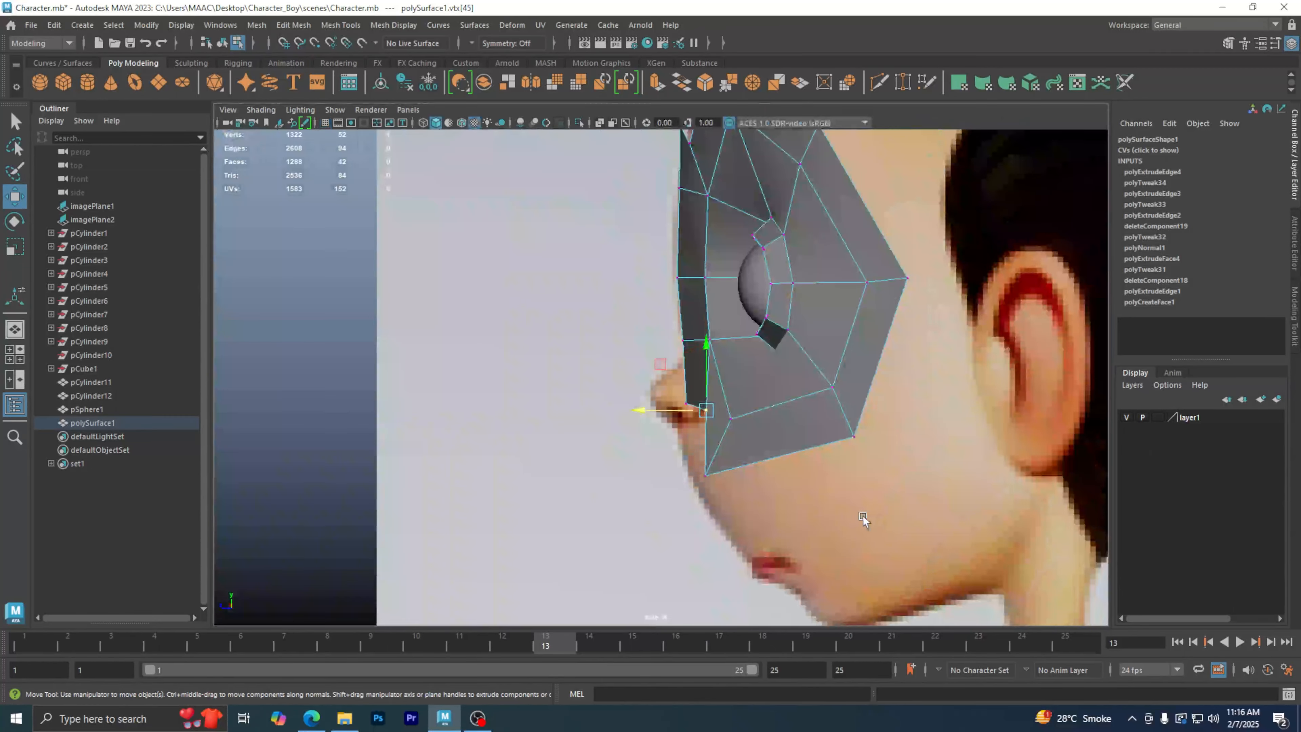
middle_click_drag(799, 476, 797, 425, "alt")
right_click_drag(693, 393, 835, 388, "alt")
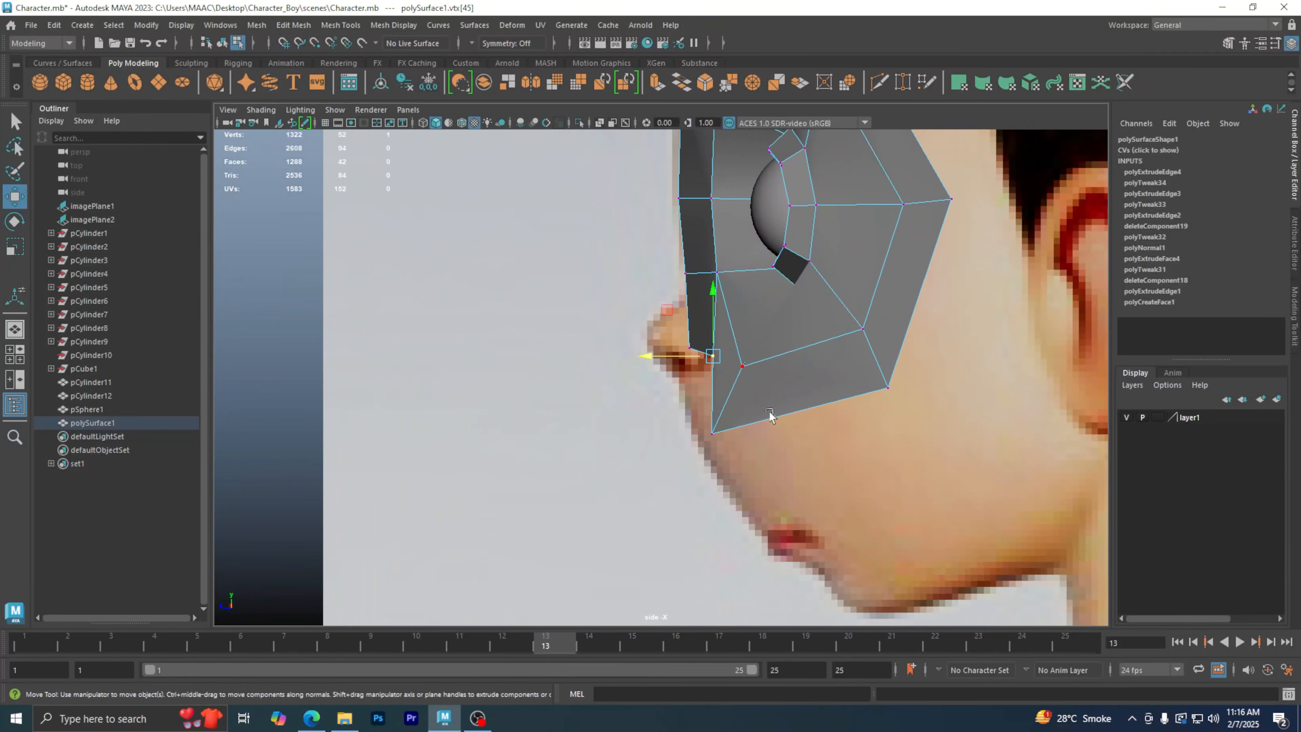
right_click_drag(685, 405, 732, 401, "alt")
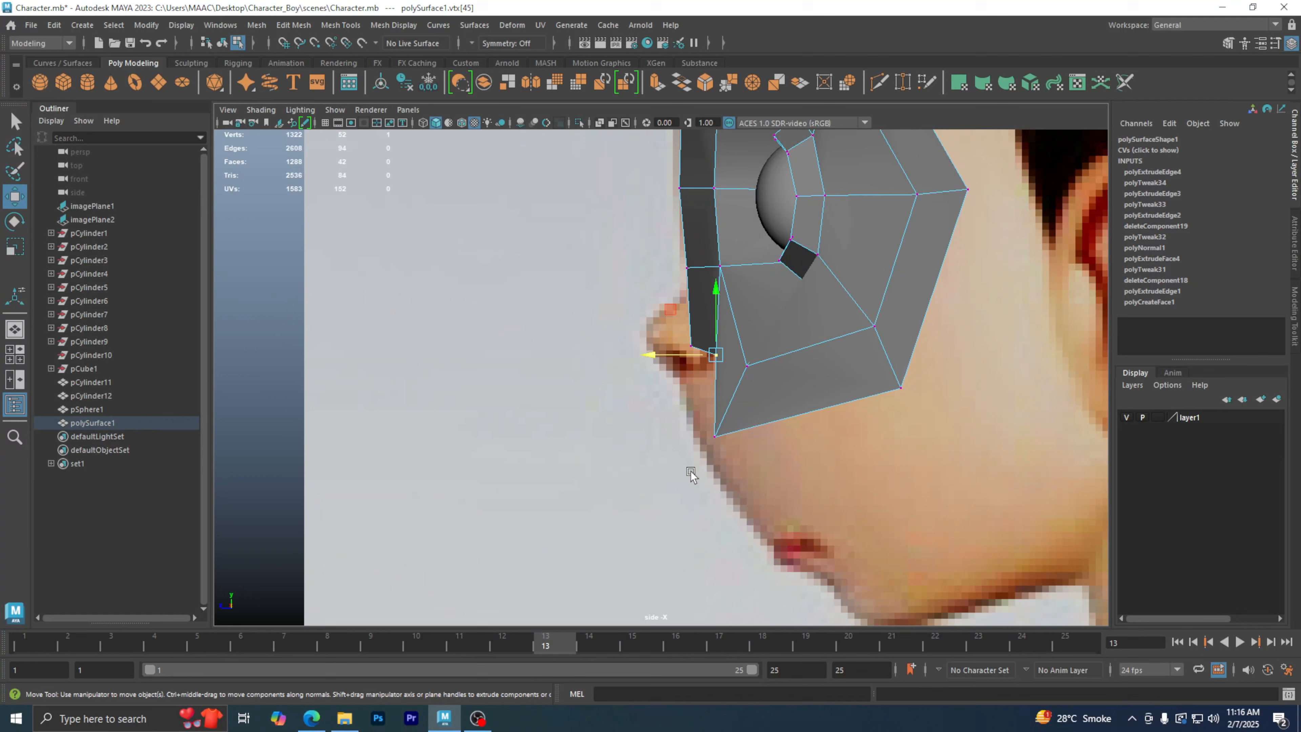
left_click(715, 436)
left_click_drag(692, 436, 724, 401)
- In the side view, level the two uppermost nose-bridge vertices at the brow and shift the one nearer the eye slightly backward
middle_click_drag(782, 283, 786, 380, "alt")
middle_click_drag(762, 254, 773, 416, "alt")
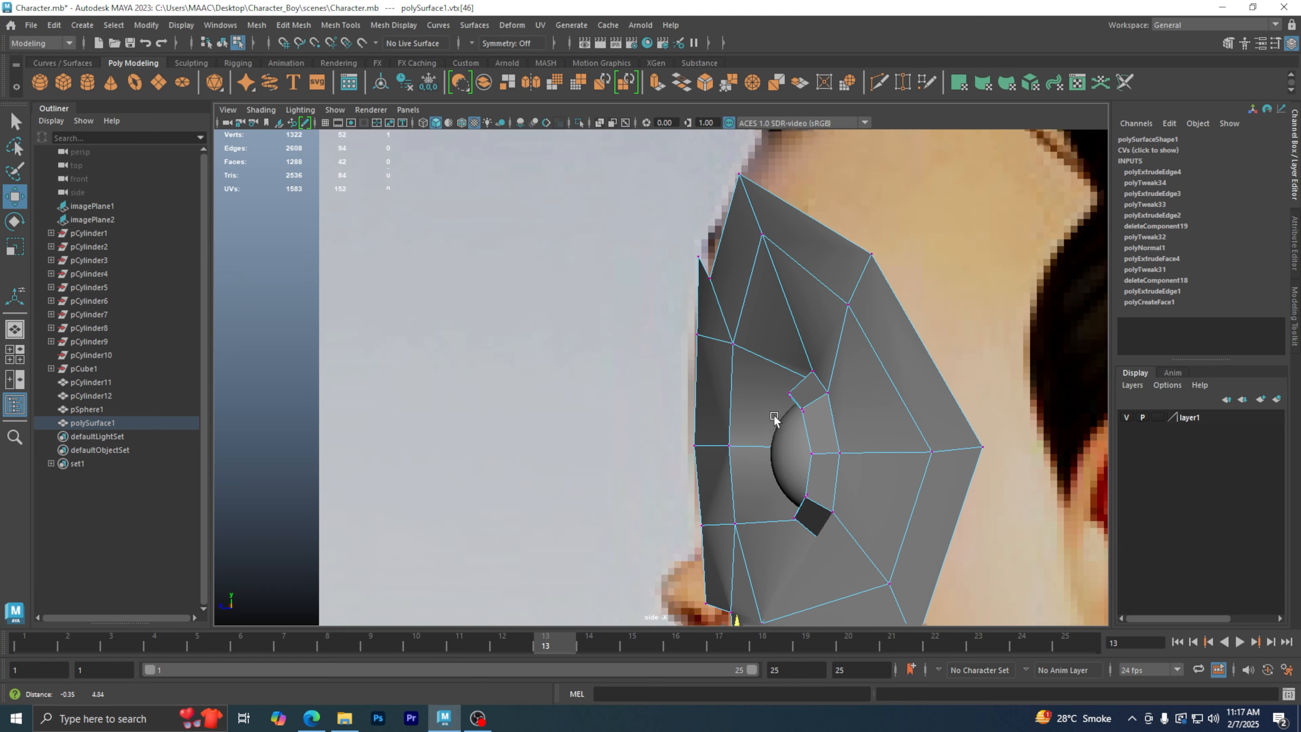
middle_click_drag(767, 283, 772, 370, "alt")
right_click_drag(713, 252, 862, 277, "alt")
middle_click_drag(822, 287, 839, 377, "alt")
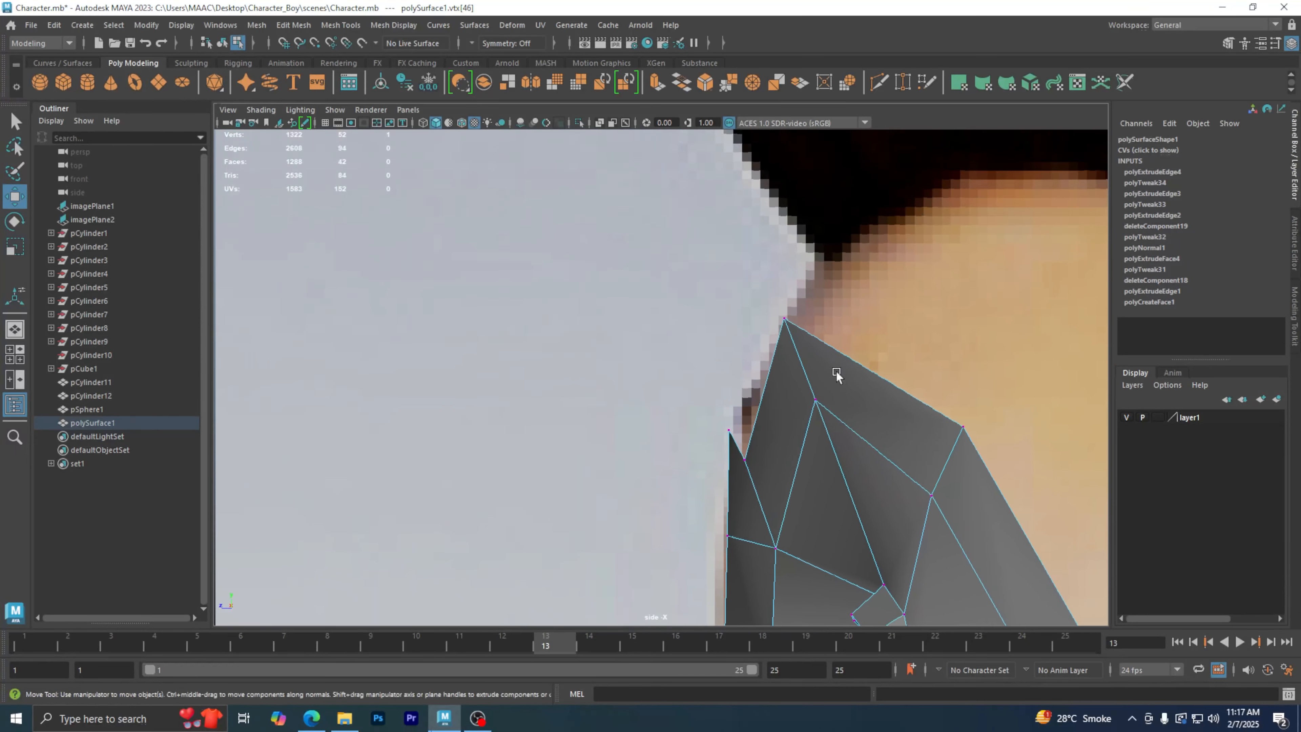
right_click_drag(713, 419, 919, 434, "alt")
left_click(771, 487)
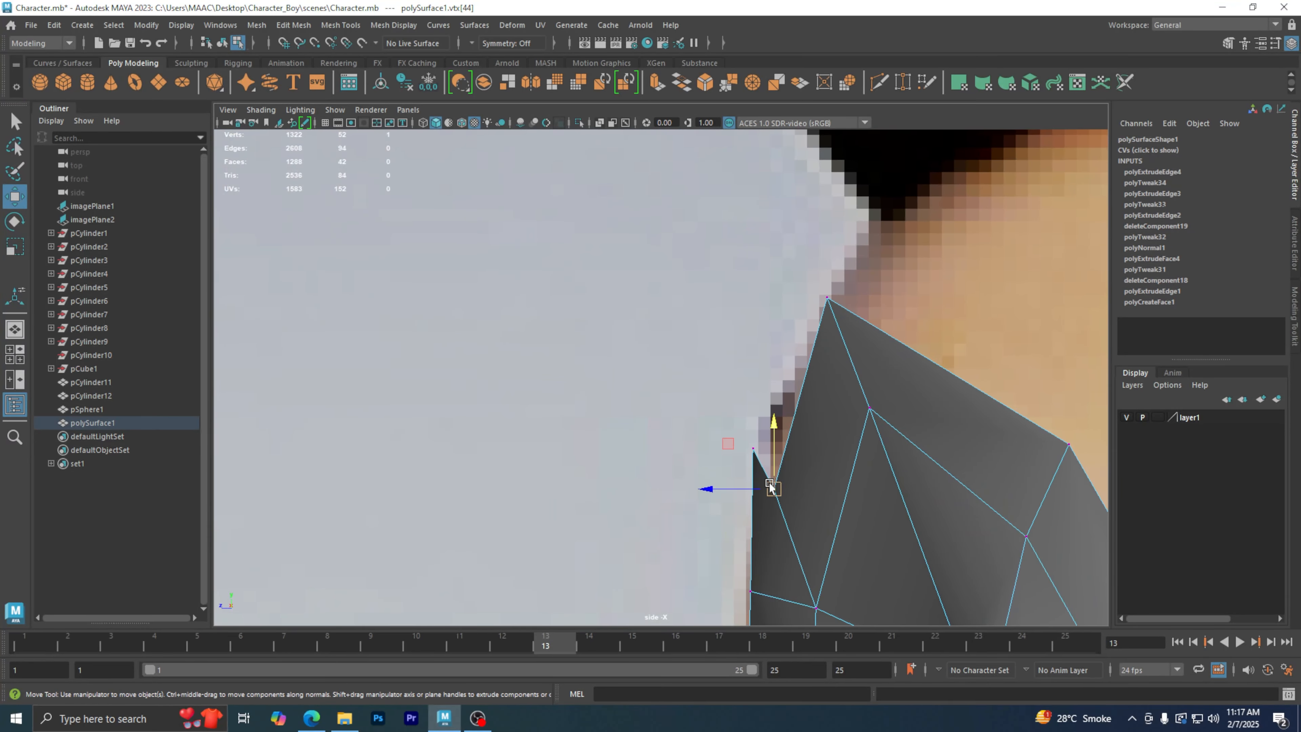
mouse_move(773, 467)
left_mouse_down()
mouse_move(775, 447)
mouse_move(740, 458)
mouse_move(751, 460)
mouse_move(755, 431)
mouse_move(771, 459)
left_mouse_up()
key("ctrl+z")
left_click(755, 449)
left_click(774, 460)
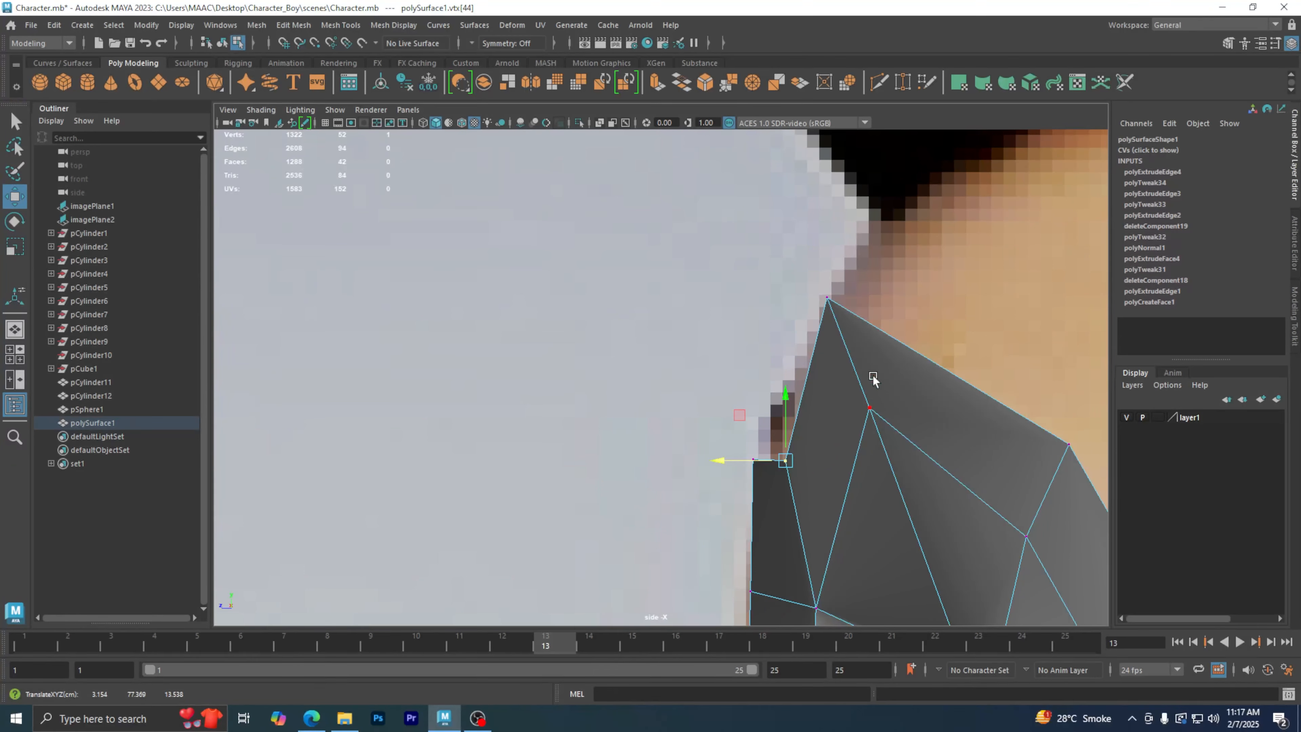
- Fit the topmost forehead vertex to the reference profile and lower the two uppermost nose-bridge vertices slightly
left_click(802, 293)
left_click_drag(803, 293, 808, 293)
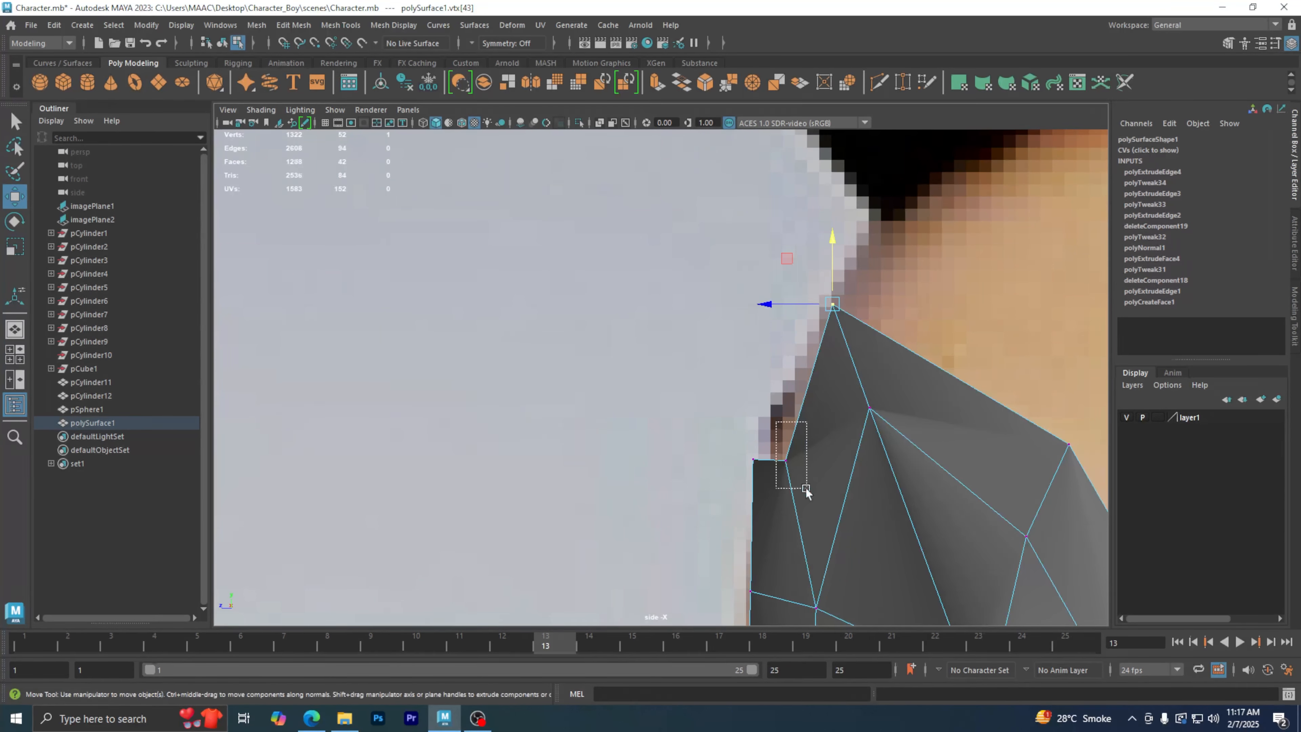
left_click(785, 460)
left_click_drag(787, 417, 755, 436)
left_click(755, 463)
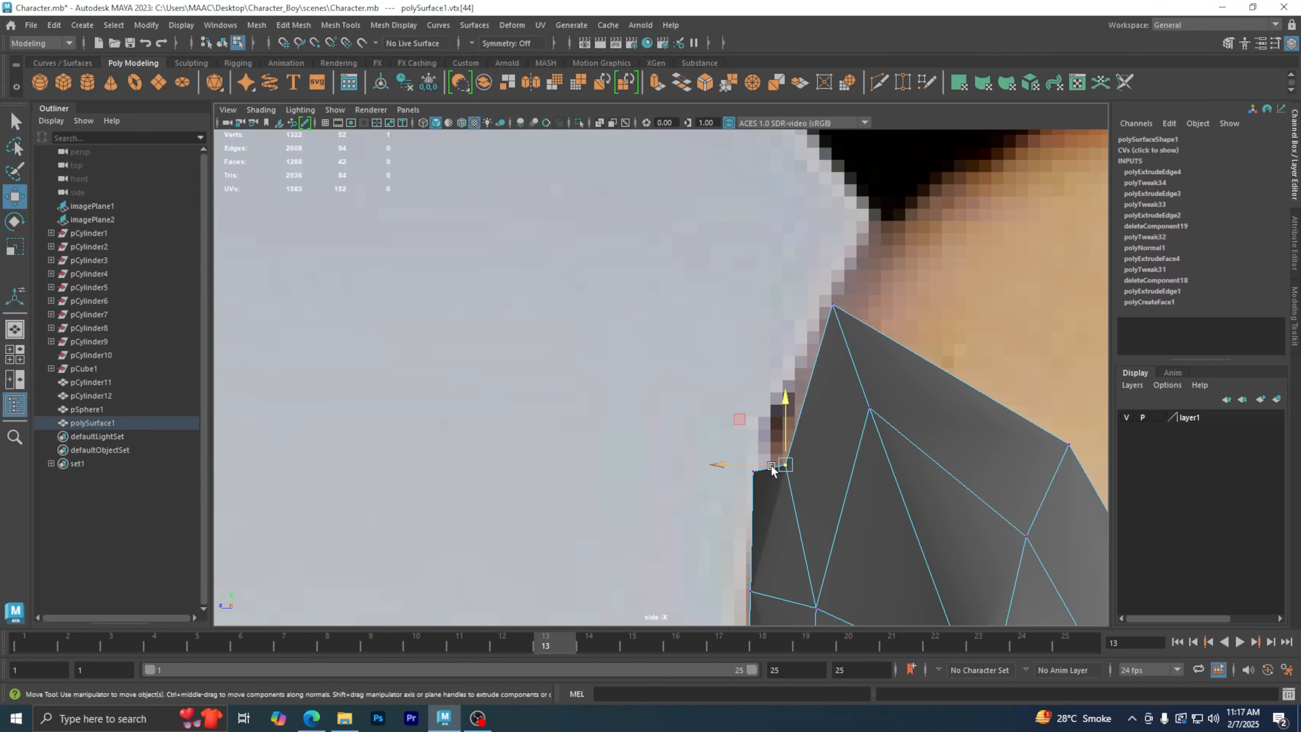
left_click(833, 306)
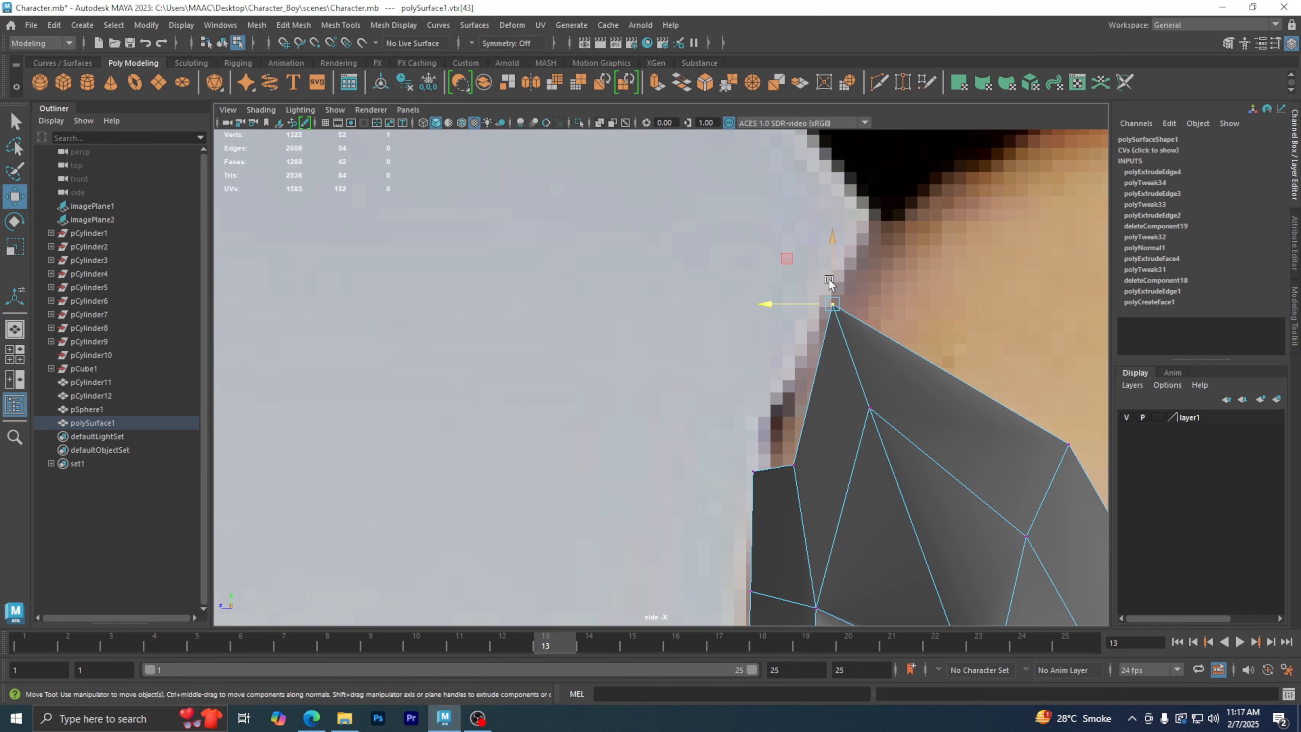
mouse_move(829, 282)
left_mouse_down()
mouse_move(834, 304)
mouse_move(847, 265)
mouse_move(817, 292)
mouse_move(837, 251)
mouse_move(842, 304)
mouse_move(818, 285)
left_mouse_up()
left_click(819, 274)
- Select the eye-rim vertices at both eye corners in the side view and move them slightly backward into the head
scroll(749, 352, "down", 6)
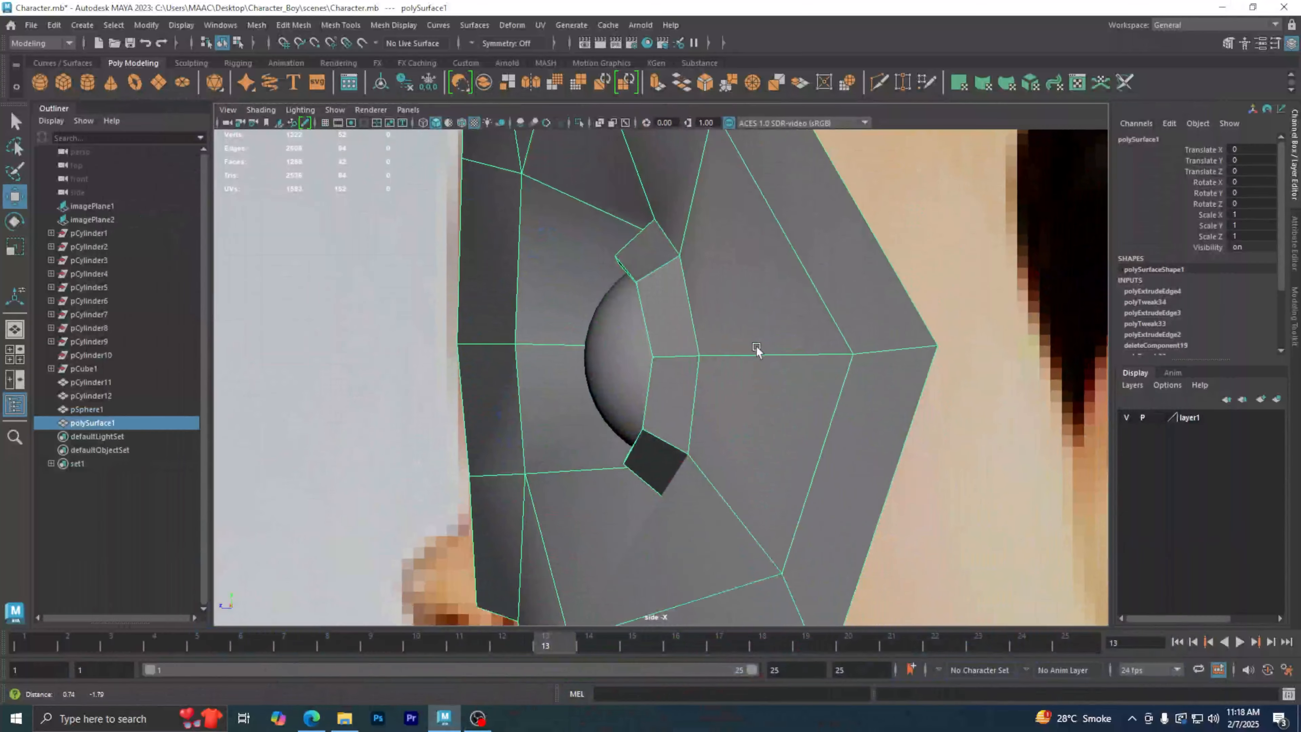
scroll(757, 350, "down", 5)
scroll(749, 398, "up", 6)
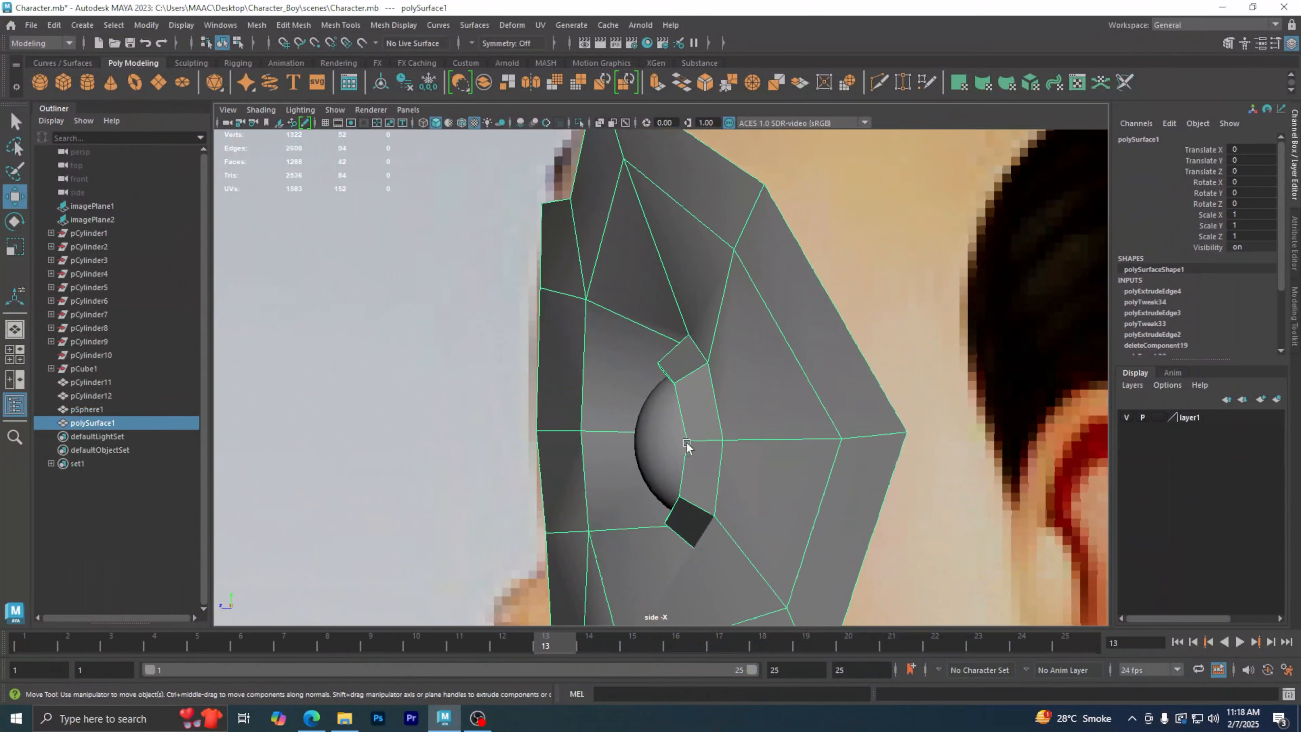
scroll(687, 446, "up", 2)
right_click_drag(739, 361, 671, 331)
left_click_drag(786, 447, 653, 493)
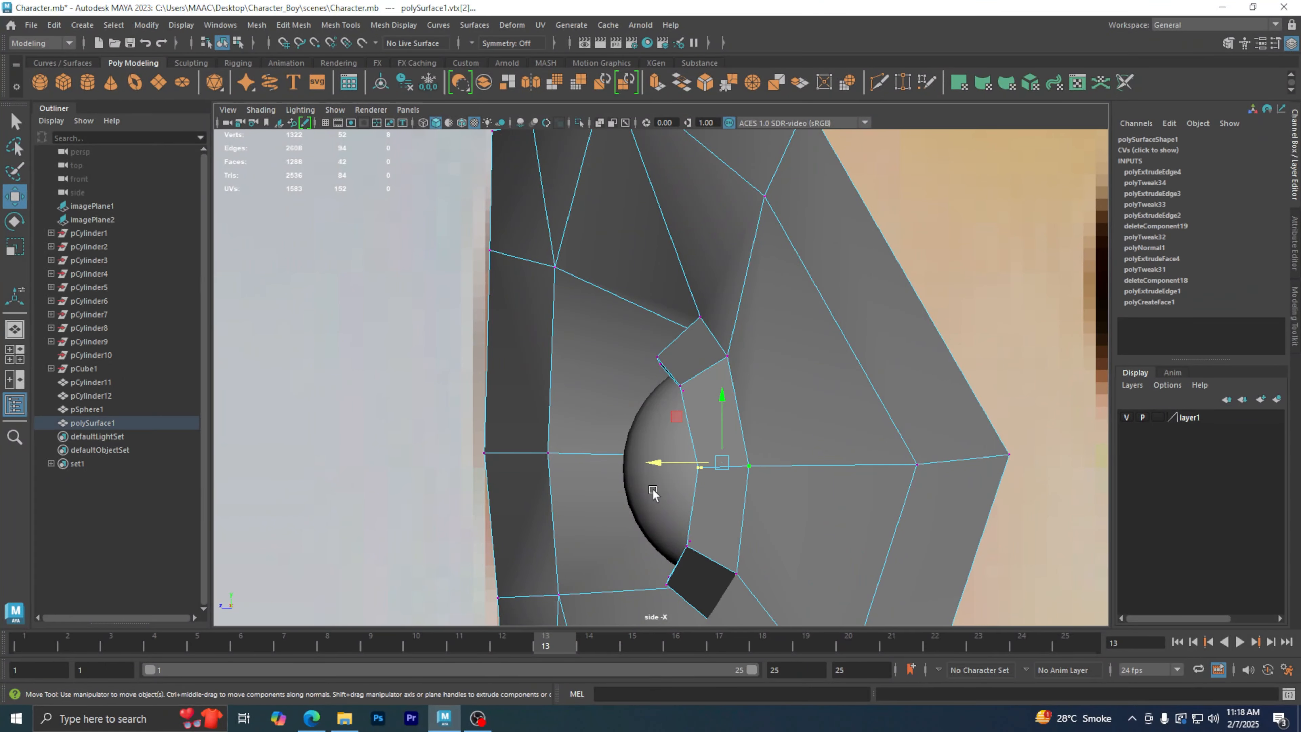
key("space")
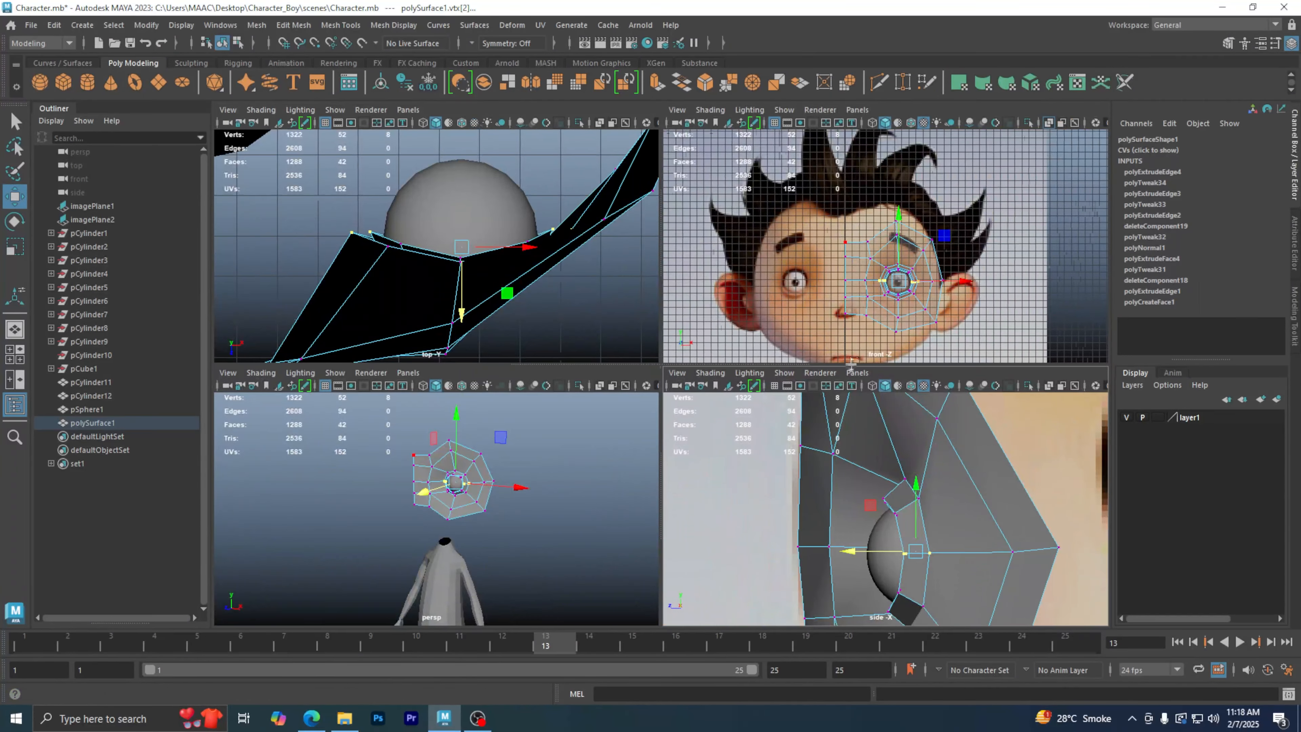
scroll(900, 291, "up", 8)
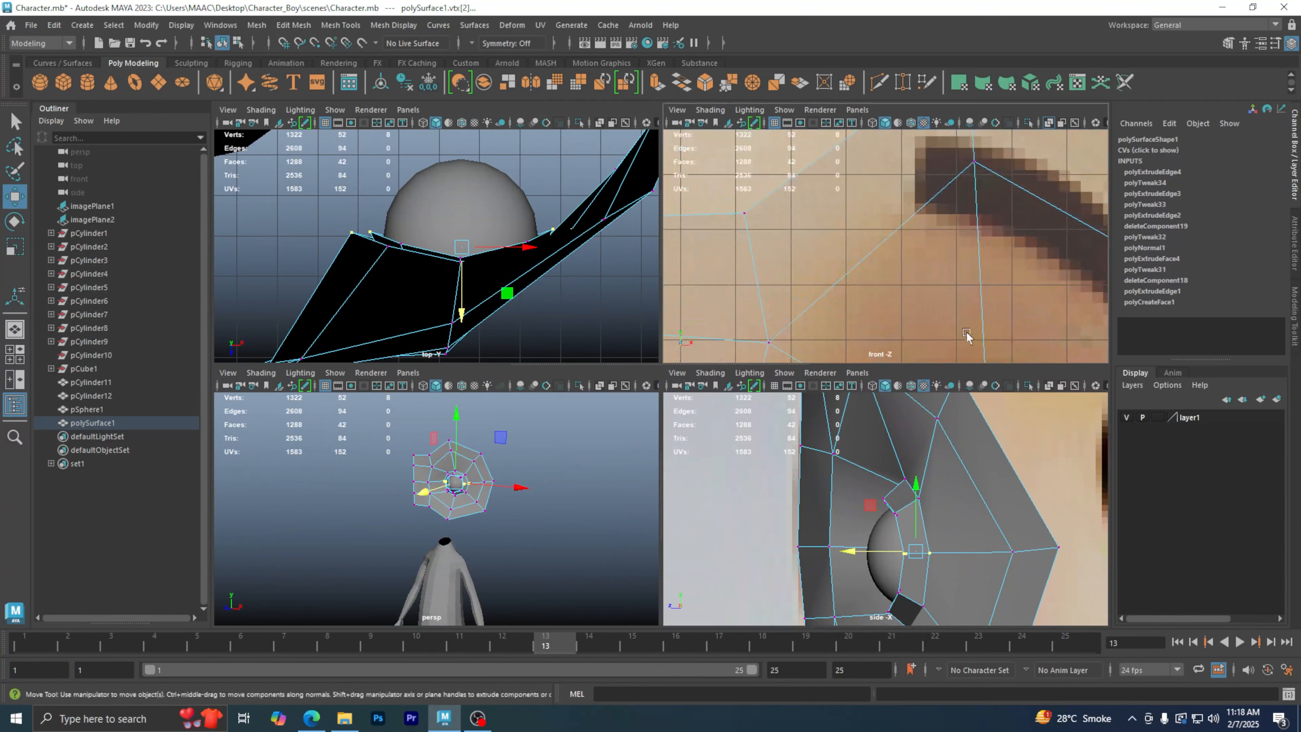
scroll(914, 195, "down", 3)
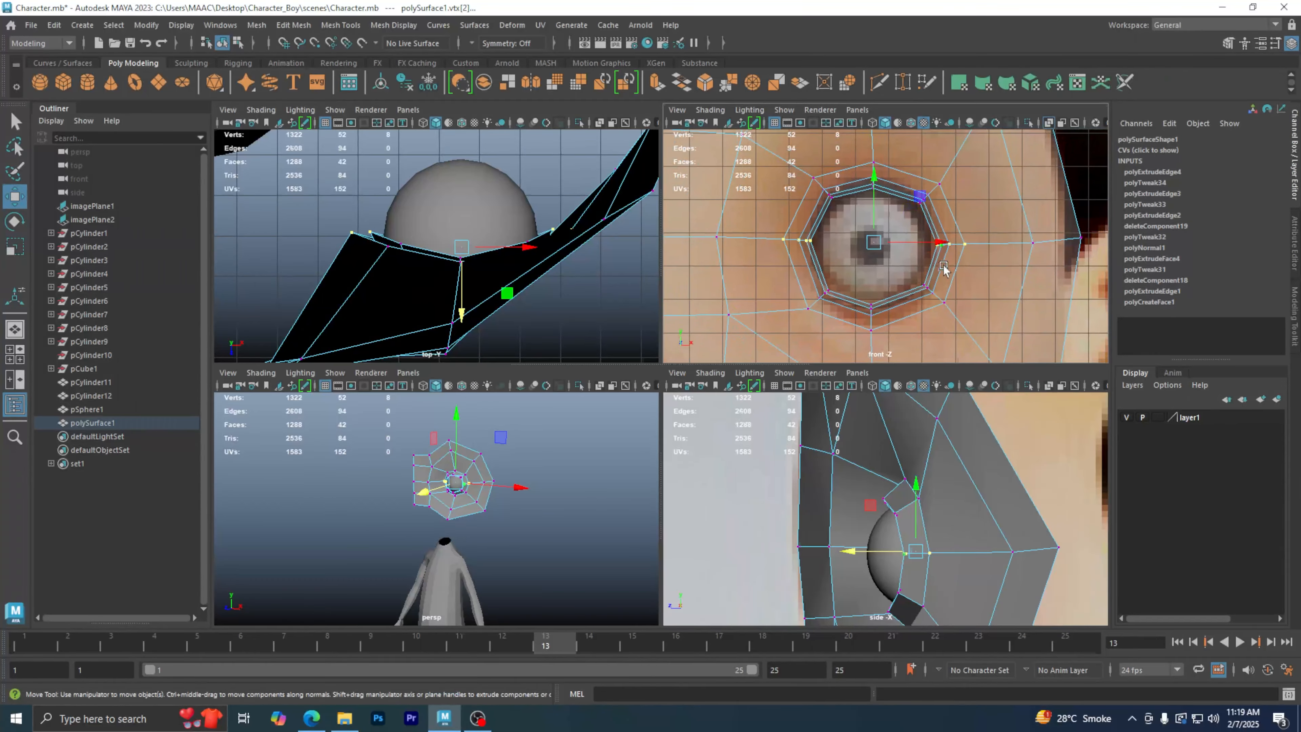
mouse_move(871, 550)
left_mouse_down()
mouse_move(905, 558)
mouse_move(894, 556)
left_mouse_up()
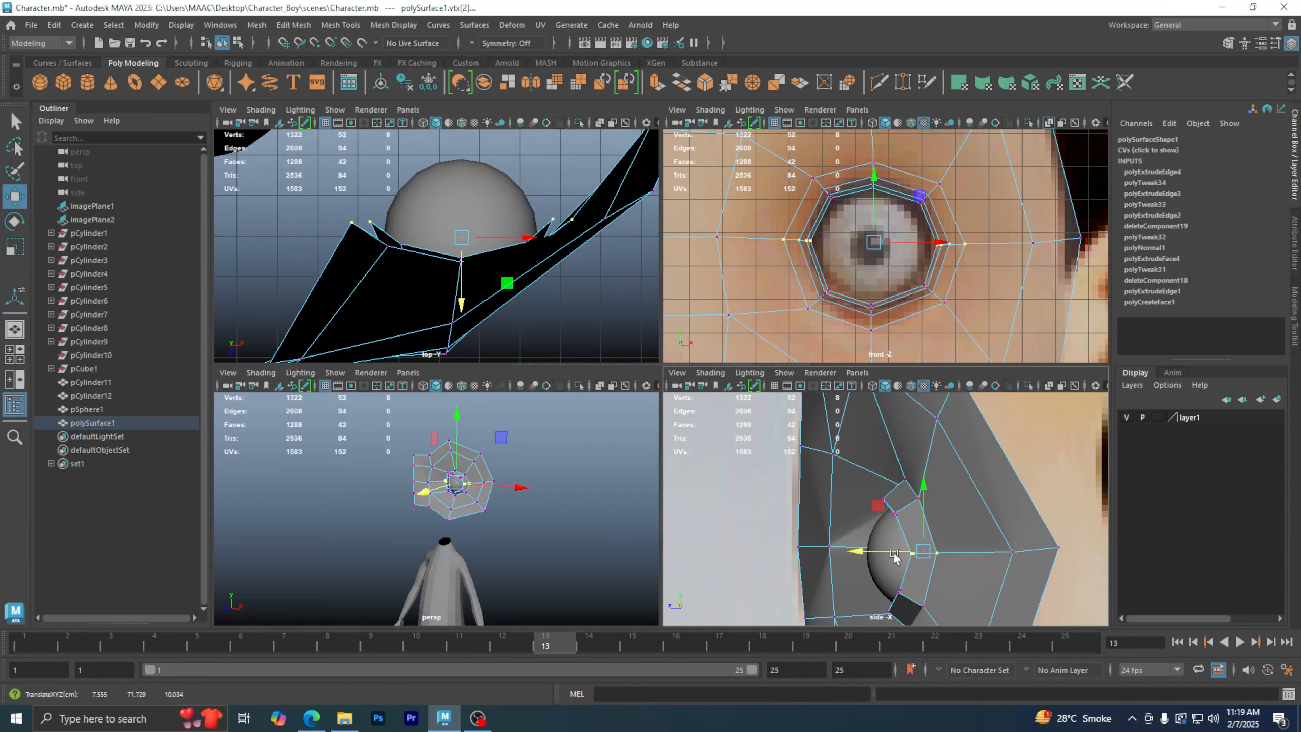
- Select the upper eye-rim vertices without the middle ones and move them slightly forward in the side view
scroll(943, 526, "up", 2)
middle_click_drag(942, 526, 928, 487, "alt")
left_click_drag(931, 449, 892, 467)
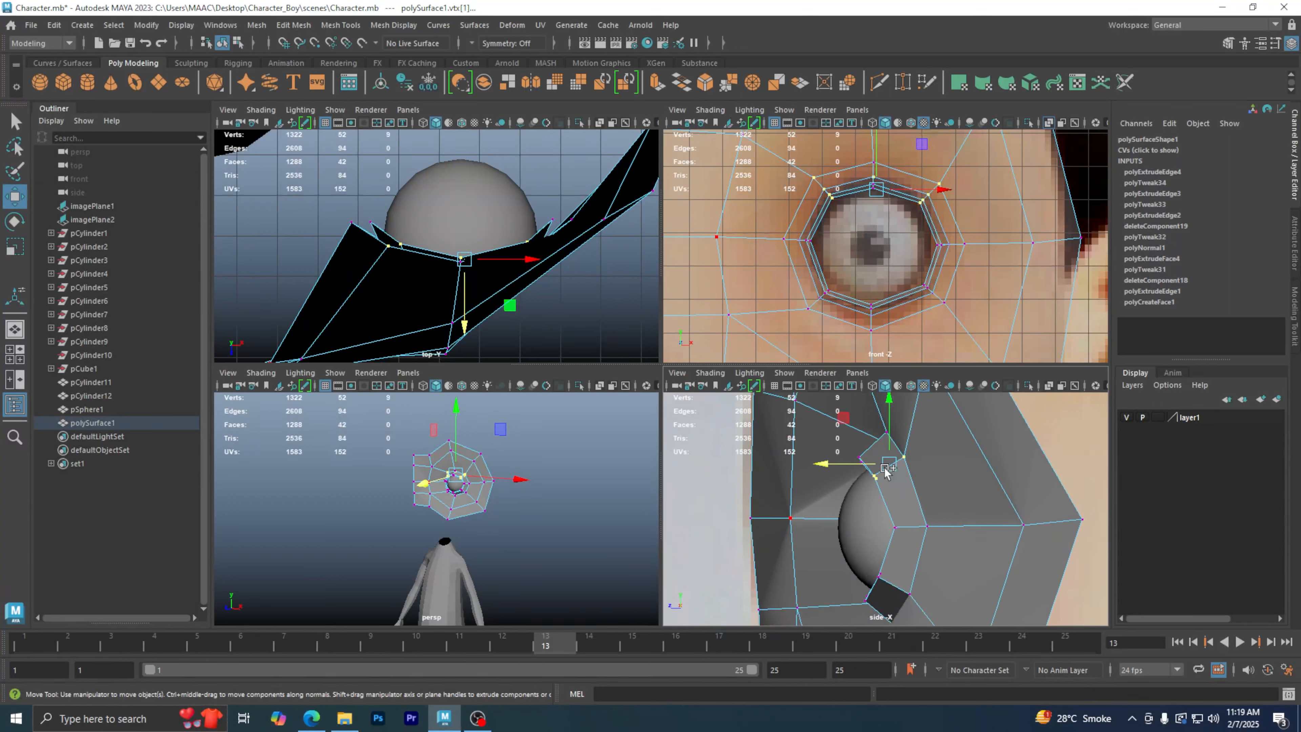
left_click_drag(863, 210, 891, 153, "ctrl")
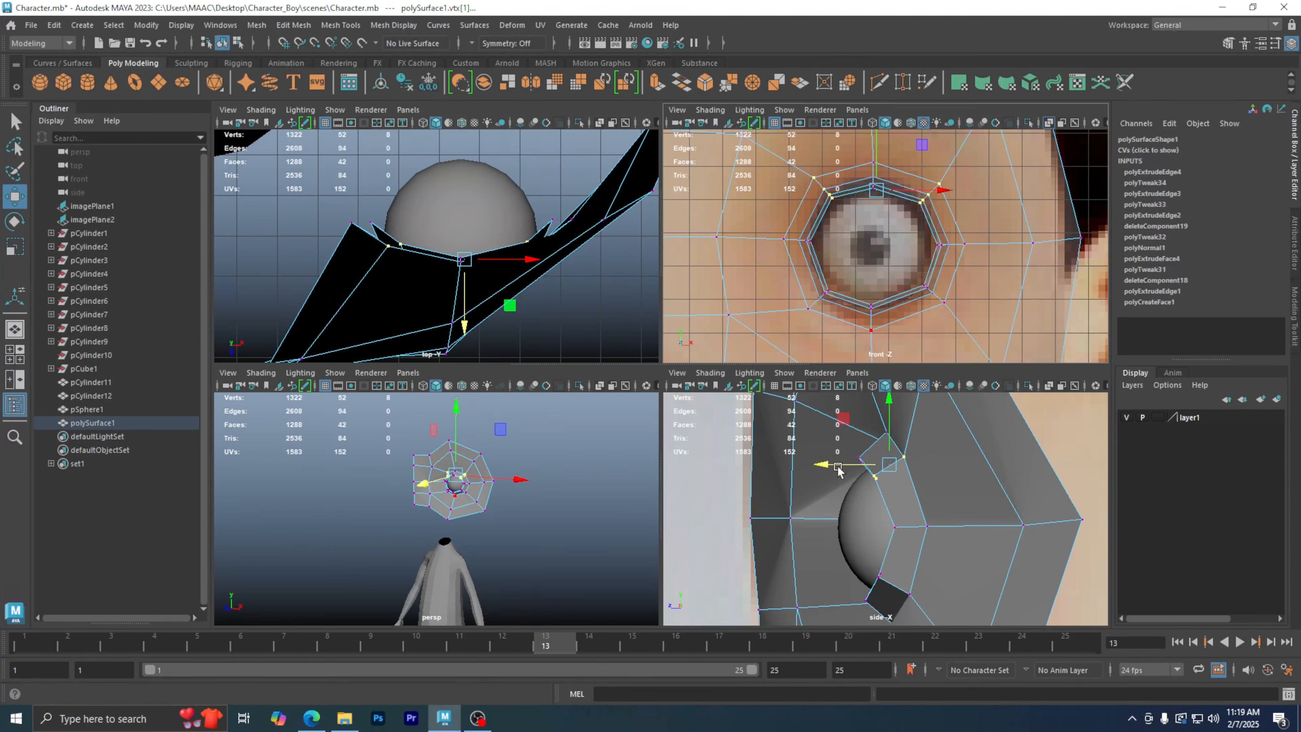
left_click_drag(838, 467, 840, 465)
- Select the lower eye-rim vertices without the middle ones and move them slightly up and forward
left_click_drag(863, 562, 895, 578)
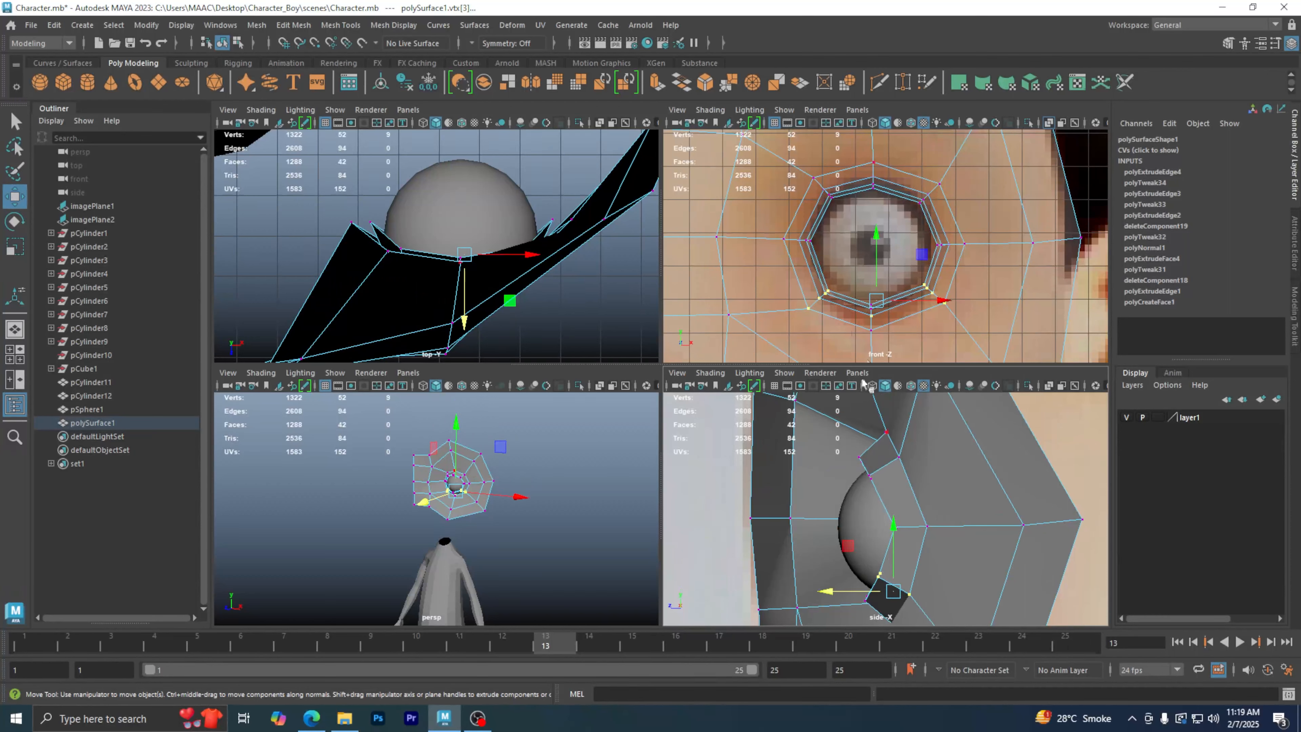
left_click_drag(860, 343, 885, 305, "ctrl")
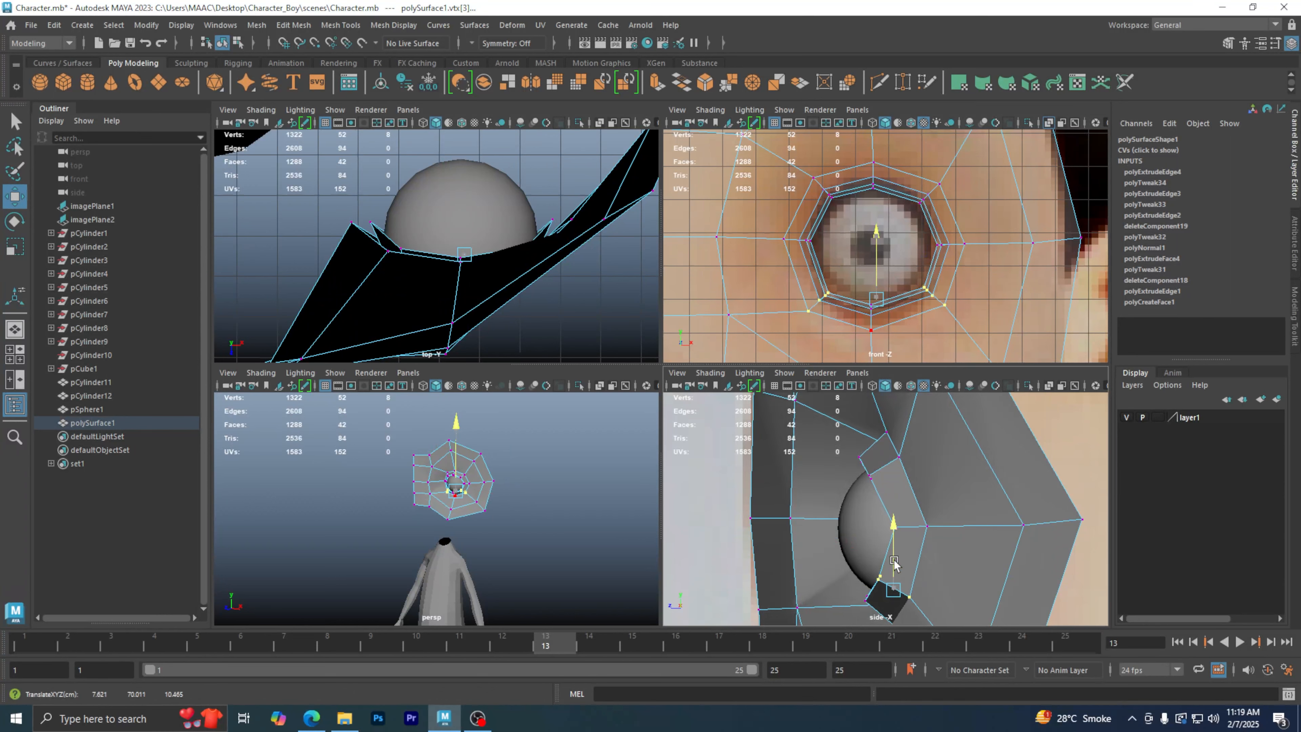
left_click_drag(872, 589, 894, 562)
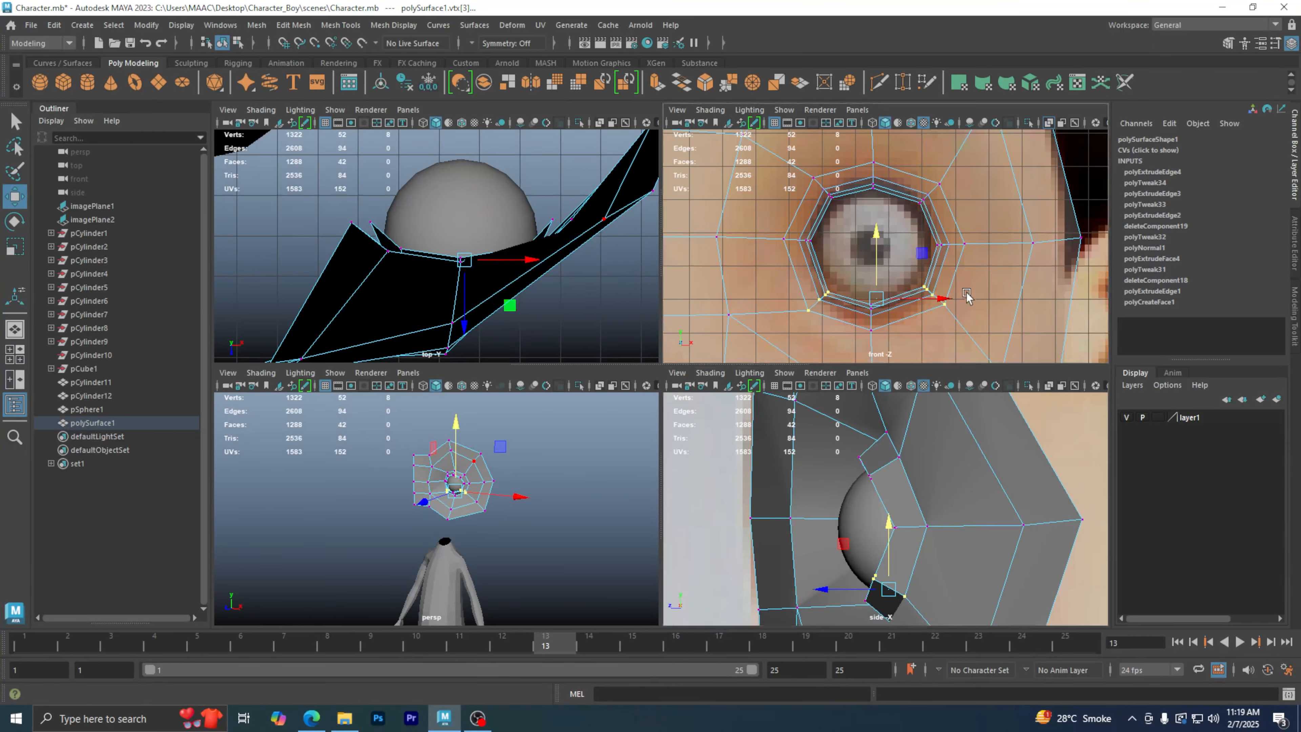
- Preview the face mesh smoothed in the perspective view and examine how the eyelid rim fits around the eyeball
key("space")
left_click_drag(976, 317, 901, 343, "alt")
key("space")
key("space")
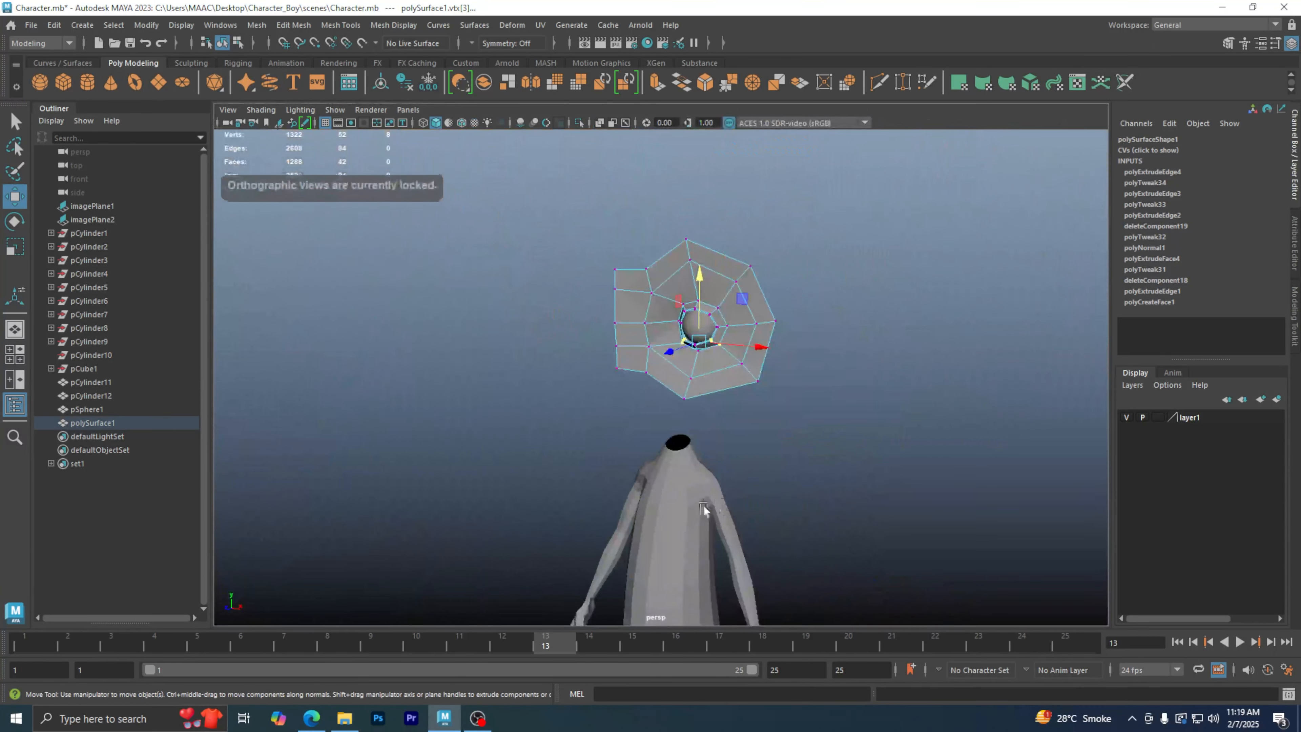
scroll(908, 565, "up", 6)
left_click_drag(908, 564, 886, 488, "alt")
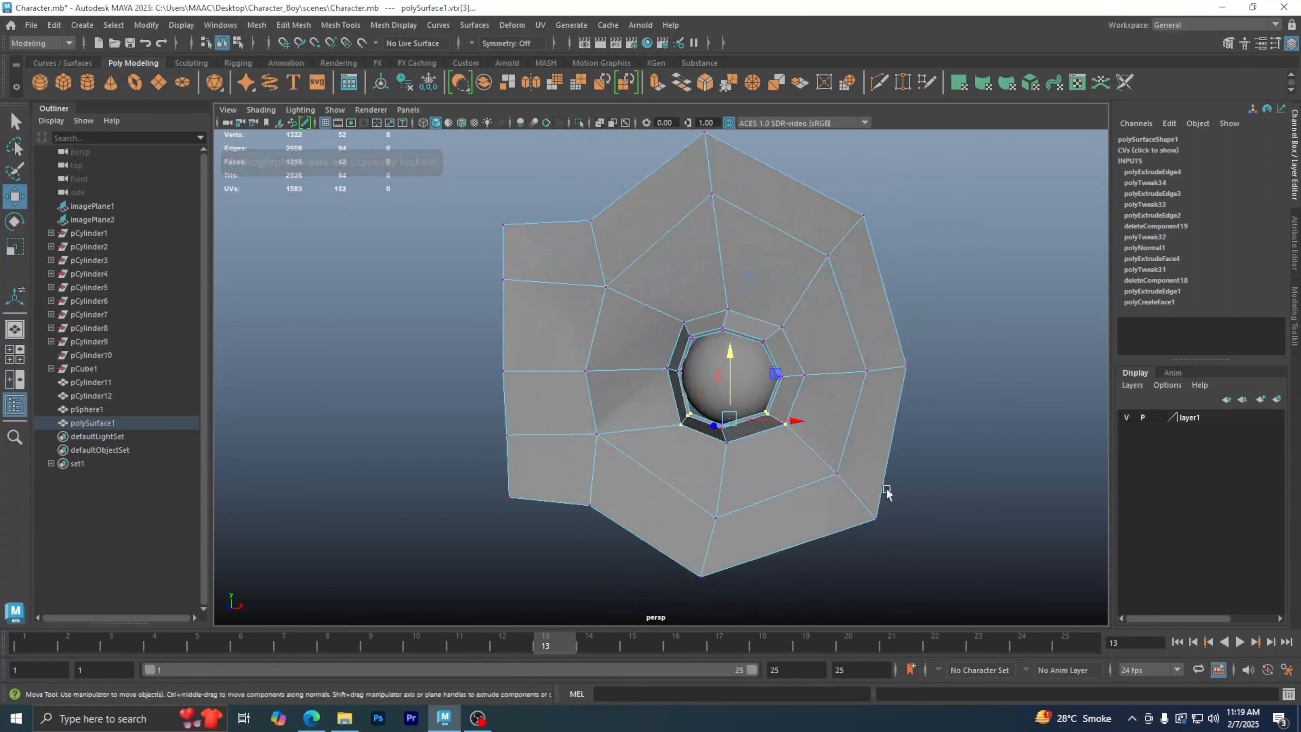
right_click_drag(819, 317, 902, 301)
left_click_drag(865, 399, 802, 471, "alt")
left_click(917, 469)
left_click(812, 452)
key("3")
left_click(886, 465)
right_click_drag(711, 383, 983, 434, "alt")
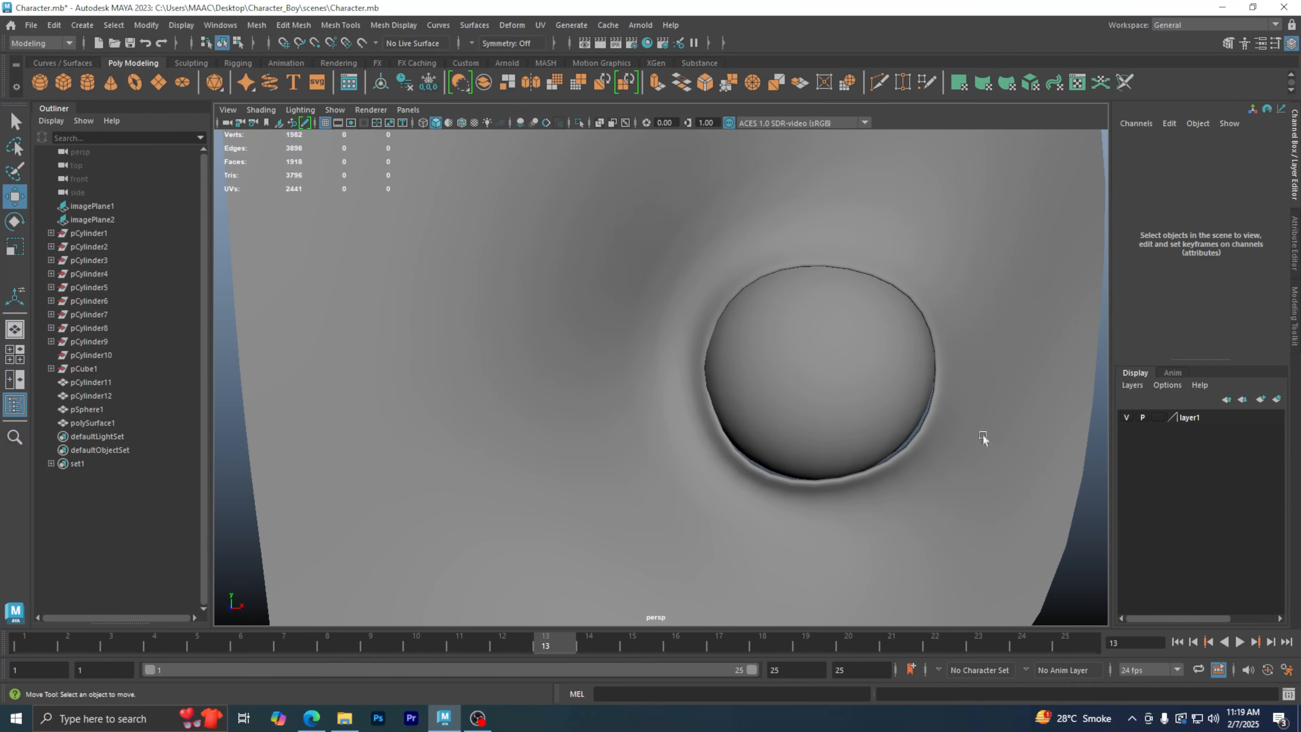
left_click_drag(983, 434, 916, 452, "alt")
- Turn off the smooth preview and adjust the eye-rim vertices at the inner and outer eye corners sideways
left_click(761, 377)
right_click_drag(762, 377, 824, 377, "alt")
left_click(691, 407)
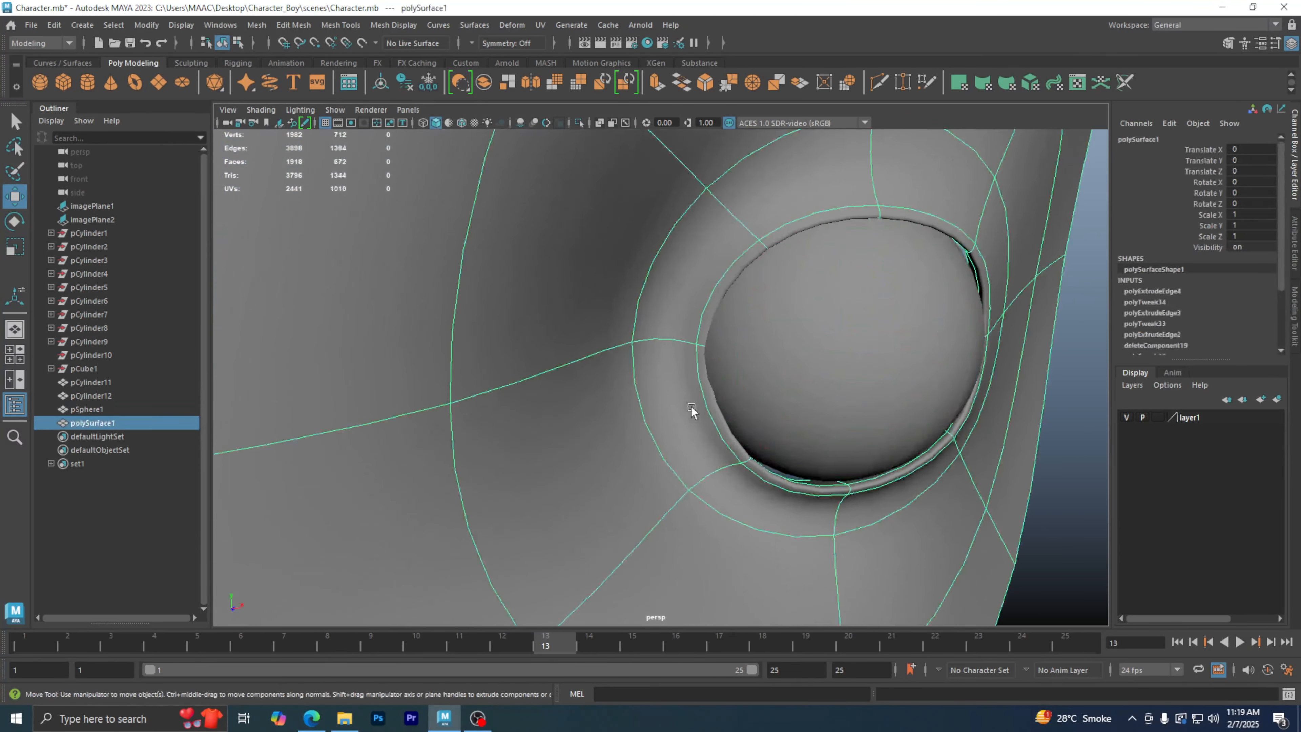
right_click_drag(691, 387, 623, 342)
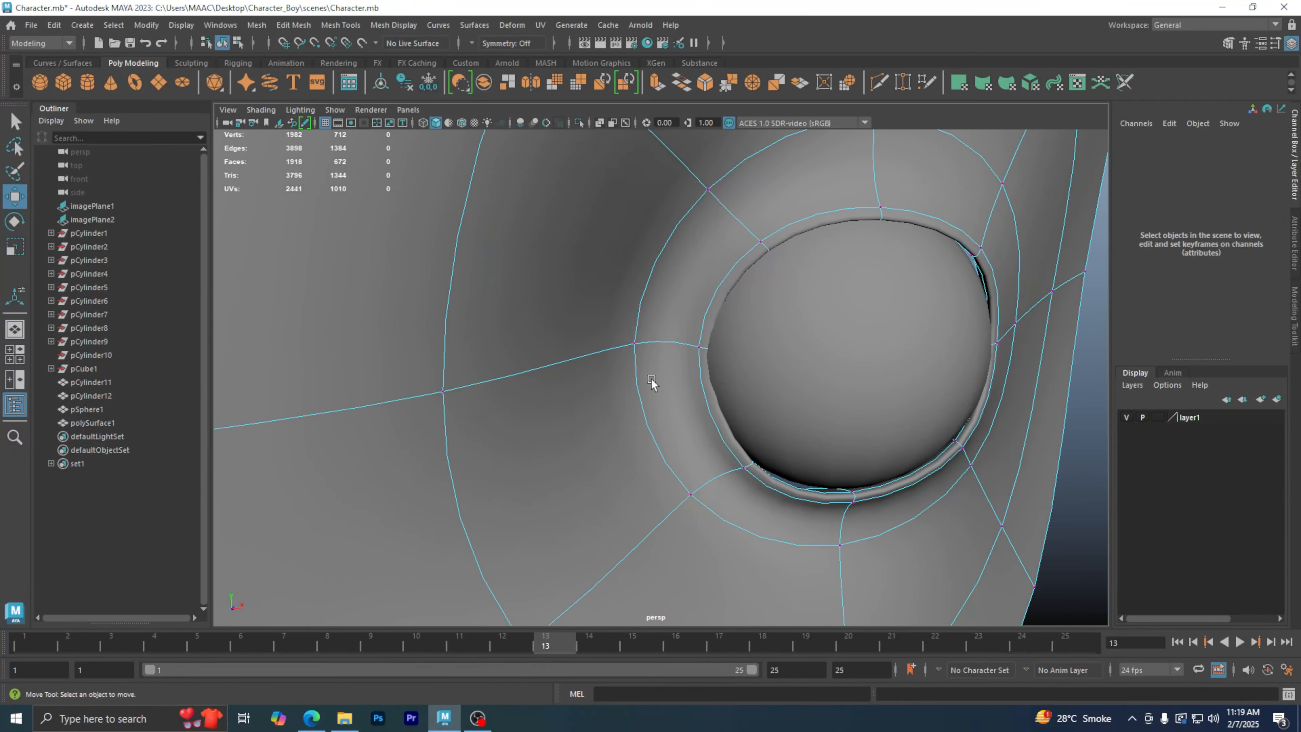
key("1")
left_click_drag(714, 406, 656, 387, "alt")
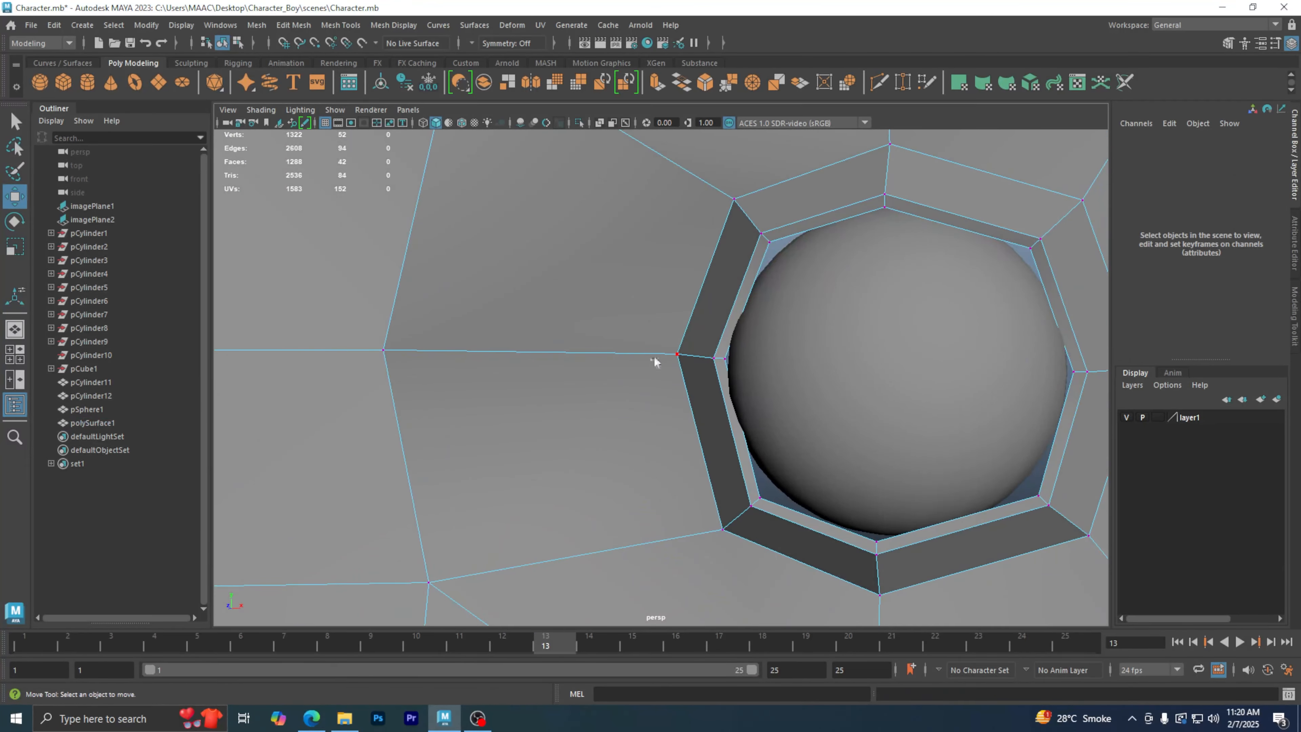
left_click_drag(599, 301, 745, 362)
mouse_move(847, 405)
left_mouse_down("alt")
mouse_move(857, 417)
mouse_move(849, 380)
left_mouse_up("alt")
left_click_drag(851, 319, 989, 378)
left_click_drag(989, 378, 853, 398, "alt")
right_click_drag(853, 397, 568, 398, "alt")
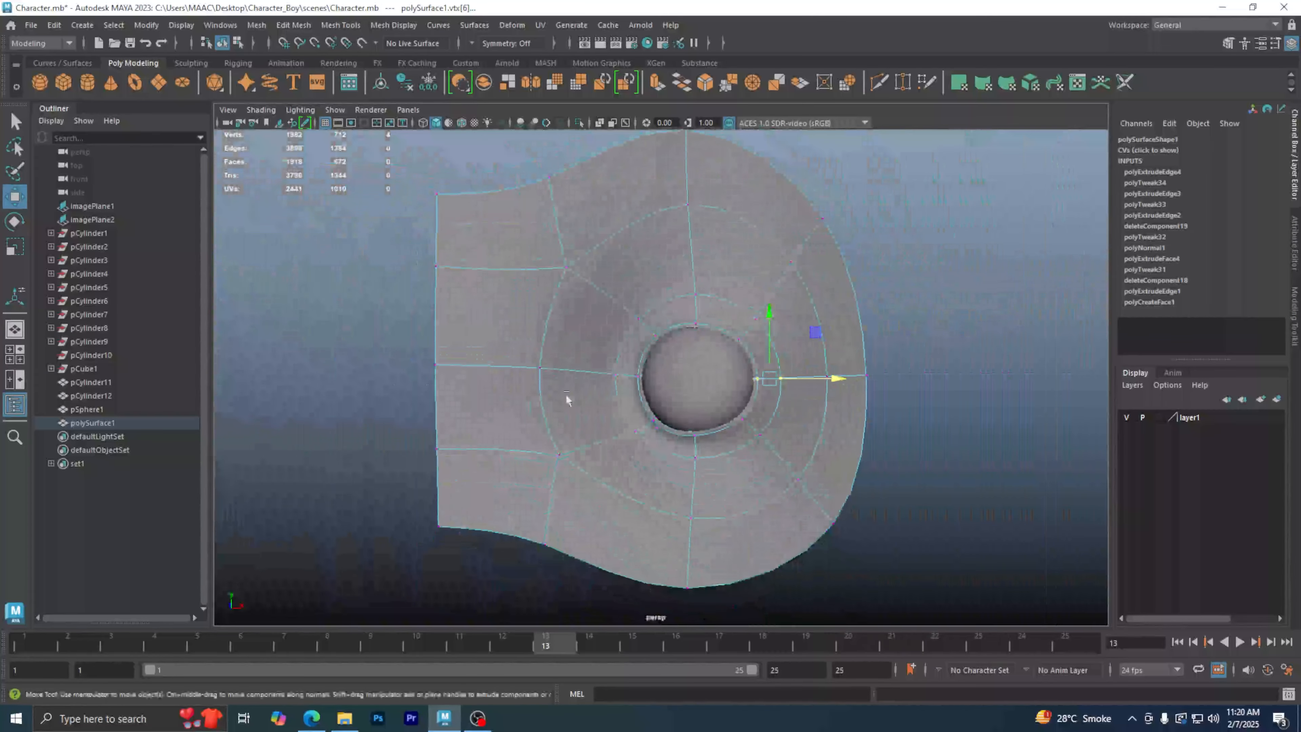
- Return the face mesh to object mode and deselect it to inspect its smoothed shape
left_click_drag(567, 399, 671, 370, "alt")
right_click_drag(681, 362, 765, 285)
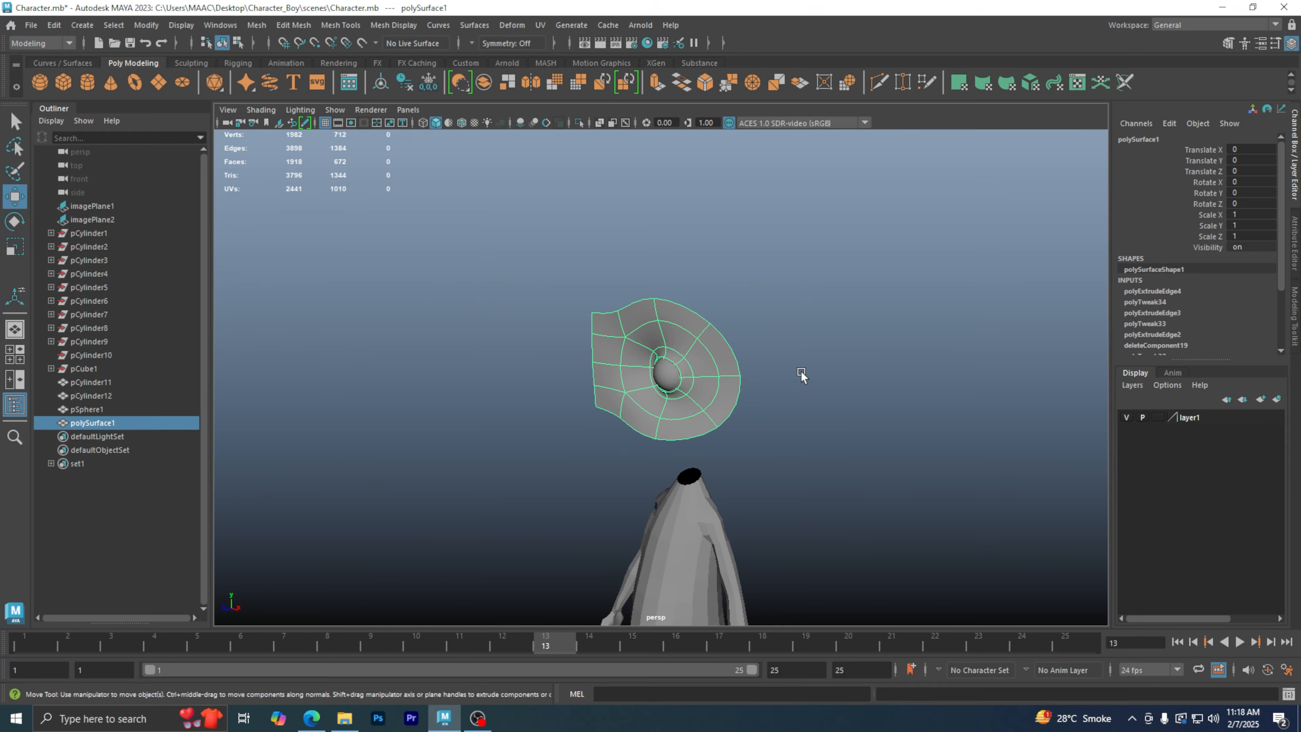
left_click(727, 397)
left_click_drag(727, 397, 735, 354, "alt")
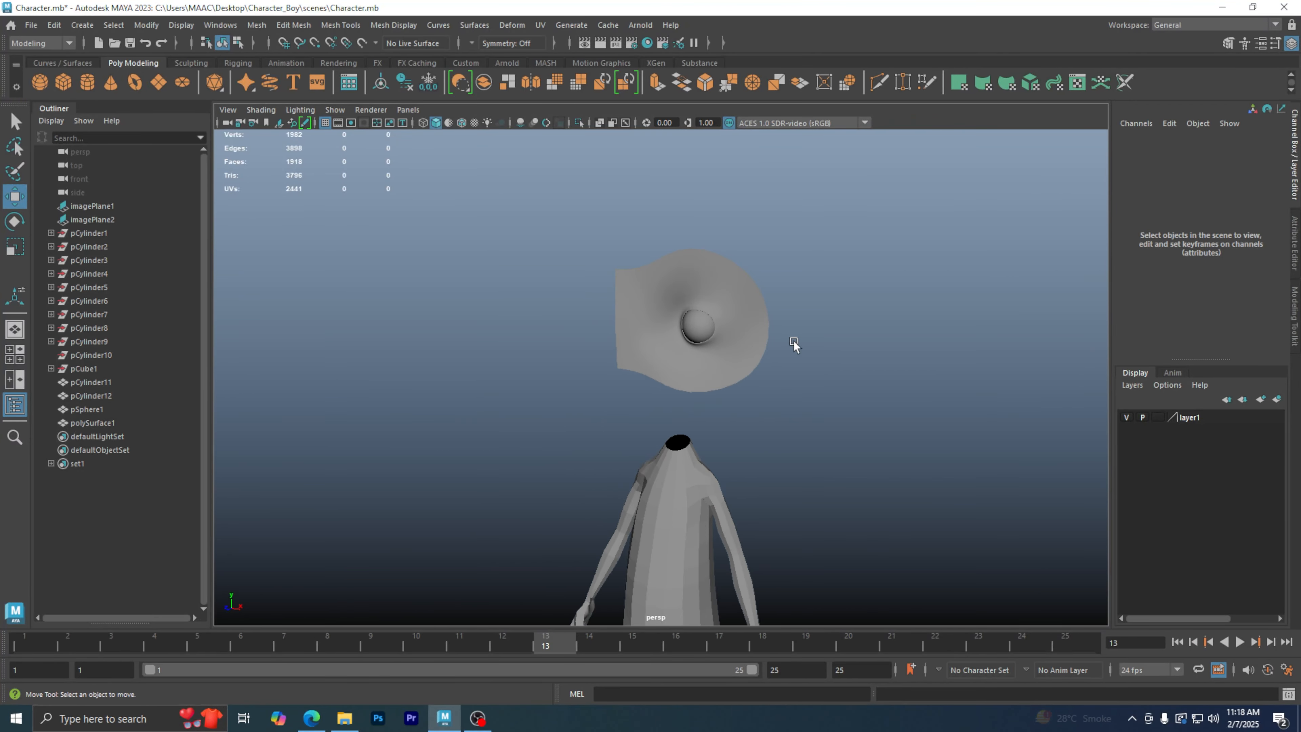